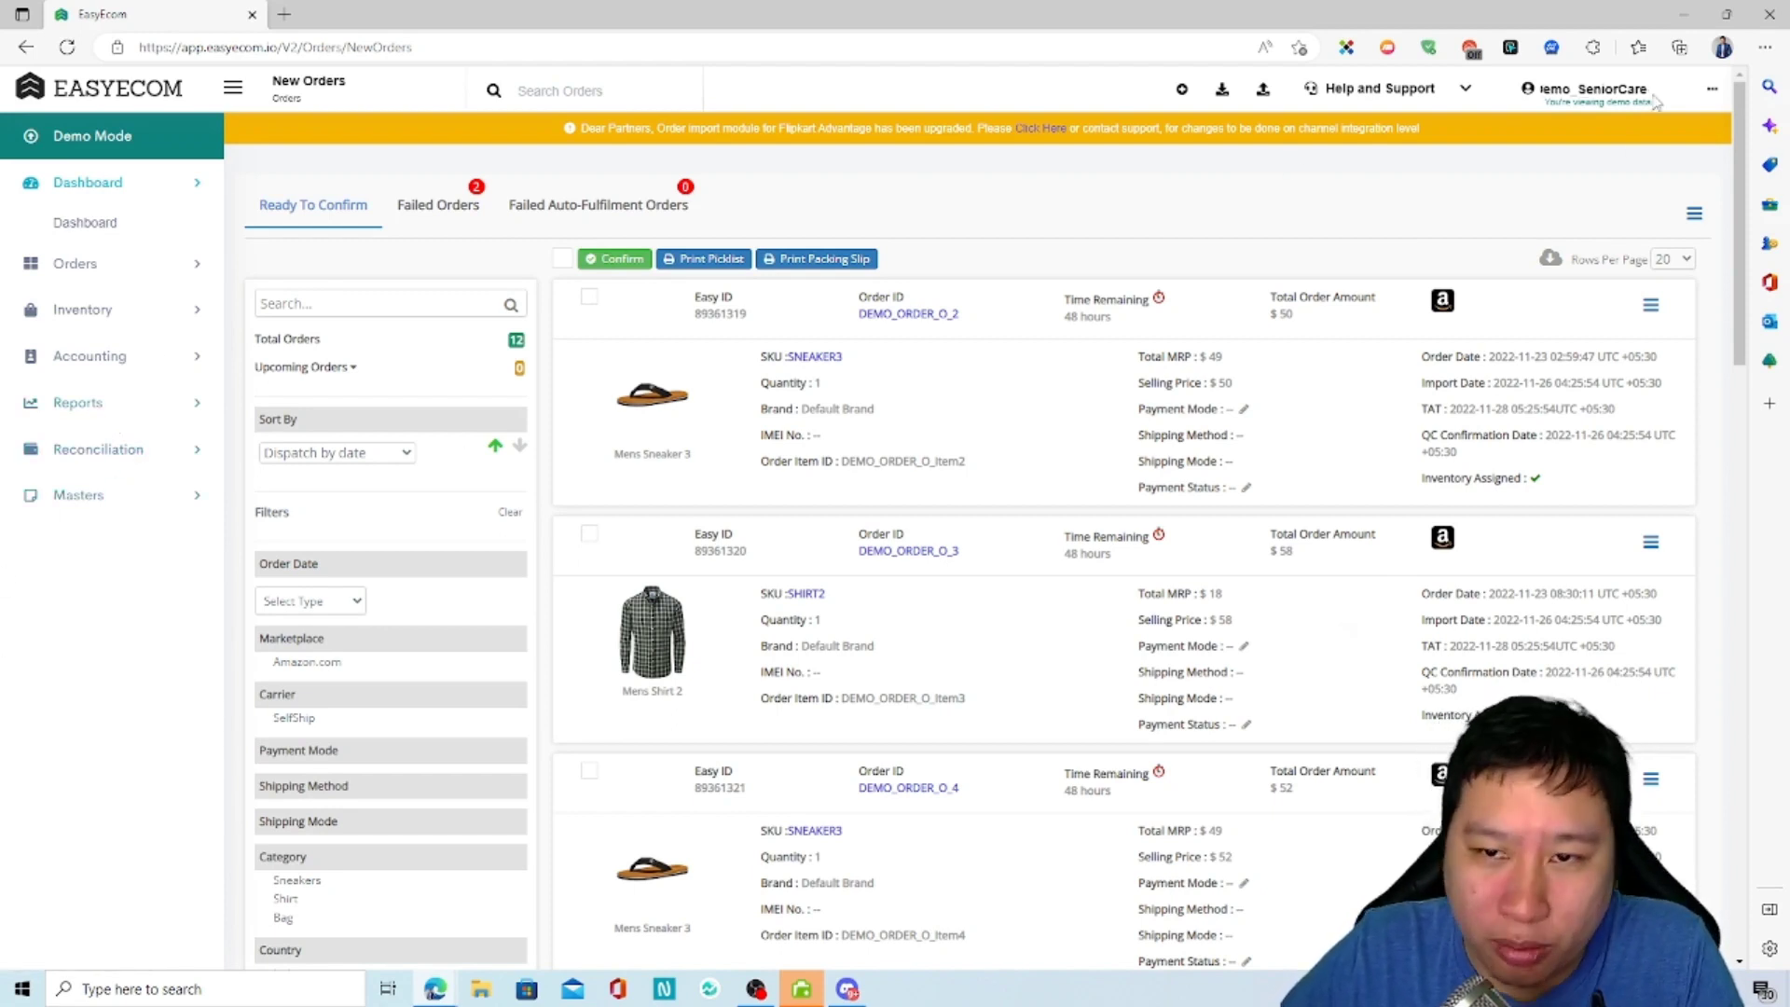
Open Account Settings from the user panel and step through Company Information and Address to Add Channels
{"action": "left_click", "coordinate": [1702, 93]}
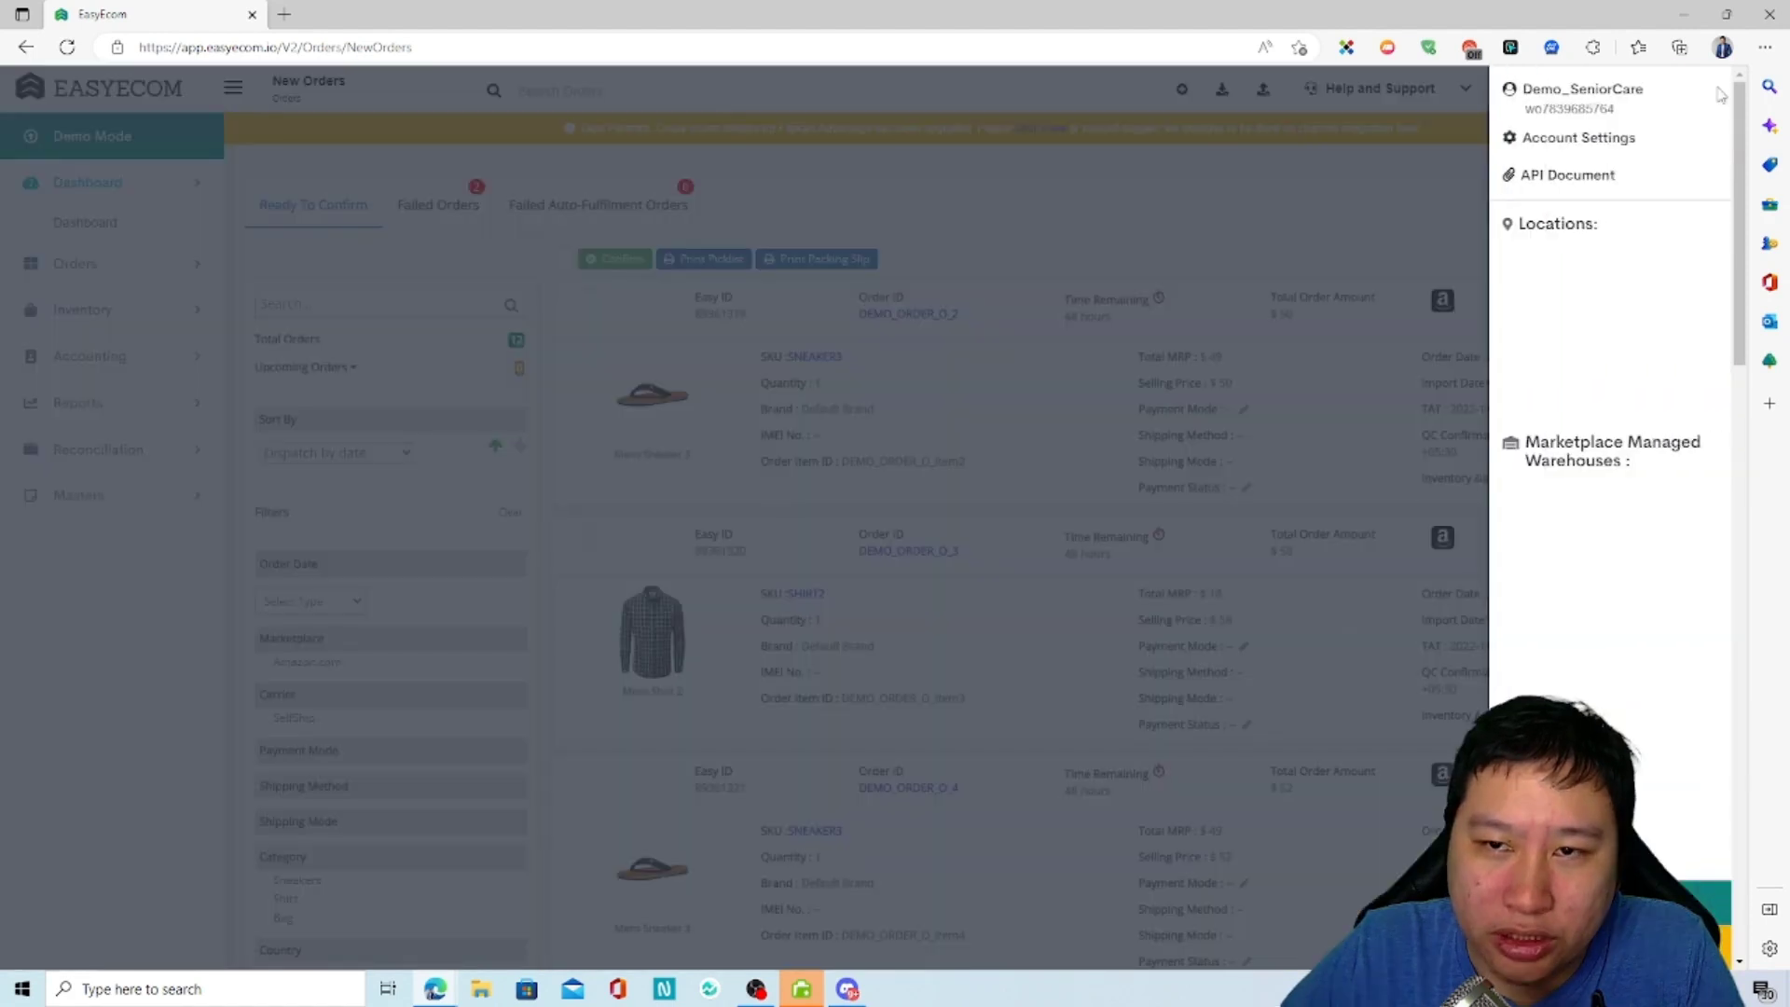
{"action": "left_click", "coordinate": [1576, 140]}
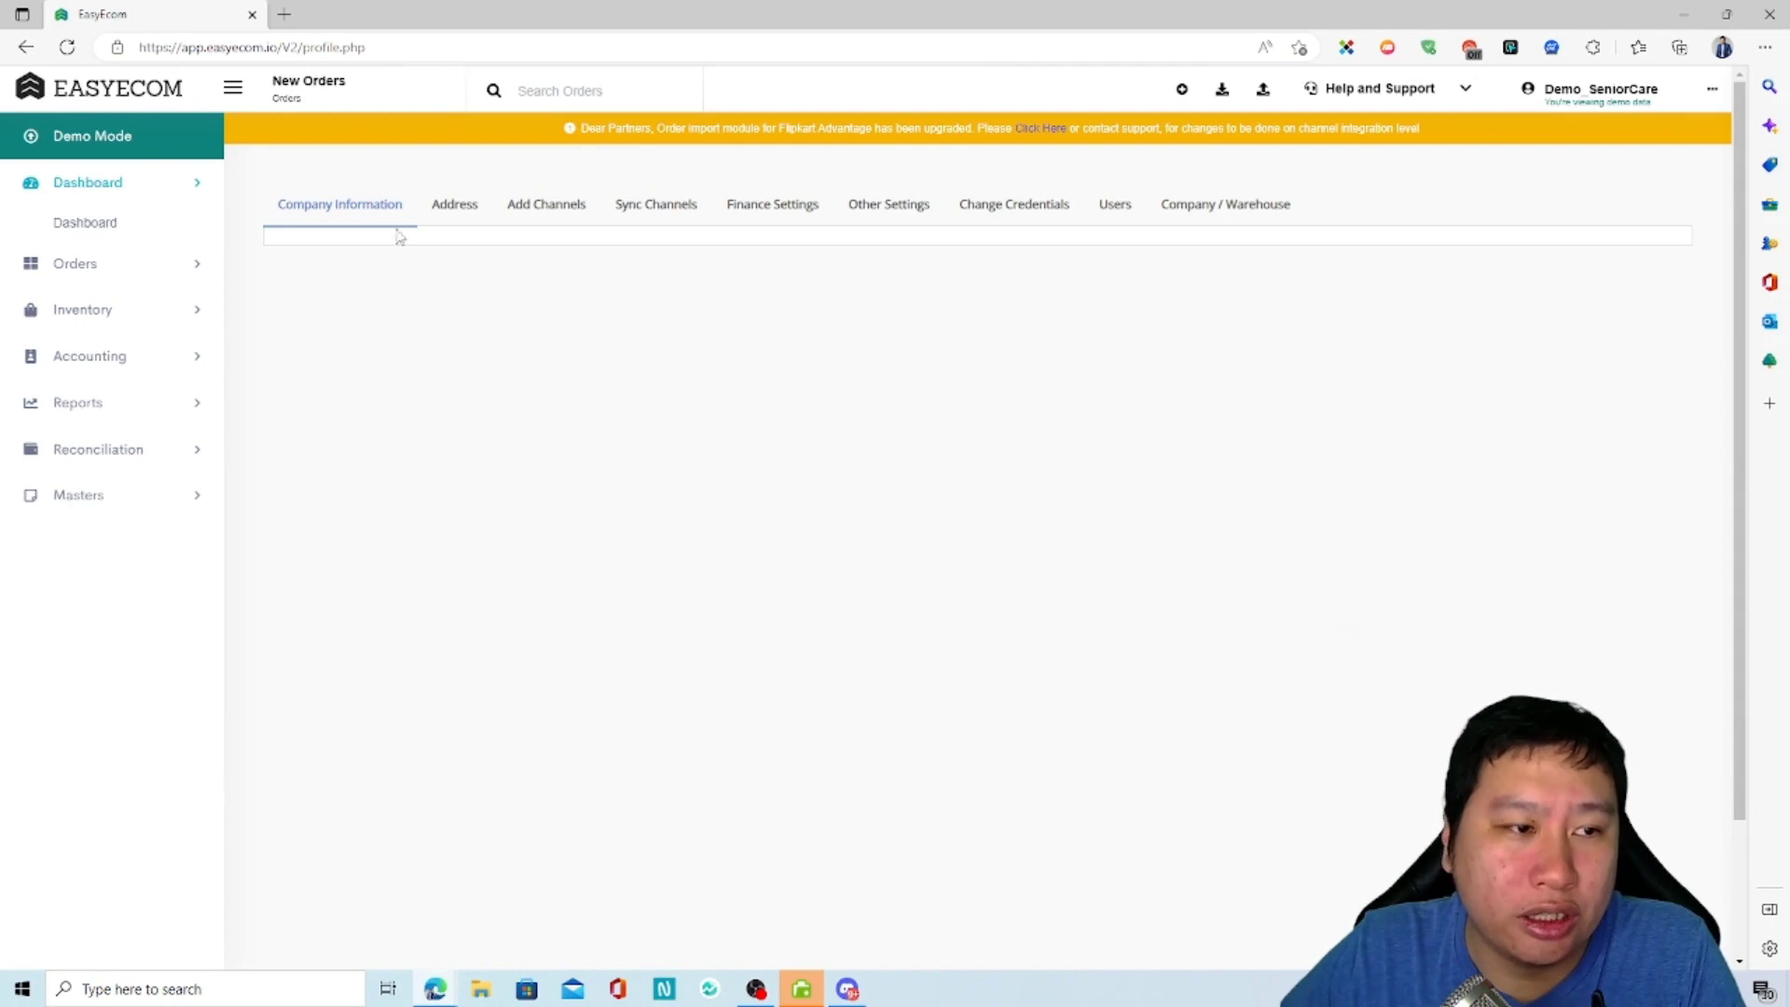
{"action": "left_click", "coordinate": [359, 216]}
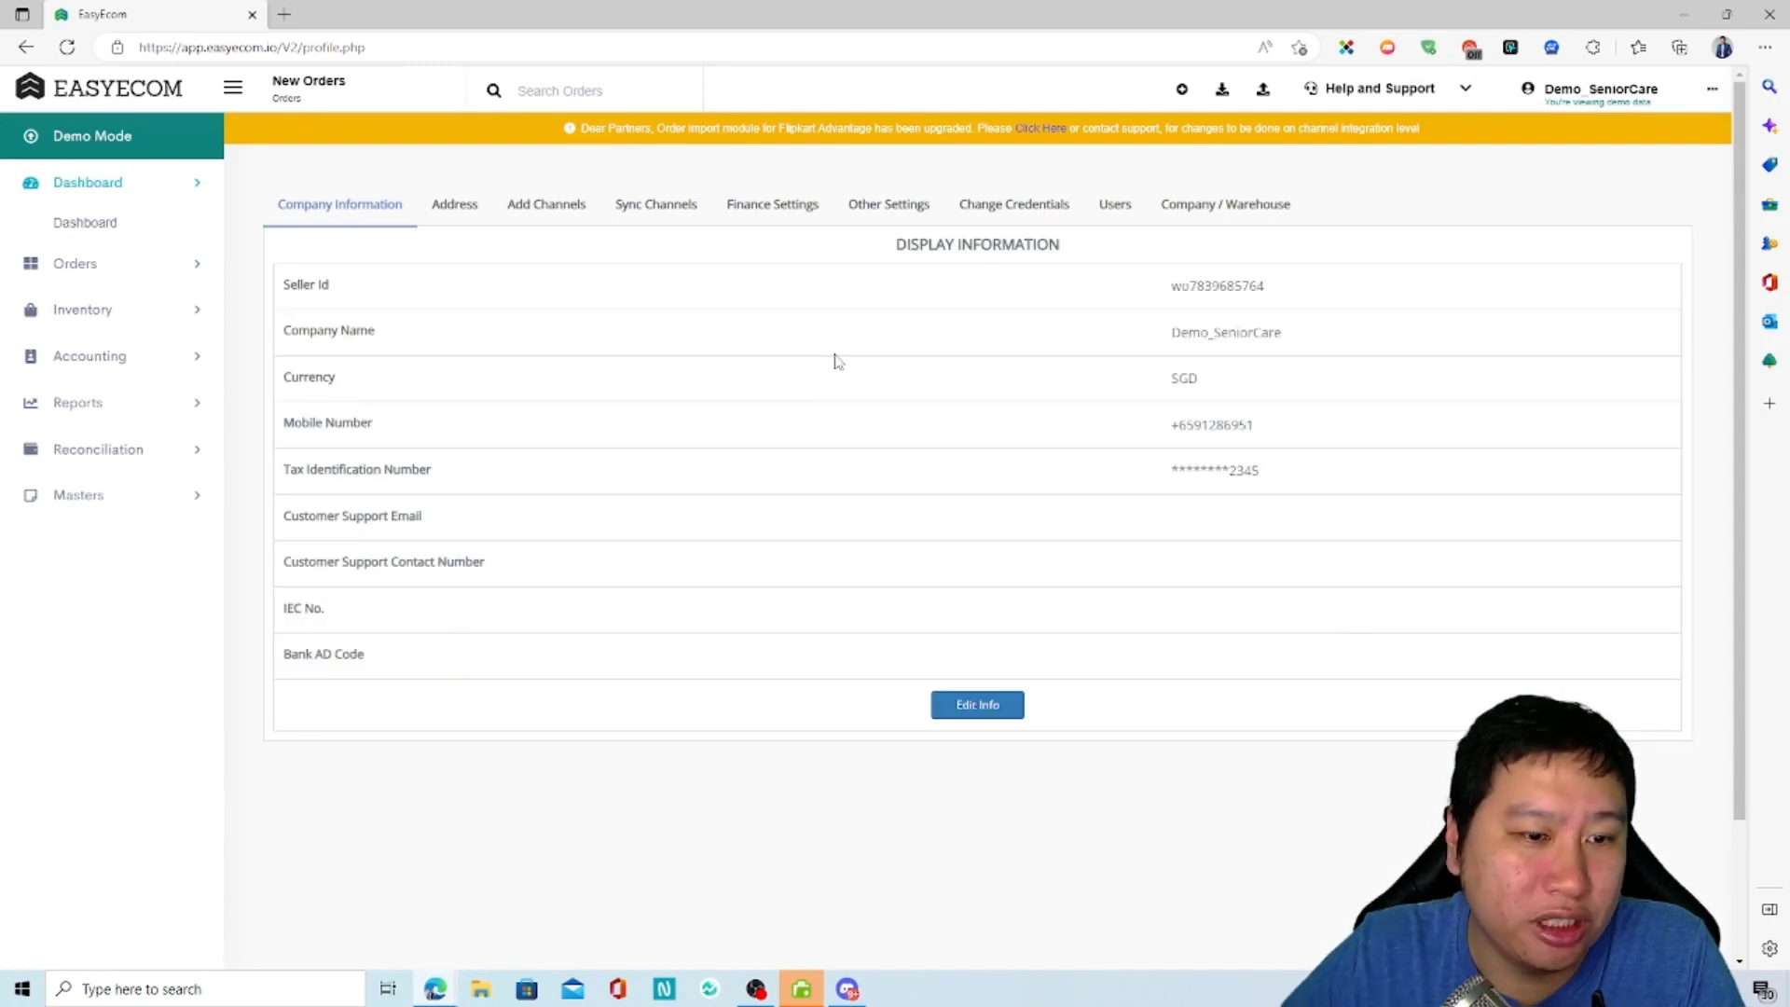
{"action": "left_click", "coordinate": [436, 204]}
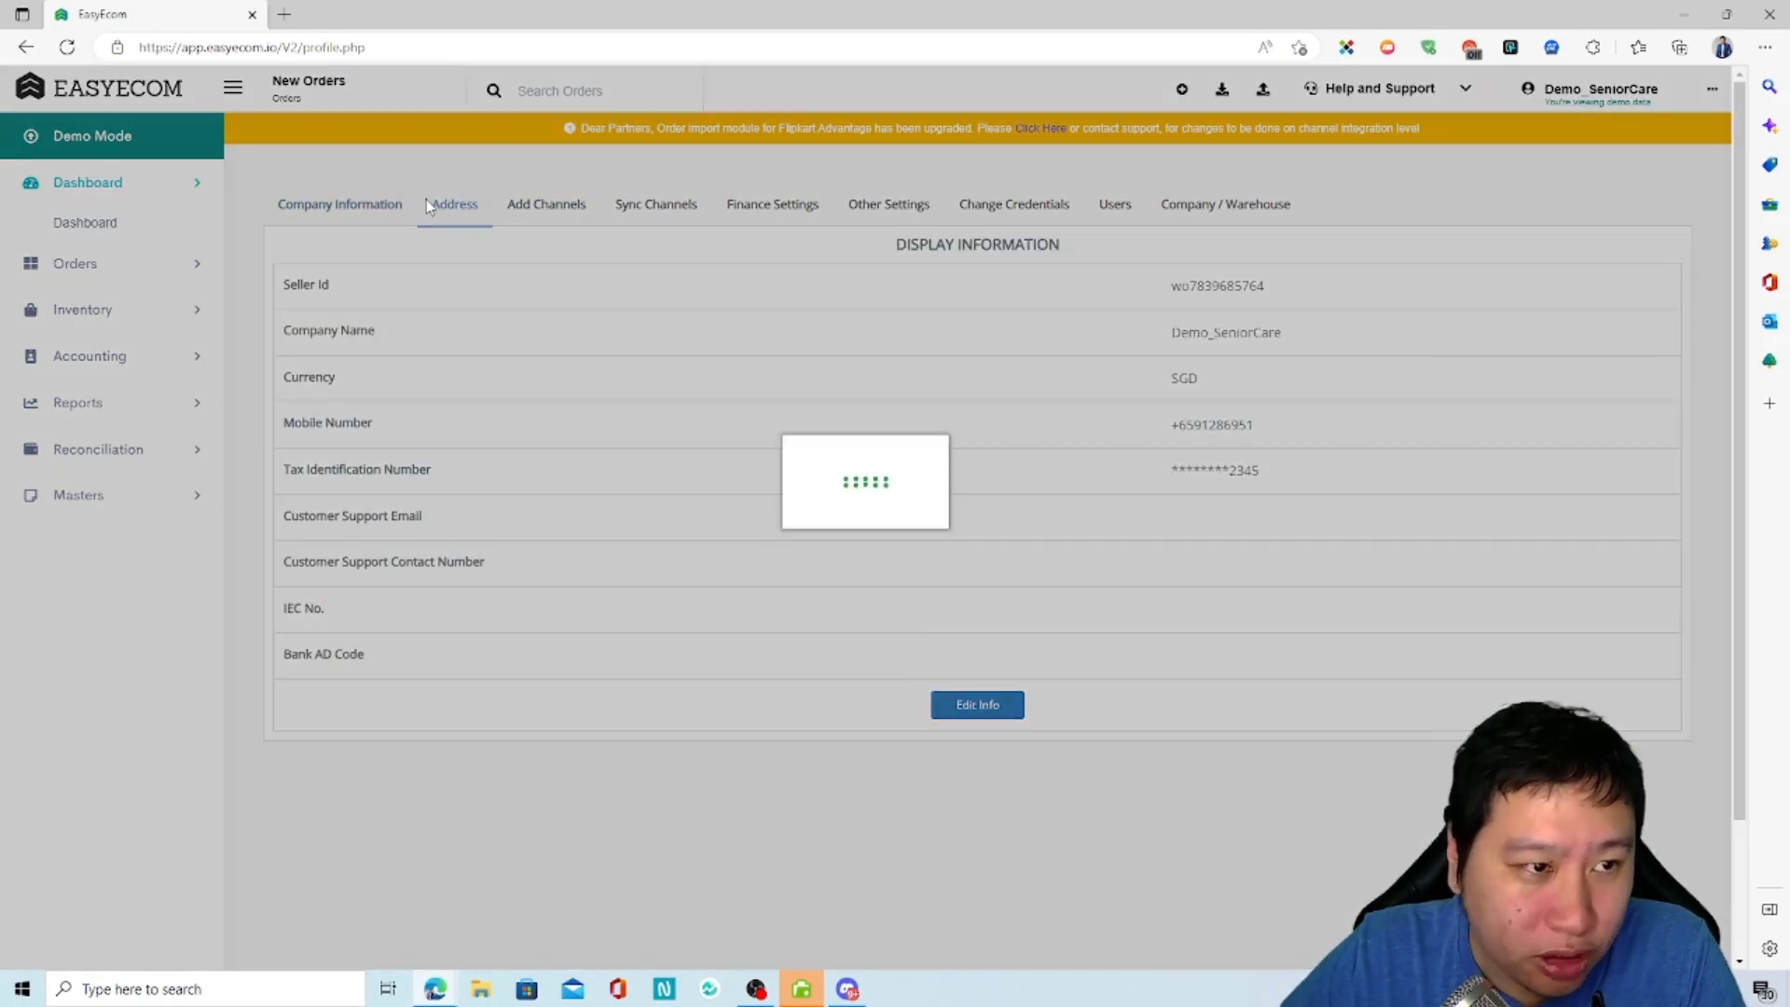
{"action": "left_click", "coordinate": [532, 212]}
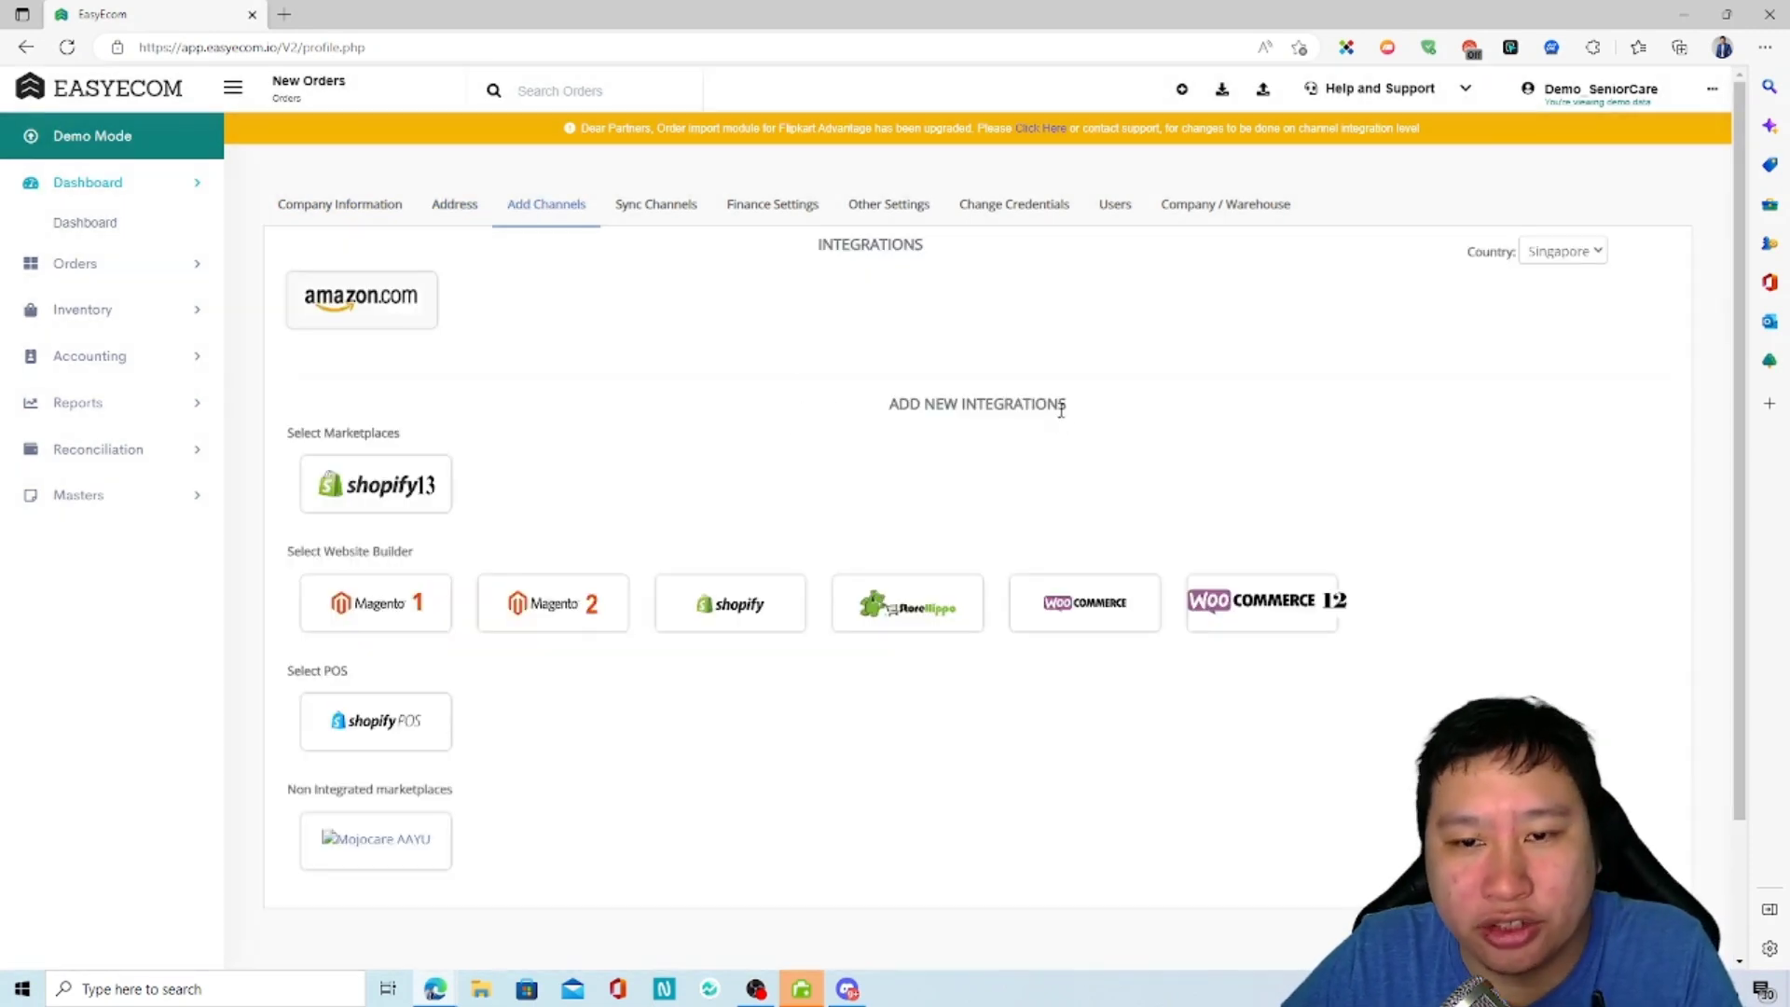
Compare the Singapore and Global options in the Country dropdown, leaving Singapore selected
{"action": "left_click", "coordinate": [1550, 251]}
{"action": "left_click", "coordinate": [1548, 250]}
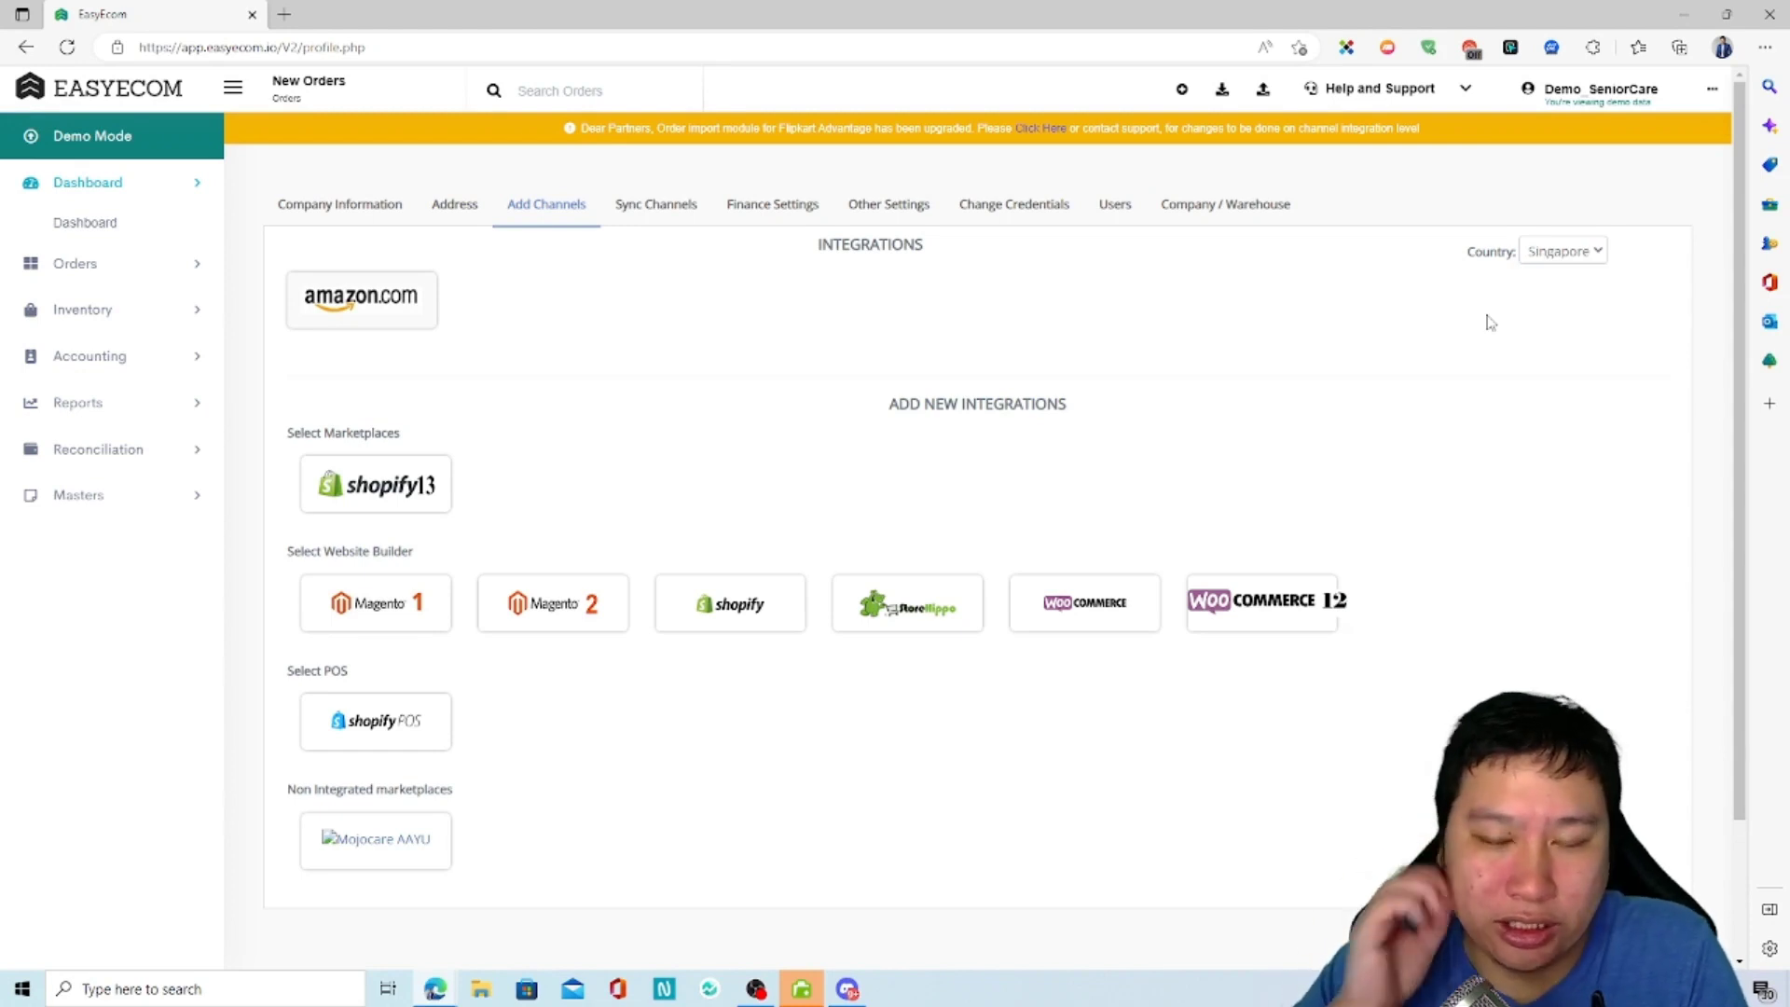
{"action": "left_click", "coordinate": [1553, 256]}
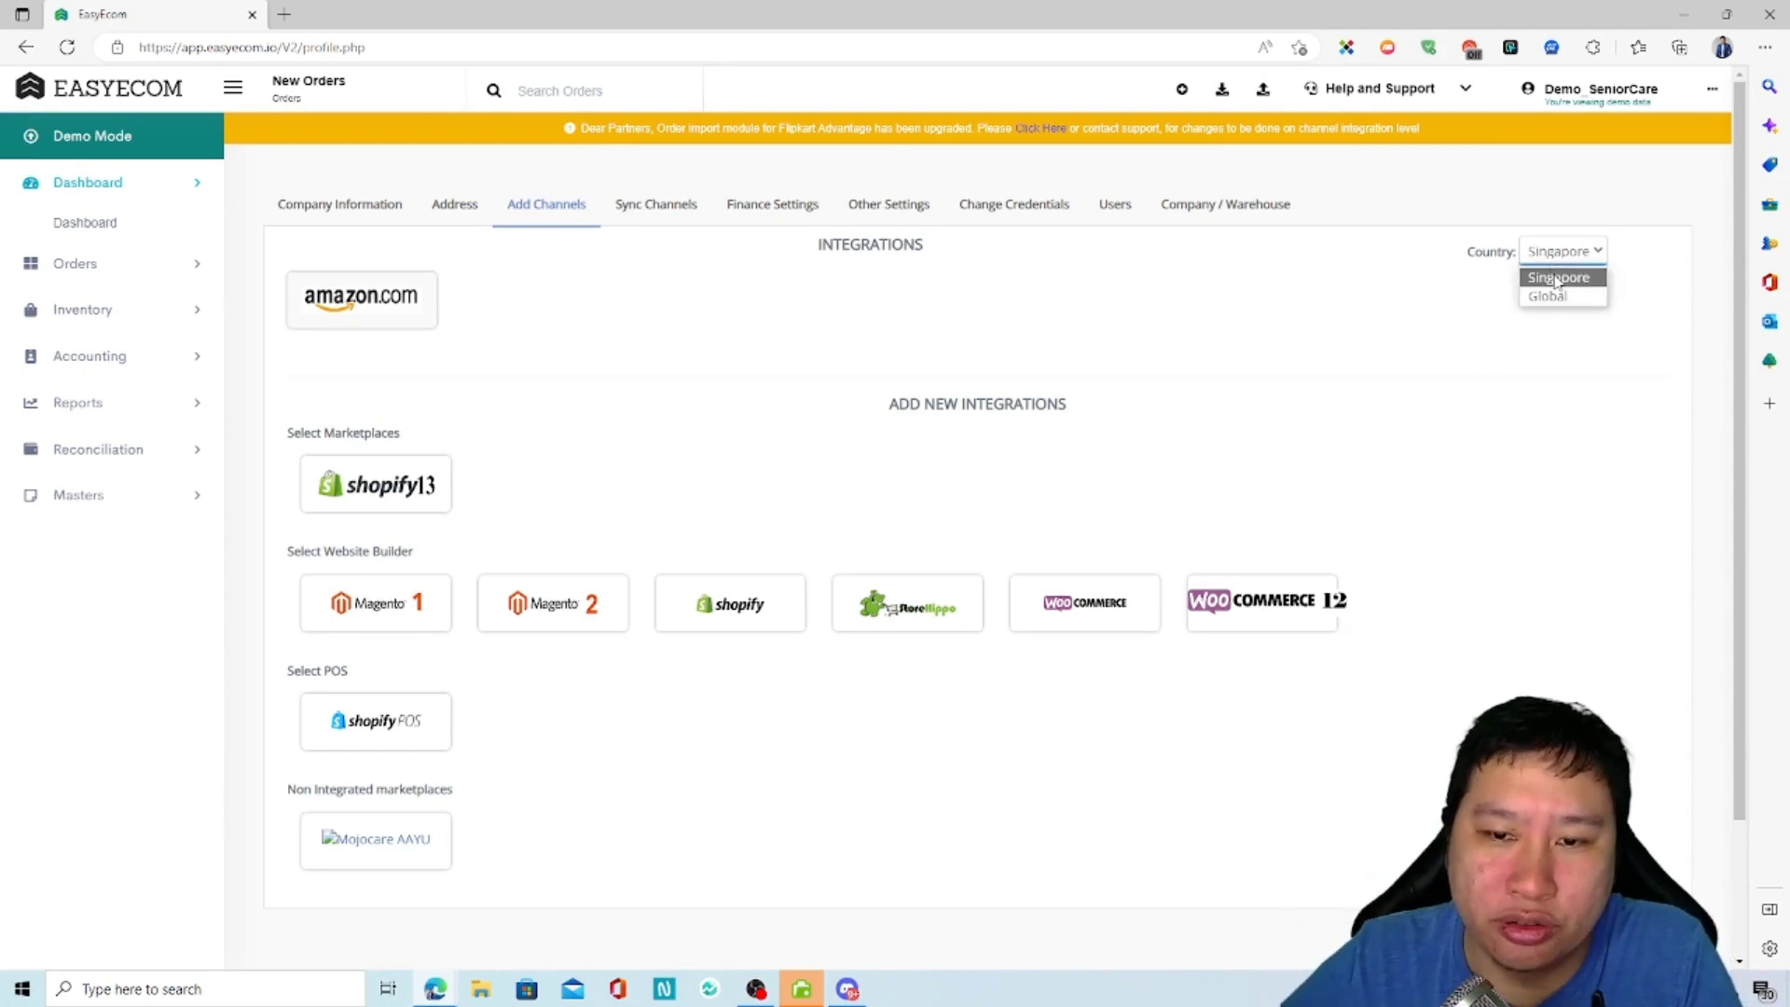
{"action": "left_click", "coordinate": [1555, 280]}
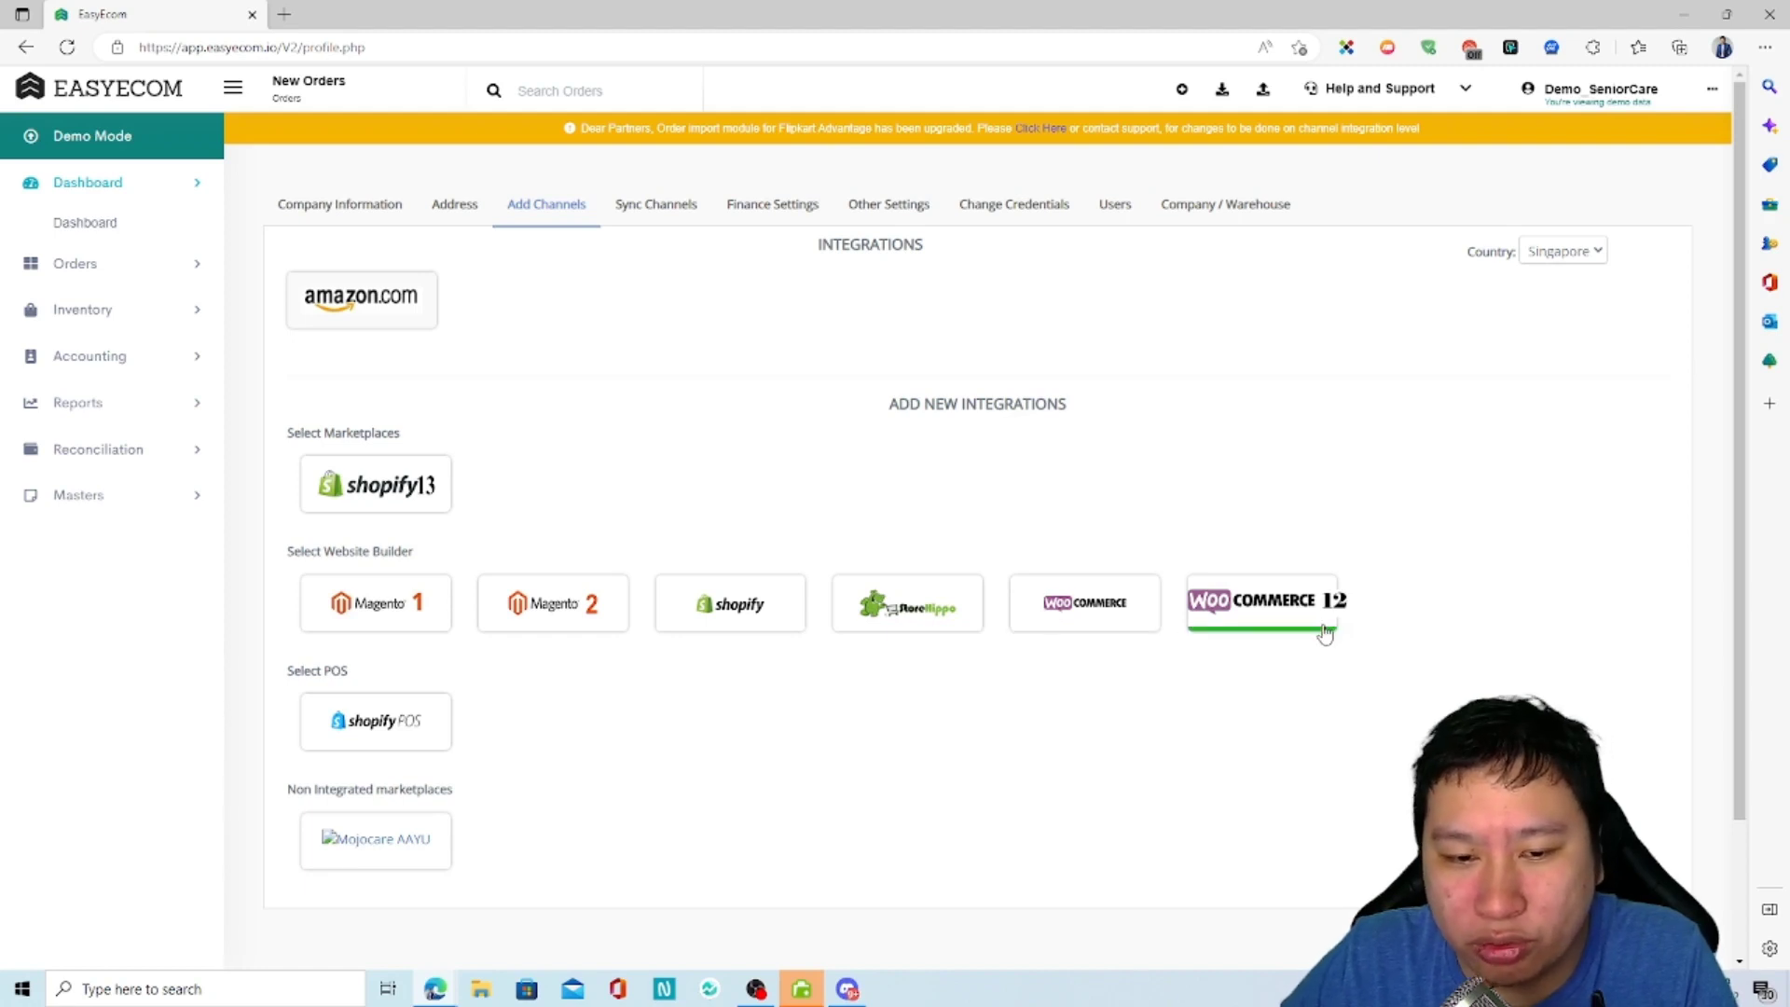
{"action": "left_click", "coordinate": [285, 14]}
{"action": "type", "text": "woocommerce 12"}
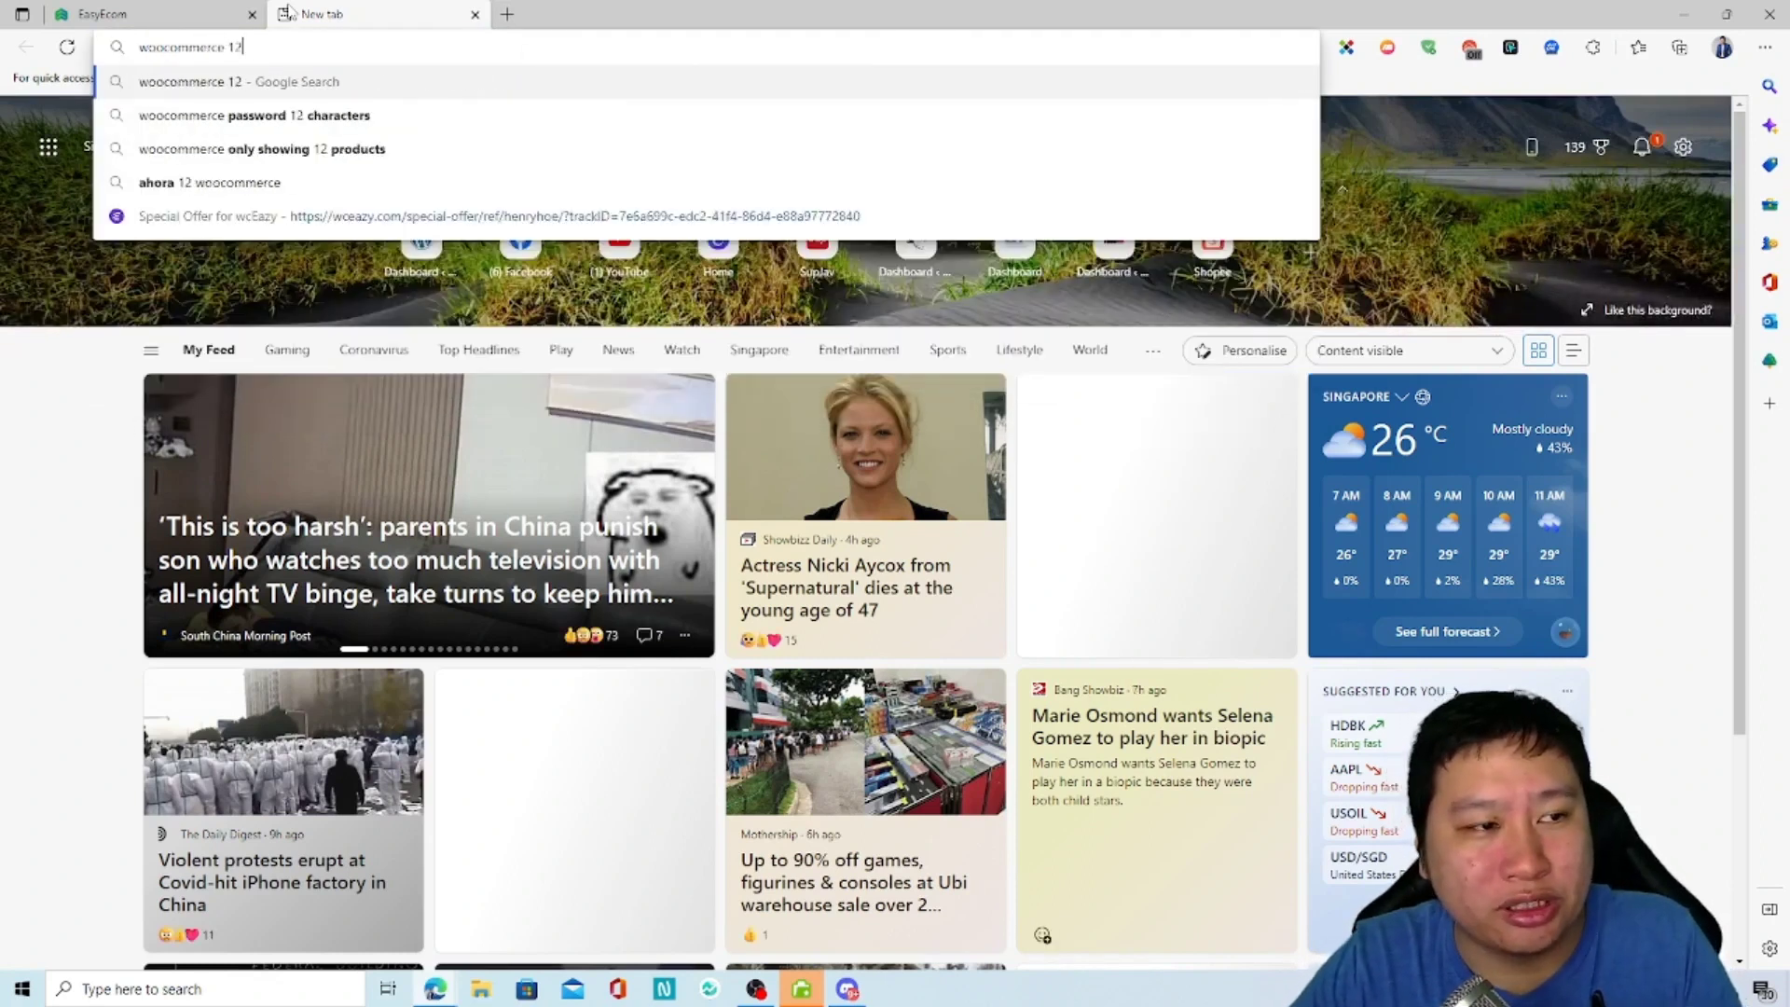
{"action": "key", "text": "Return"}
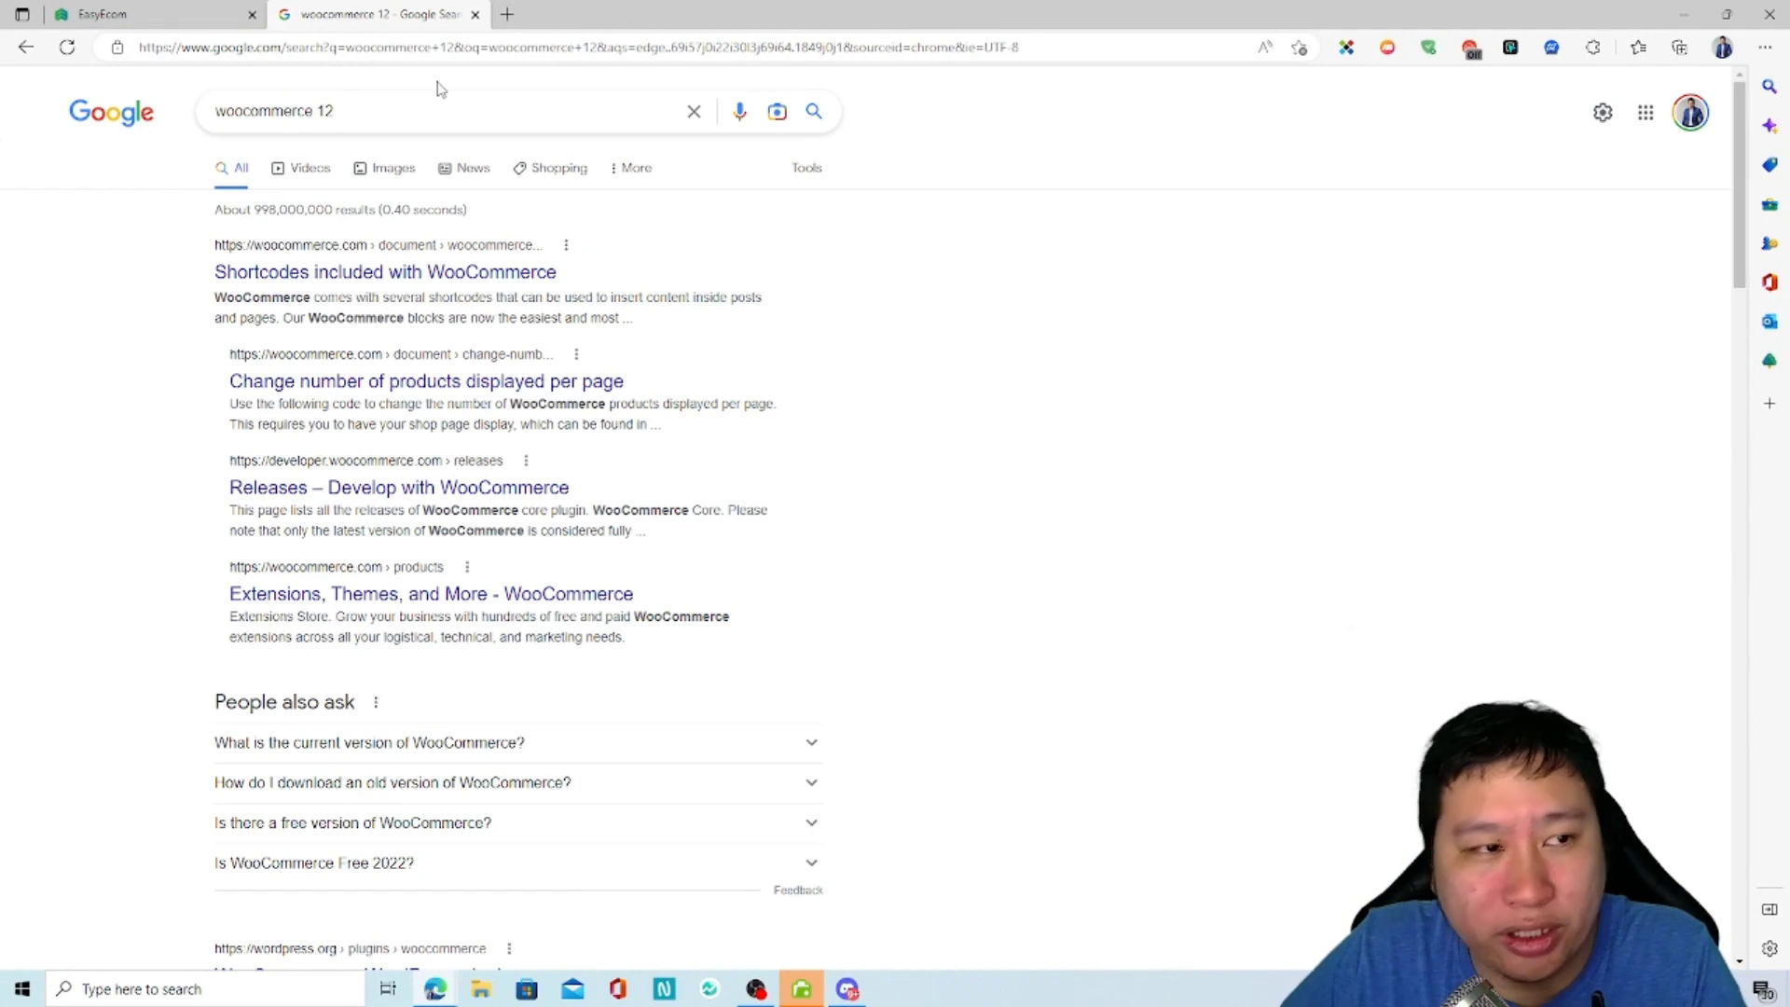
{"action": "left_click", "coordinate": [474, 15]}
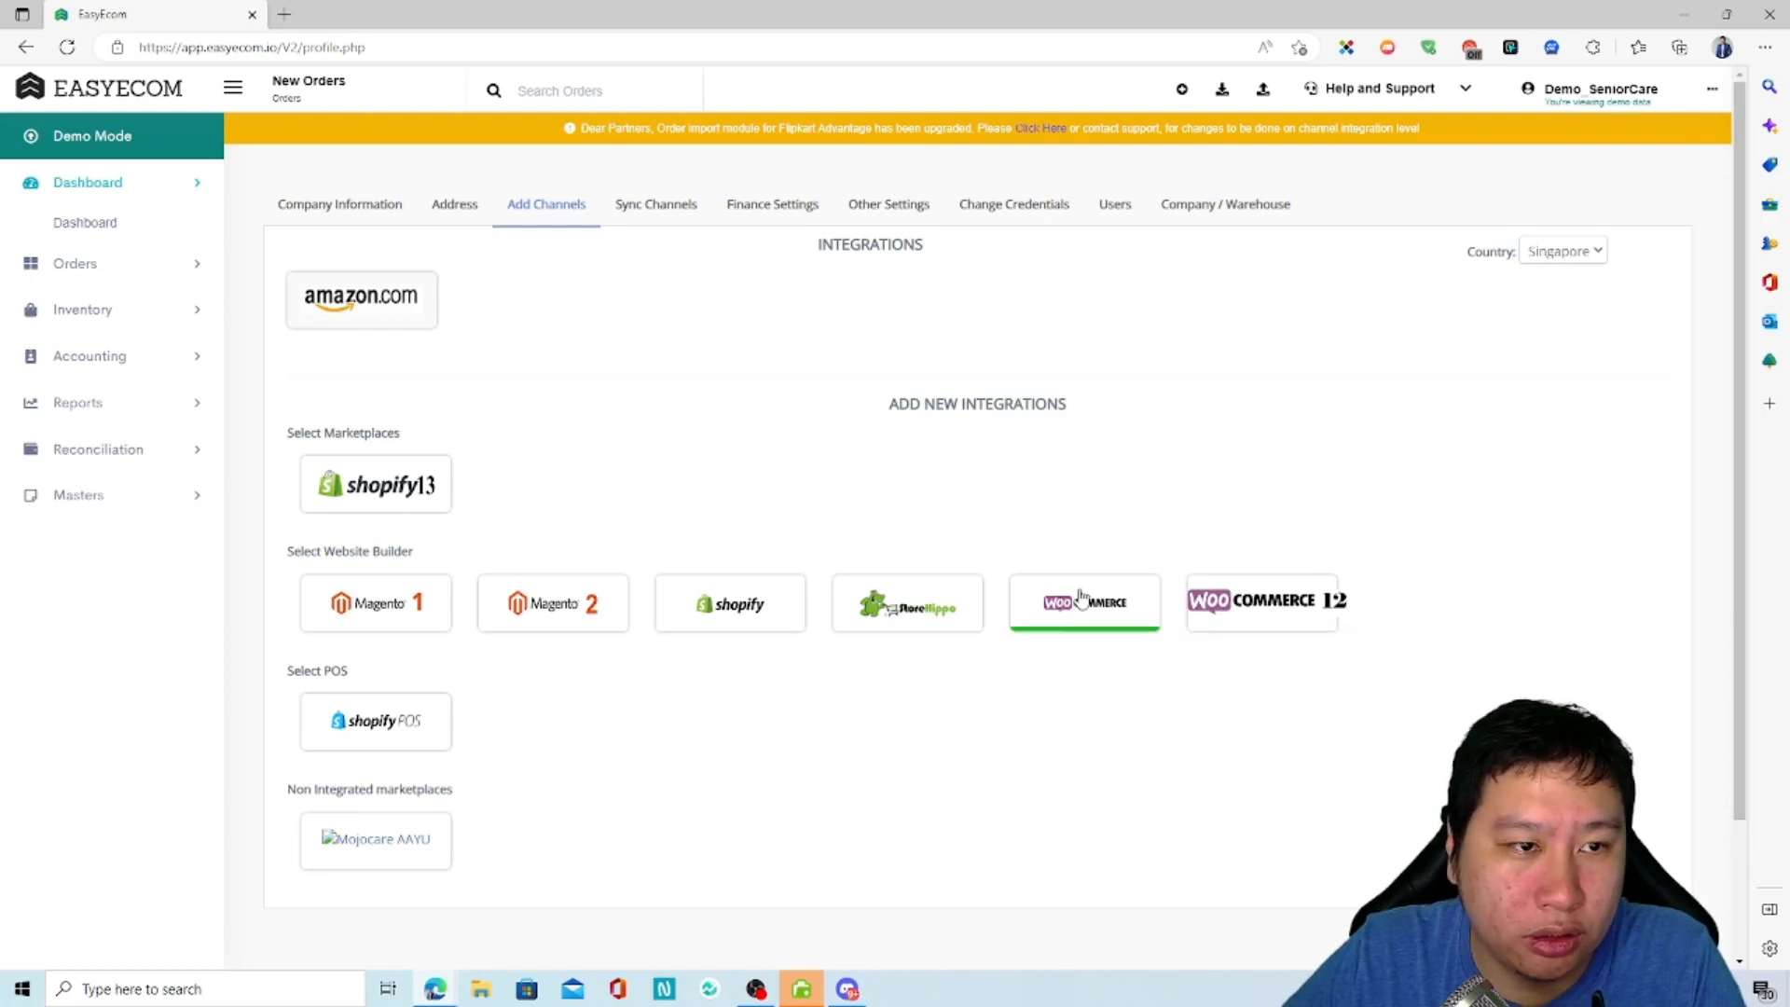
{"action": "left_click", "coordinate": [73, 48]}
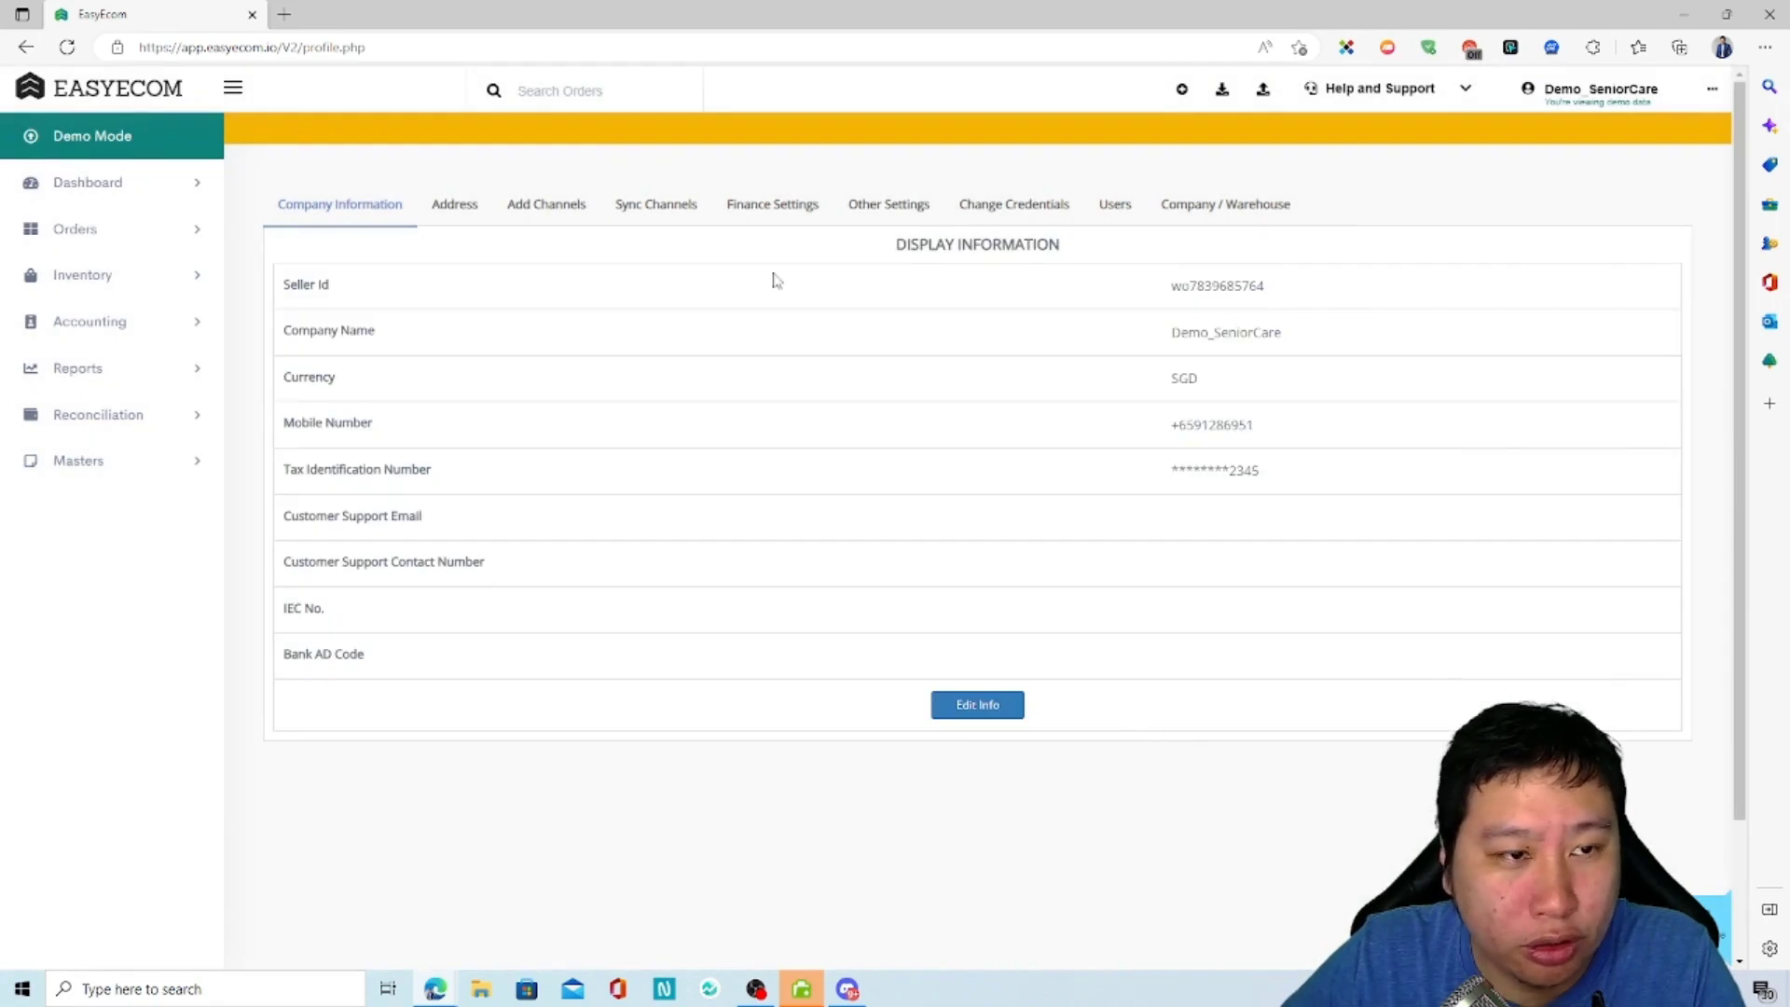
{"action": "left_click", "coordinate": [543, 214]}
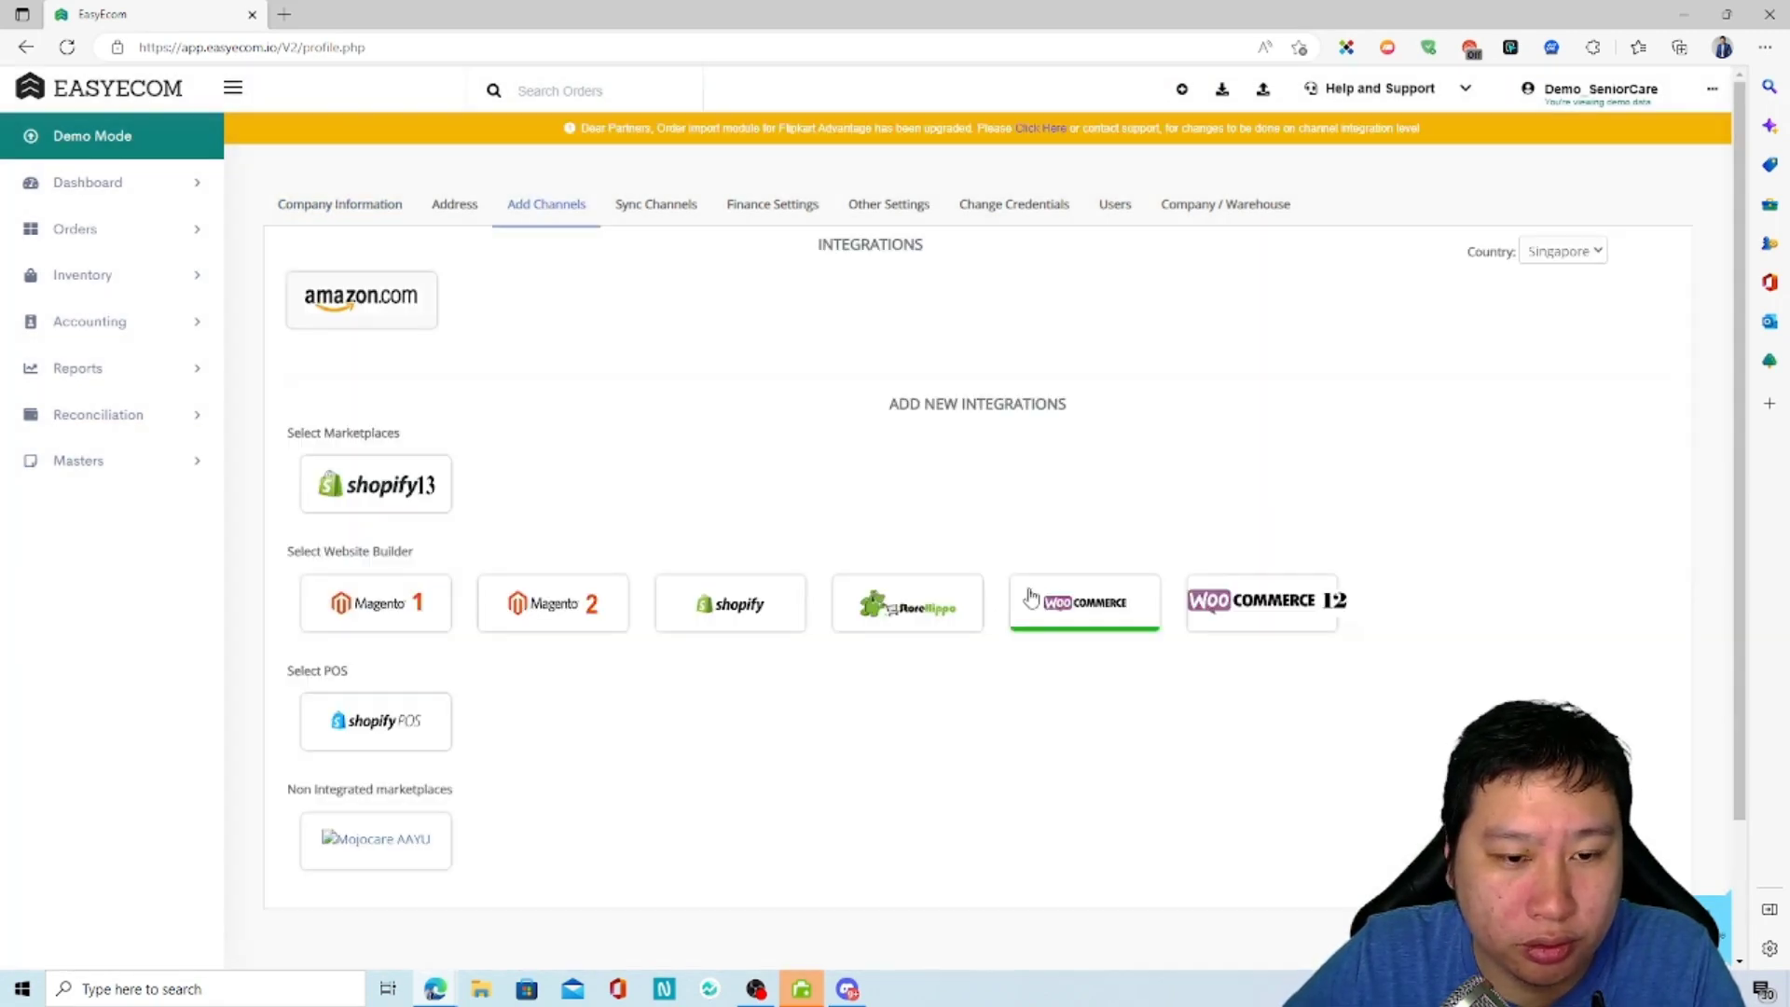
{"action": "left_click", "coordinate": [1030, 601]}
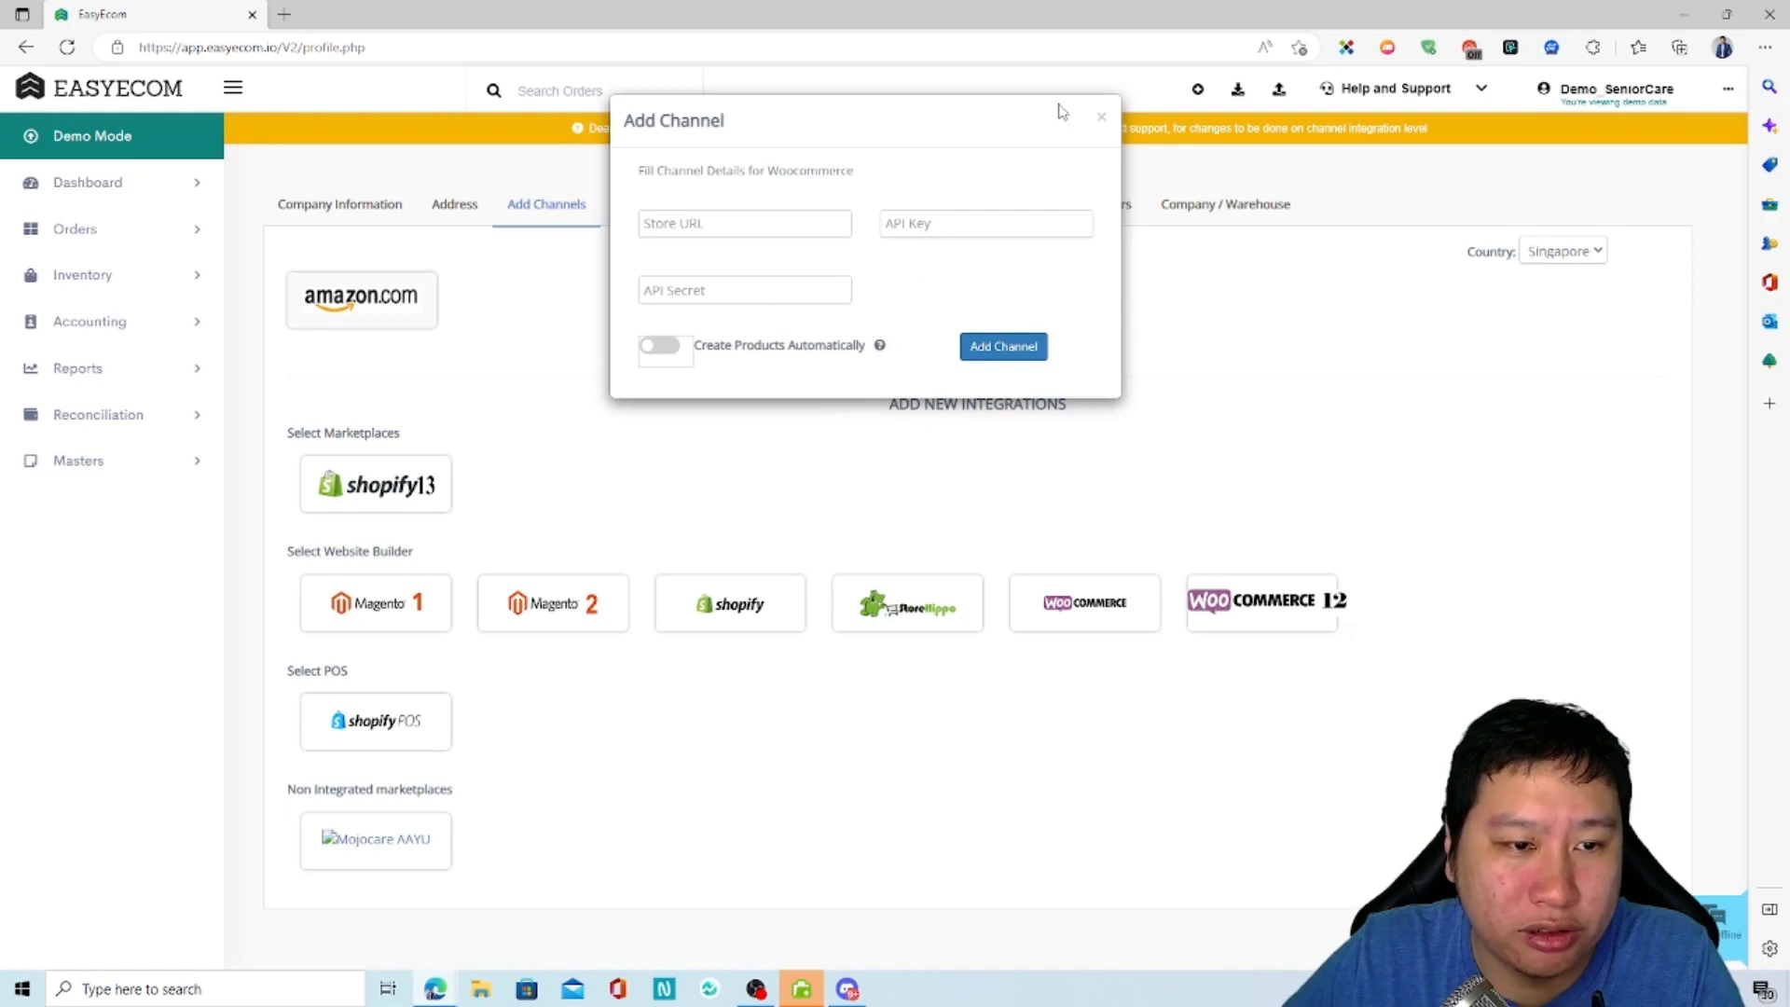
{"action": "left_click", "coordinate": [1102, 116]}
{"action": "left_click", "coordinate": [1243, 607]}
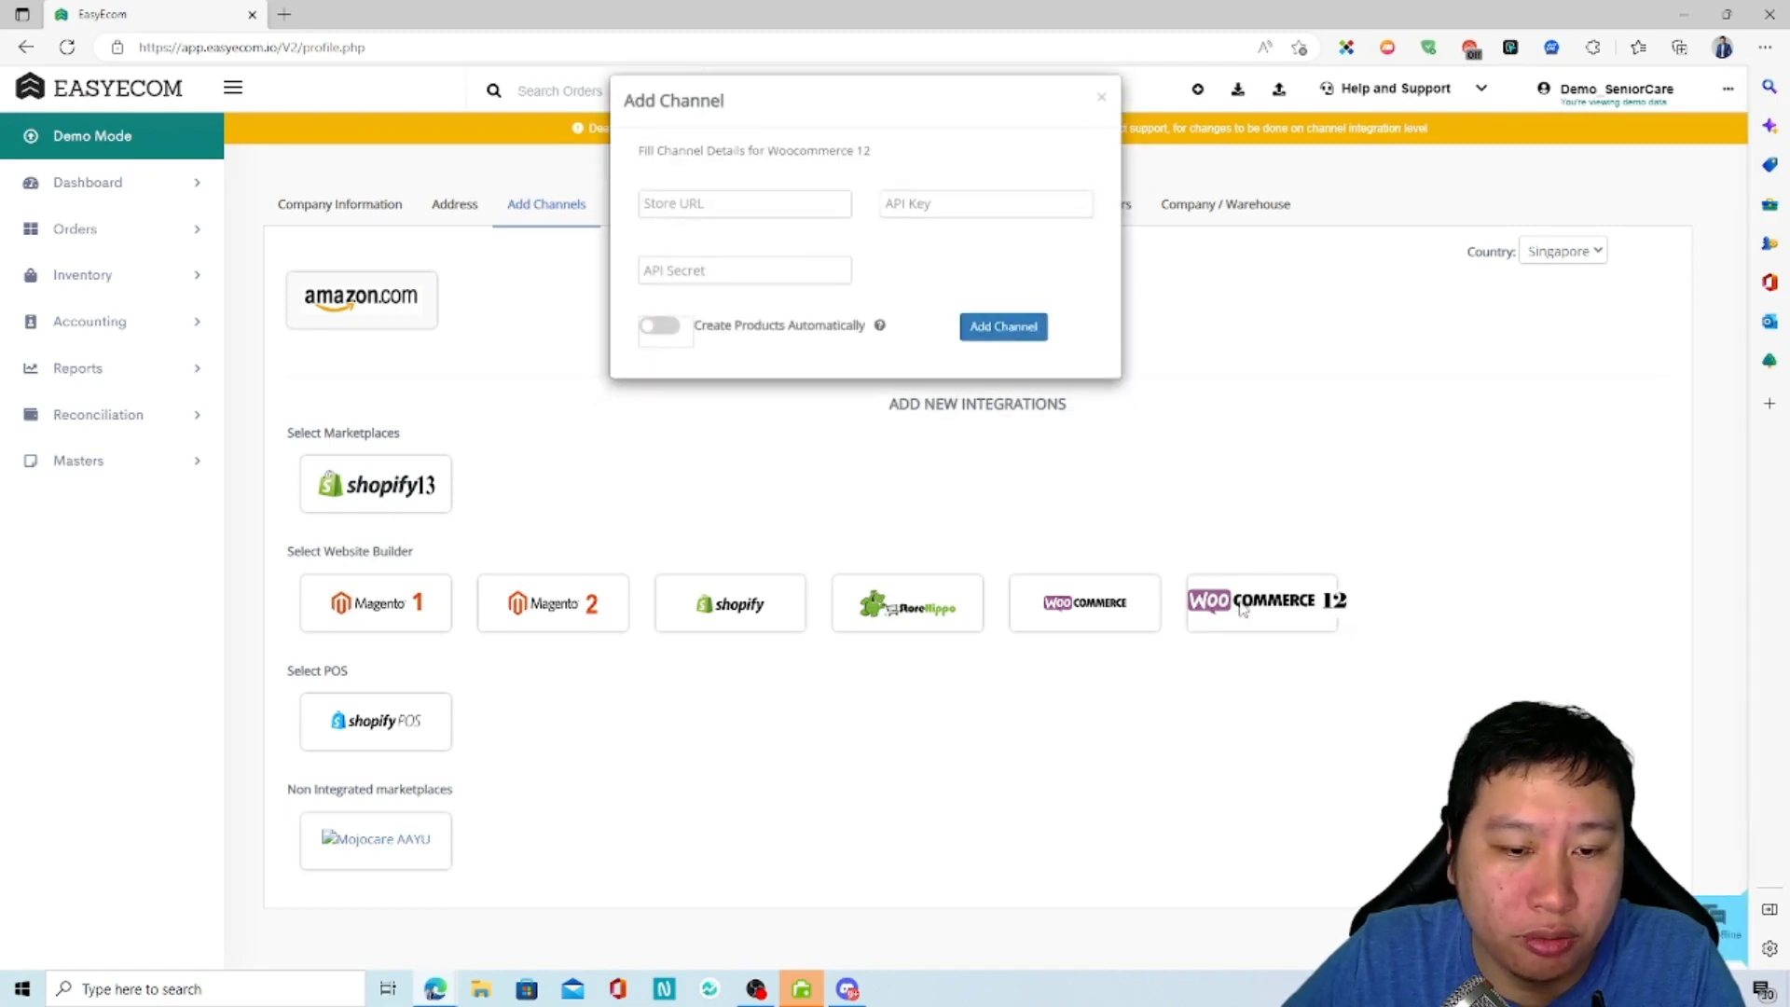
{"action": "left_click", "coordinate": [1101, 117]}
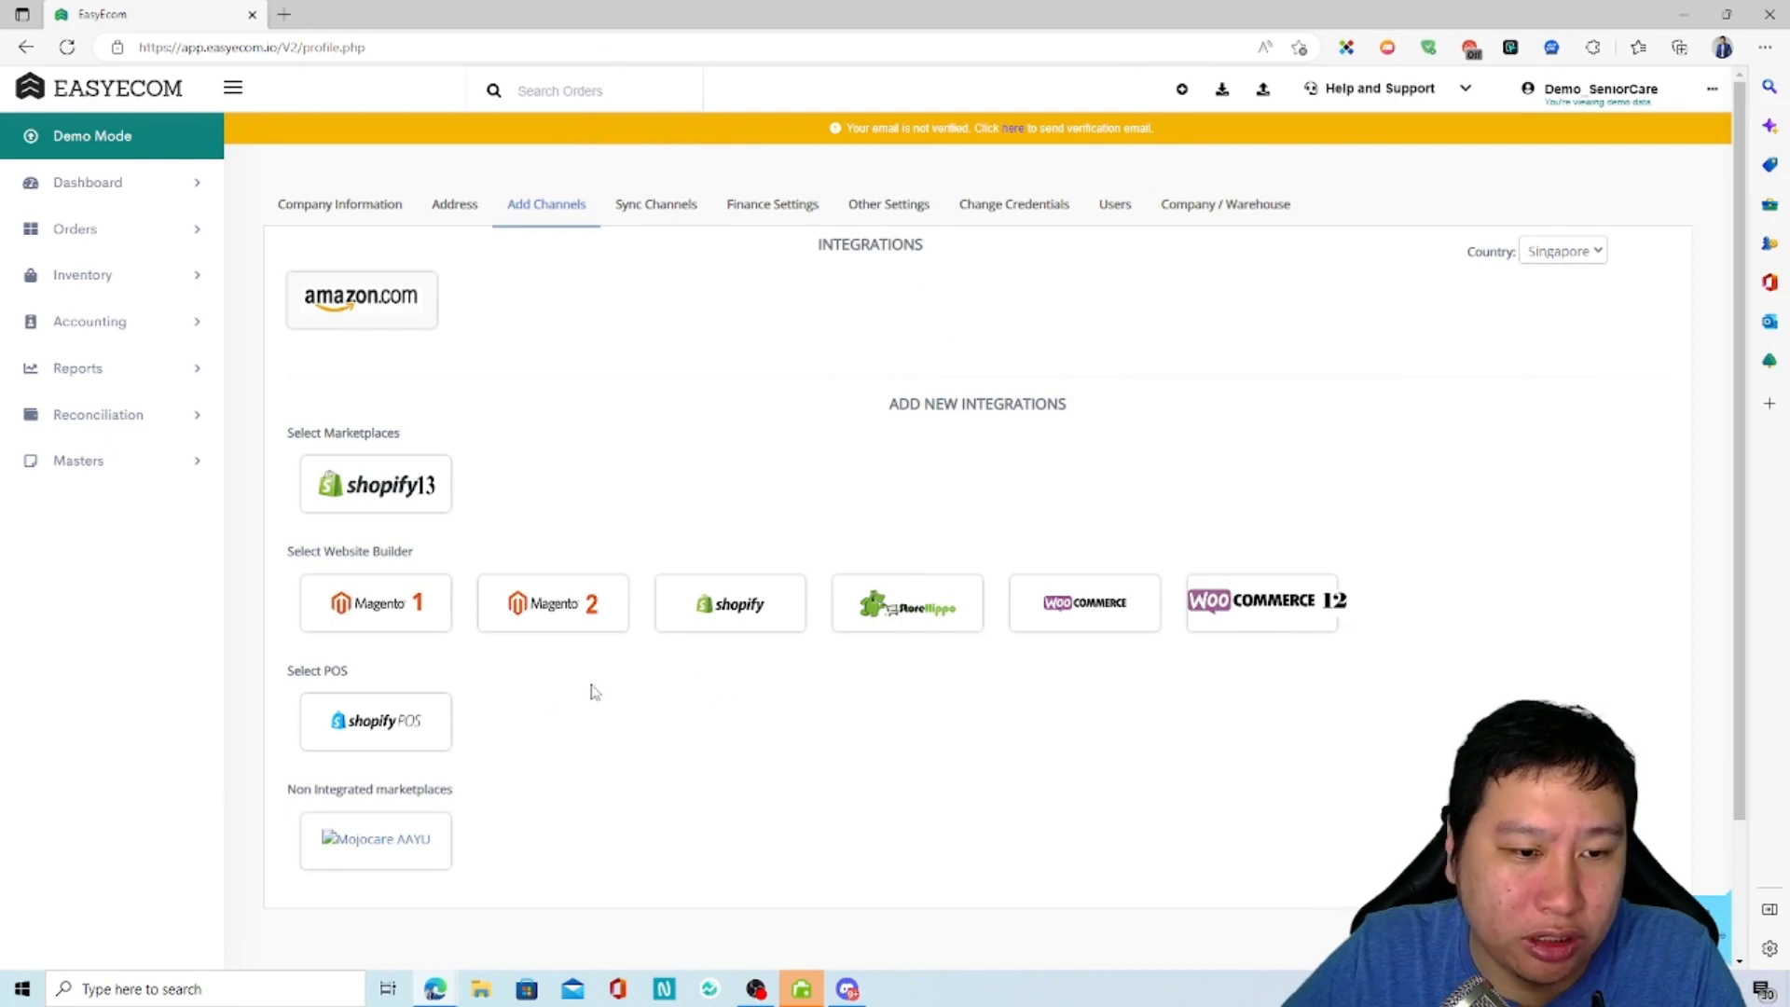
{"action": "scroll", "coordinate": [591, 691], "scroll_direction": "down", "scroll_amount": 2}
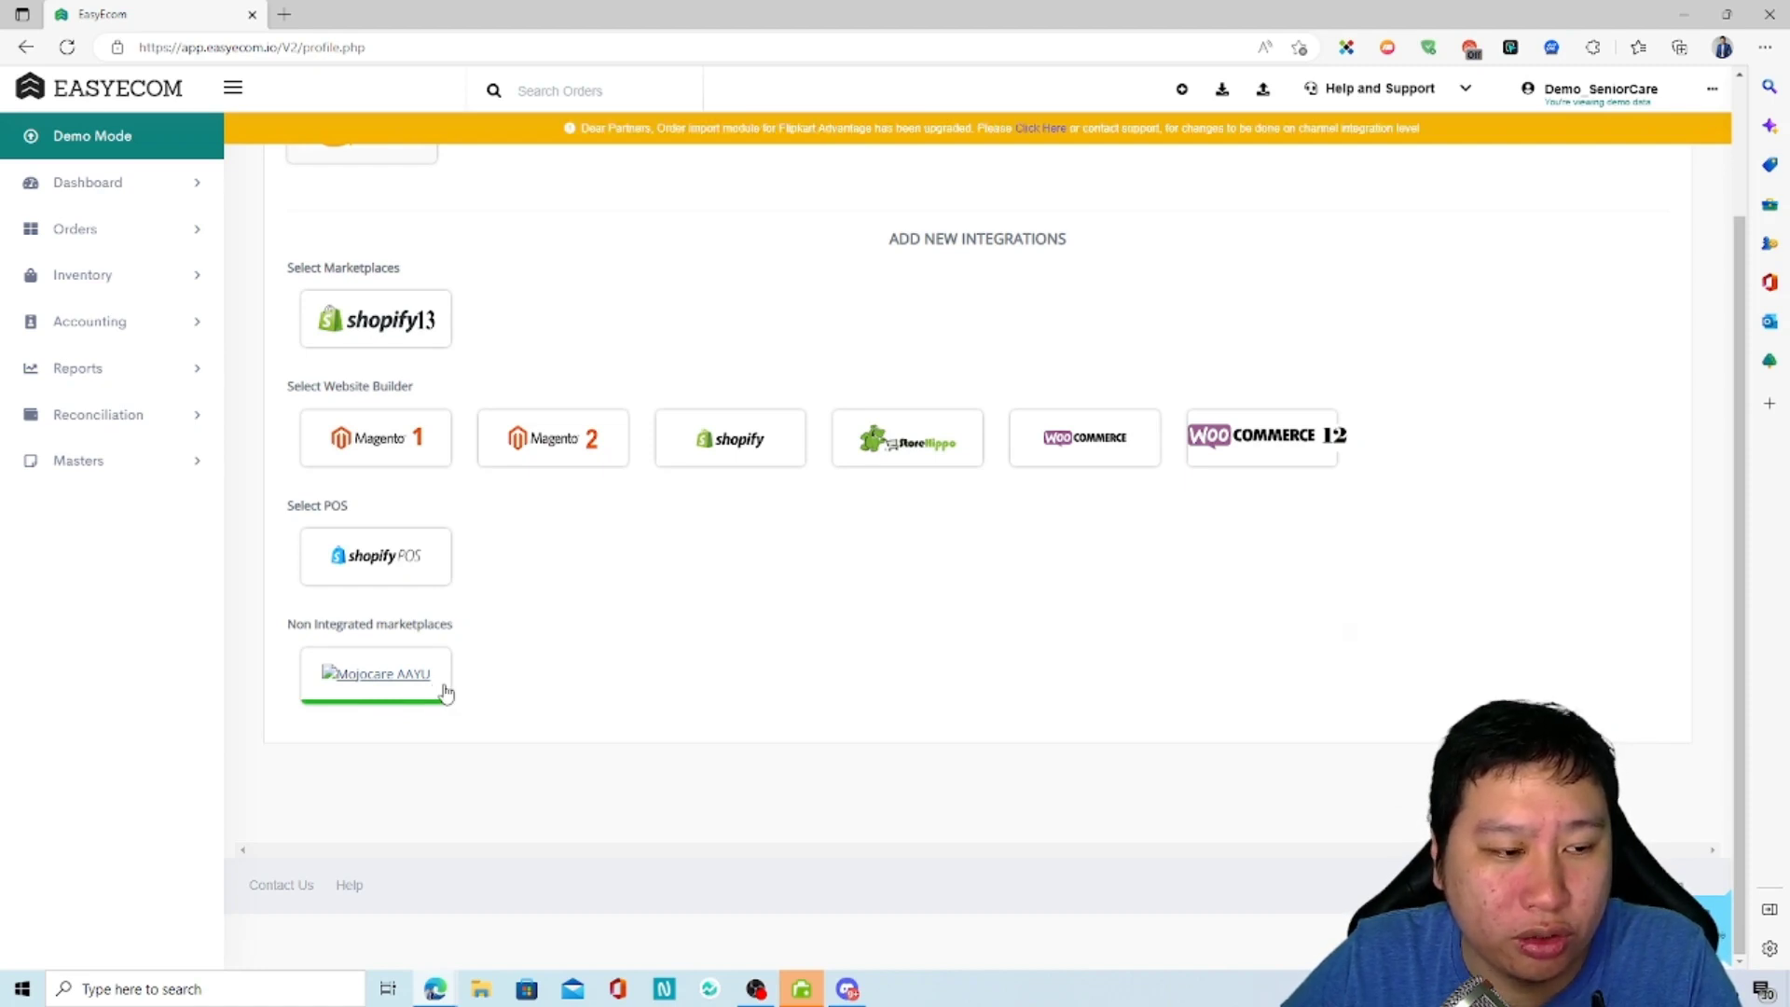
{"action": "scroll", "coordinate": [653, 643], "scroll_direction": "up", "scroll_amount": 2}
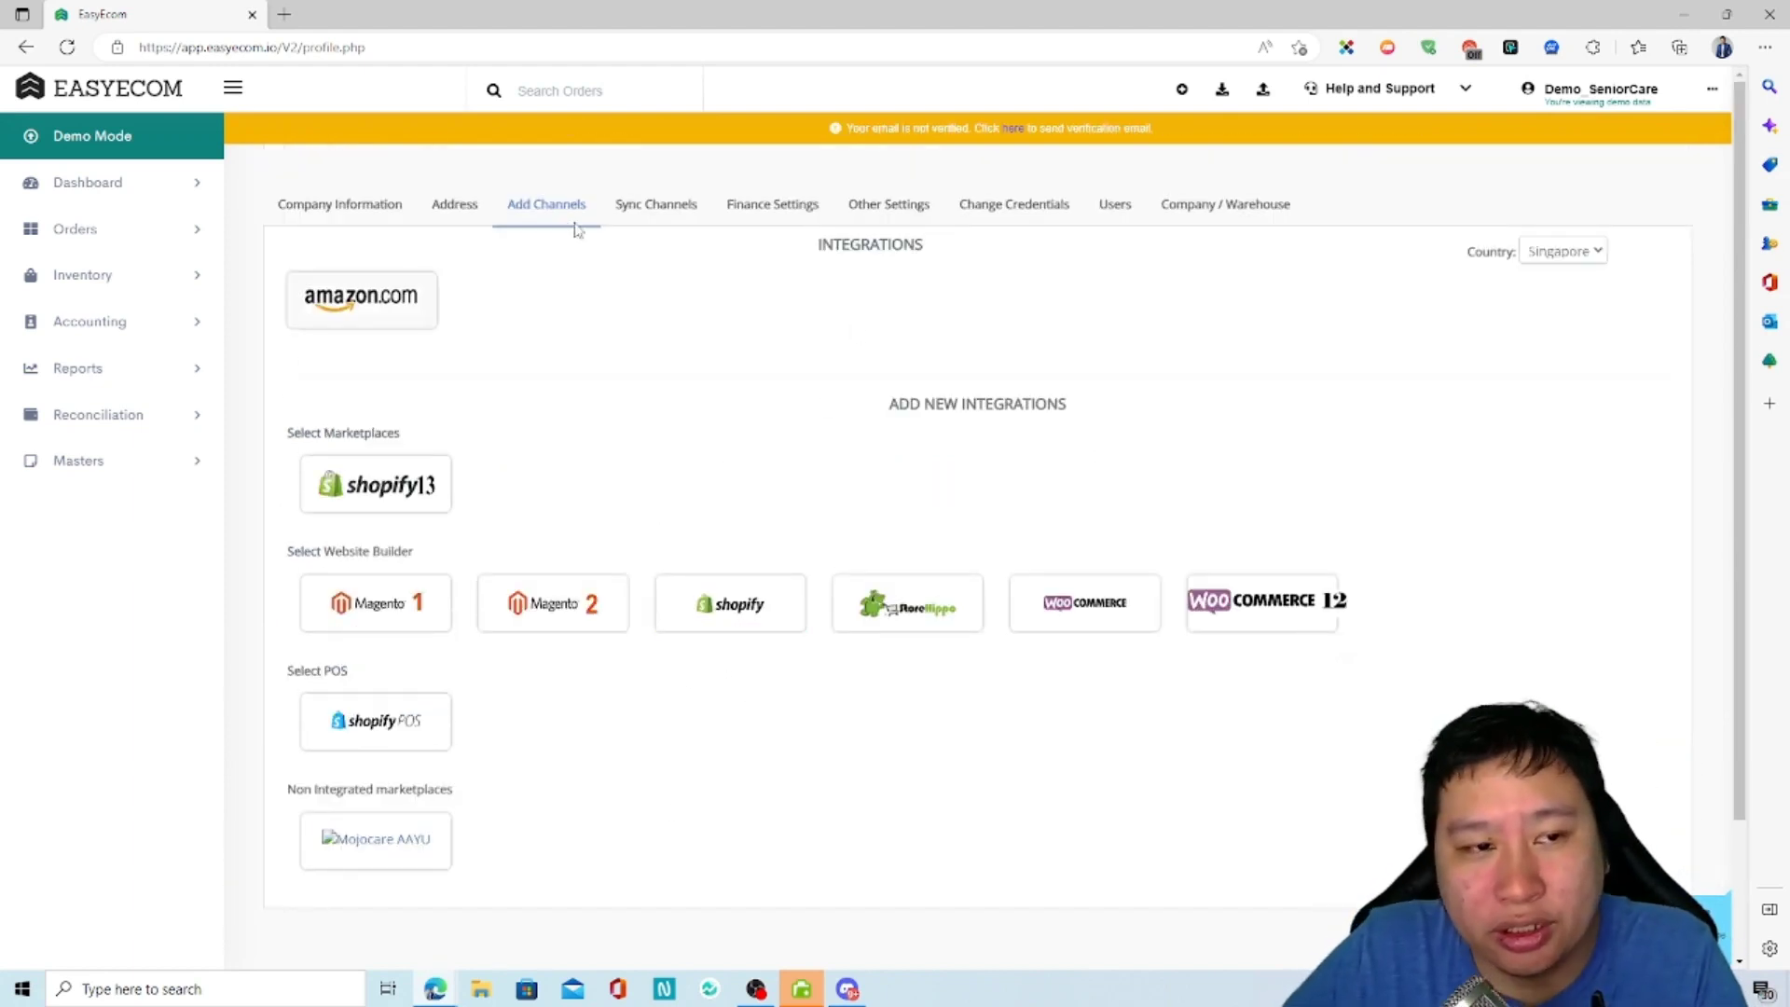
View the Sync Channels table and scroll through the Finance Settings section
{"action": "left_click", "coordinate": [628, 205]}
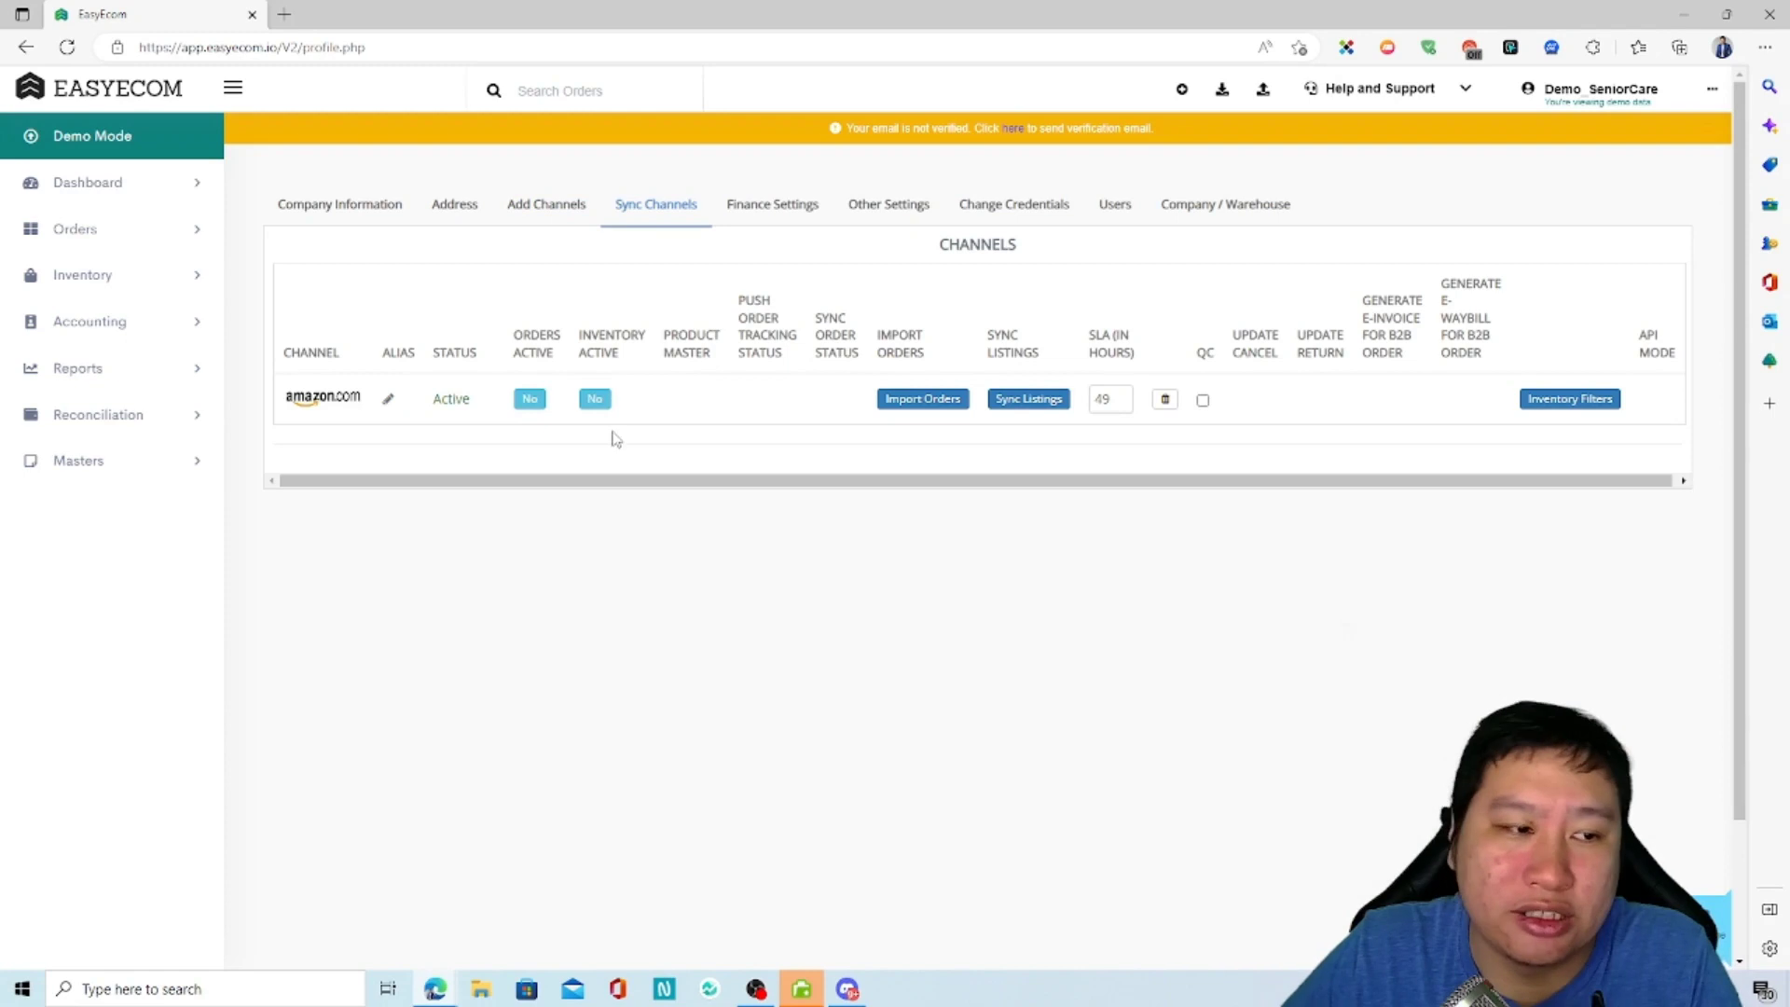
{"action": "left_click", "coordinate": [751, 210]}
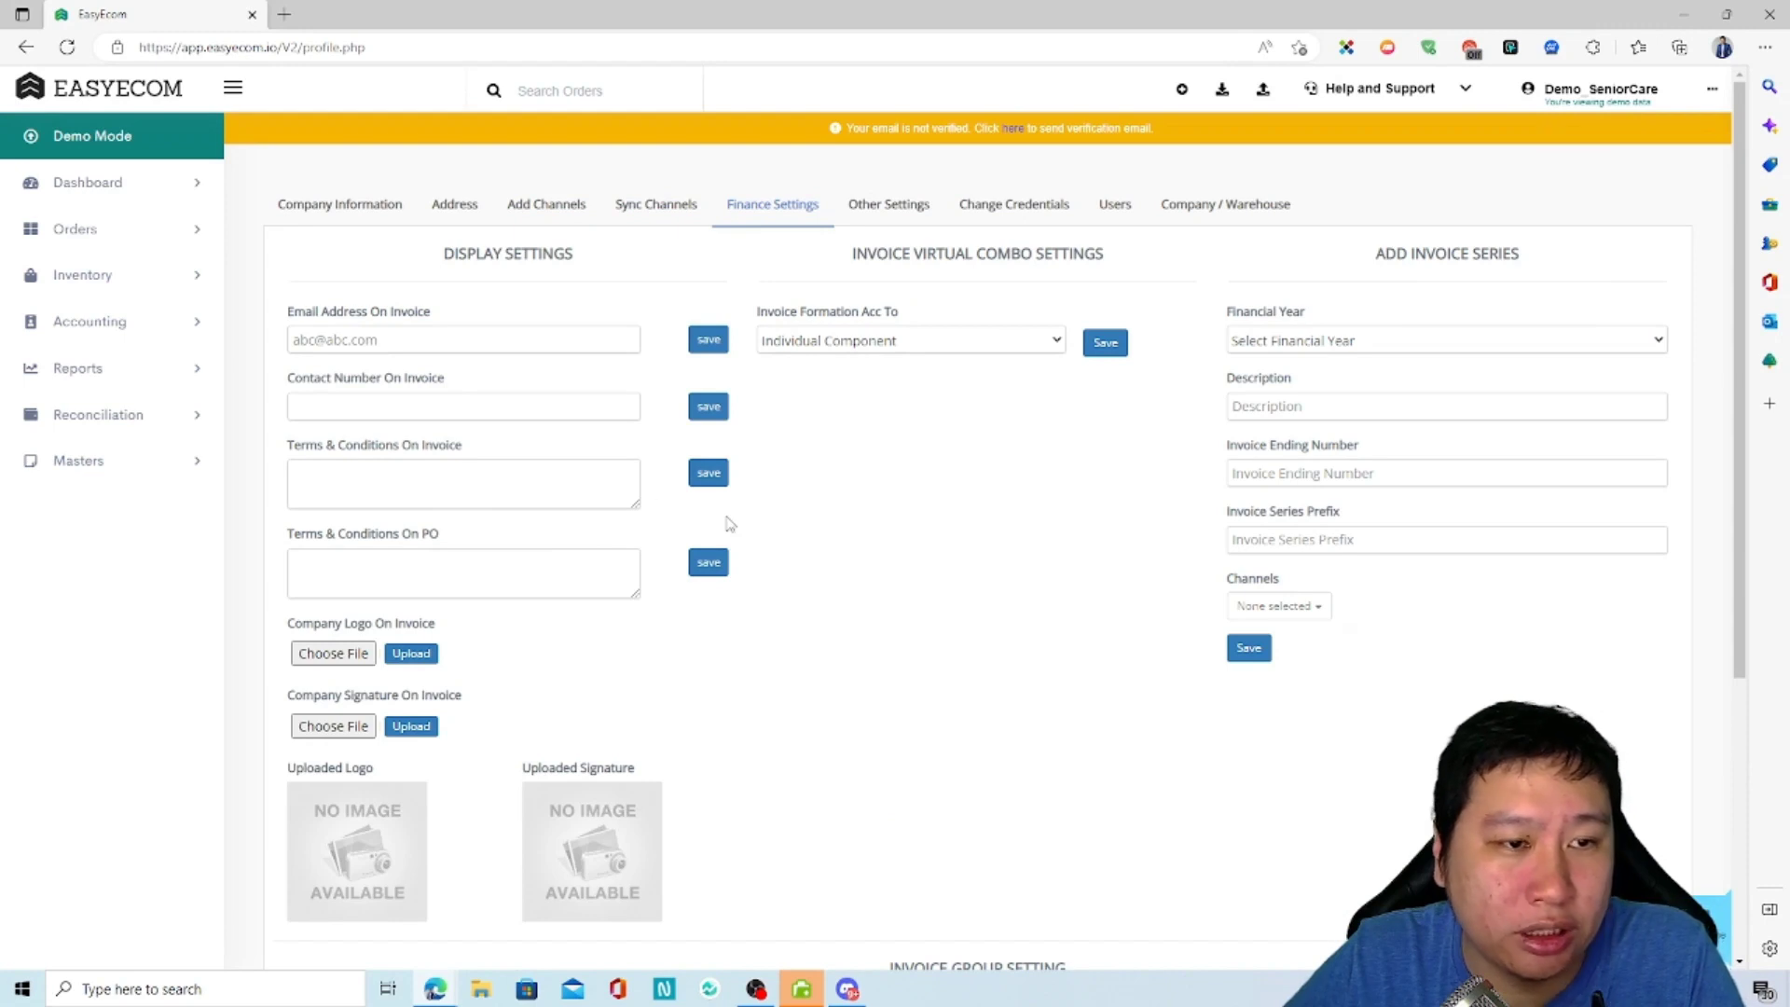
{"action": "scroll", "coordinate": [1054, 525], "scroll_direction": "down", "scroll_amount": 4}
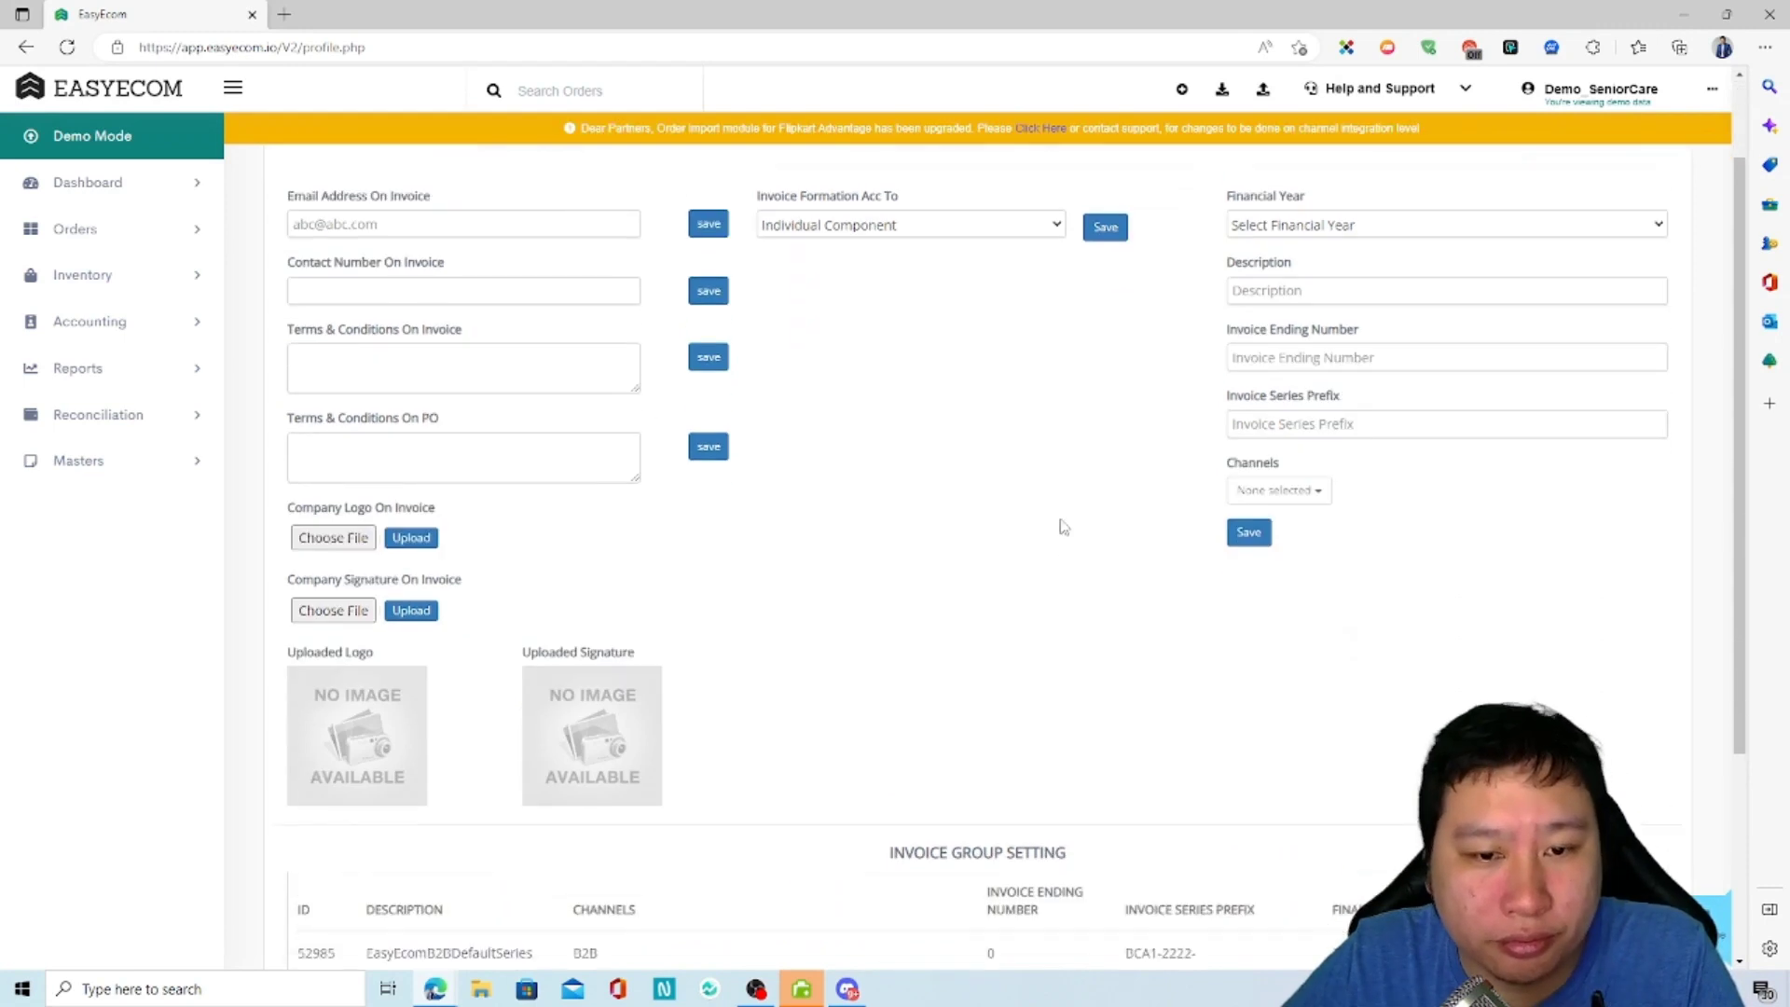
{"action": "scroll", "coordinate": [986, 513], "scroll_direction": "up", "scroll_amount": 4}
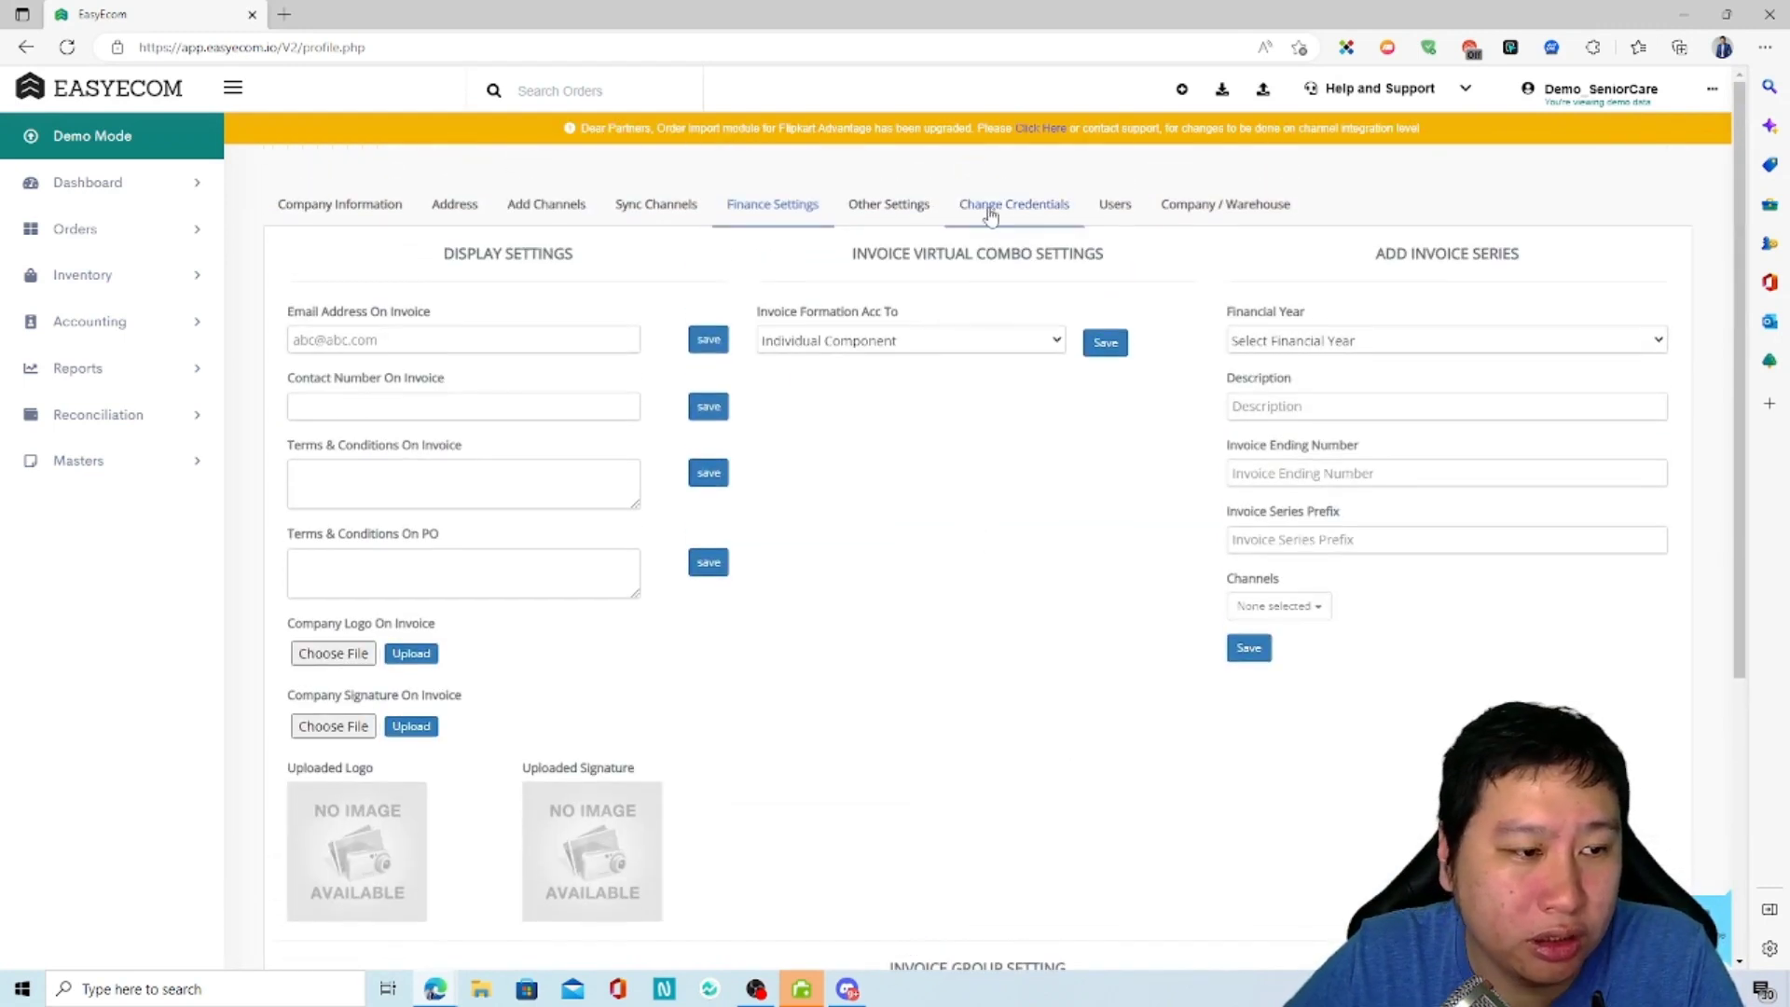
Check Other Settings and Change Credentials, then go back to the New Orders page
{"action": "left_click", "coordinate": [873, 215]}
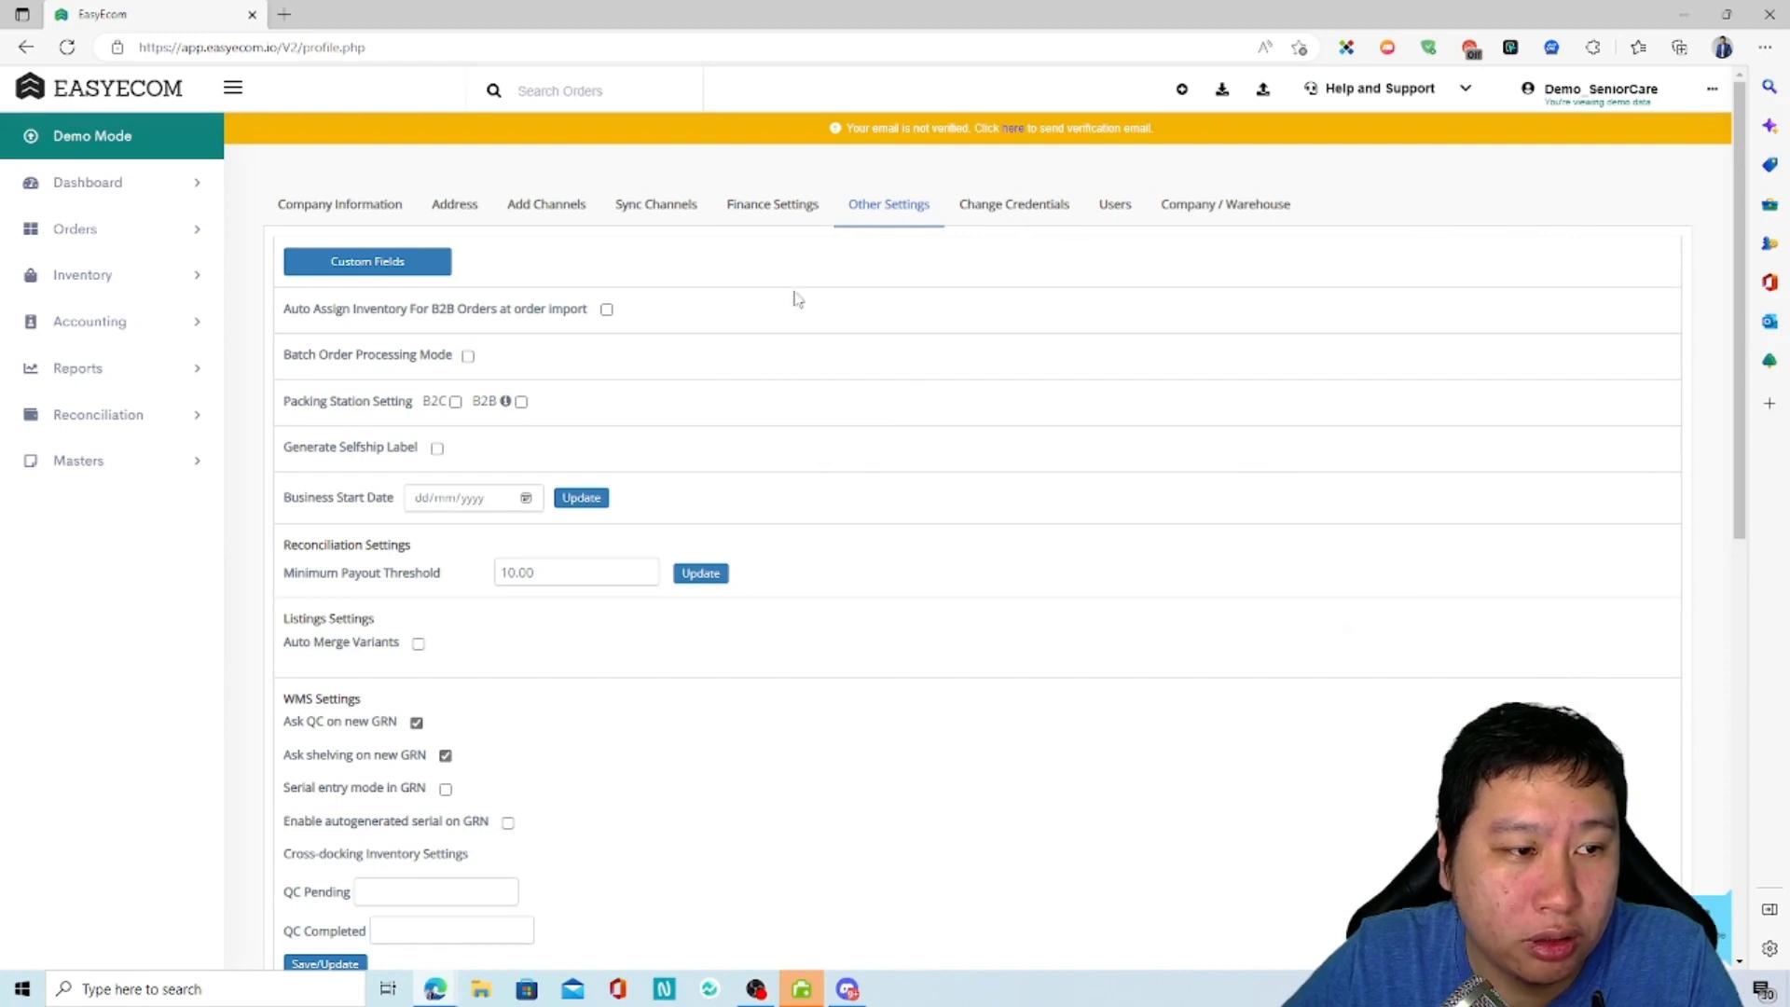
{"action": "left_click", "coordinate": [995, 224]}
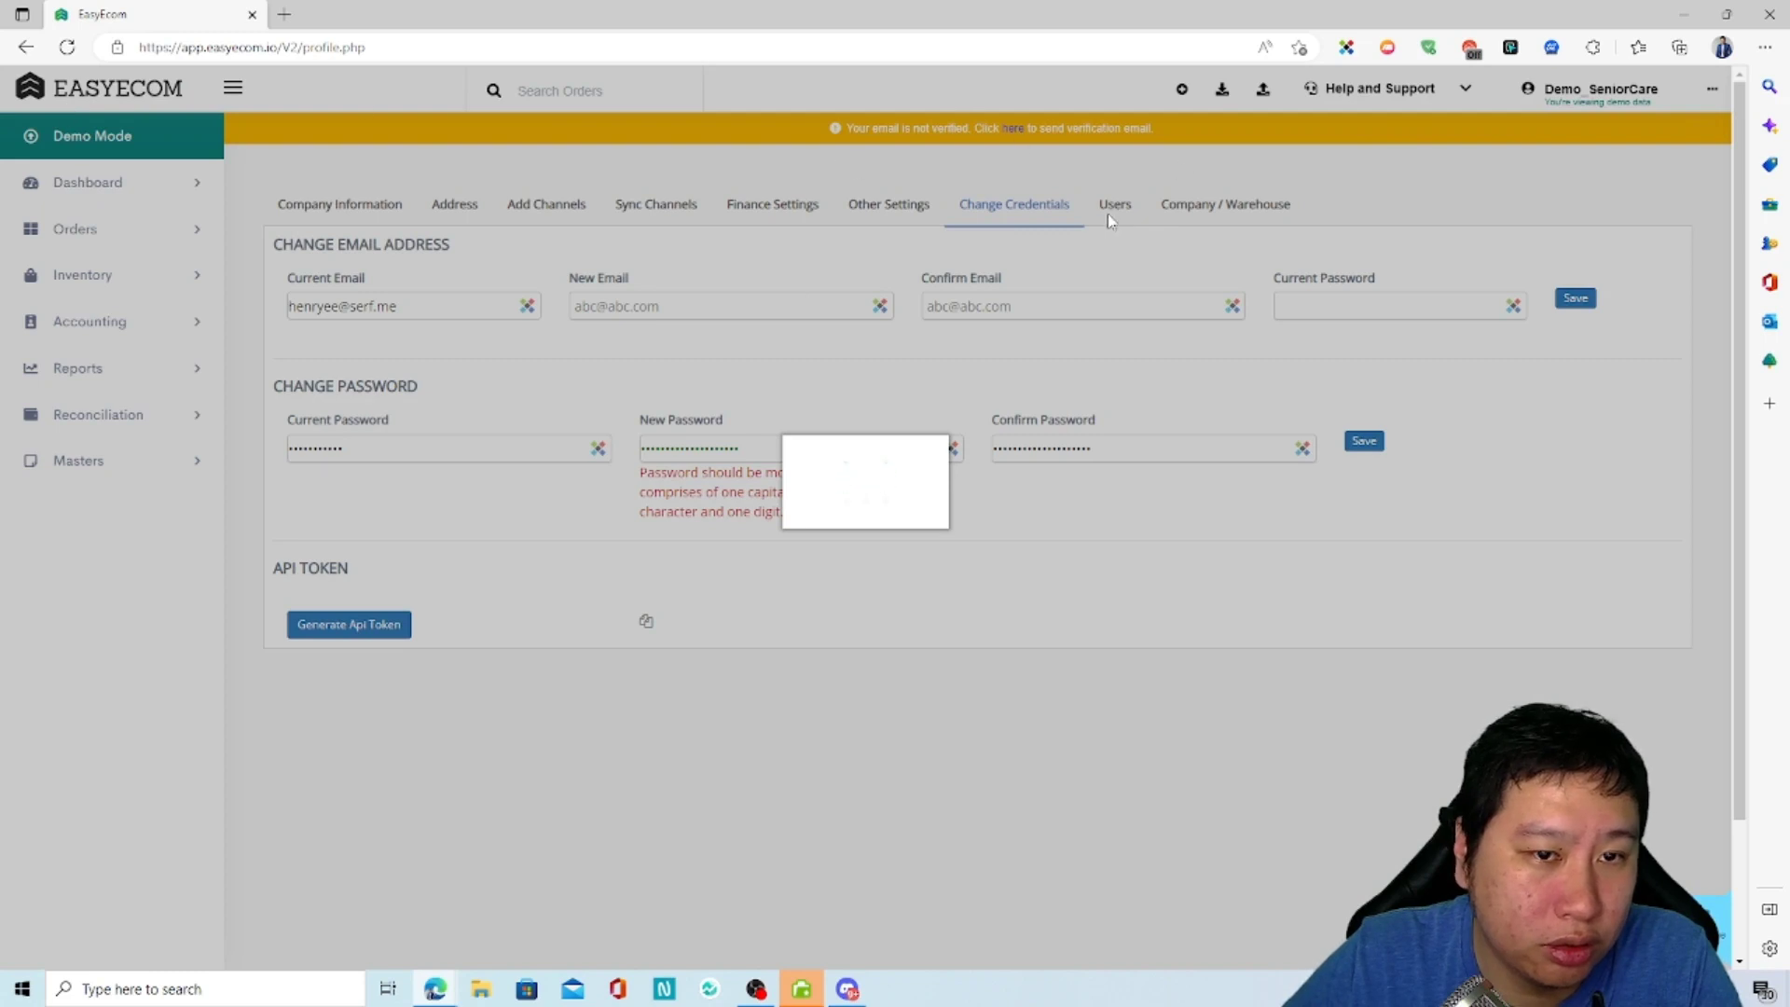
{"action": "left_click", "coordinate": [26, 47]}
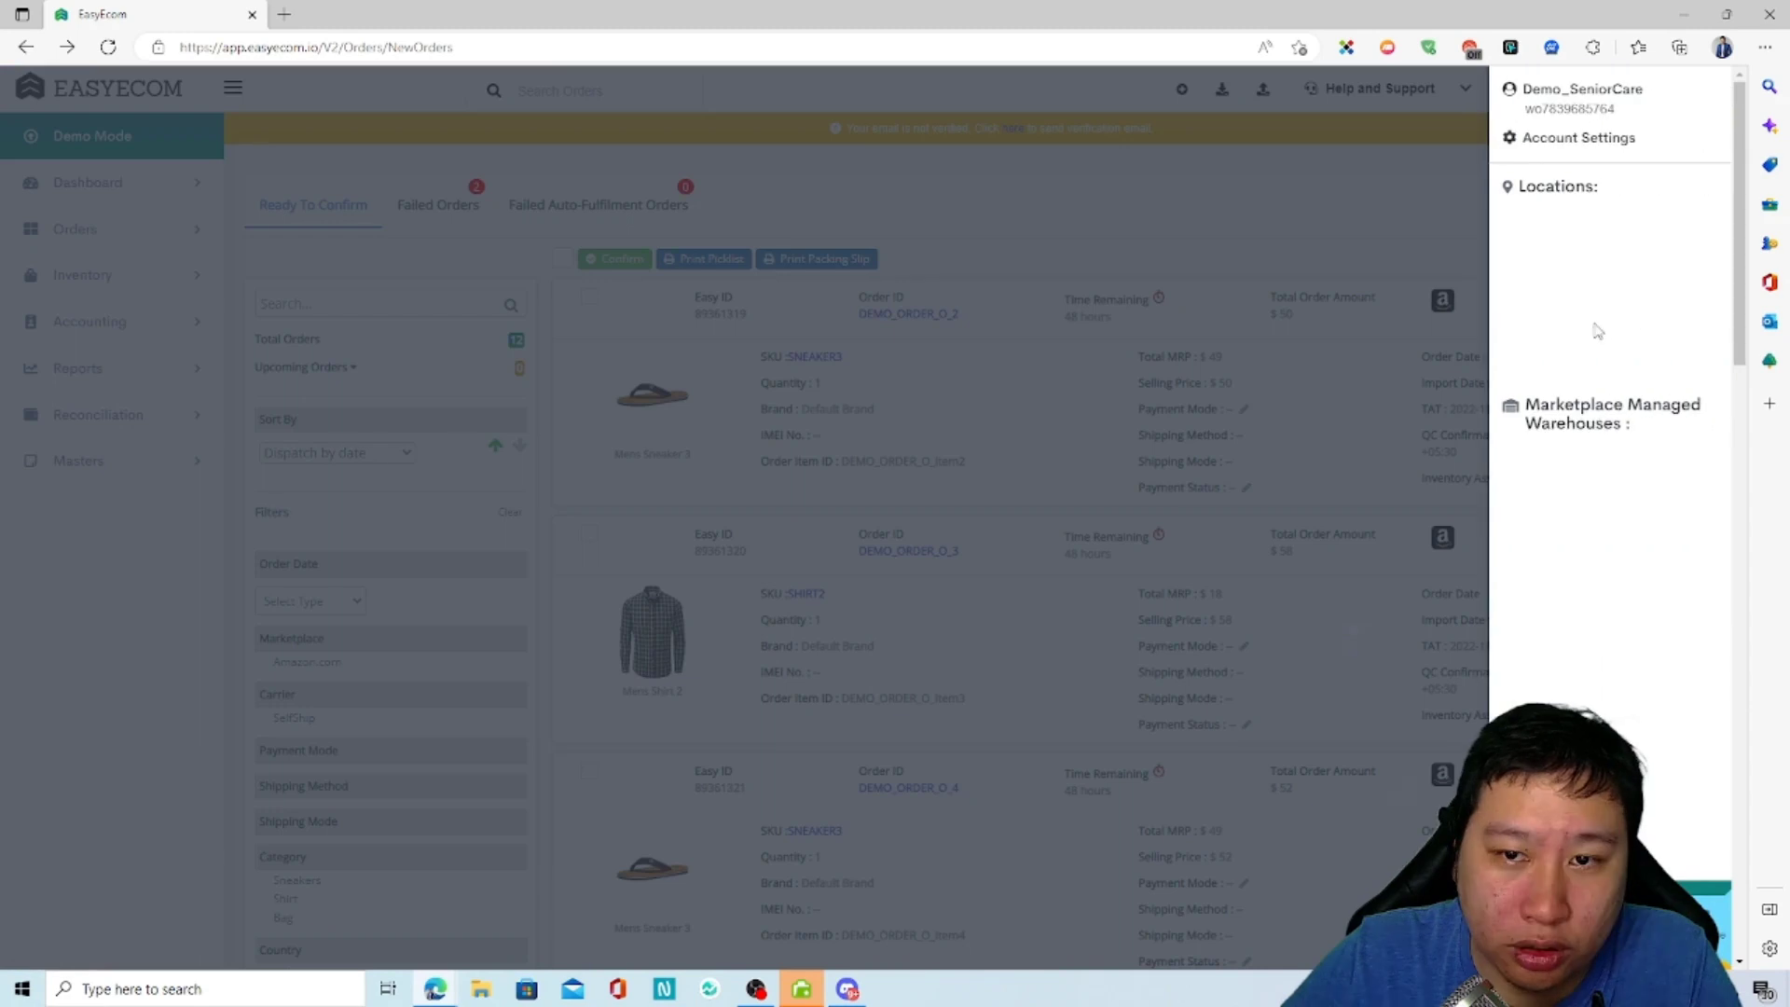
Reopen Account Settings and view the Users and Company / Warehouse sections
{"action": "left_click", "coordinate": [1578, 138]}
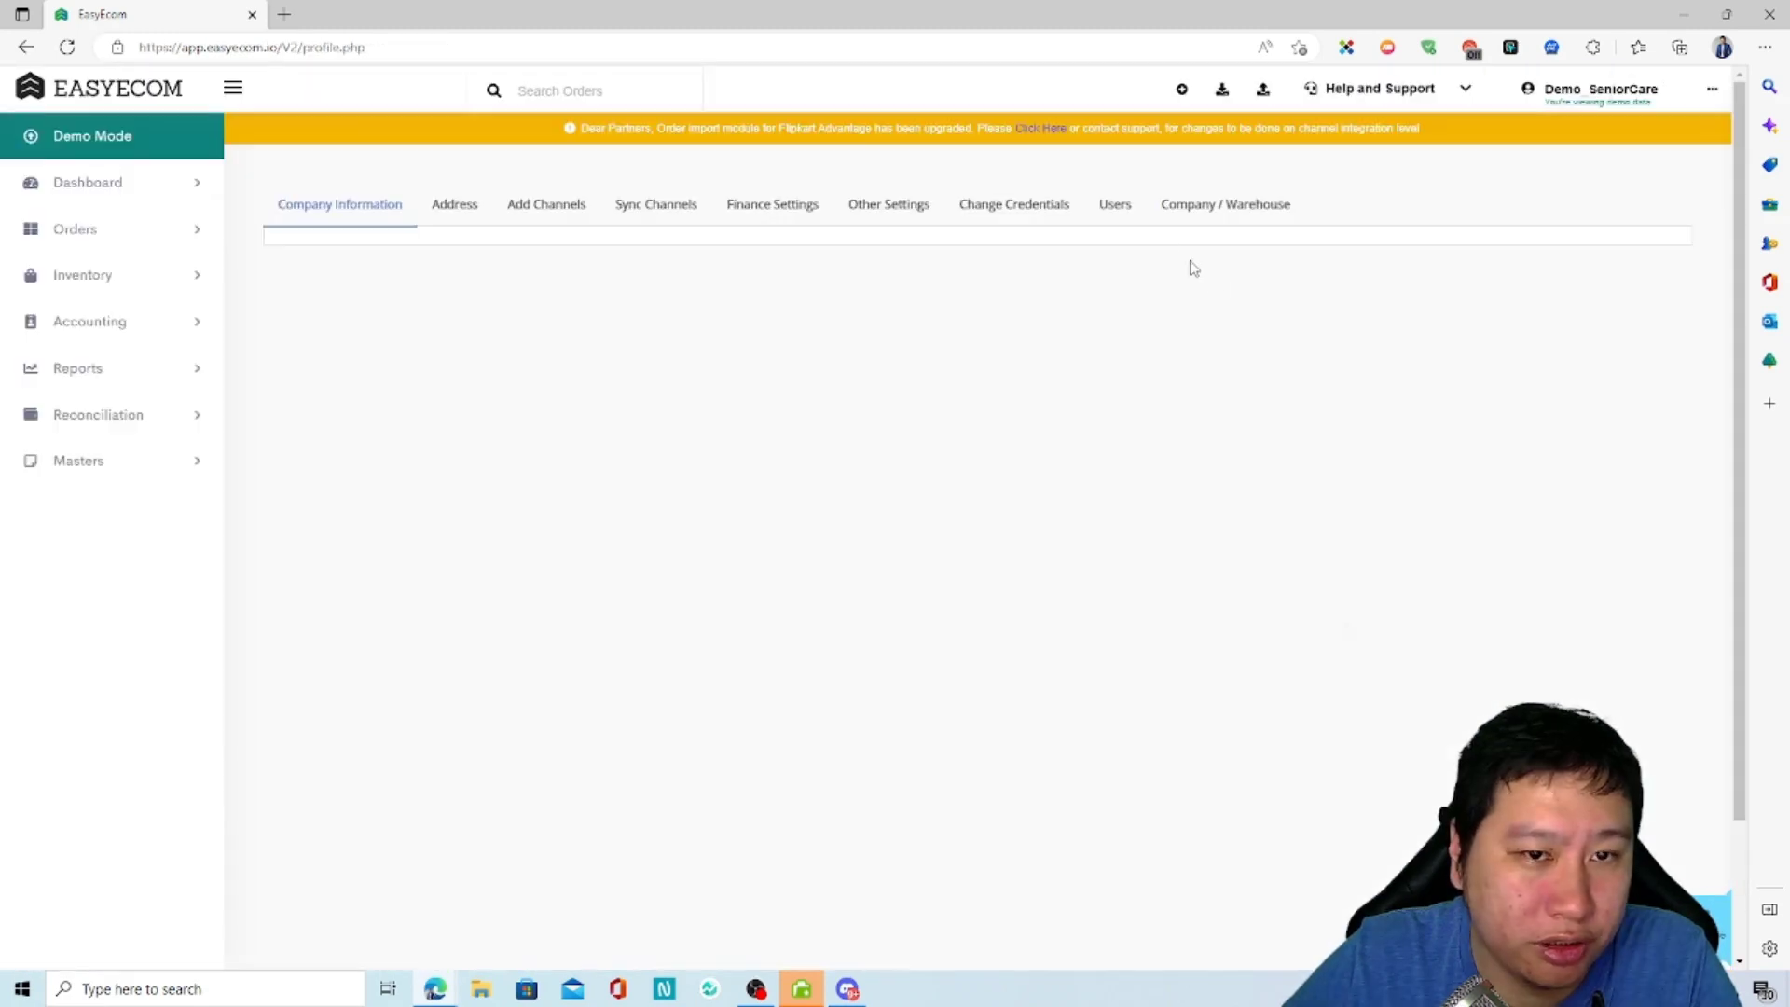
{"action": "left_click", "coordinate": [1110, 207]}
{"action": "left_click", "coordinate": [1252, 224]}
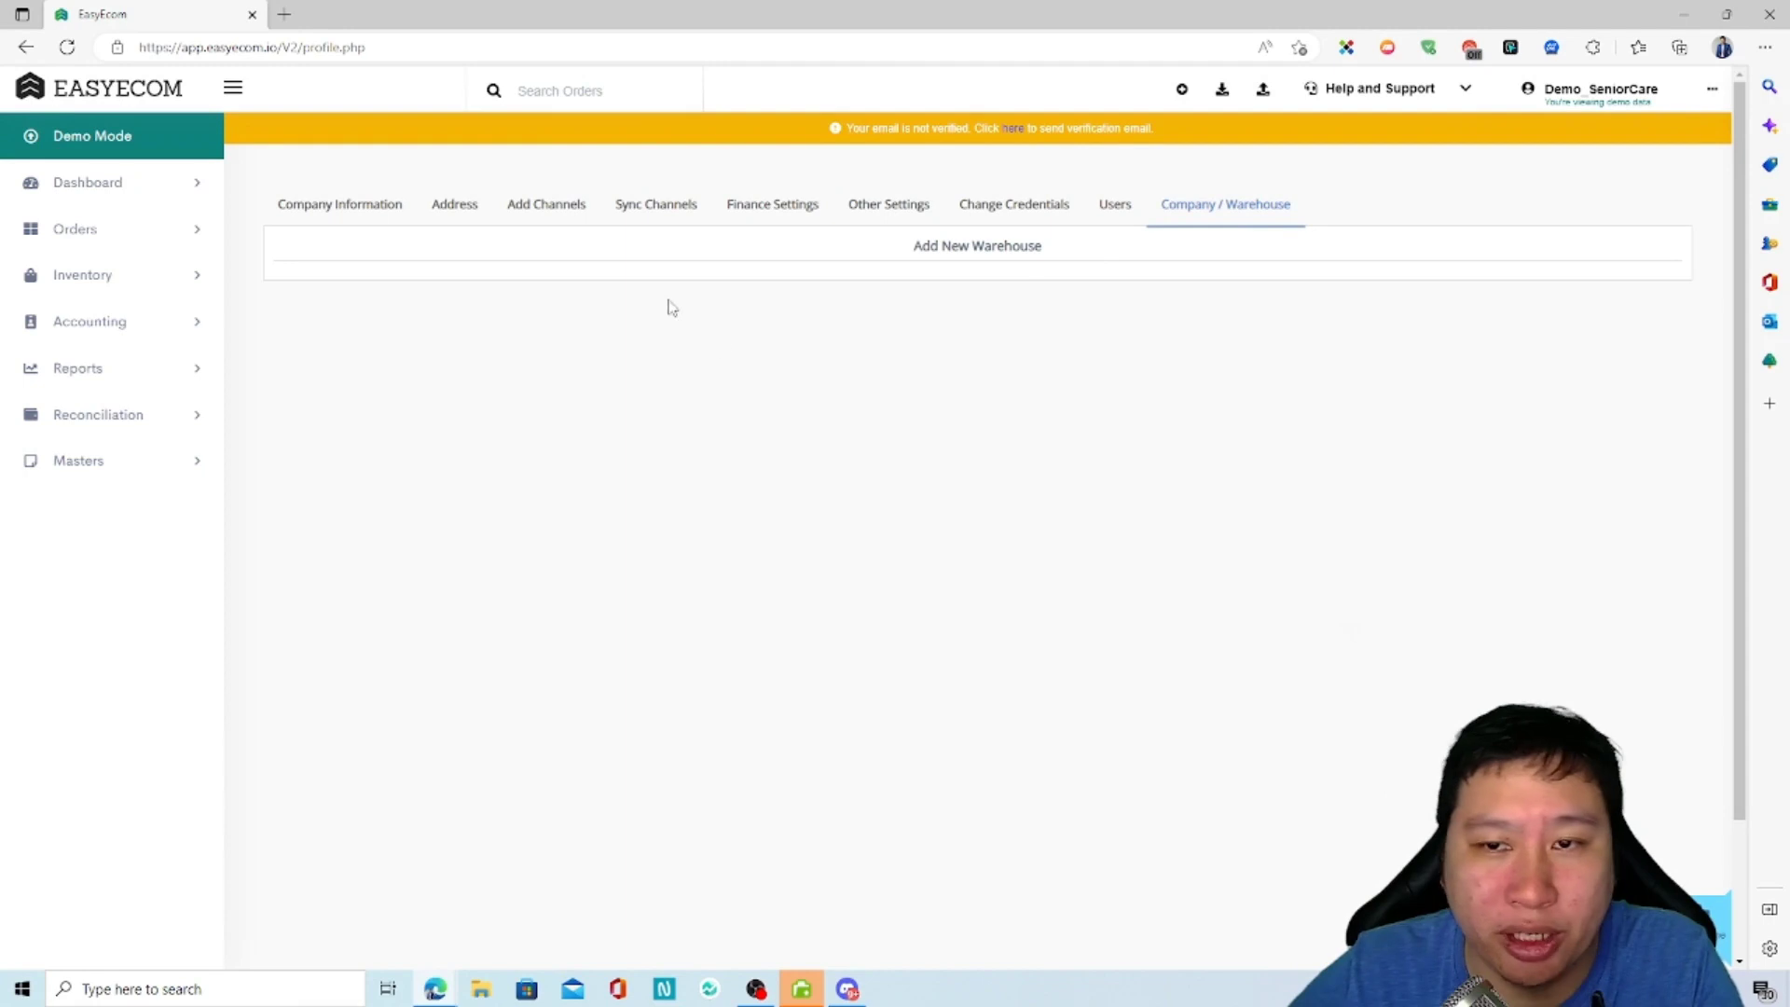
Bring up the + quick-create menu for customers, suppliers, orders and products
{"action": "left_click", "coordinate": [1182, 93]}
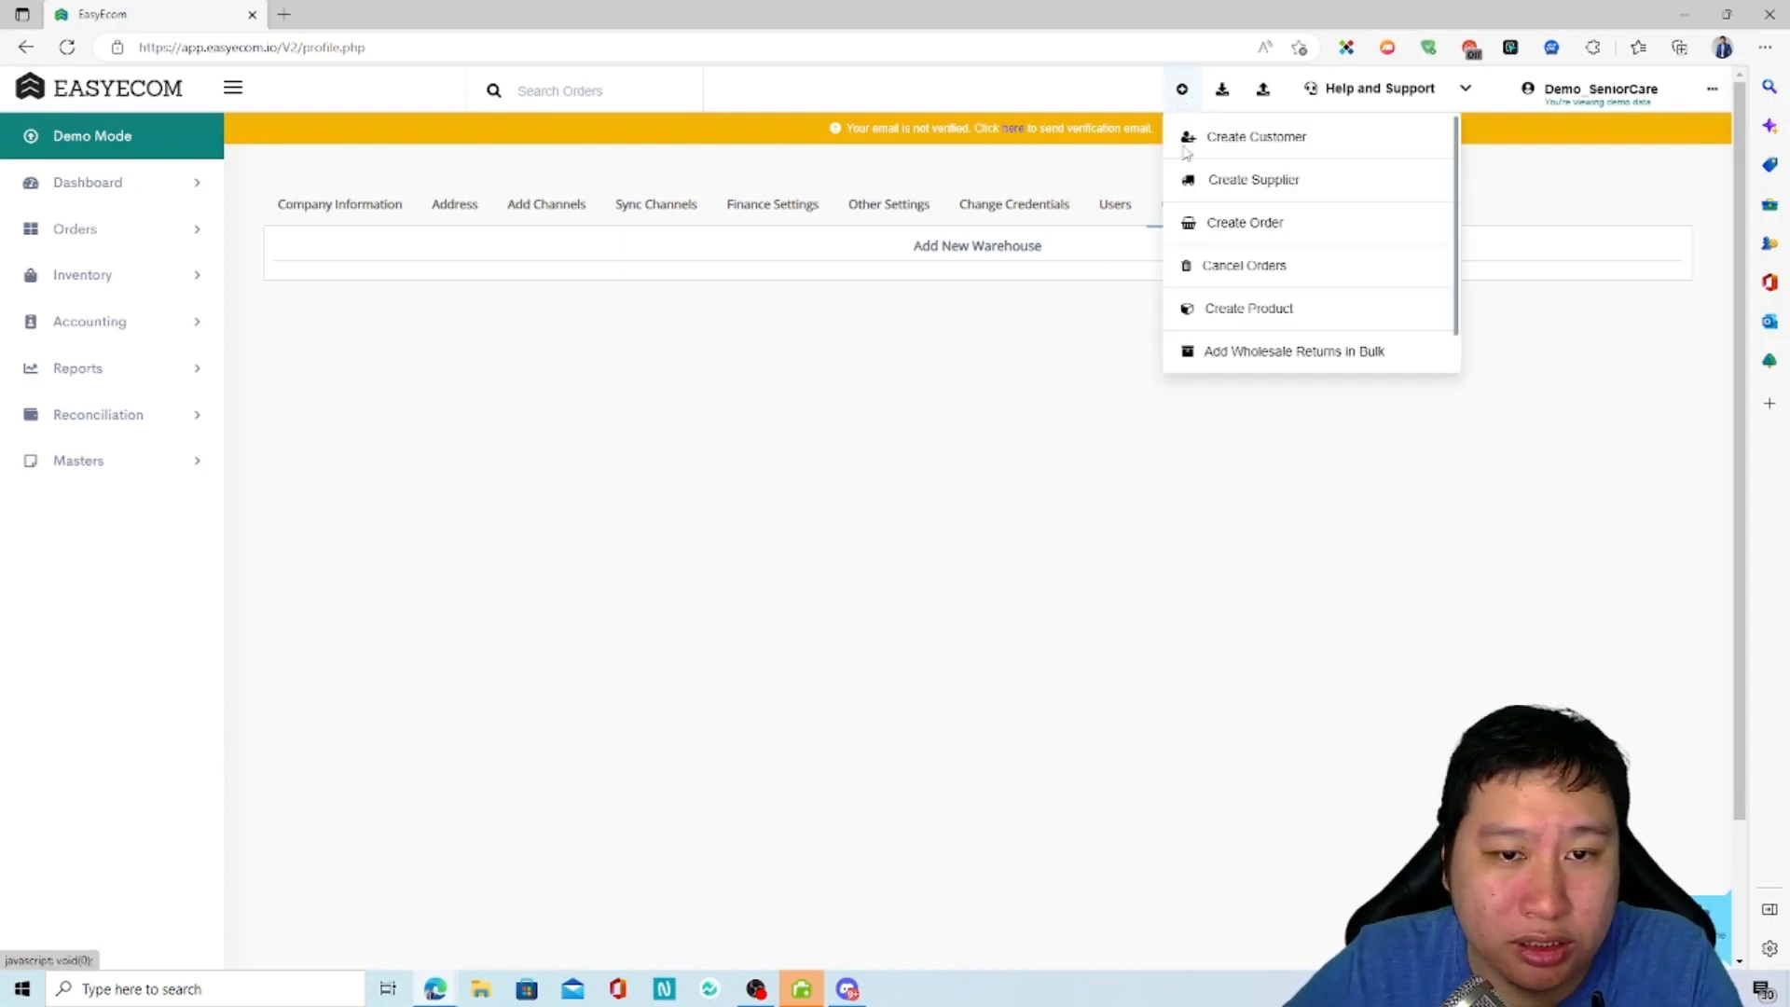
{"action": "scroll", "coordinate": [1240, 327], "scroll_direction": "down", "scroll_amount": 1}
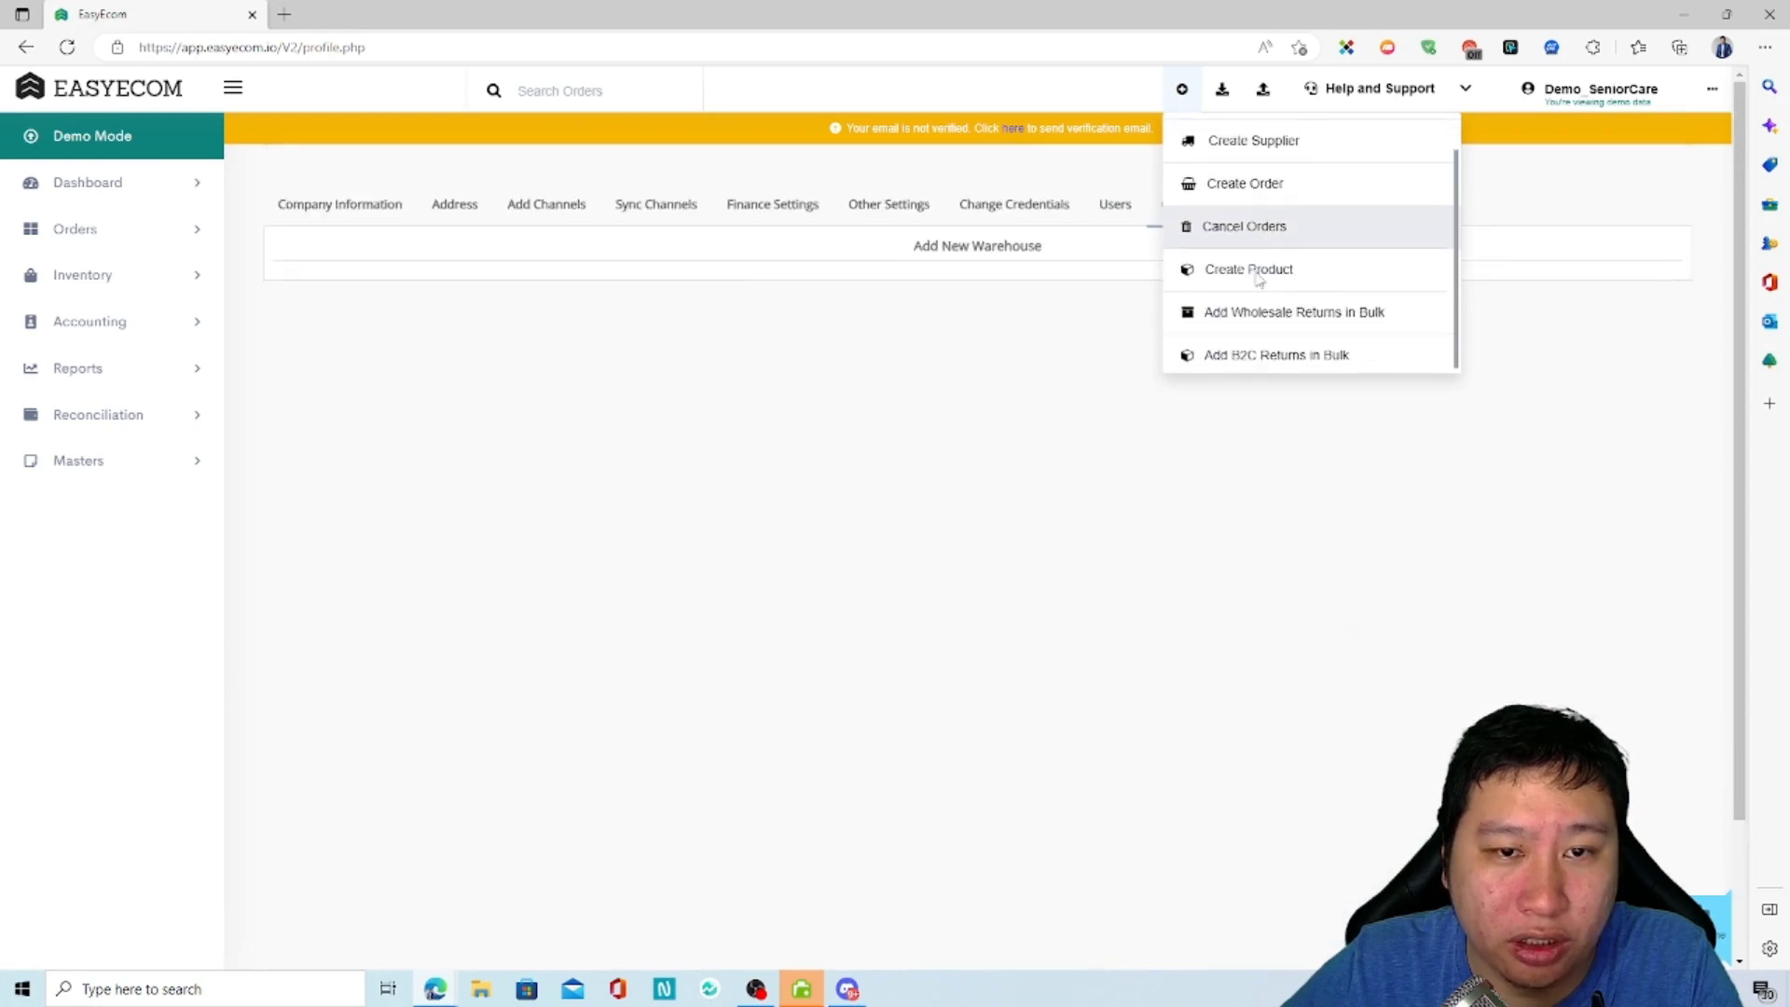
{"action": "scroll", "coordinate": [1259, 299], "scroll_direction": "up", "scroll_amount": 1}
{"action": "scroll", "coordinate": [1268, 336], "scroll_direction": "down", "scroll_amount": 1}
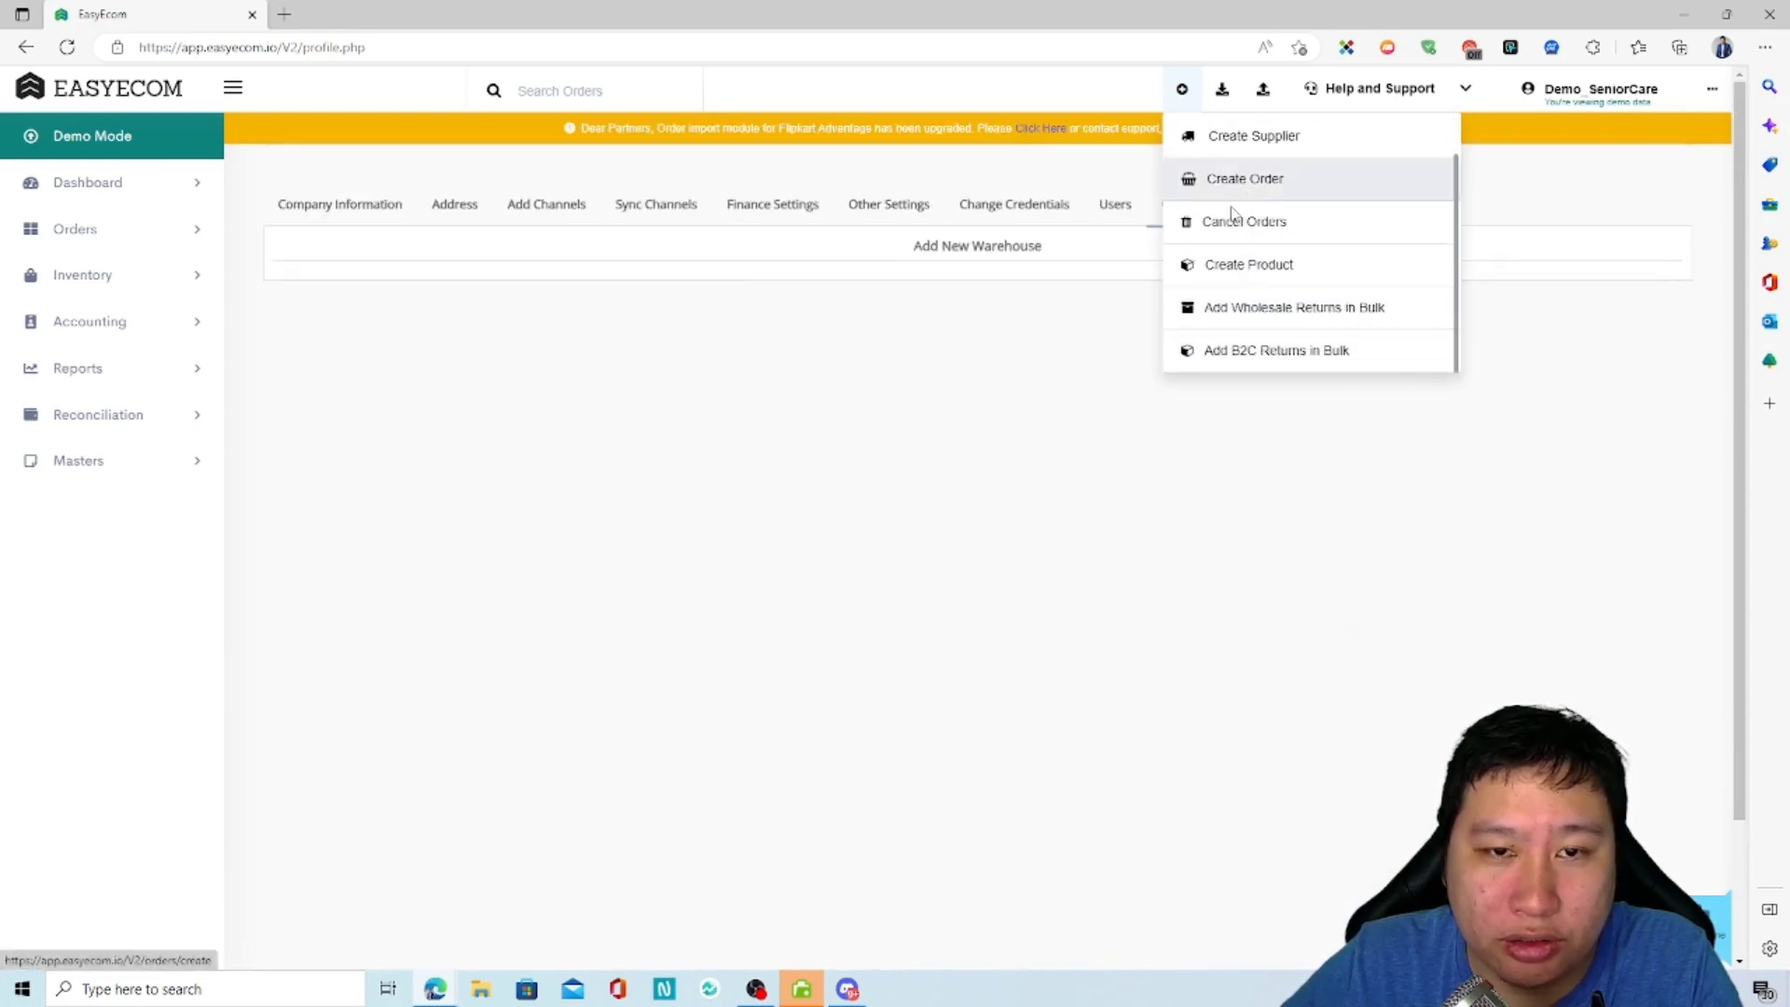
{"action": "scroll", "coordinate": [1268, 233], "scroll_direction": "up", "scroll_amount": 1}
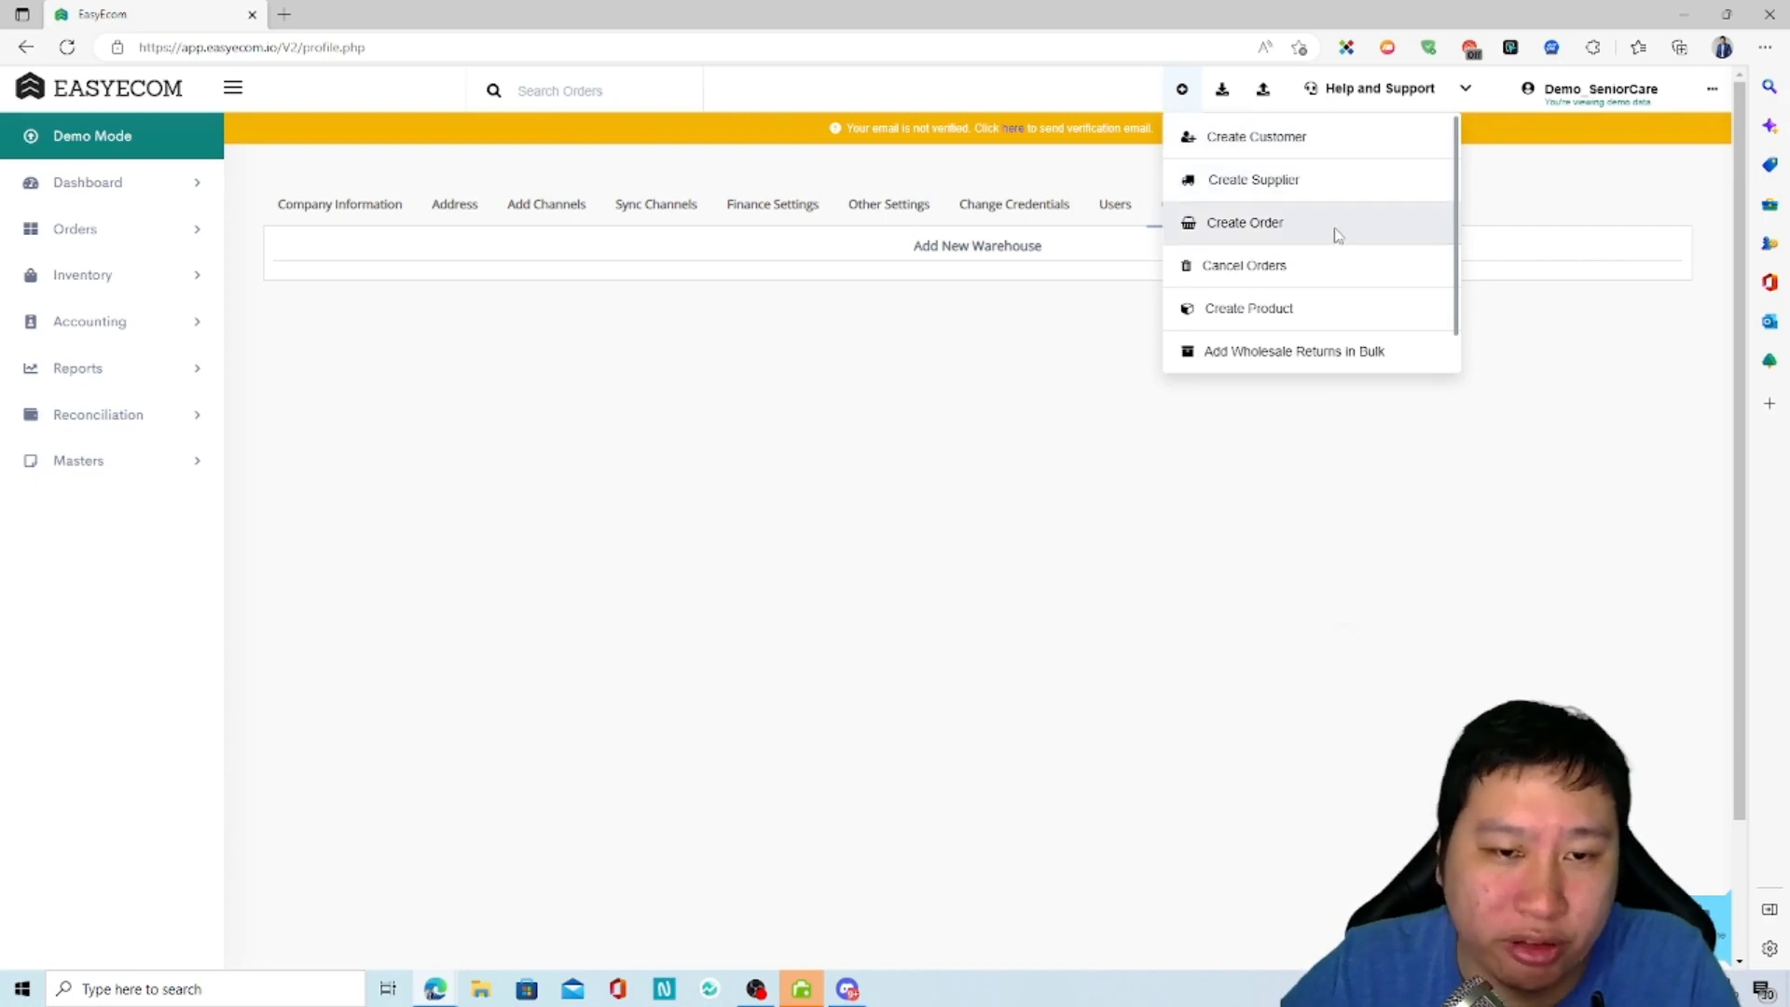
{"action": "scroll", "coordinate": [1343, 348], "scroll_direction": "down", "scroll_amount": 1}
Open the main Dashboard from the sidebar and scroll through its overview
{"action": "left_click", "coordinate": [696, 437]}
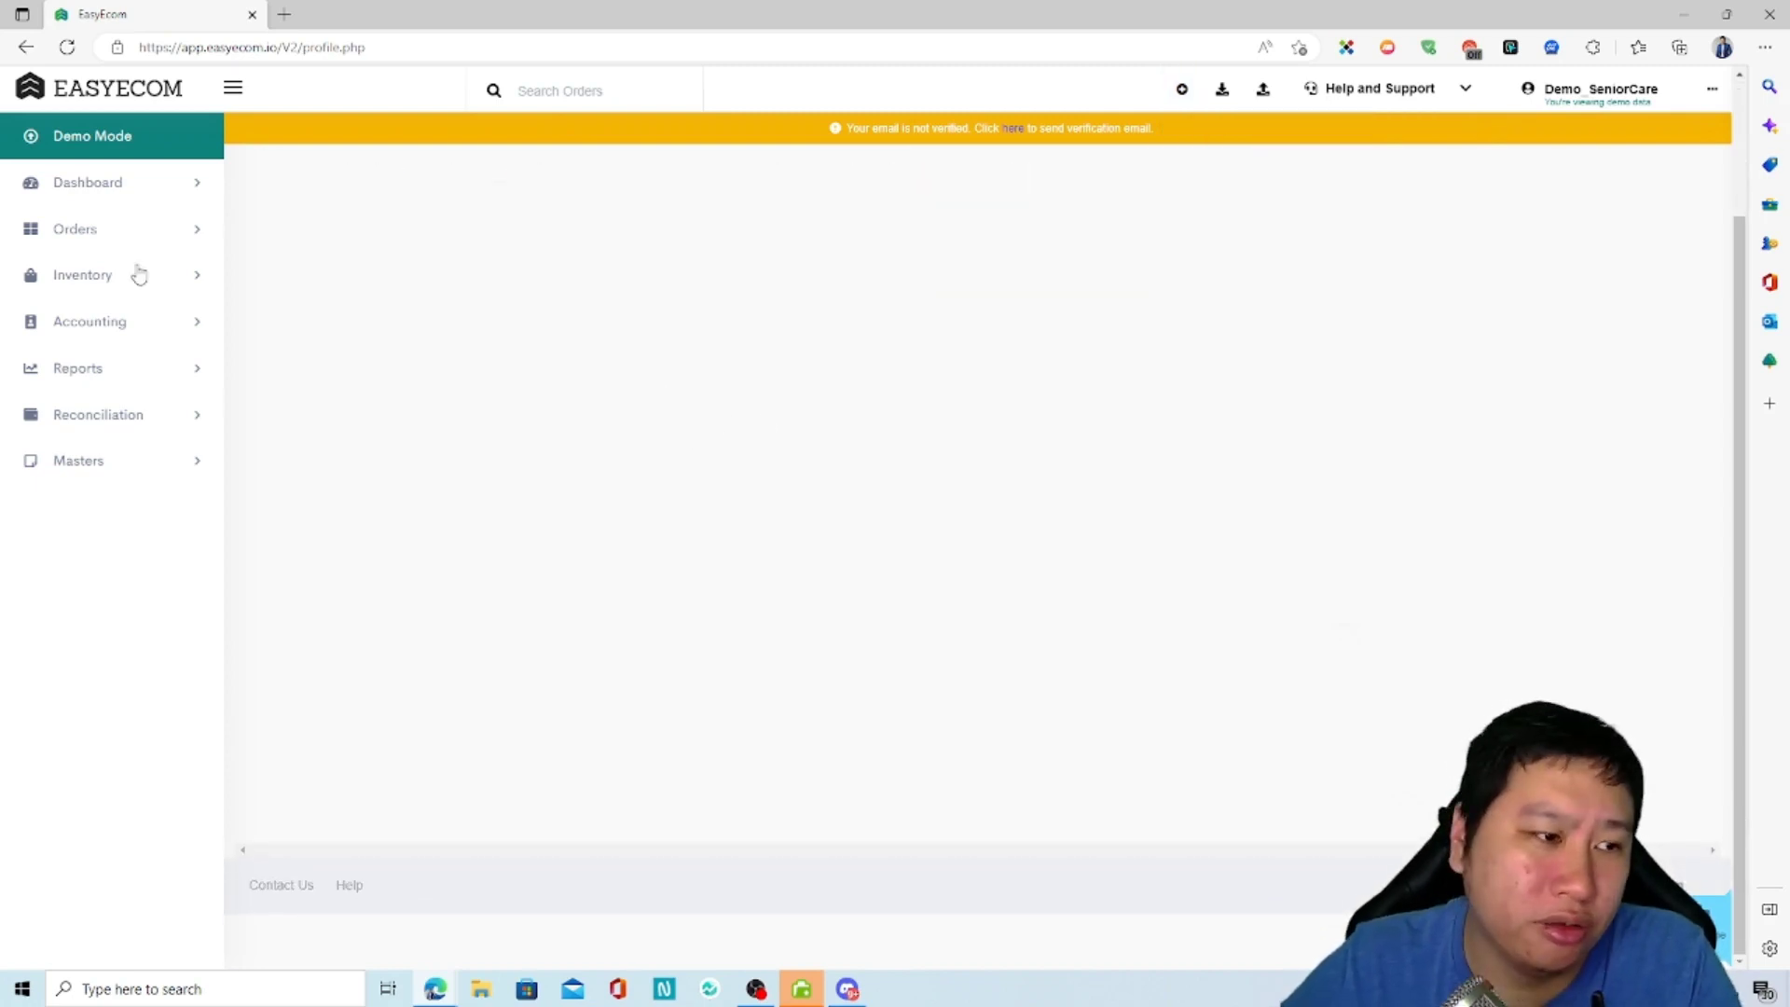
{"action": "left_click", "coordinate": [92, 187]}
{"action": "left_click", "coordinate": [90, 225]}
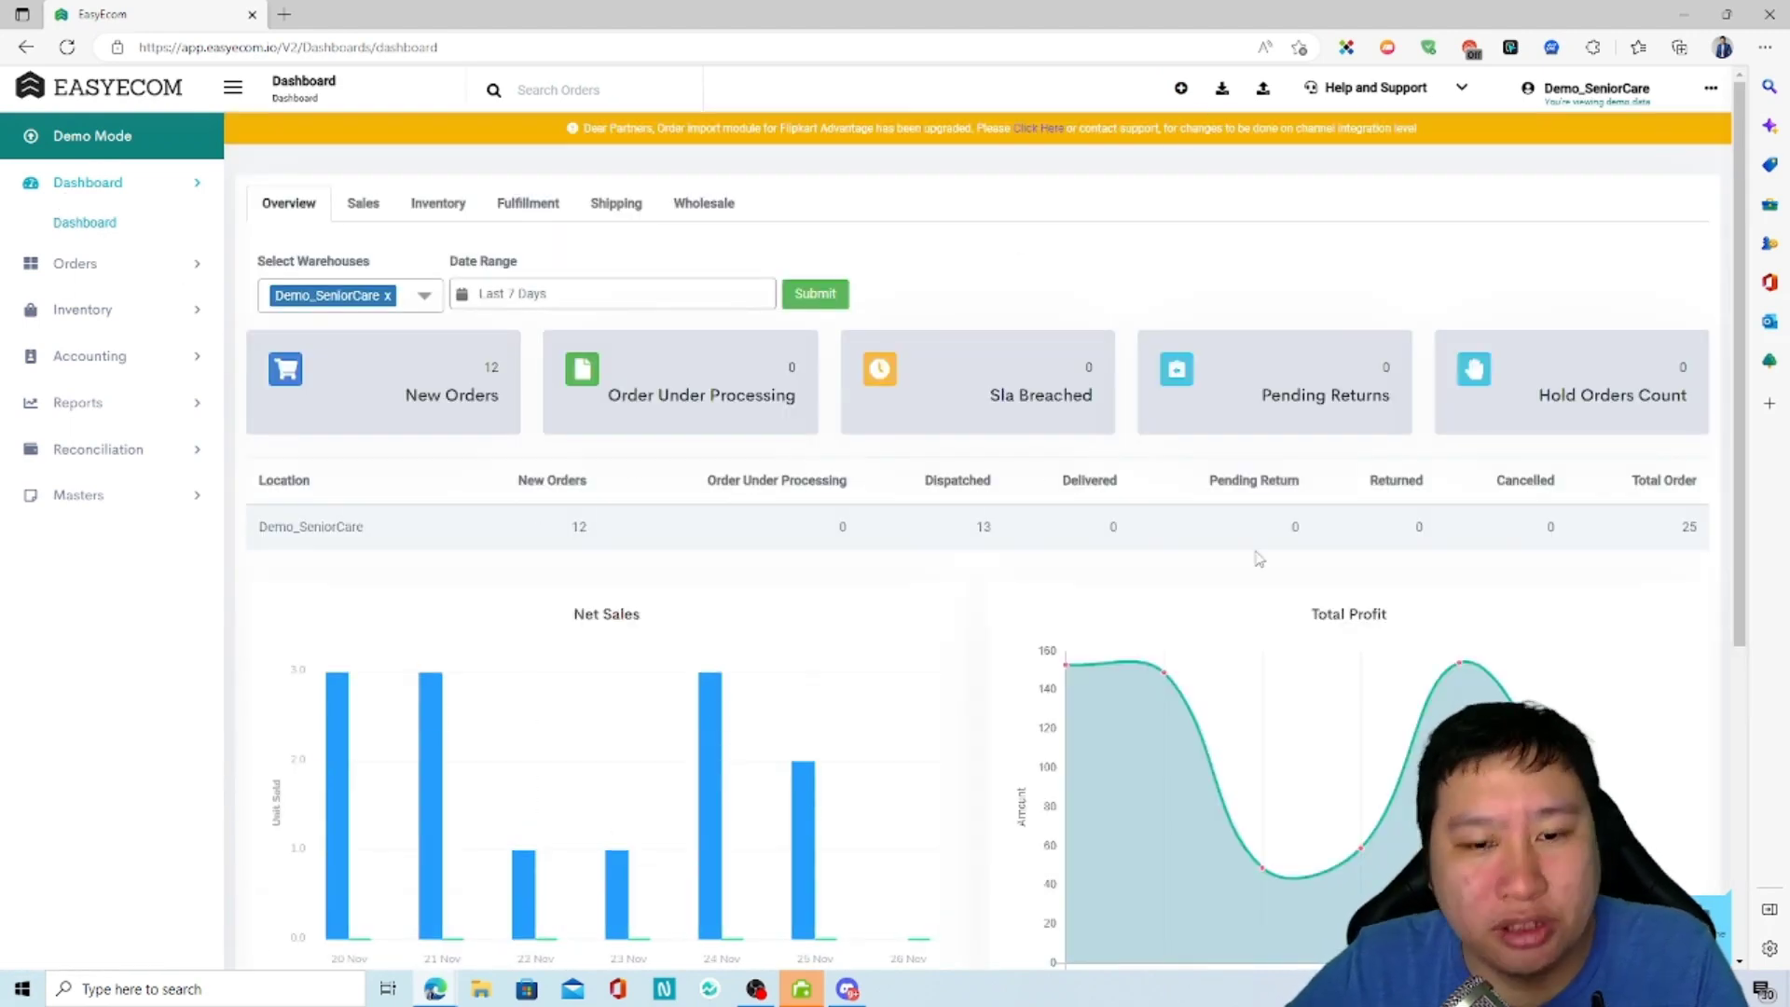
{"action": "scroll", "coordinate": [451, 504], "scroll_direction": "down", "scroll_amount": 5}
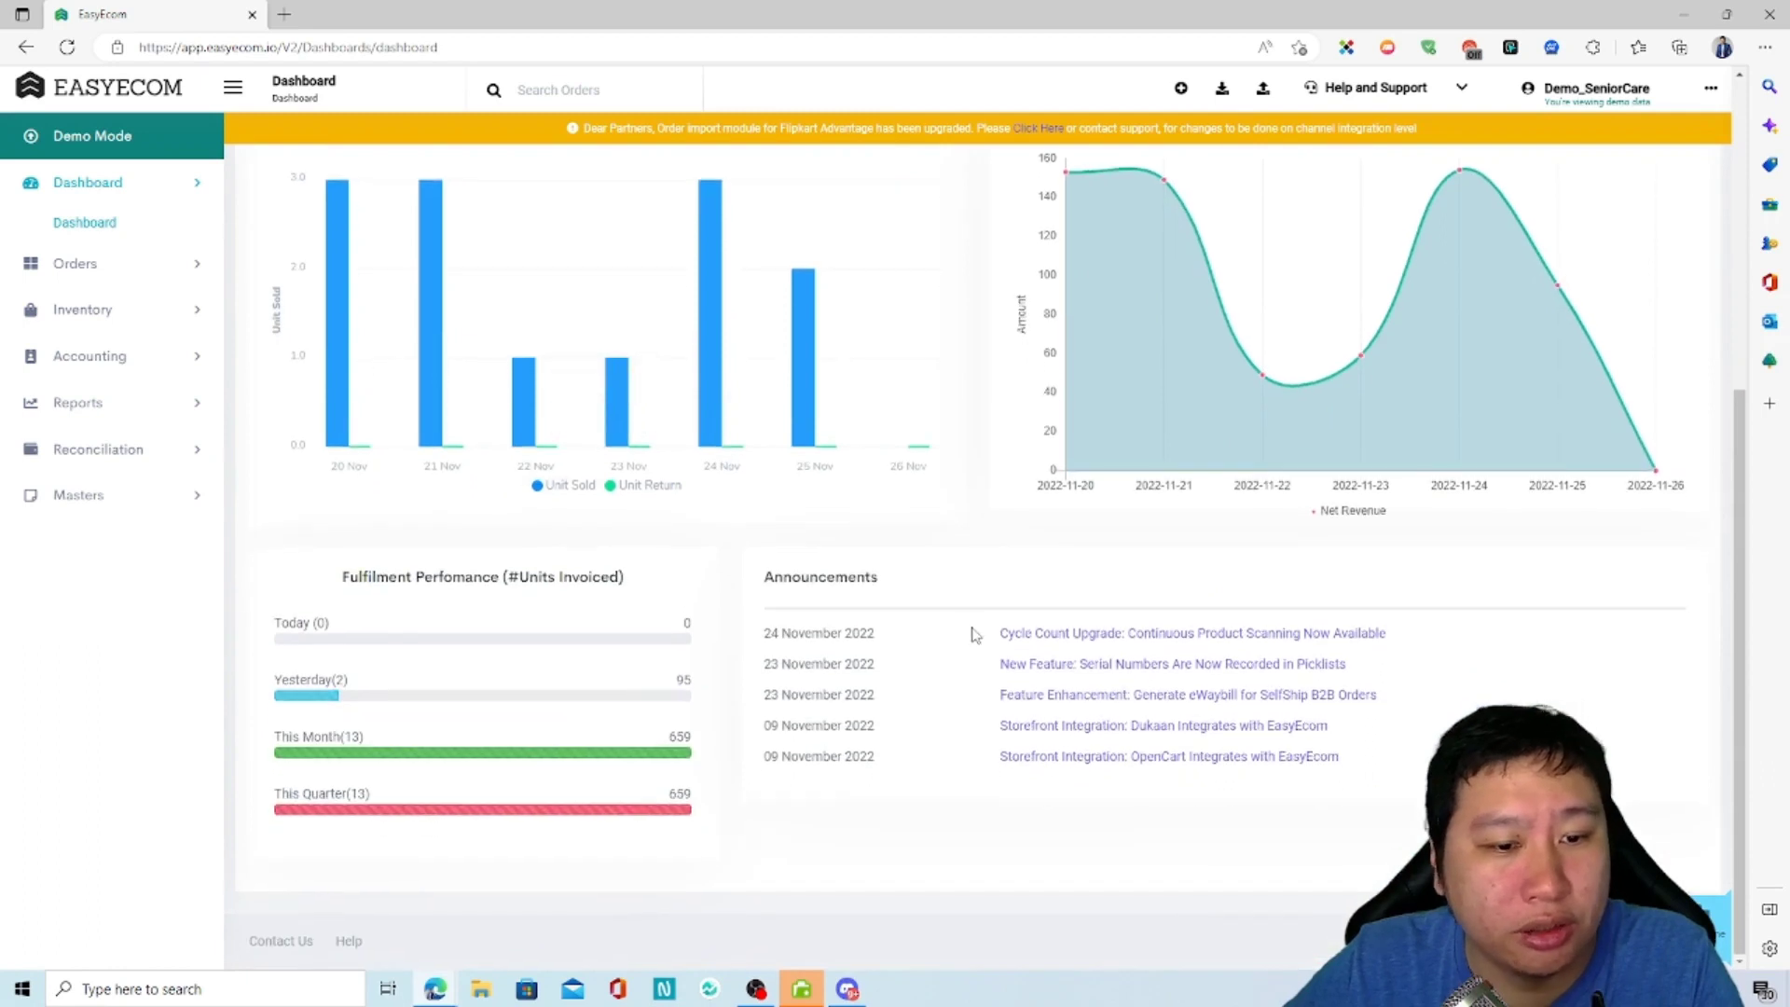
{"action": "scroll", "coordinate": [731, 710], "scroll_direction": "up", "scroll_amount": 5}
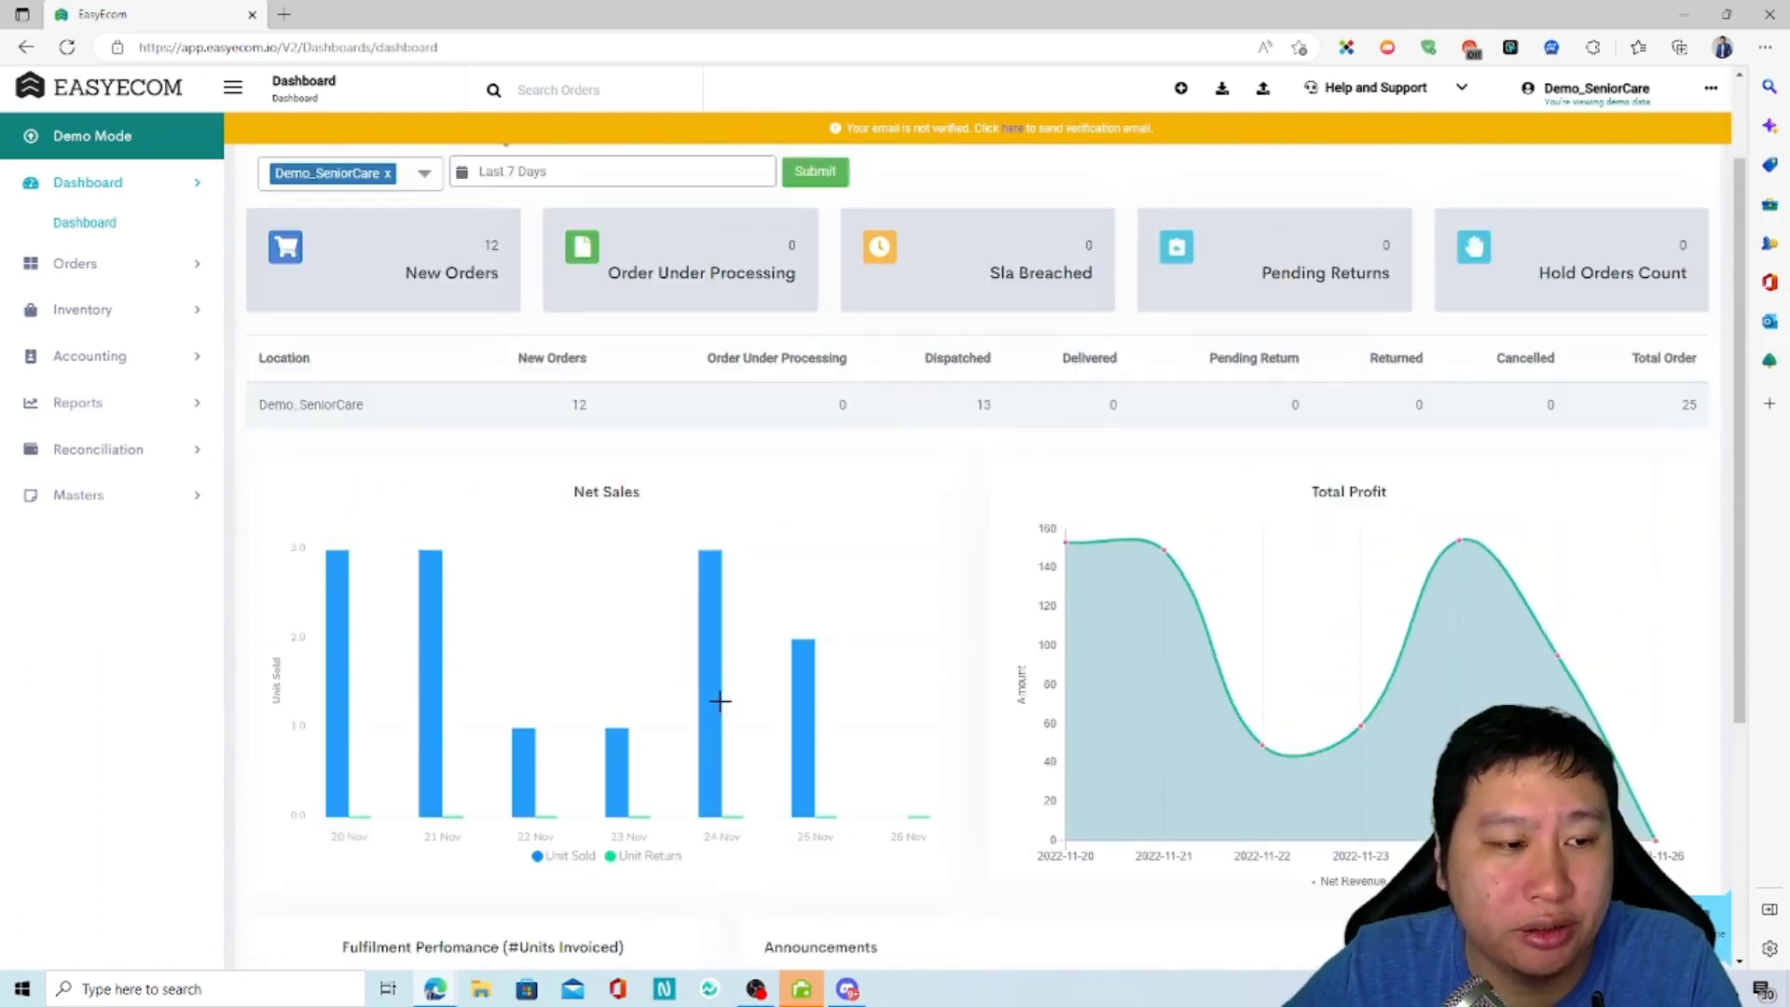
Compare the Sales trend charts with the Inventory breakdown
{"action": "left_click", "coordinate": [361, 216]}
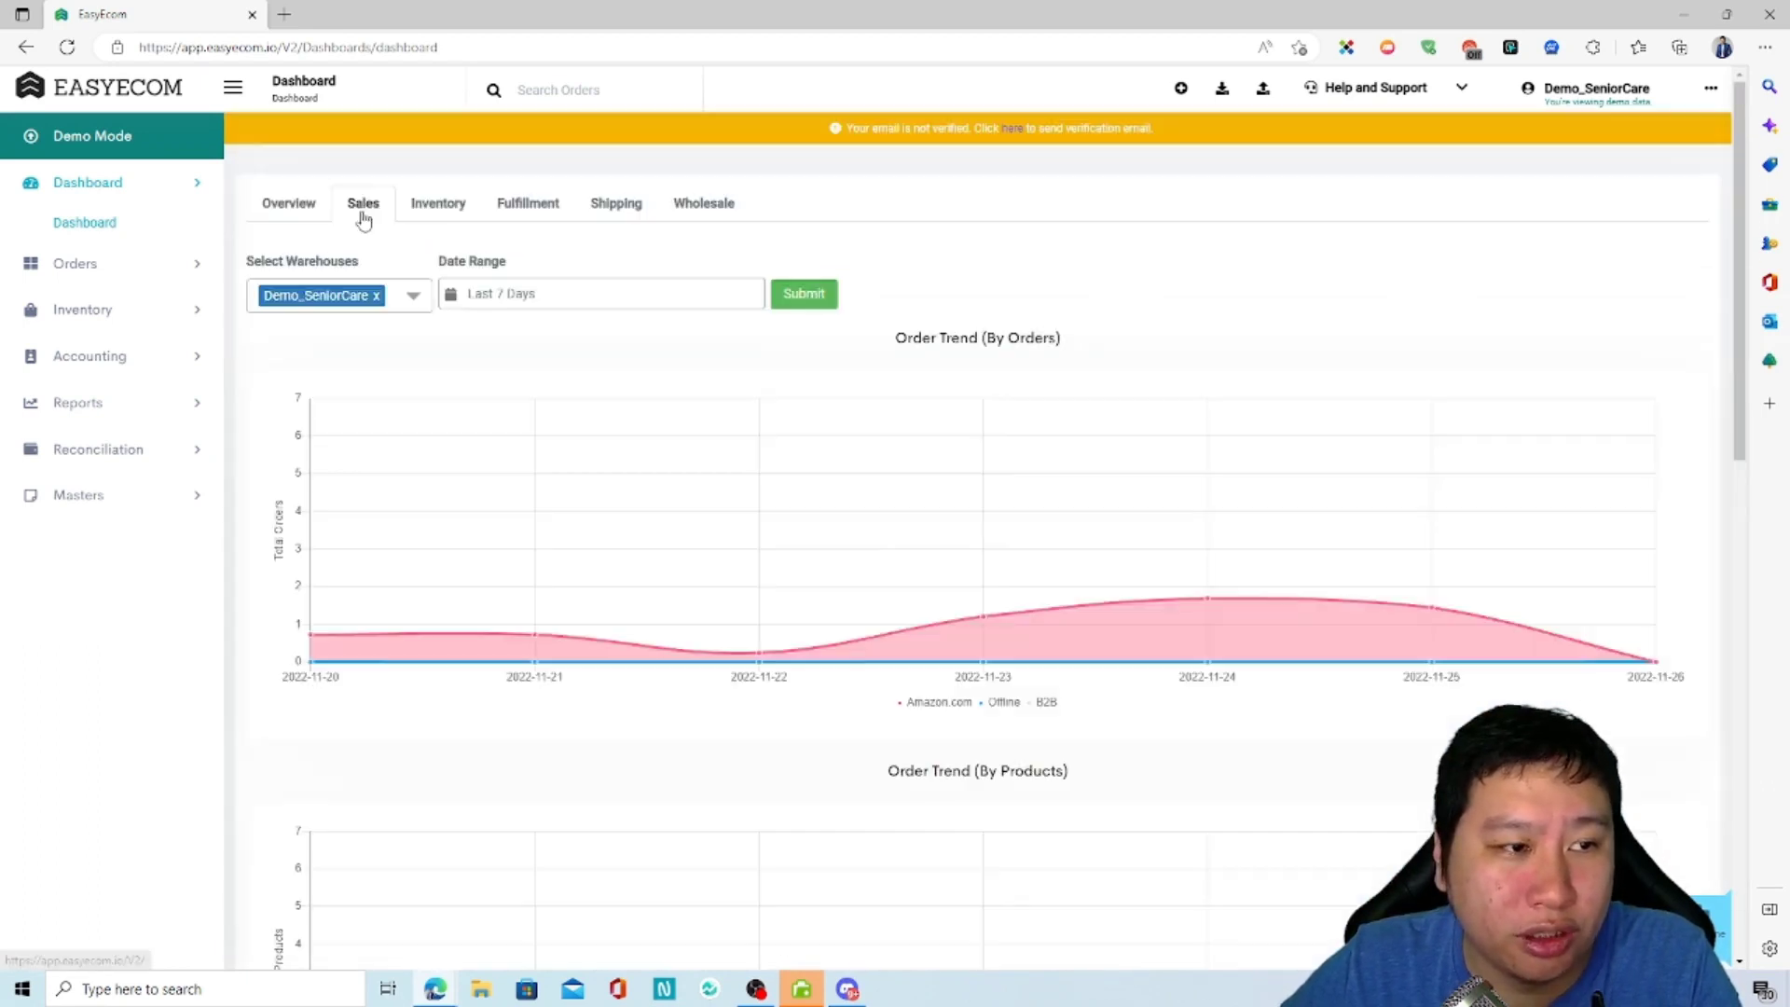
{"action": "left_click", "coordinate": [450, 207]}
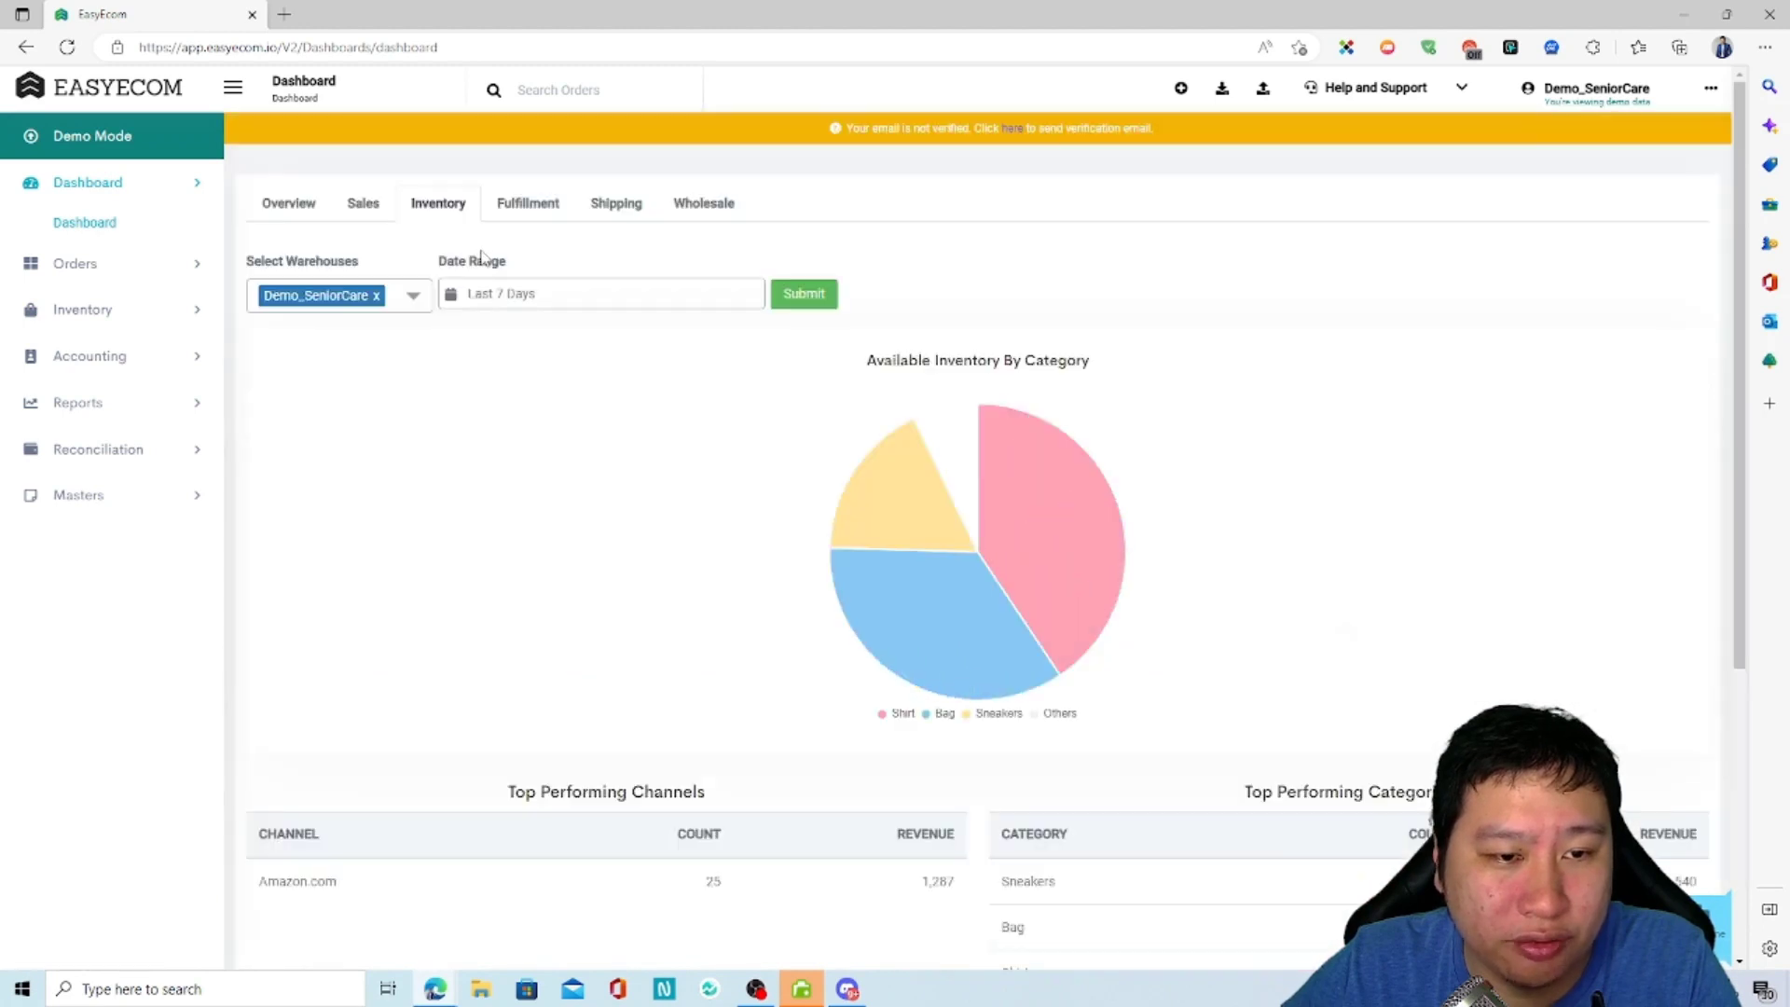
{"action": "scroll", "coordinate": [788, 681], "scroll_direction": "down", "scroll_amount": 3}
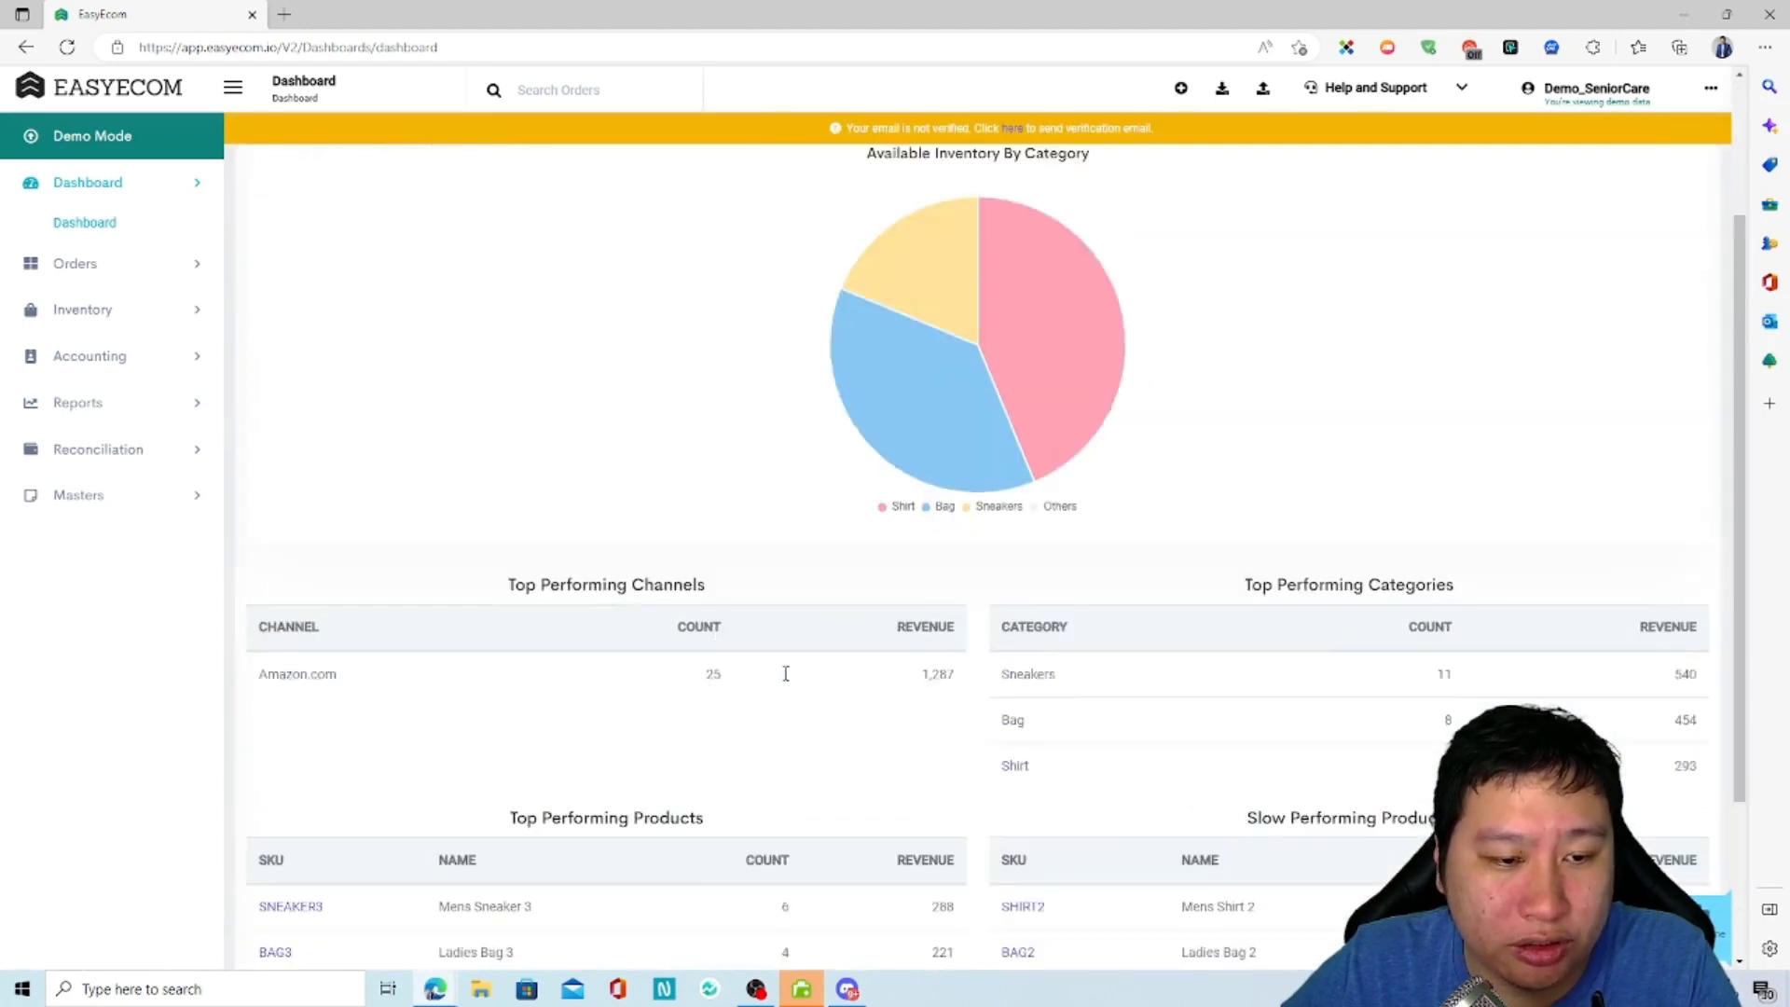
{"action": "scroll", "coordinate": [788, 676], "scroll_direction": "up", "scroll_amount": 3}
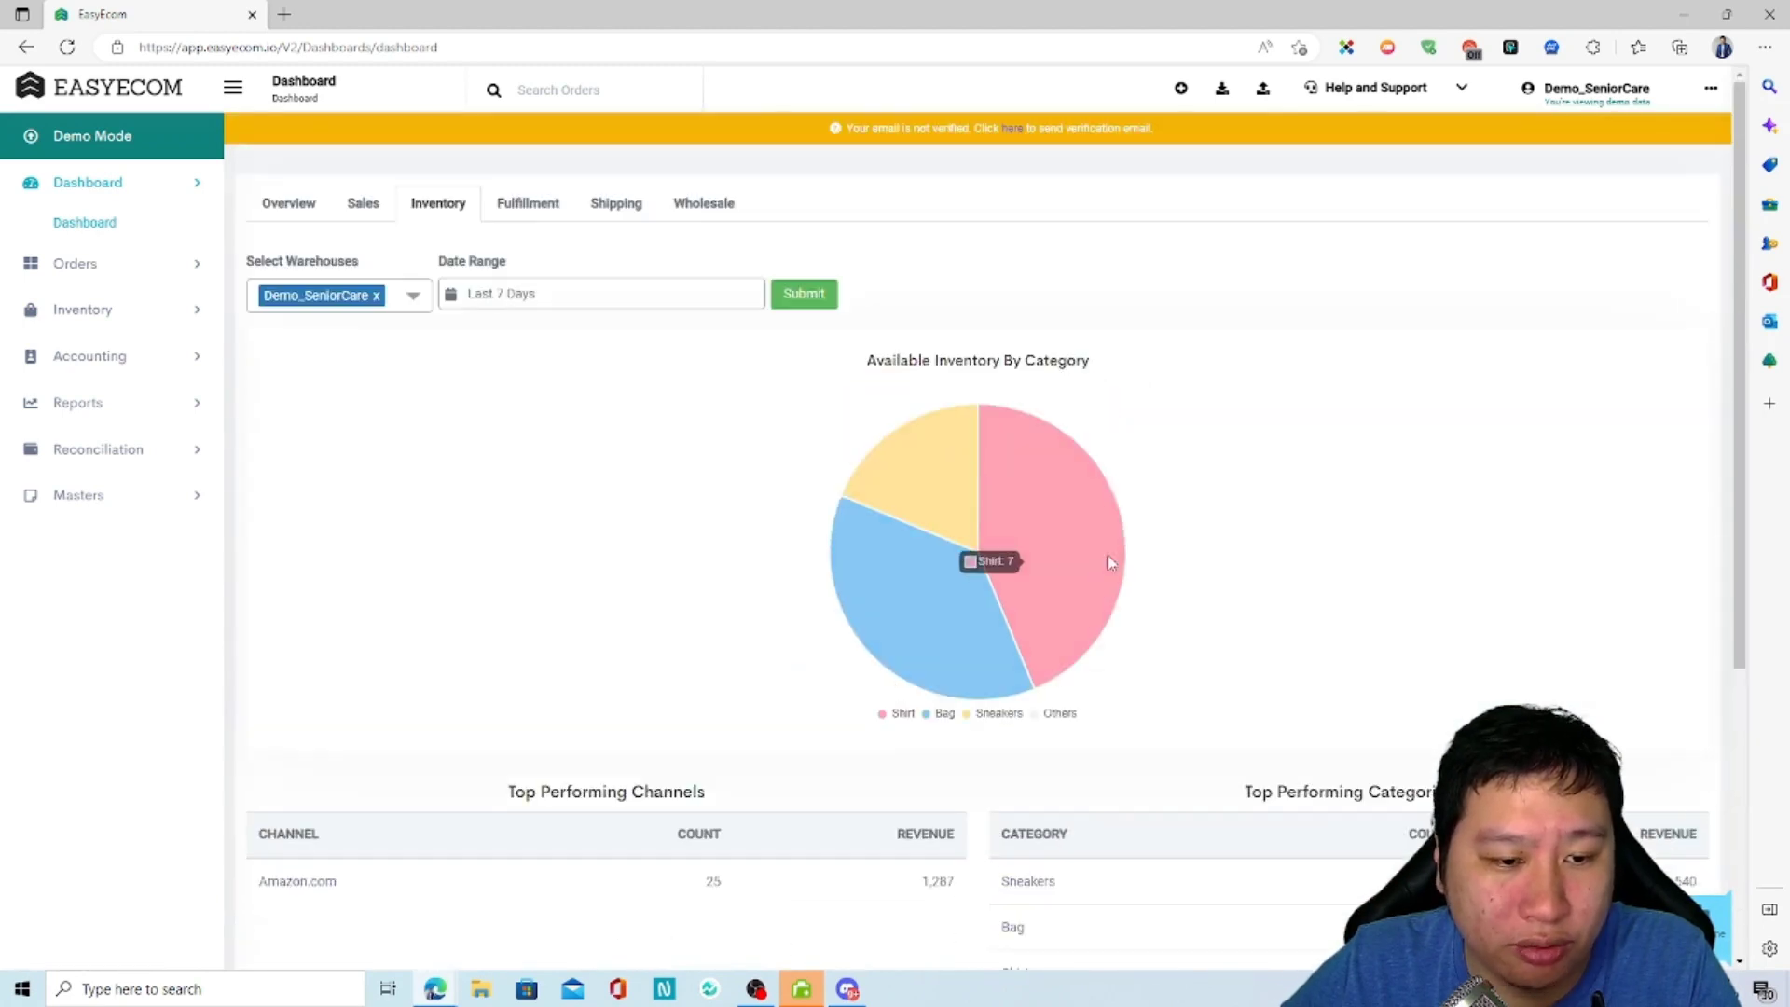
{"action": "left_click", "coordinate": [378, 214]}
{"action": "scroll", "coordinate": [865, 695], "scroll_direction": "down", "scroll_amount": 3}
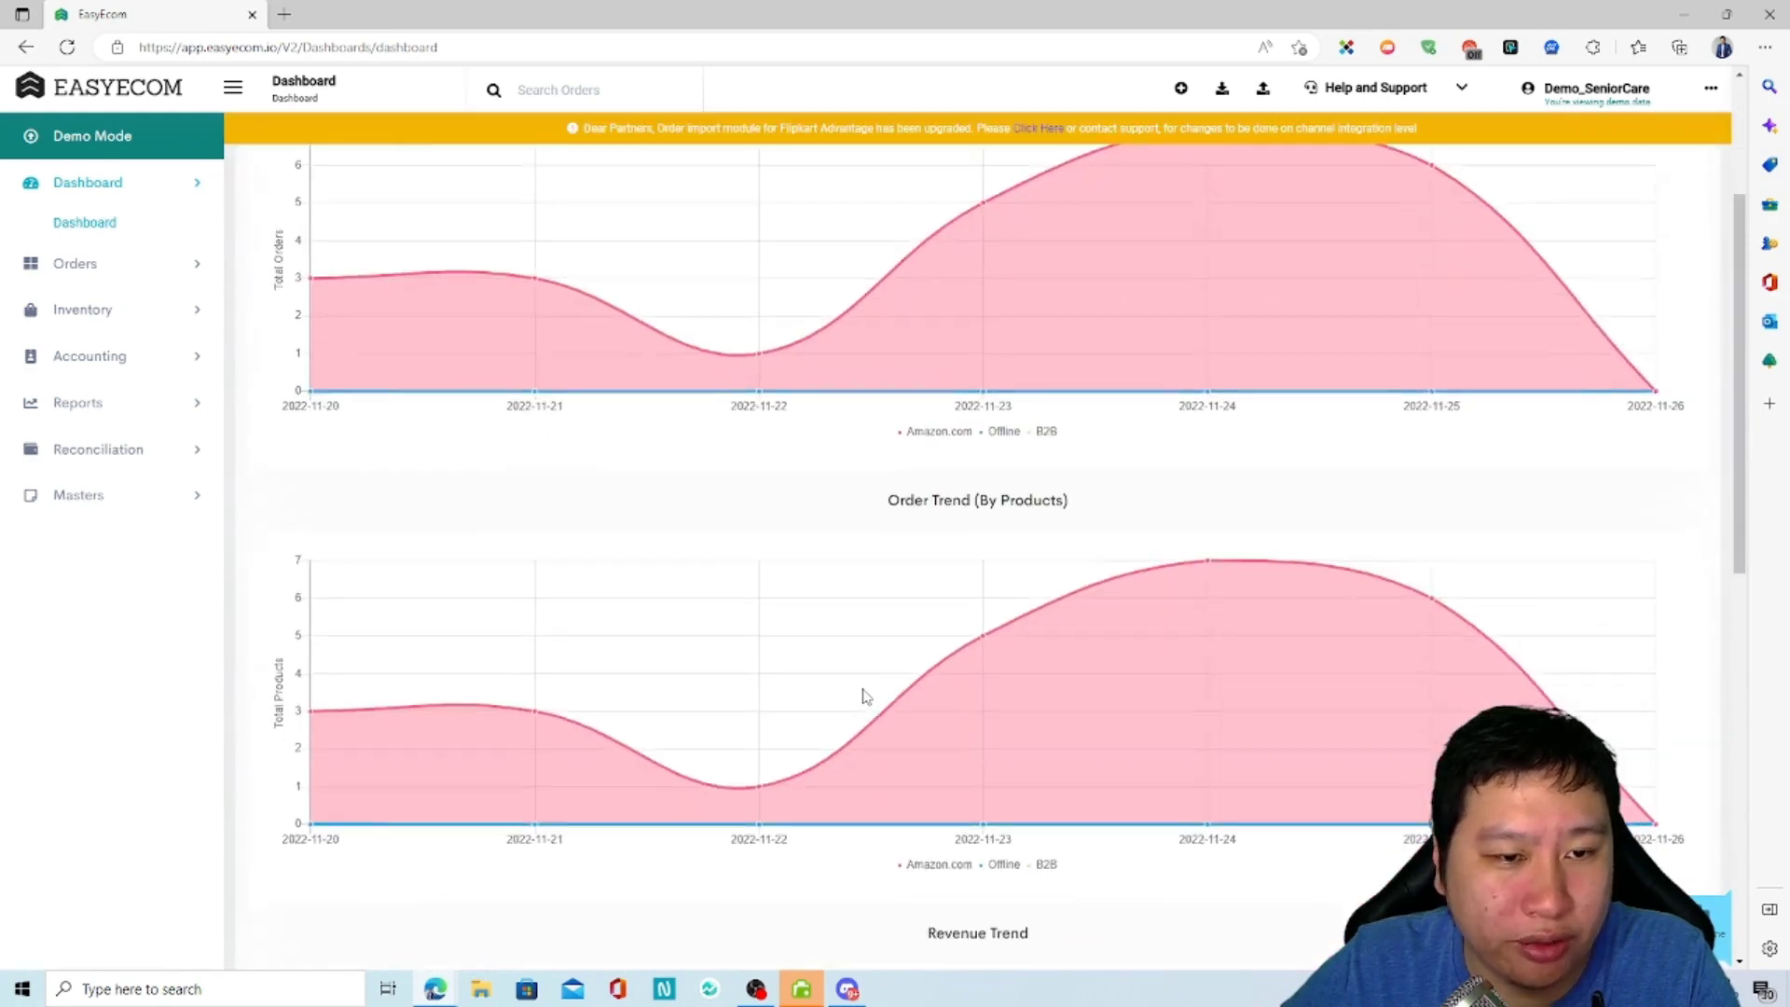
{"action": "scroll", "coordinate": [865, 694], "scroll_direction": "down", "scroll_amount": 8}
{"action": "scroll", "coordinate": [737, 703], "scroll_direction": "up", "scroll_amount": 7}
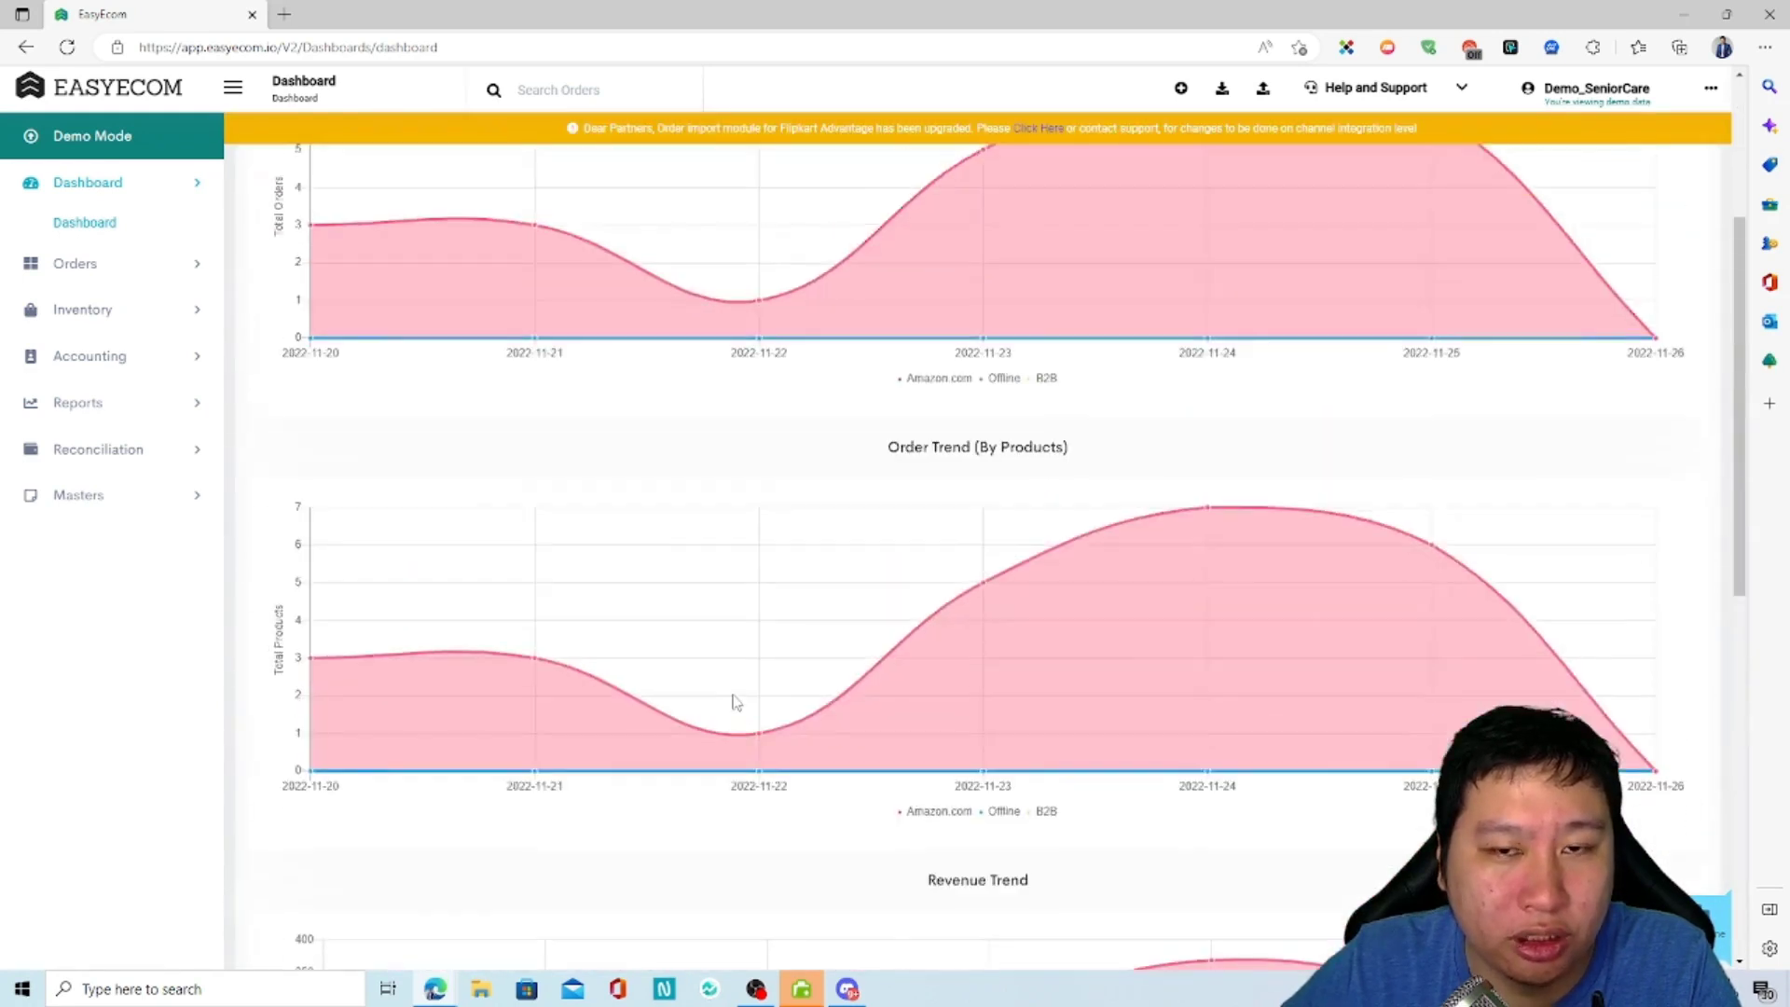
{"action": "scroll", "coordinate": [736, 702], "scroll_direction": "up", "scroll_amount": 3}
View the Fulfillment, Shipping and Wholesale dashboard tabs, briefly opening and closing the + menu
{"action": "left_click", "coordinate": [530, 205]}
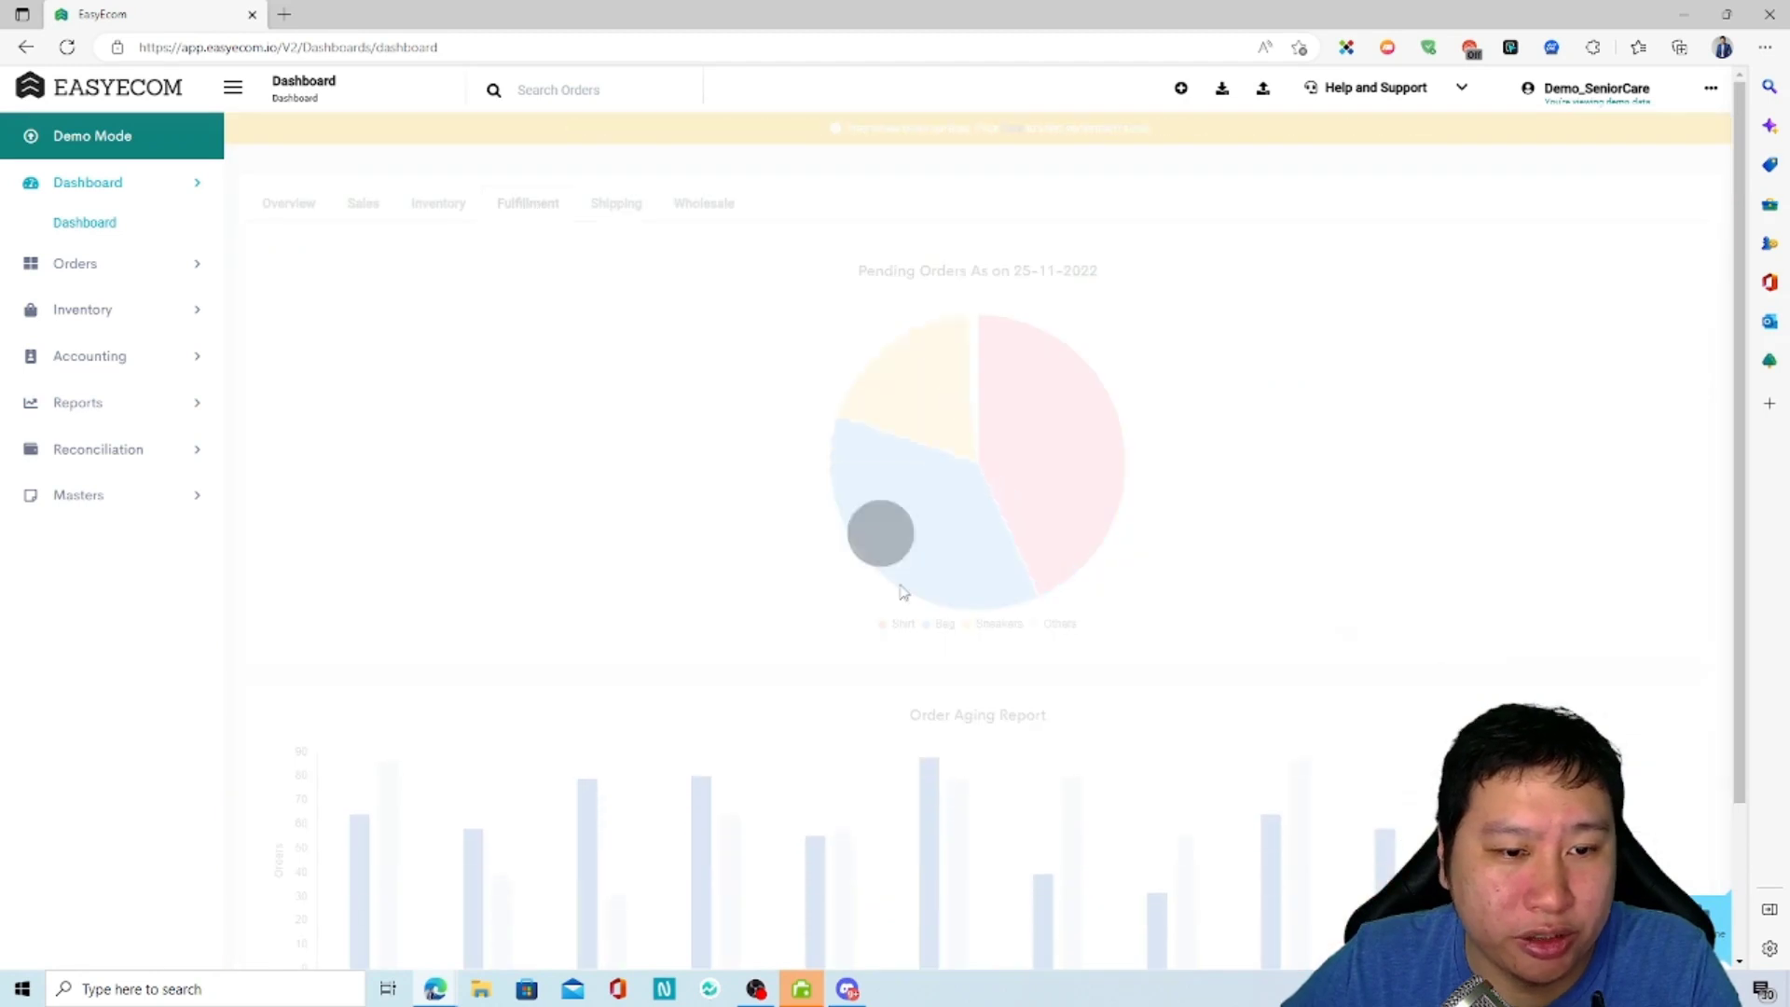
{"action": "scroll", "coordinate": [893, 618], "scroll_direction": "down", "scroll_amount": 1}
{"action": "scroll", "coordinate": [893, 618], "scroll_direction": "down", "scroll_amount": 2}
{"action": "scroll", "coordinate": [893, 618], "scroll_direction": "up", "scroll_amount": 3}
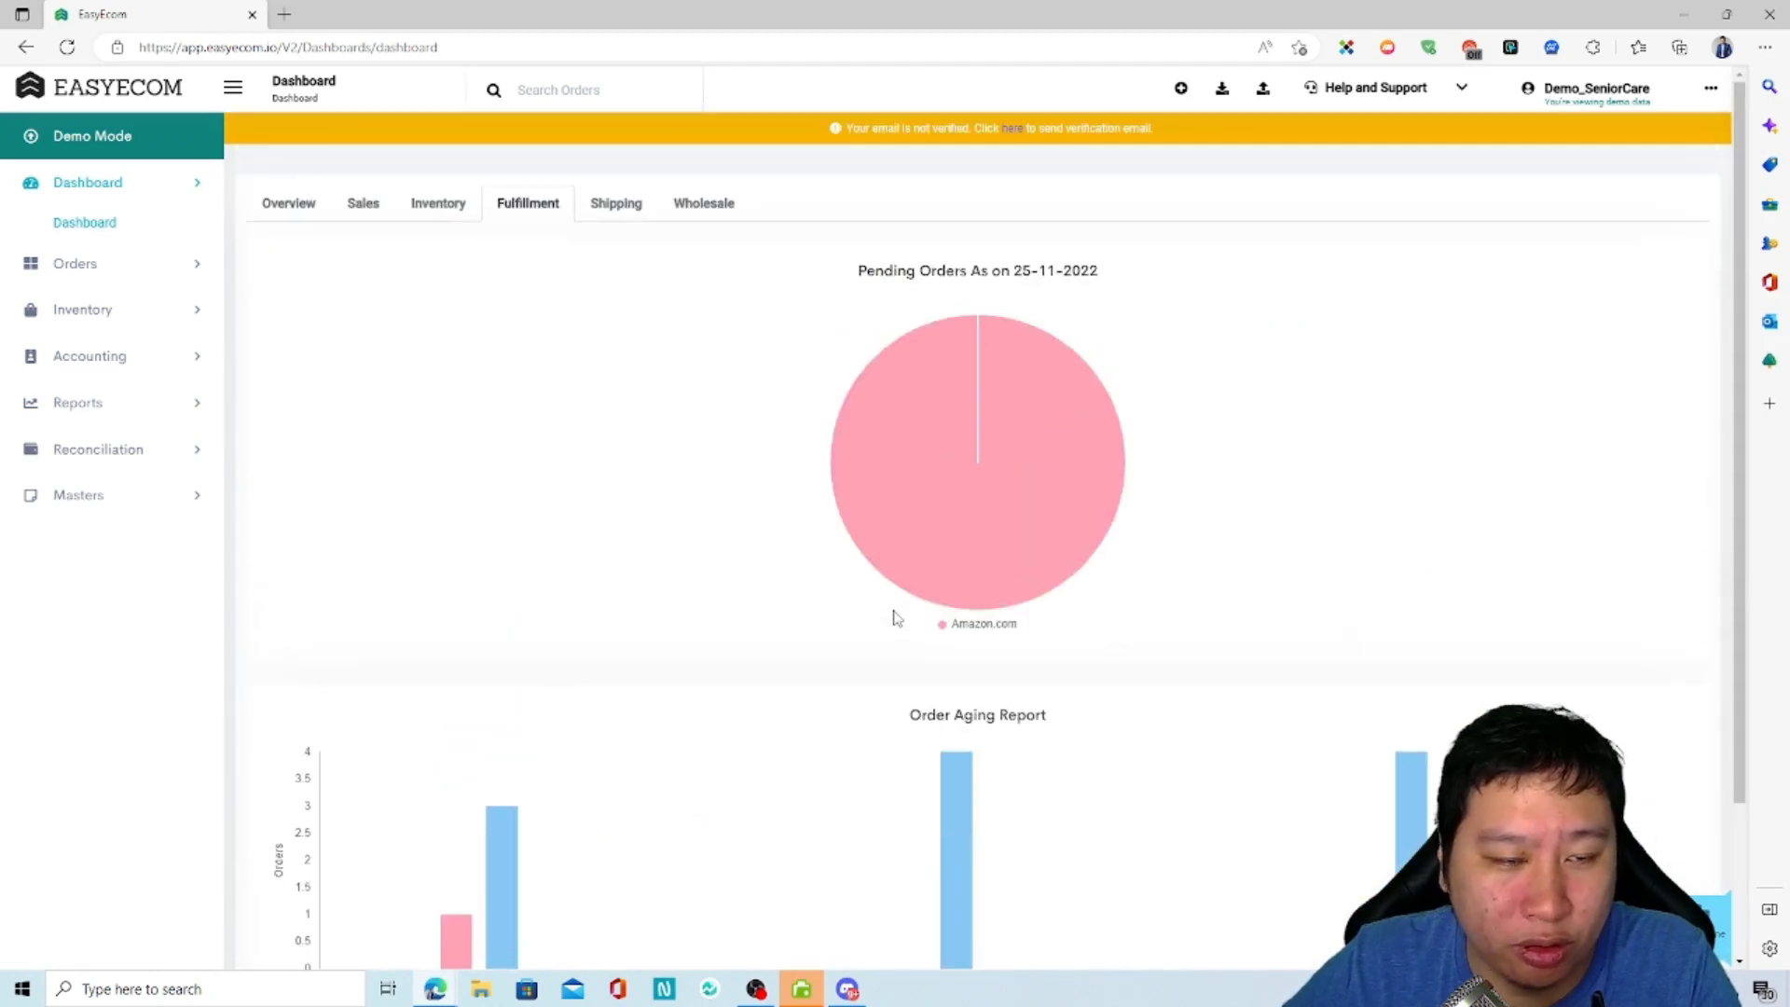
{"action": "left_click", "coordinate": [611, 220]}
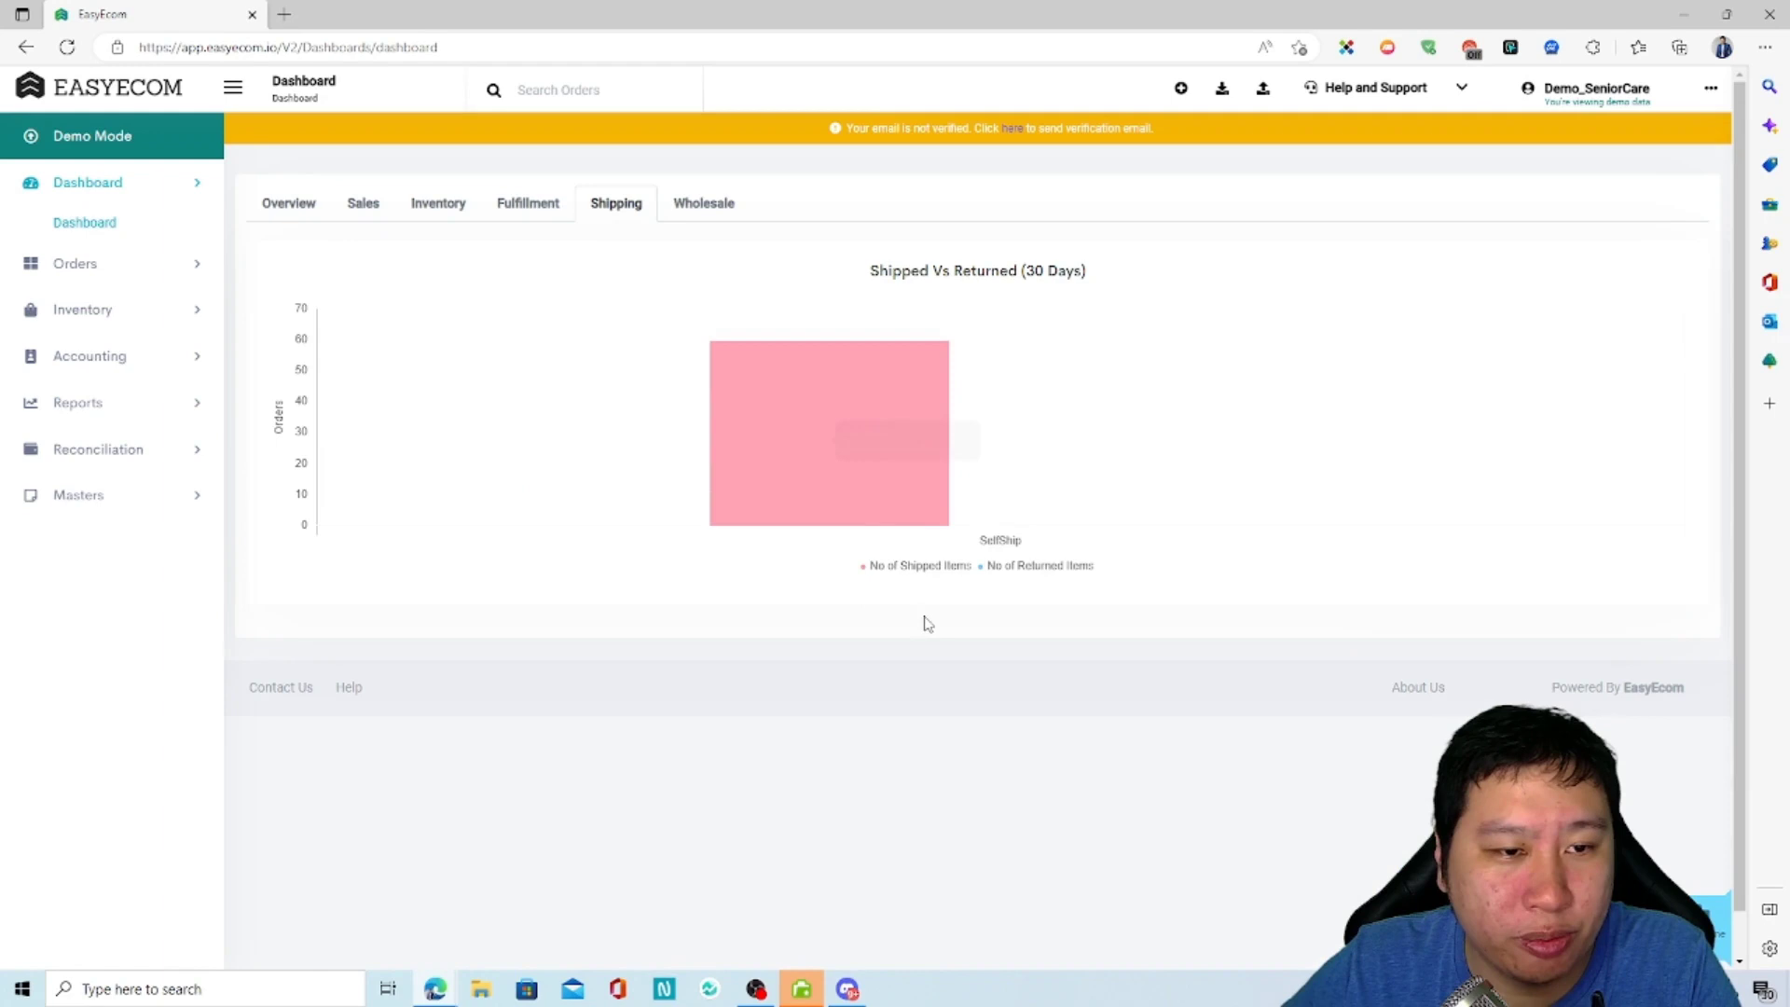
{"action": "left_click", "coordinate": [701, 205]}
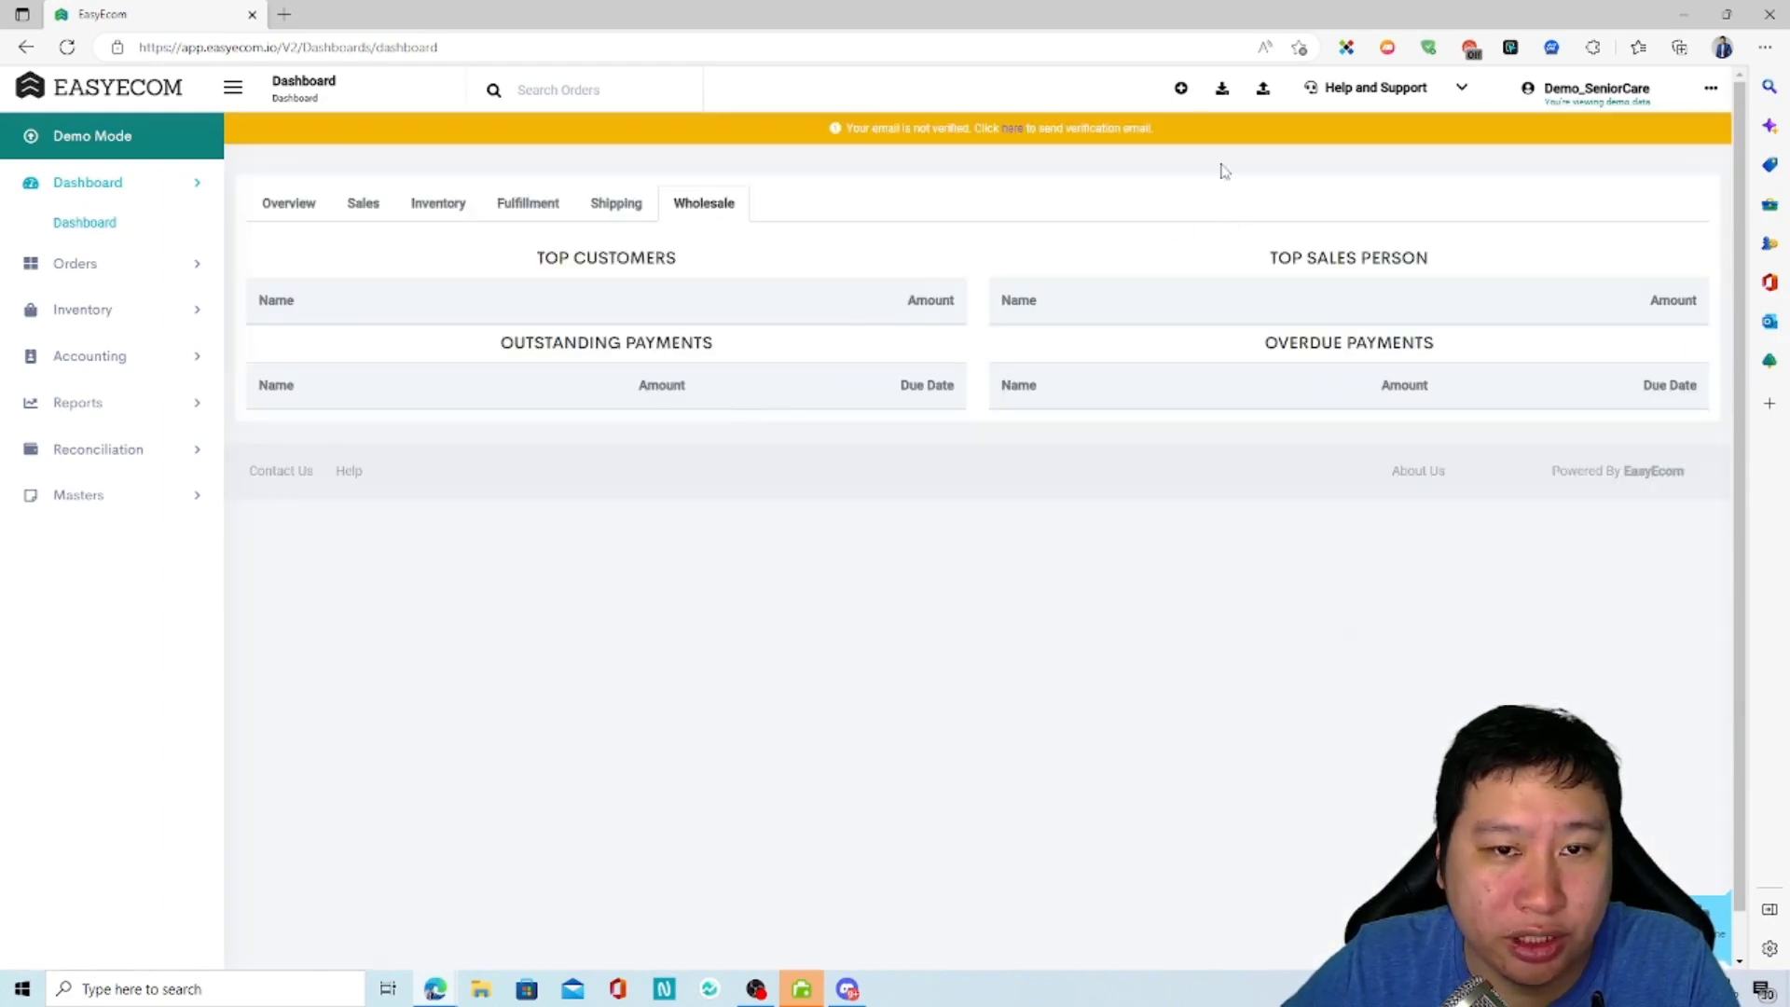
{"action": "left_click", "coordinate": [1180, 88]}
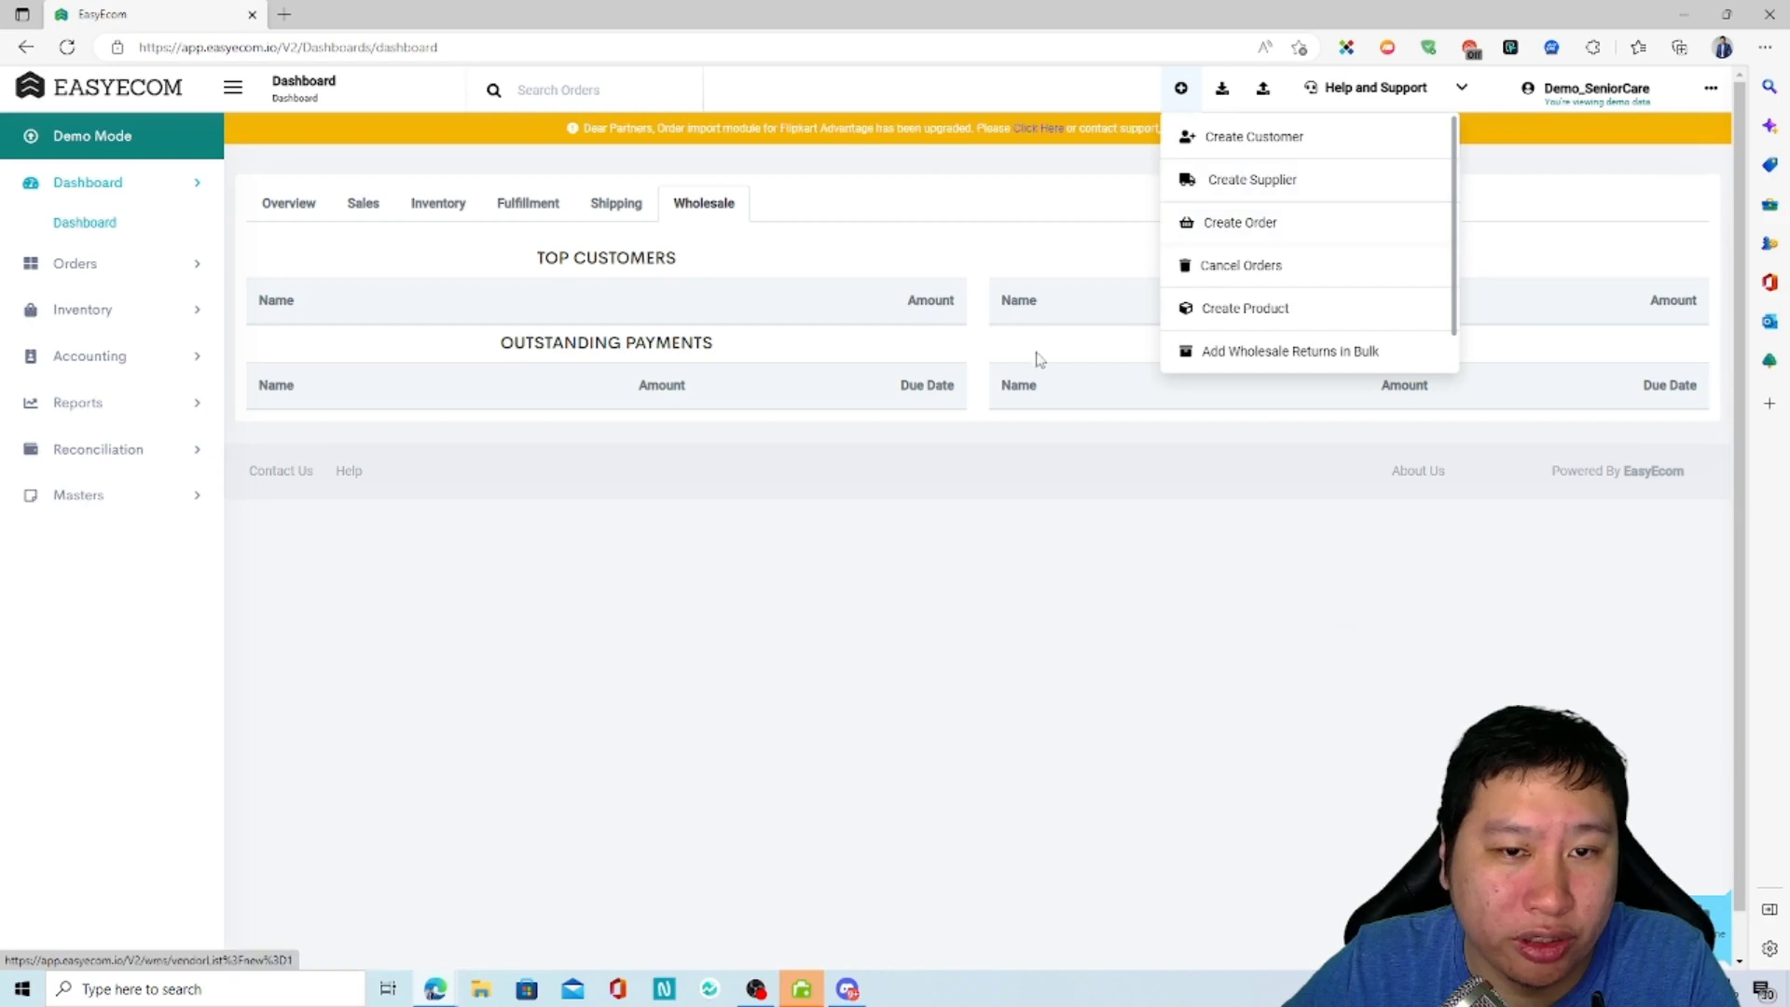
{"action": "left_click", "coordinate": [1060, 599]}
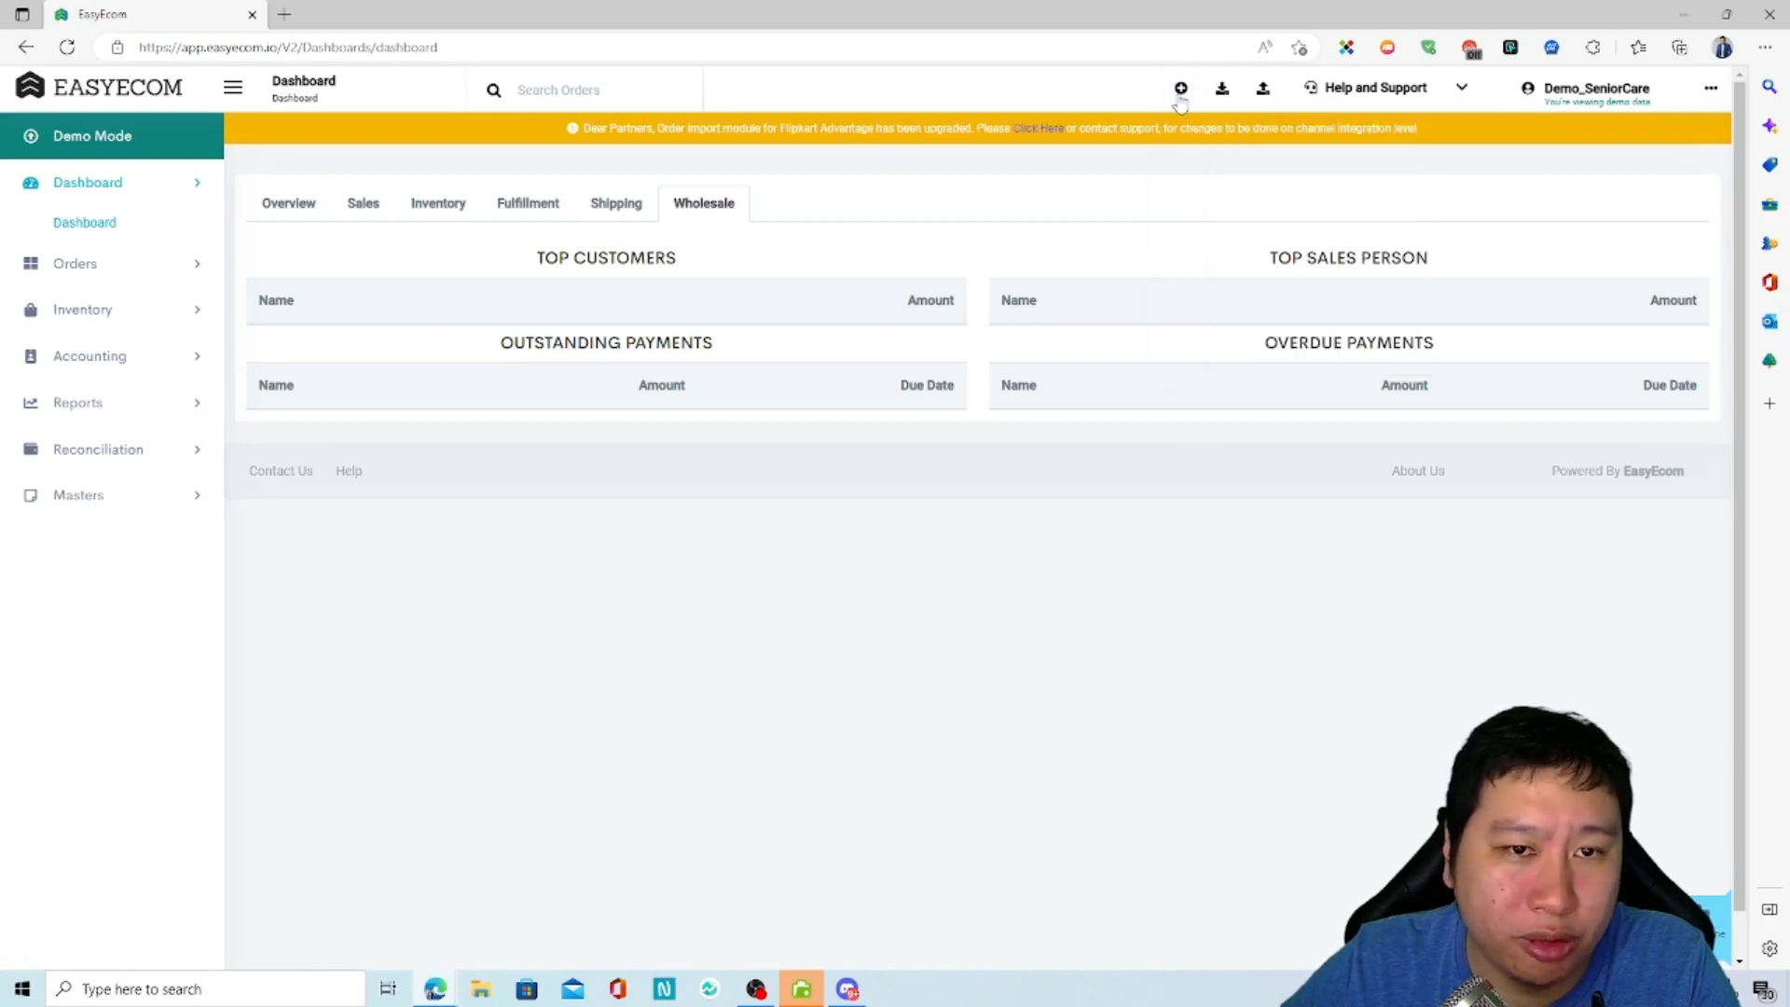
Start a new order from the + menu as a Retail Order
{"action": "left_click", "coordinate": [1180, 90]}
{"action": "left_click", "coordinate": [1249, 226]}
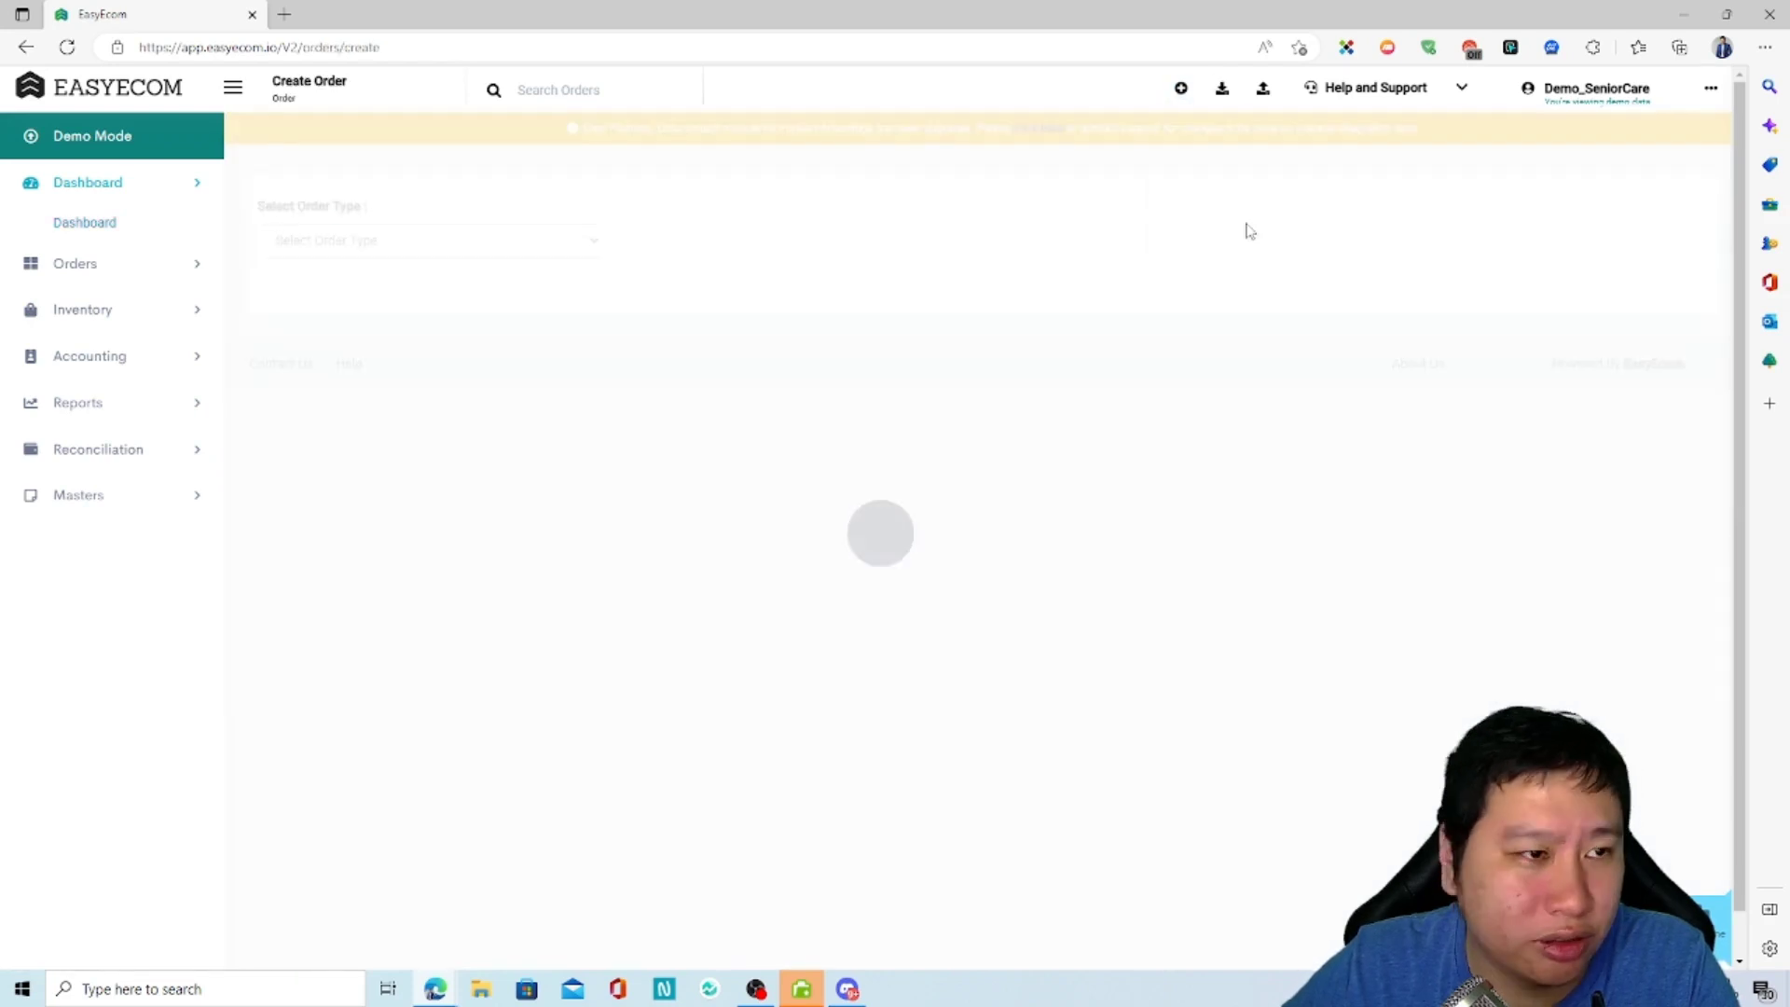
{"action": "left_click", "coordinate": [286, 250]}
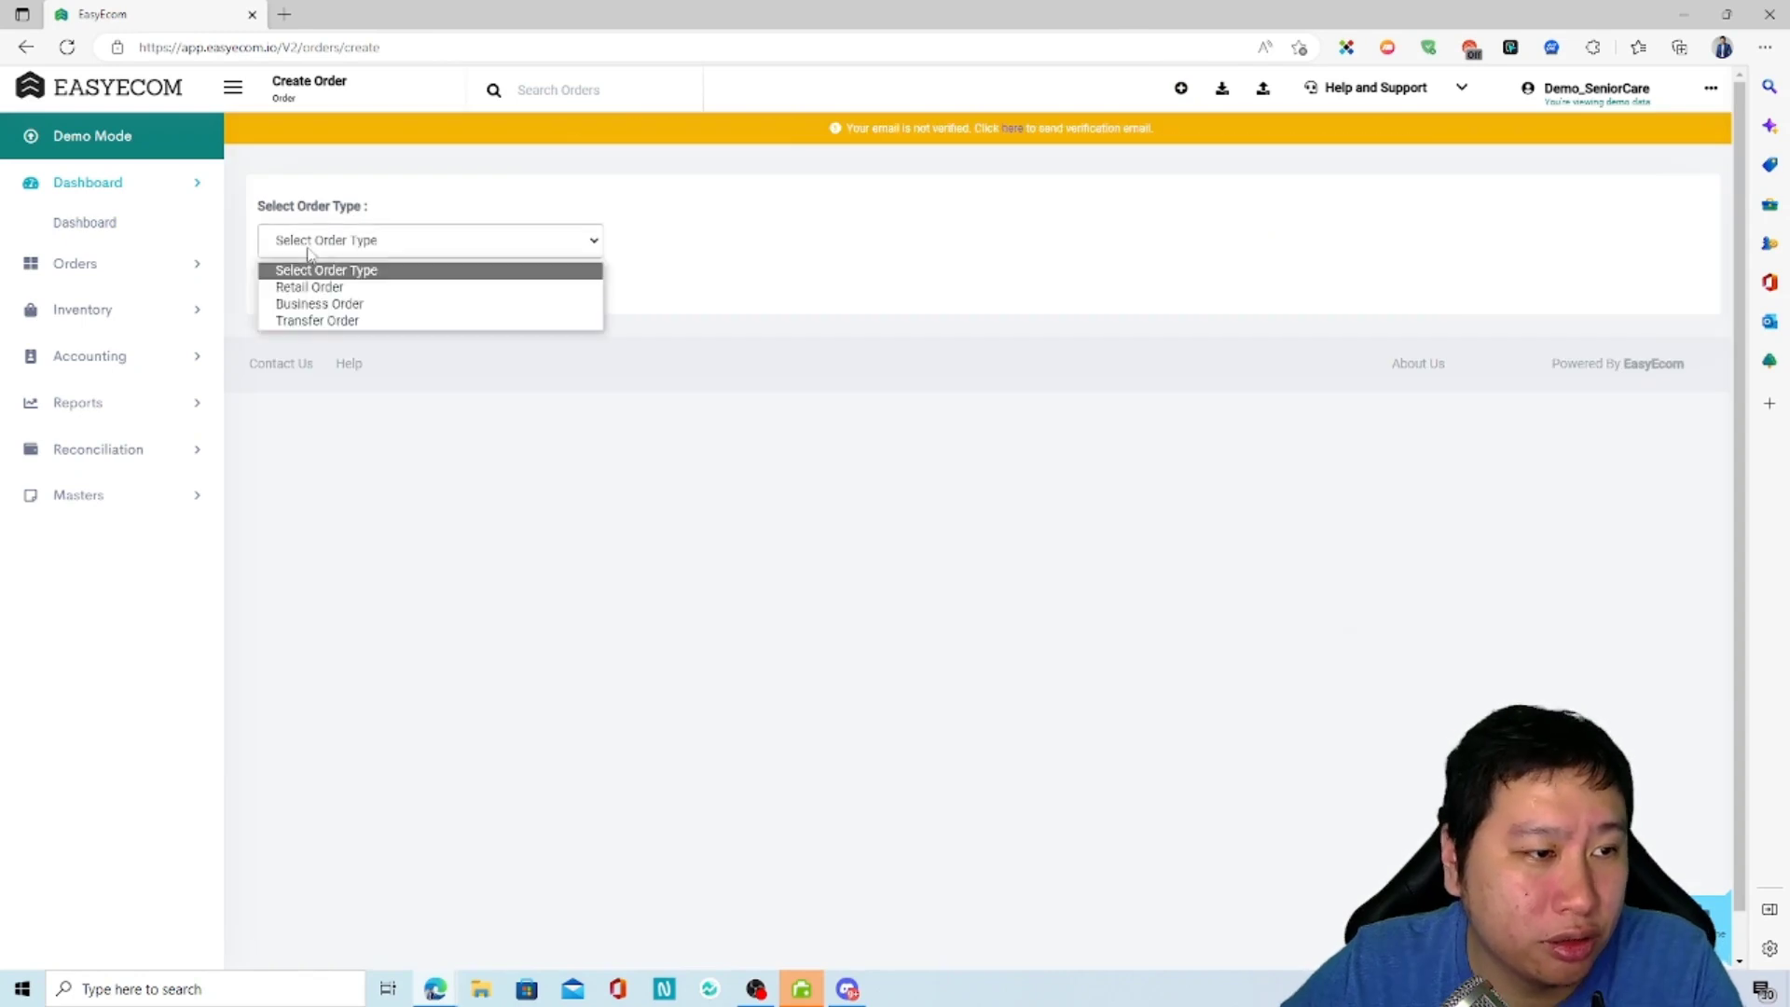
{"action": "left_click", "coordinate": [338, 290]}
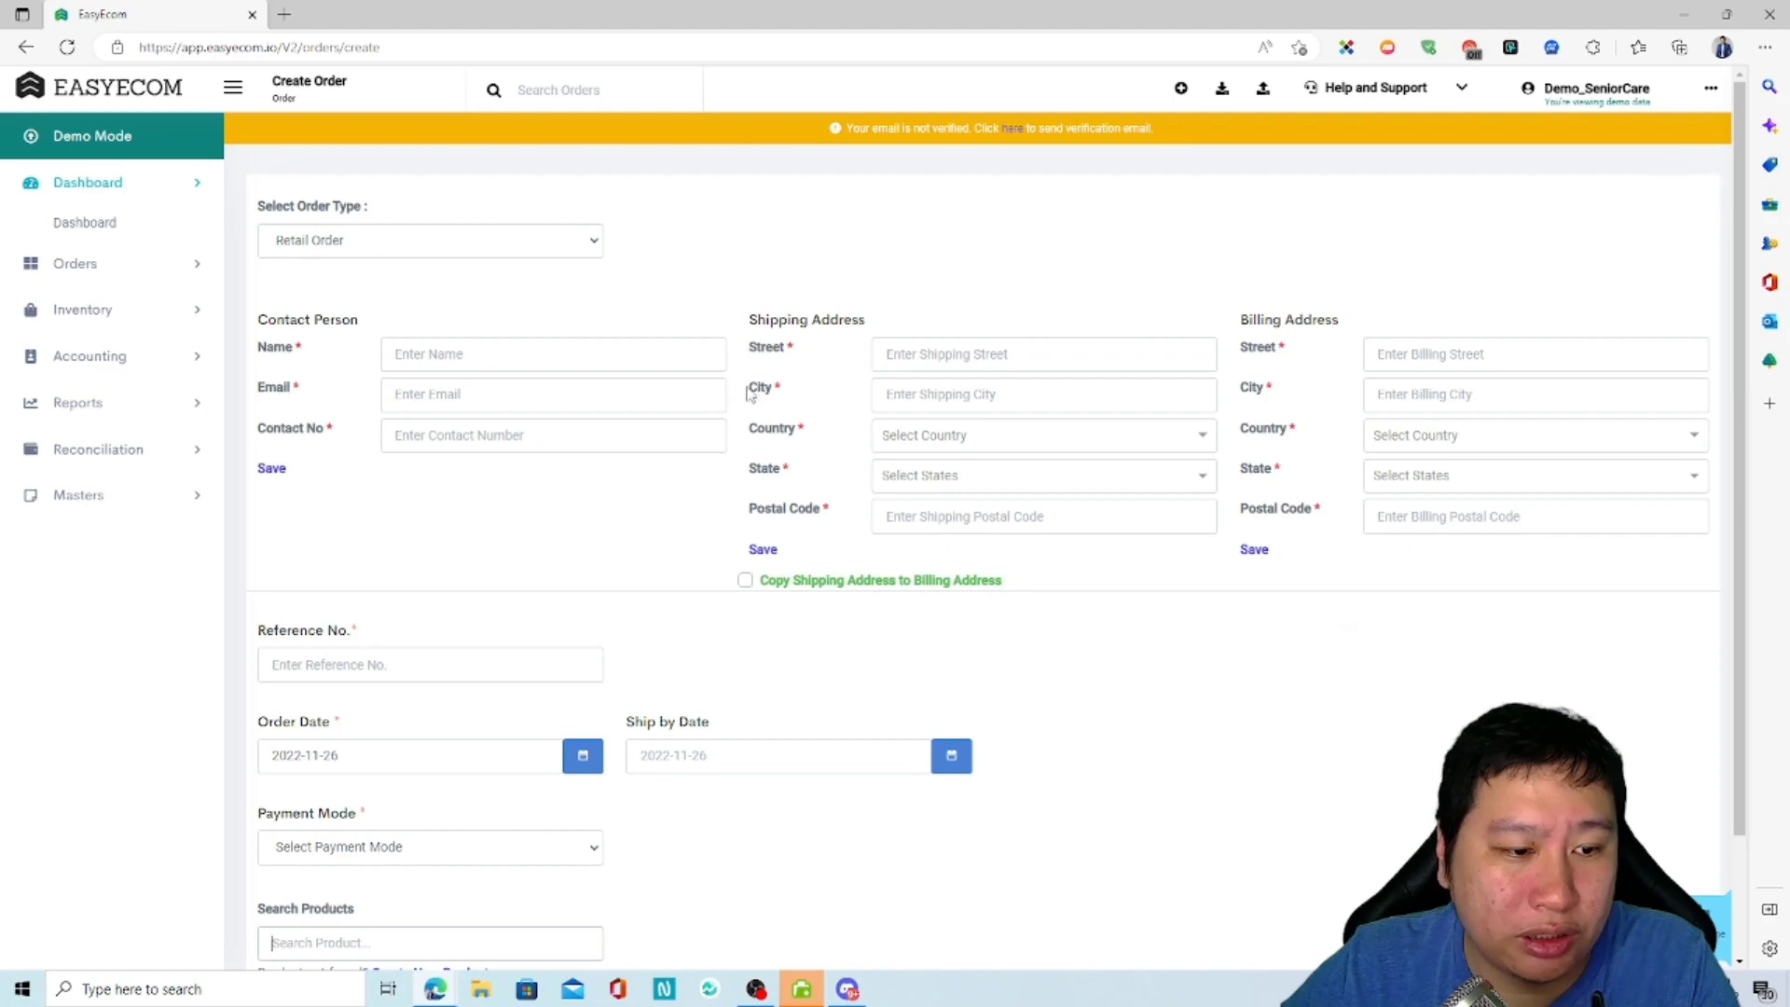
Review the Retail Order's Payment Mode options without choosing one
{"action": "scroll", "coordinate": [843, 730], "scroll_direction": "down", "scroll_amount": 2}
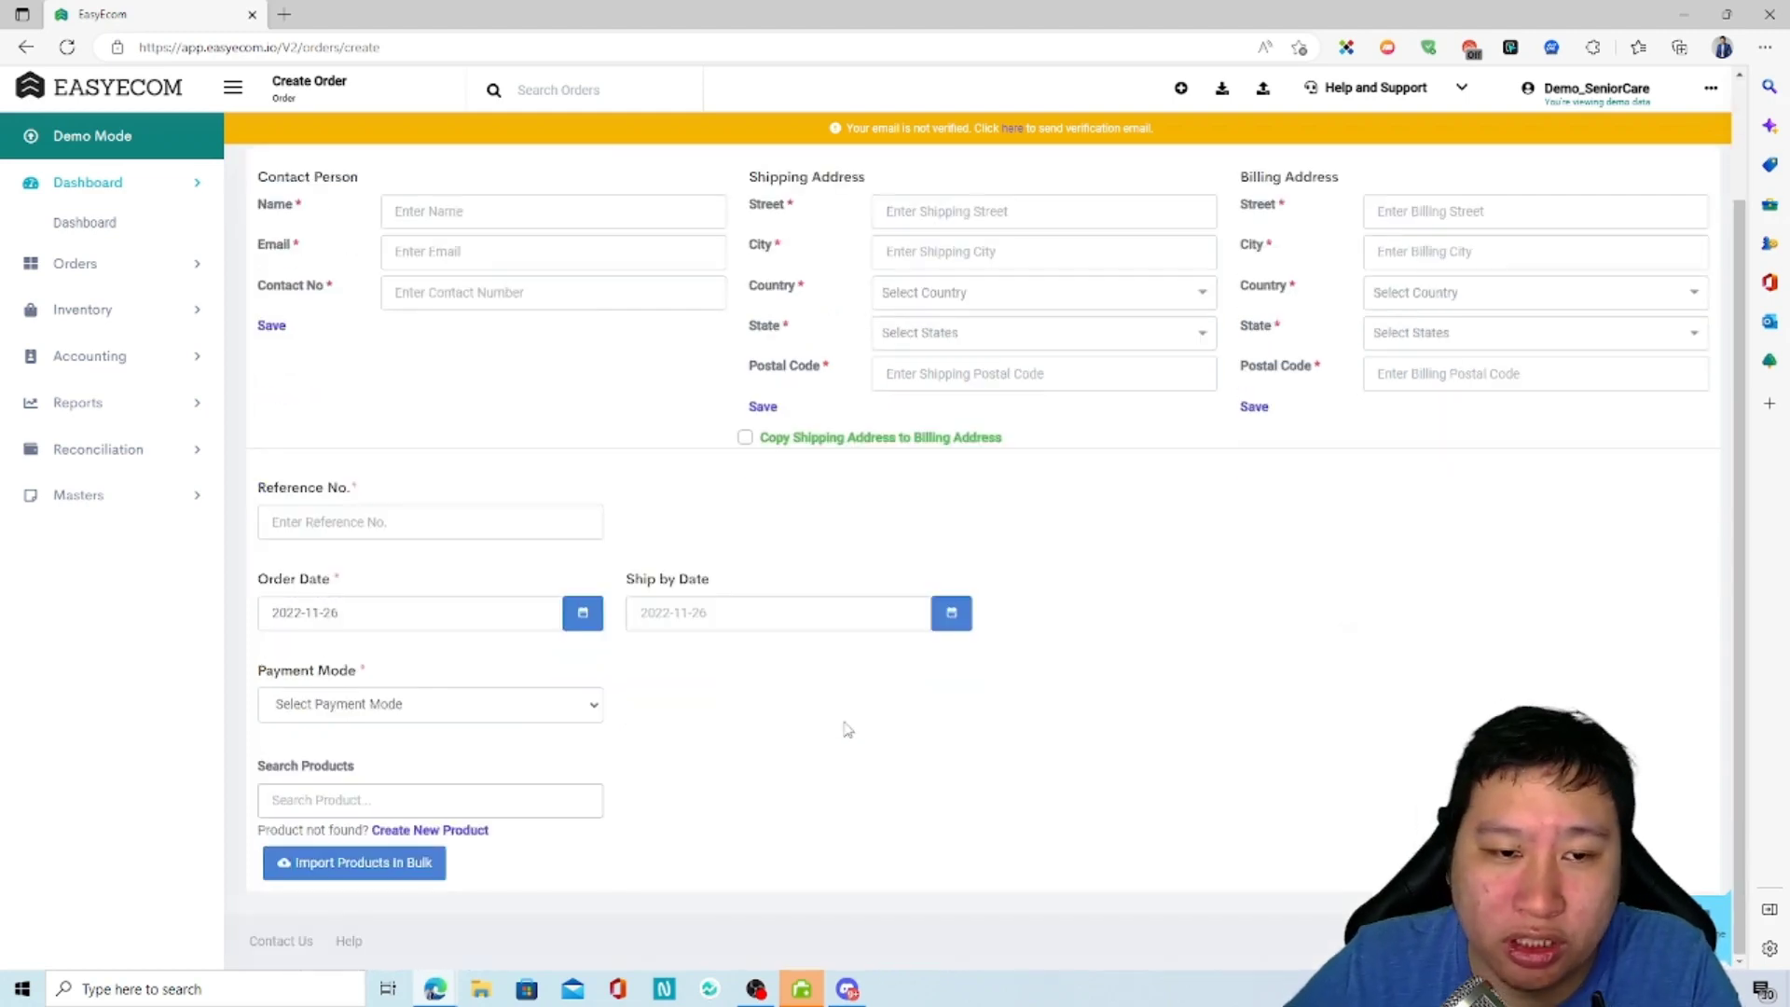
{"action": "left_click", "coordinate": [368, 706]}
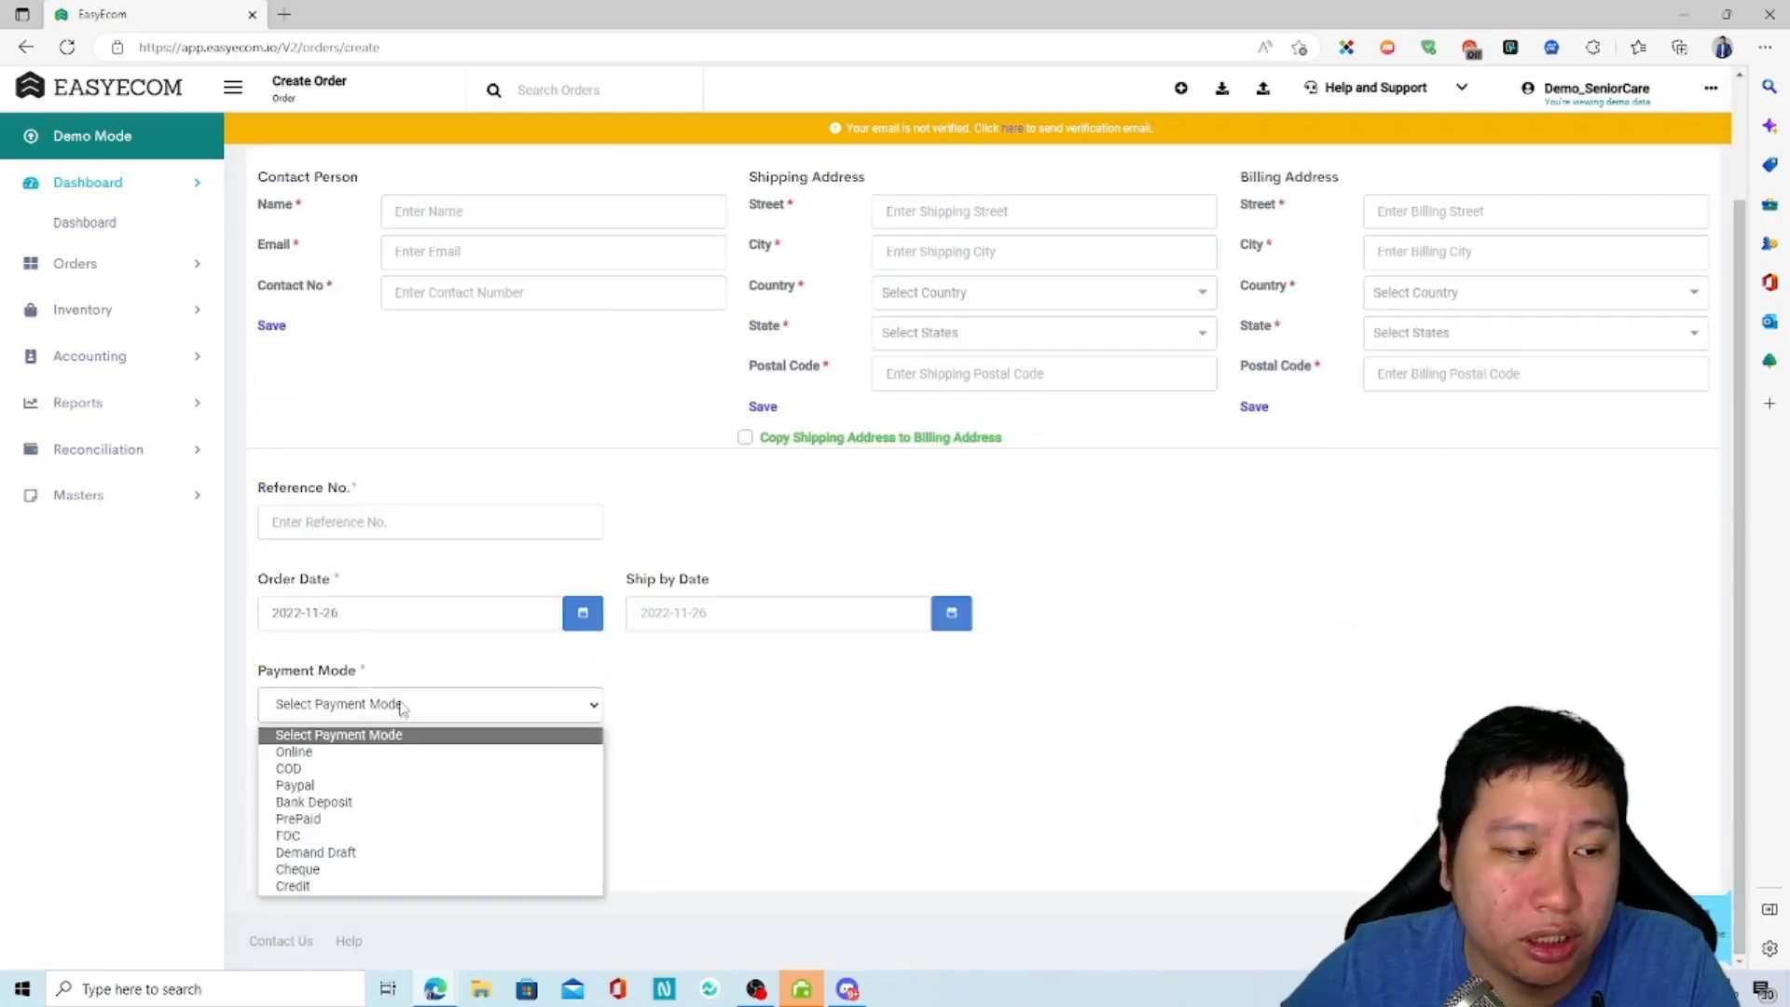
{"action": "left_click", "coordinate": [923, 805]}
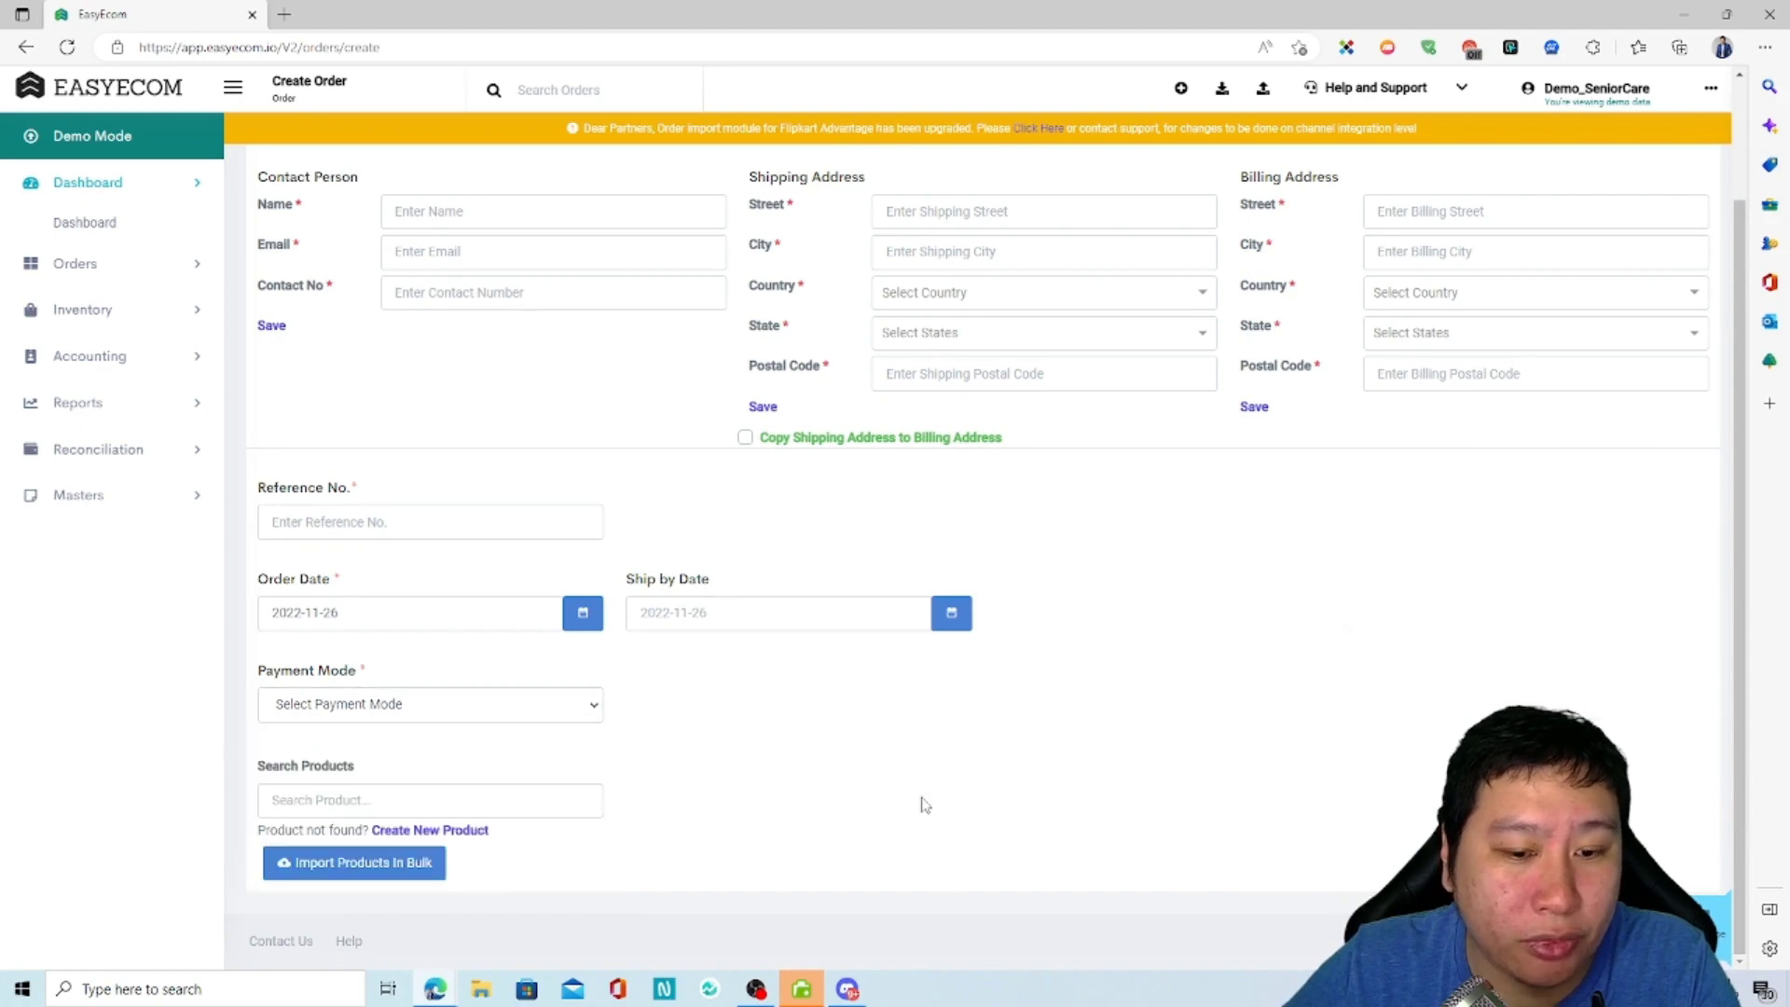
{"action": "scroll", "coordinate": [923, 799], "scroll_direction": "up", "scroll_amount": 2}
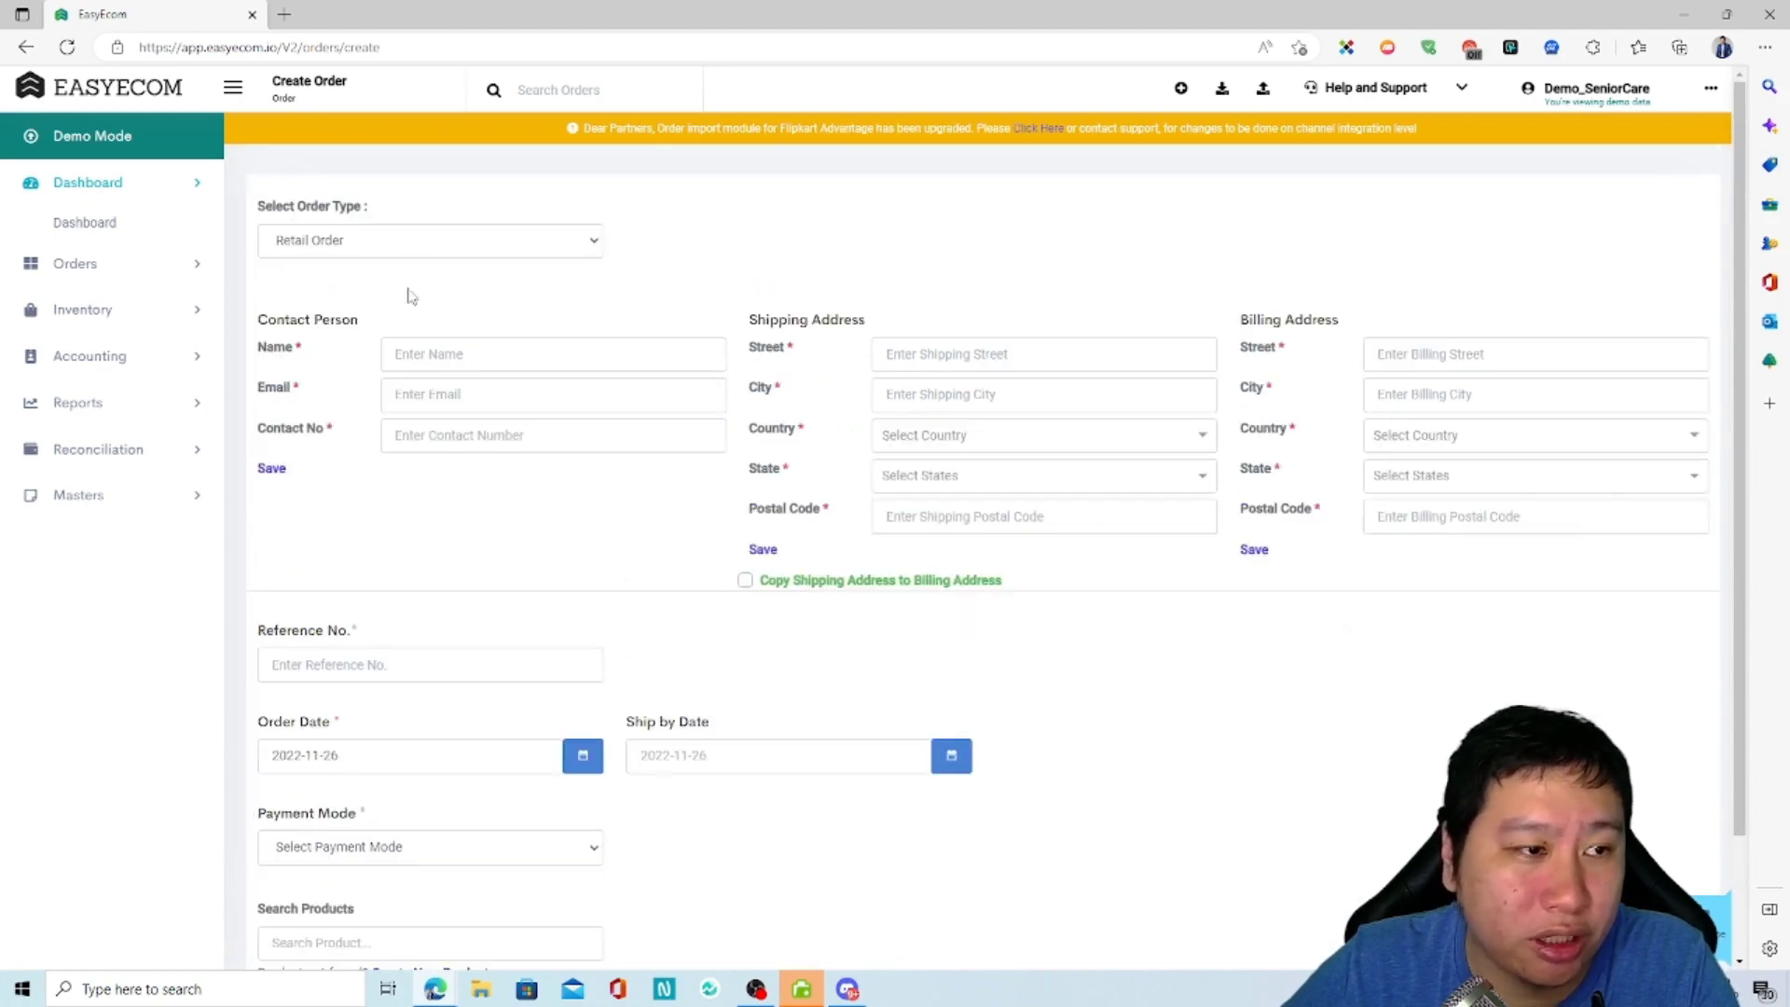
{"action": "left_click", "coordinate": [411, 250]}
Set the order type to Business Order, then change it to Transfer Order
{"action": "left_click", "coordinate": [329, 304]}
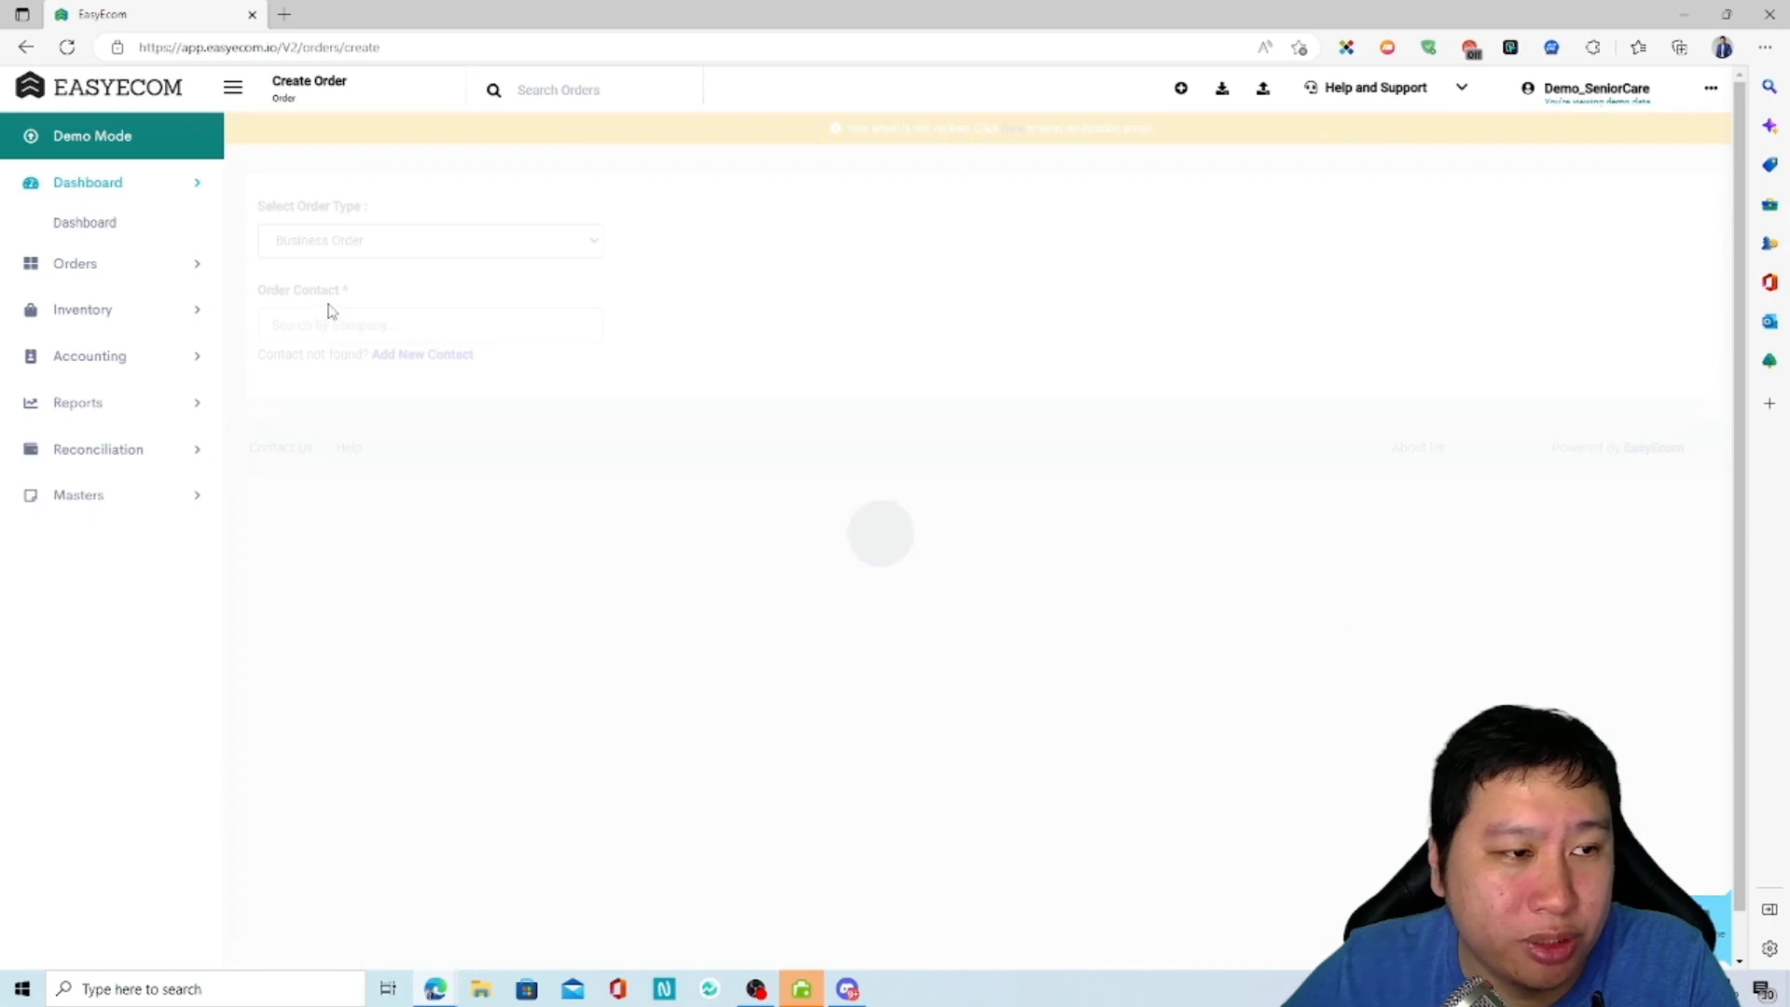
{"action": "left_click", "coordinate": [326, 320]}
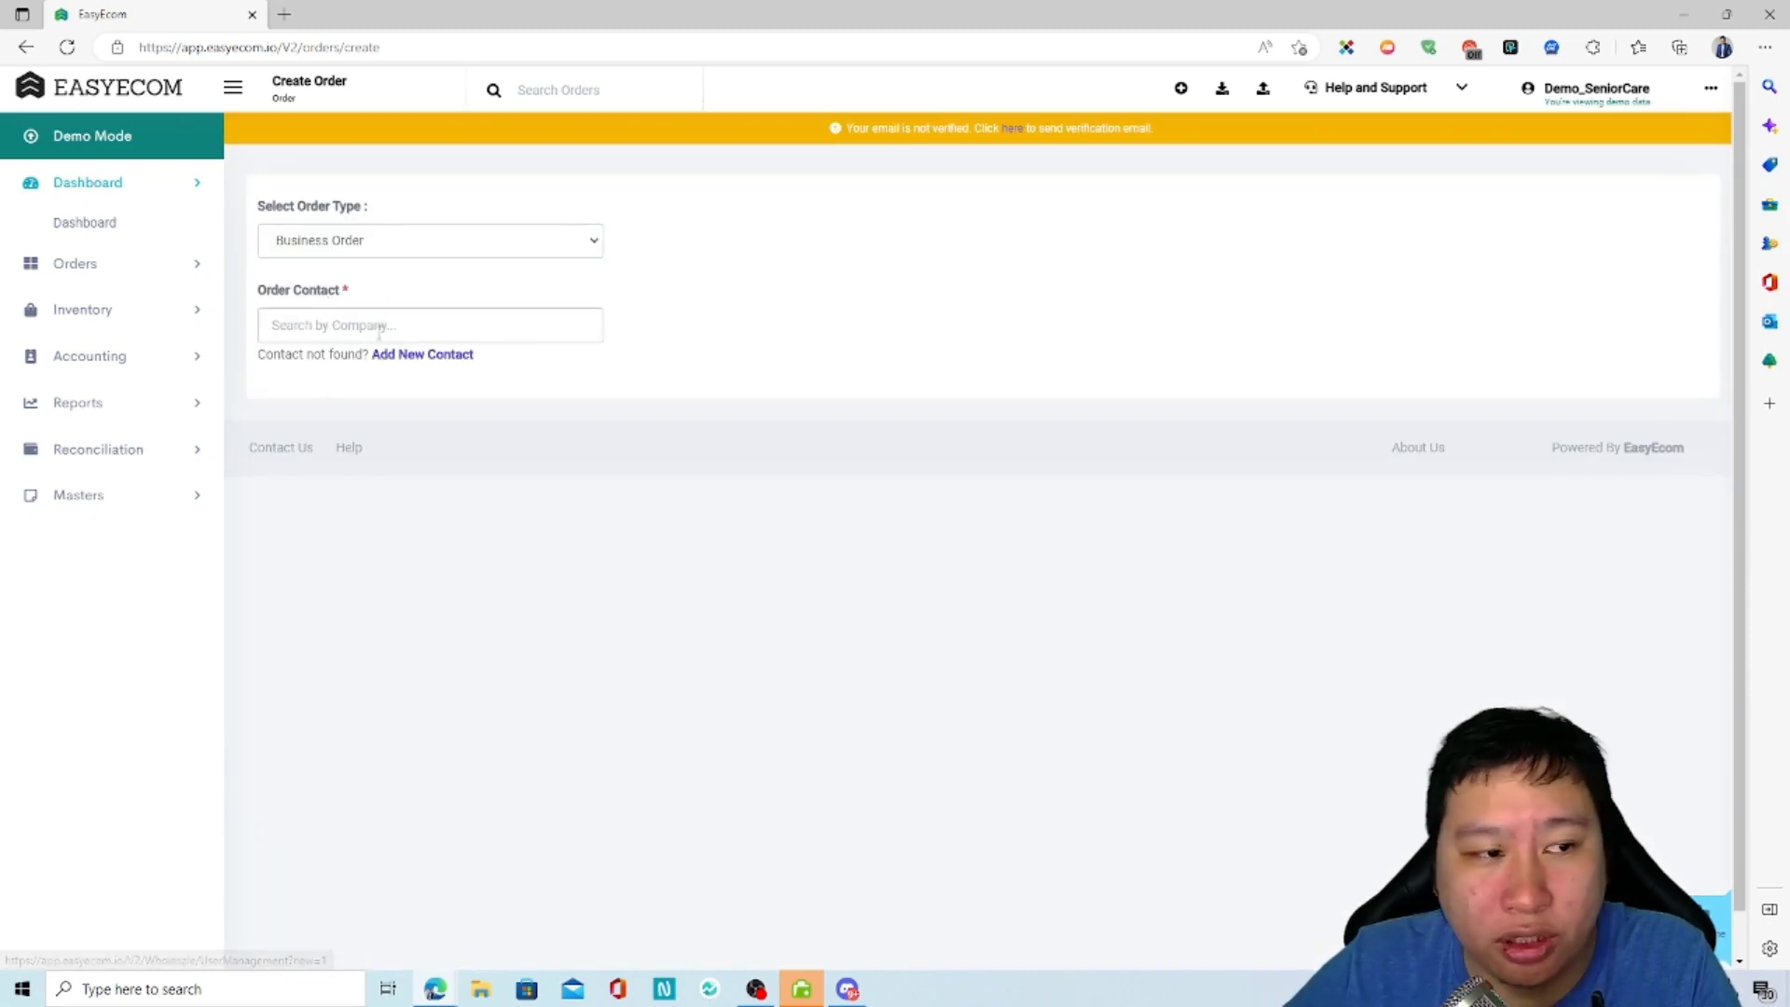
{"action": "left_click", "coordinate": [398, 245]}
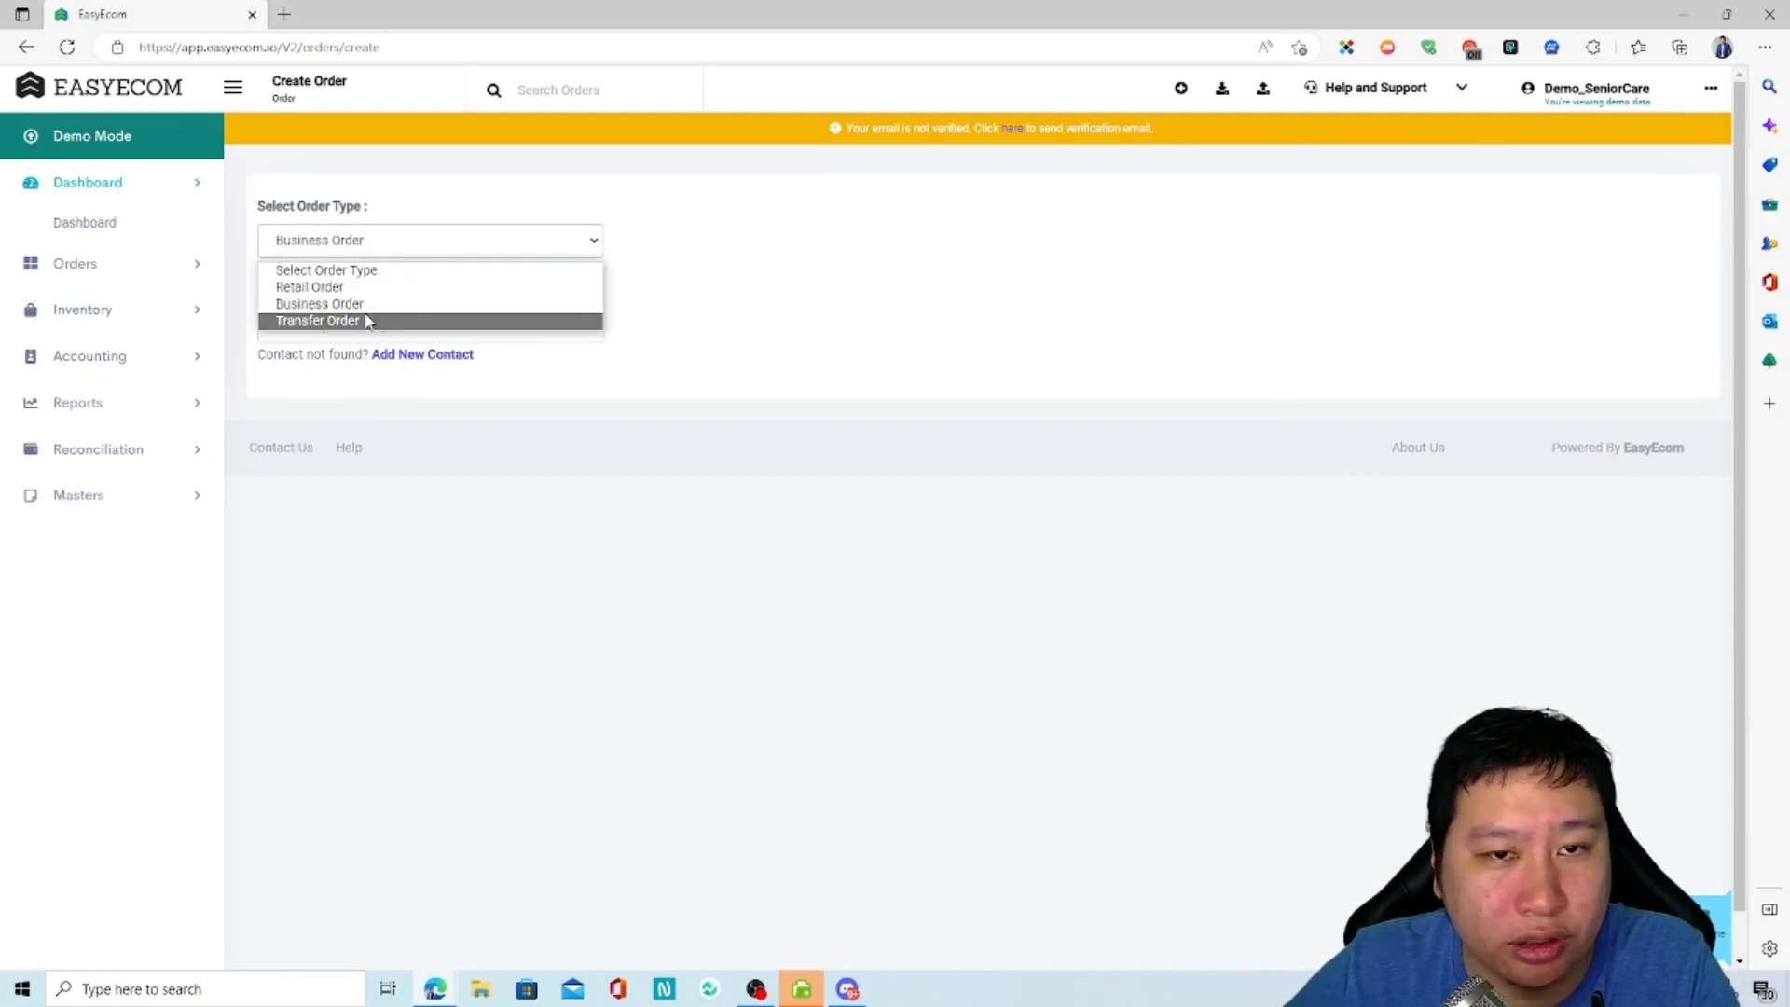
{"action": "left_click", "coordinate": [356, 322]}
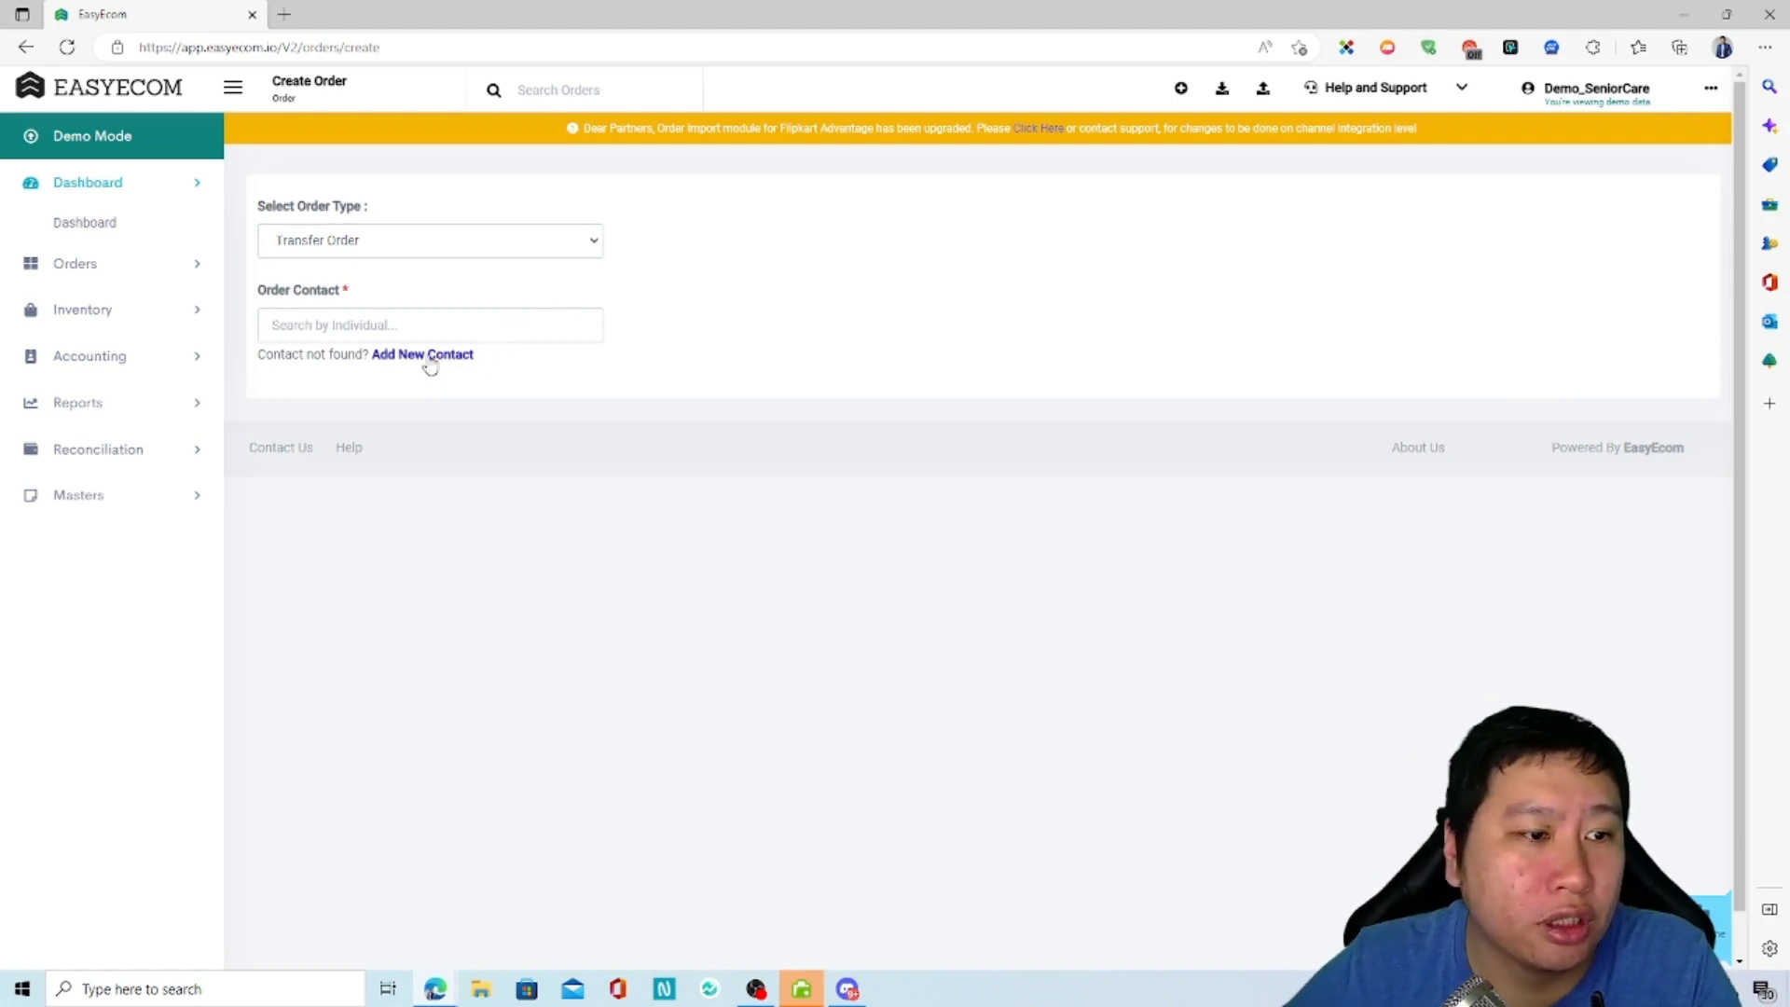
Reopen and close the order type list to confirm Transfer Order stays selected
{"action": "left_click", "coordinate": [326, 241]}
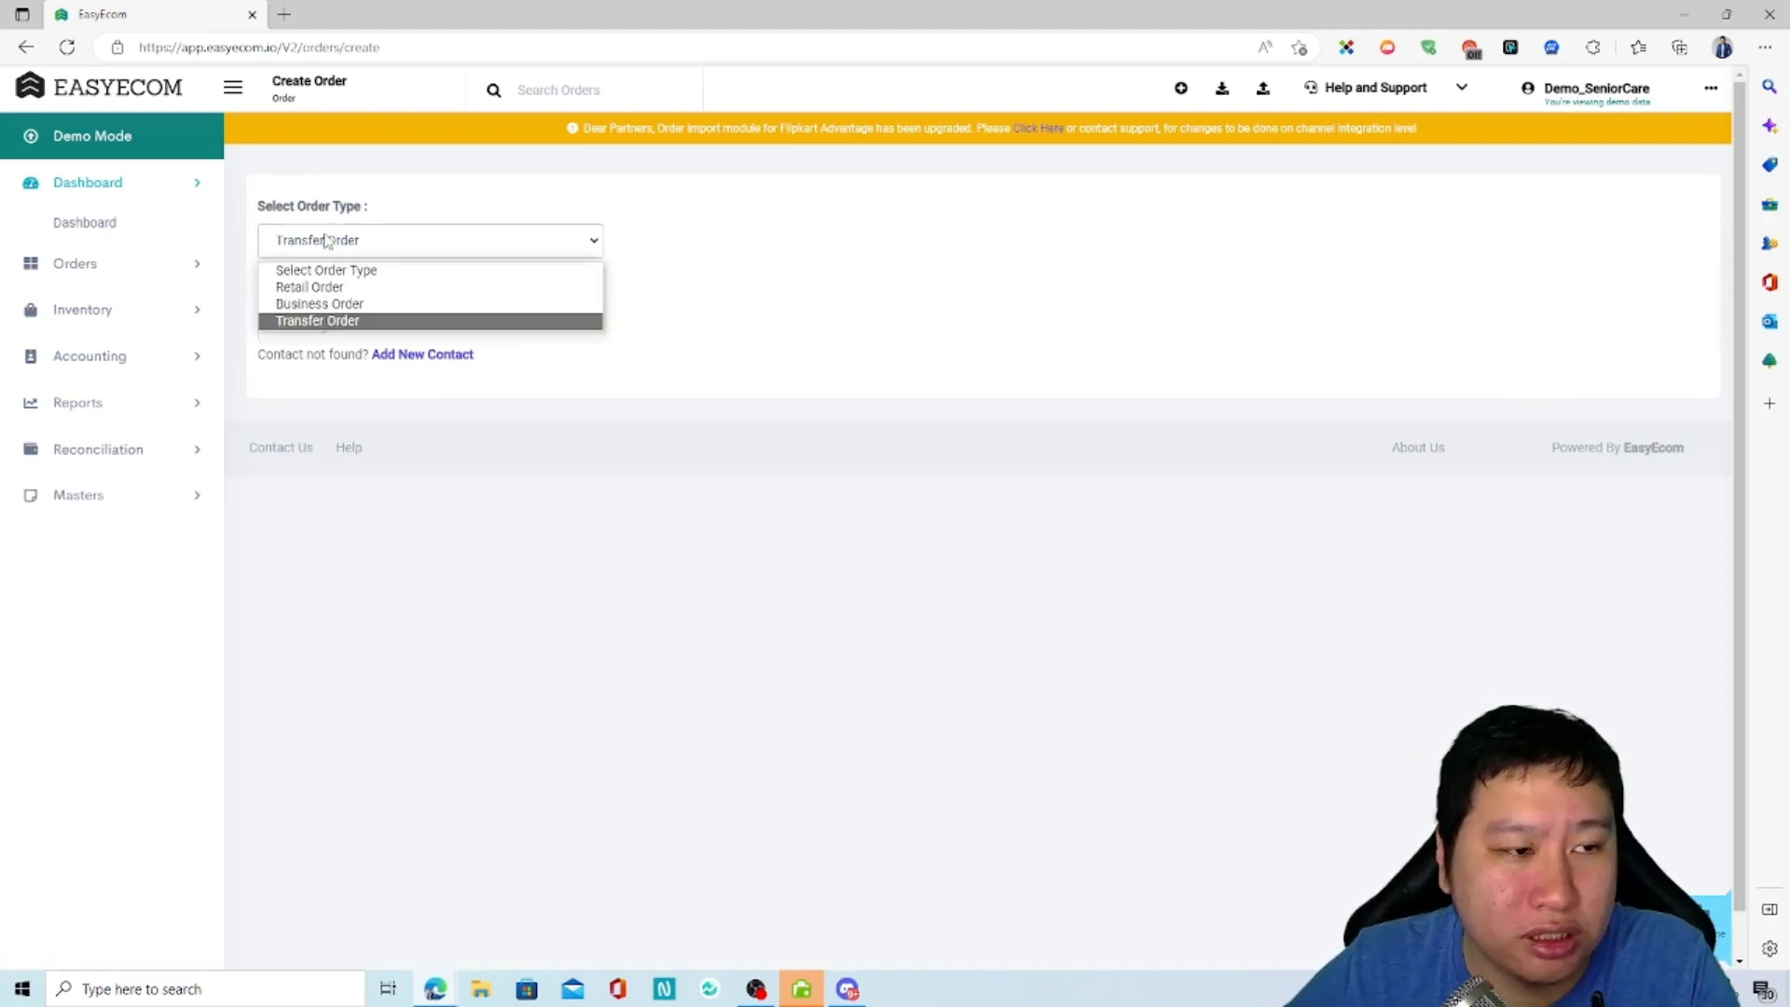
{"action": "left_click", "coordinate": [327, 241]}
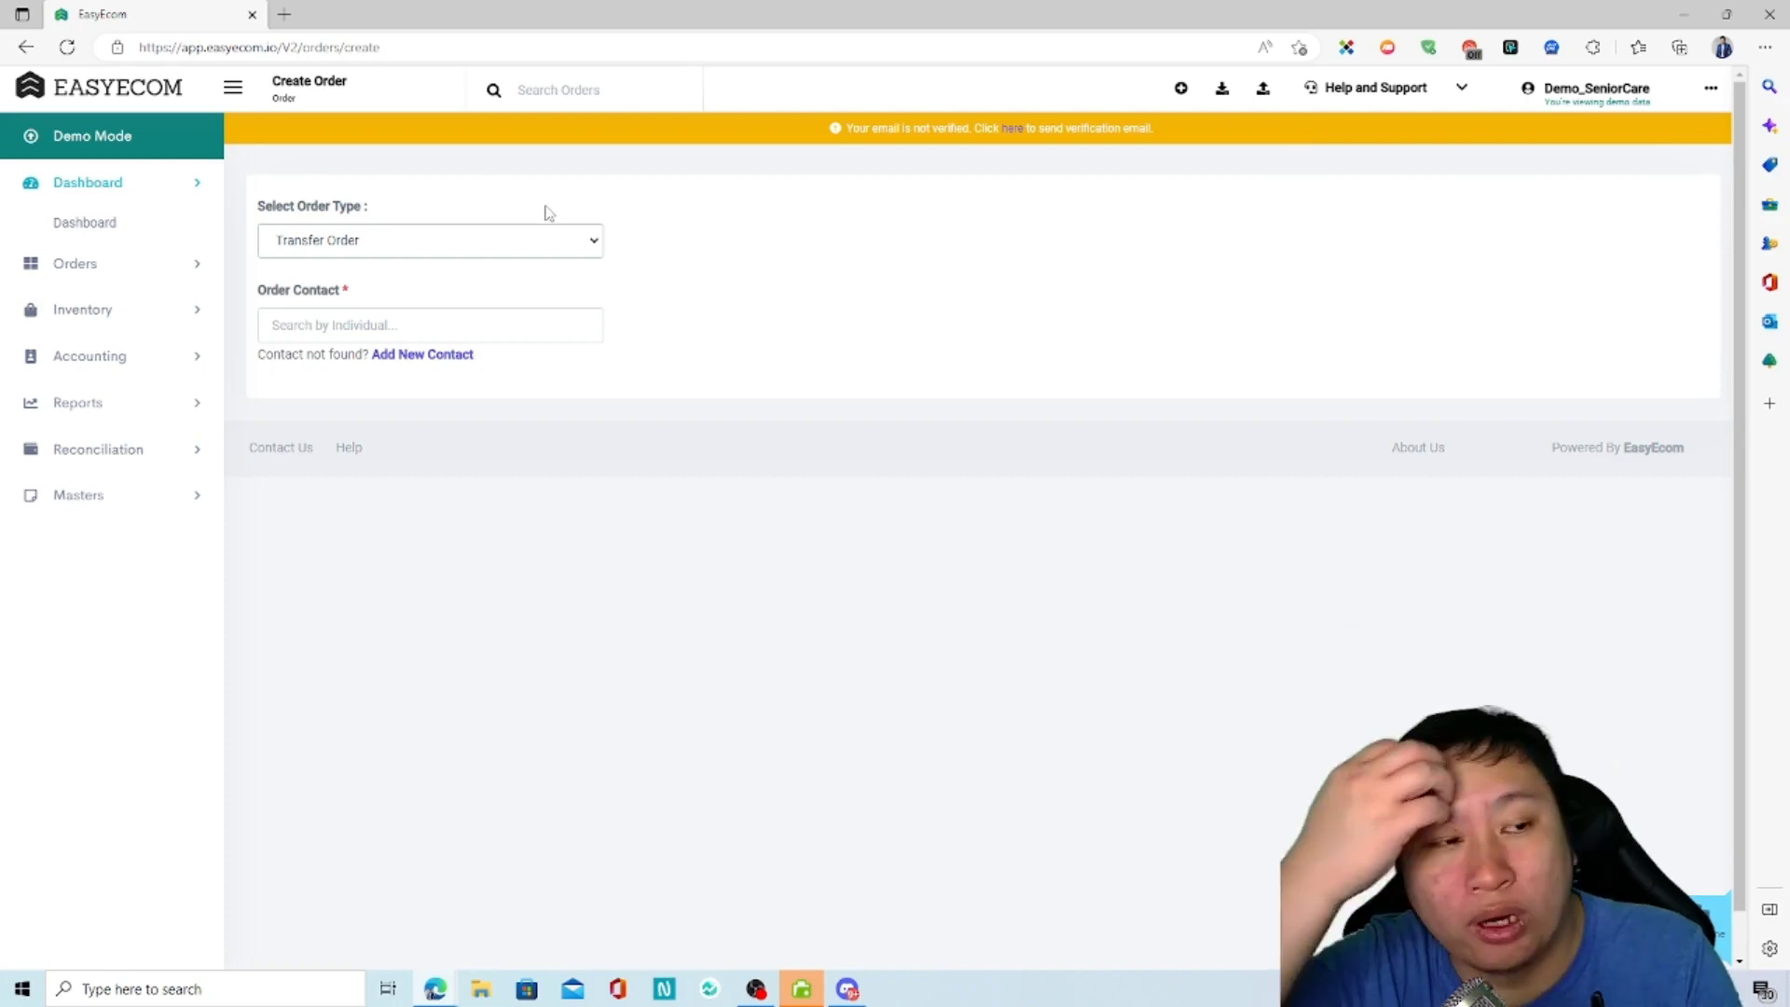
{"action": "left_click", "coordinate": [489, 242]}
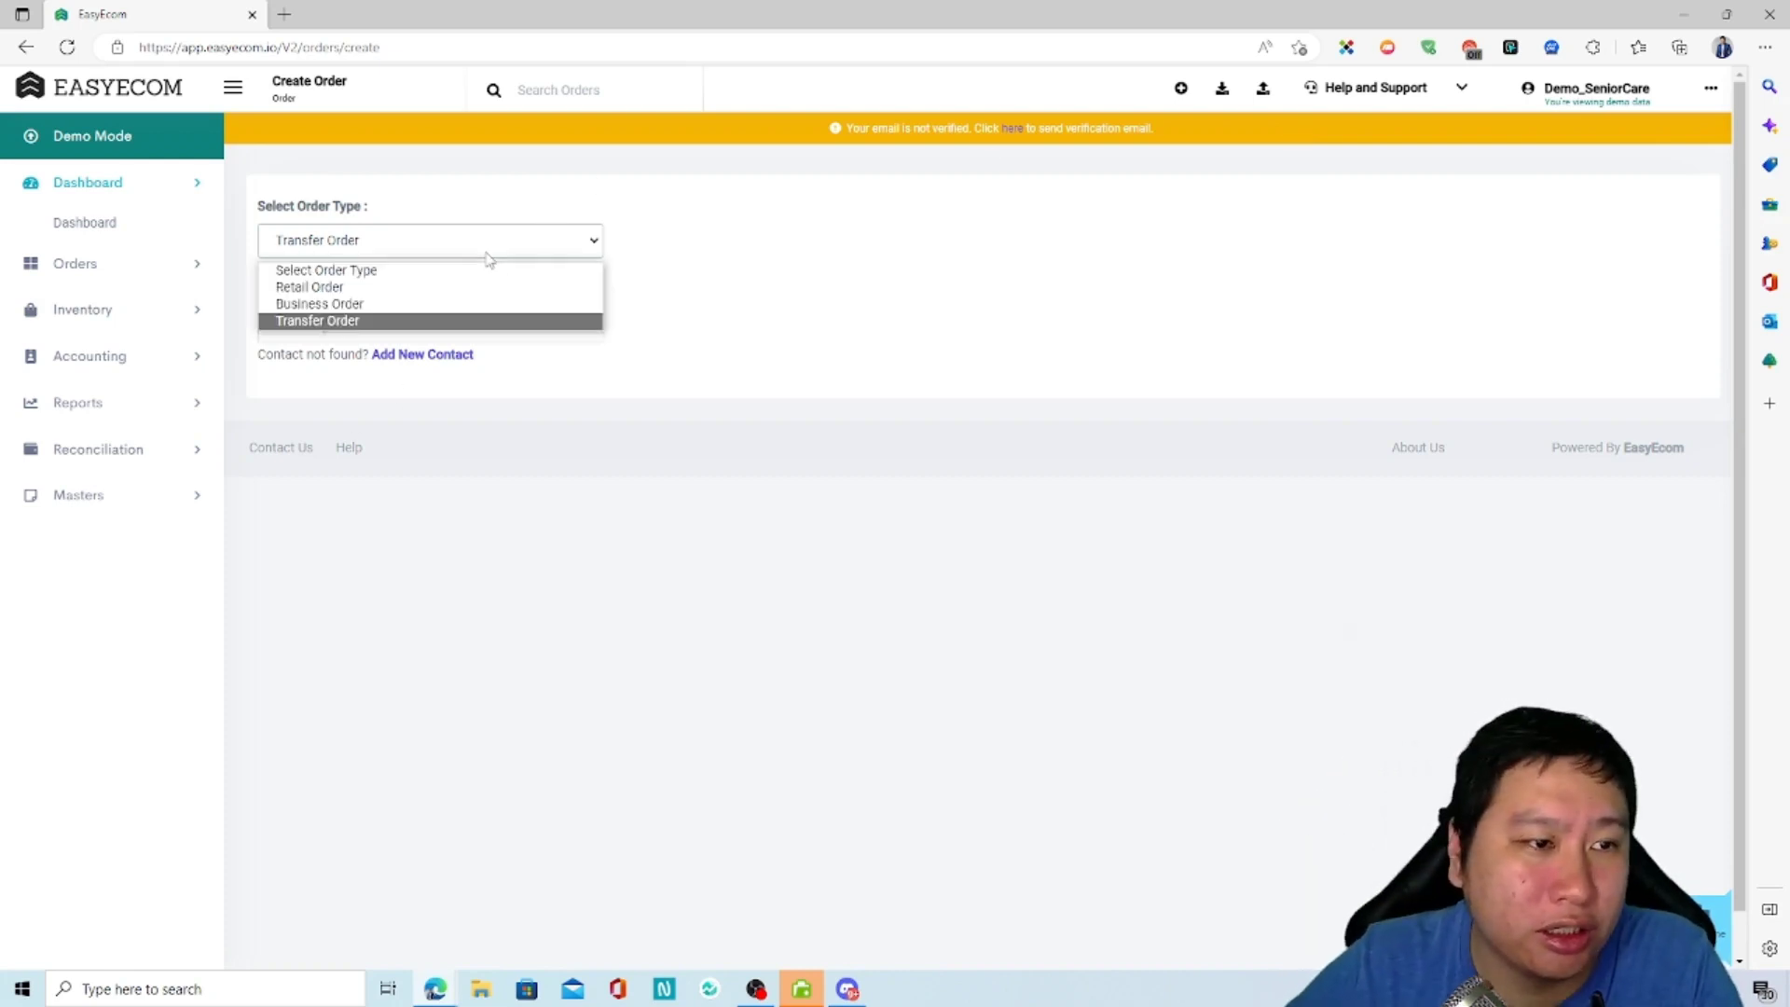
{"action": "left_click", "coordinate": [484, 253]}
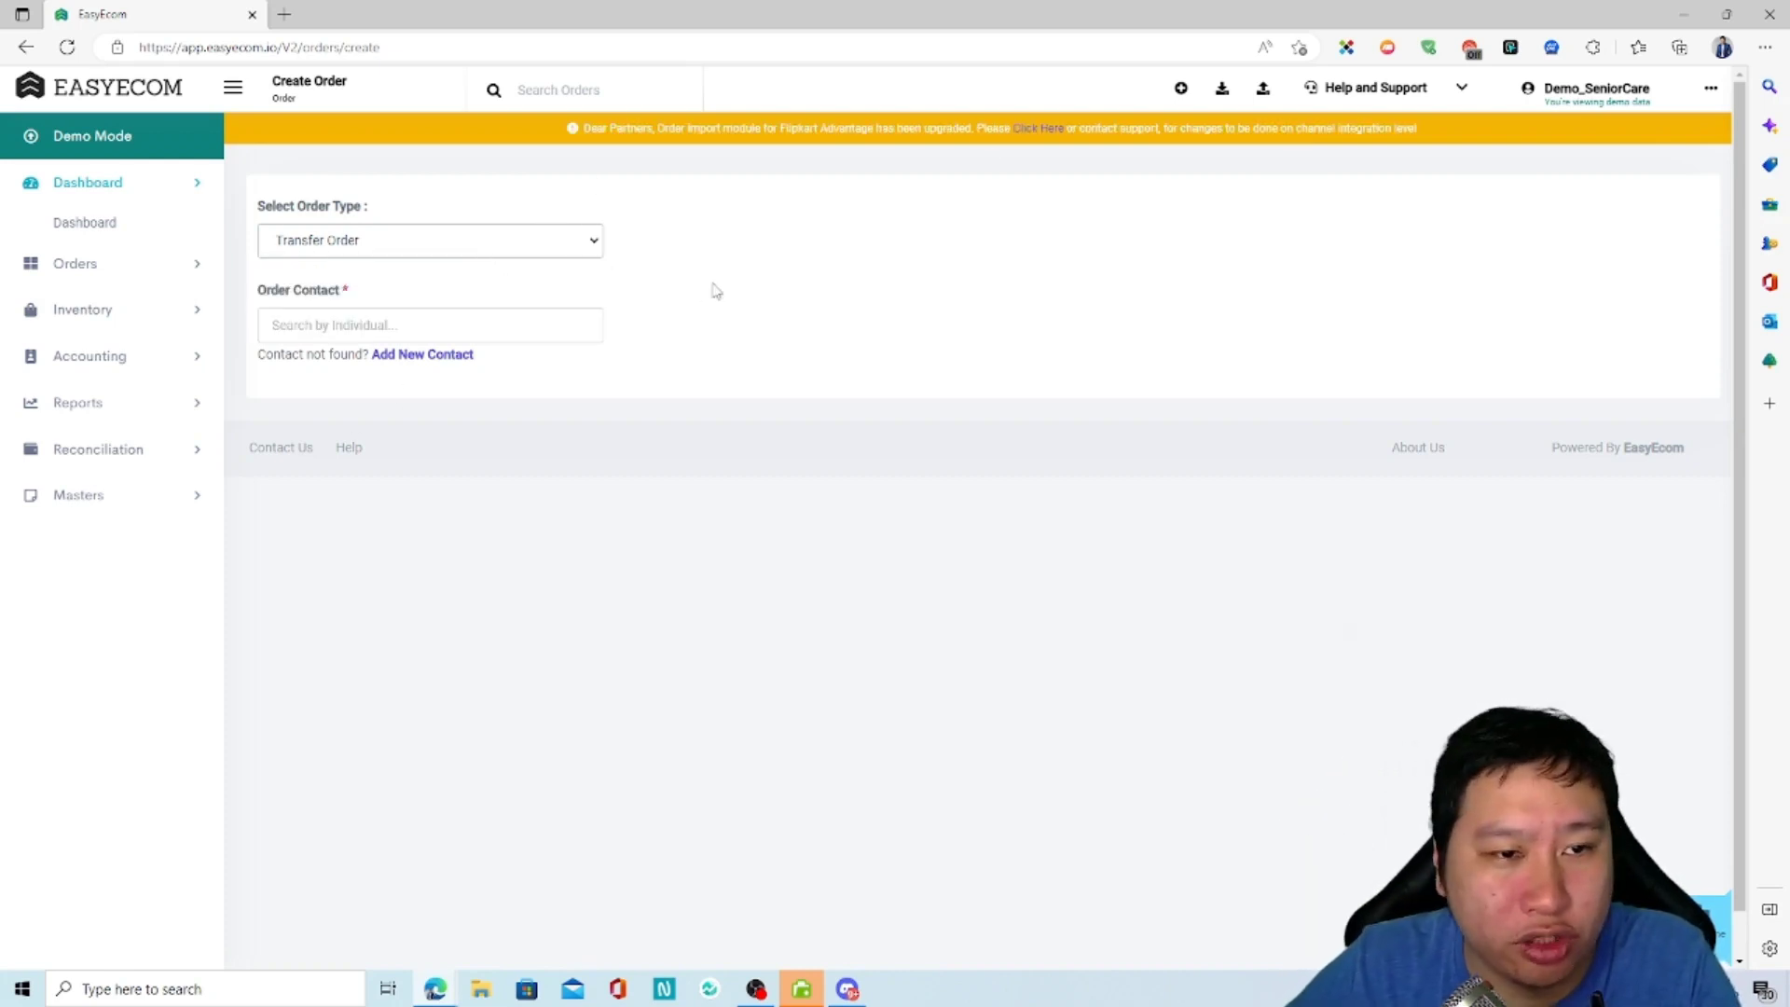
Go to New Orders via the Orders sidebar and scroll through the Ready To Confirm list
{"action": "left_click", "coordinate": [122, 268]}
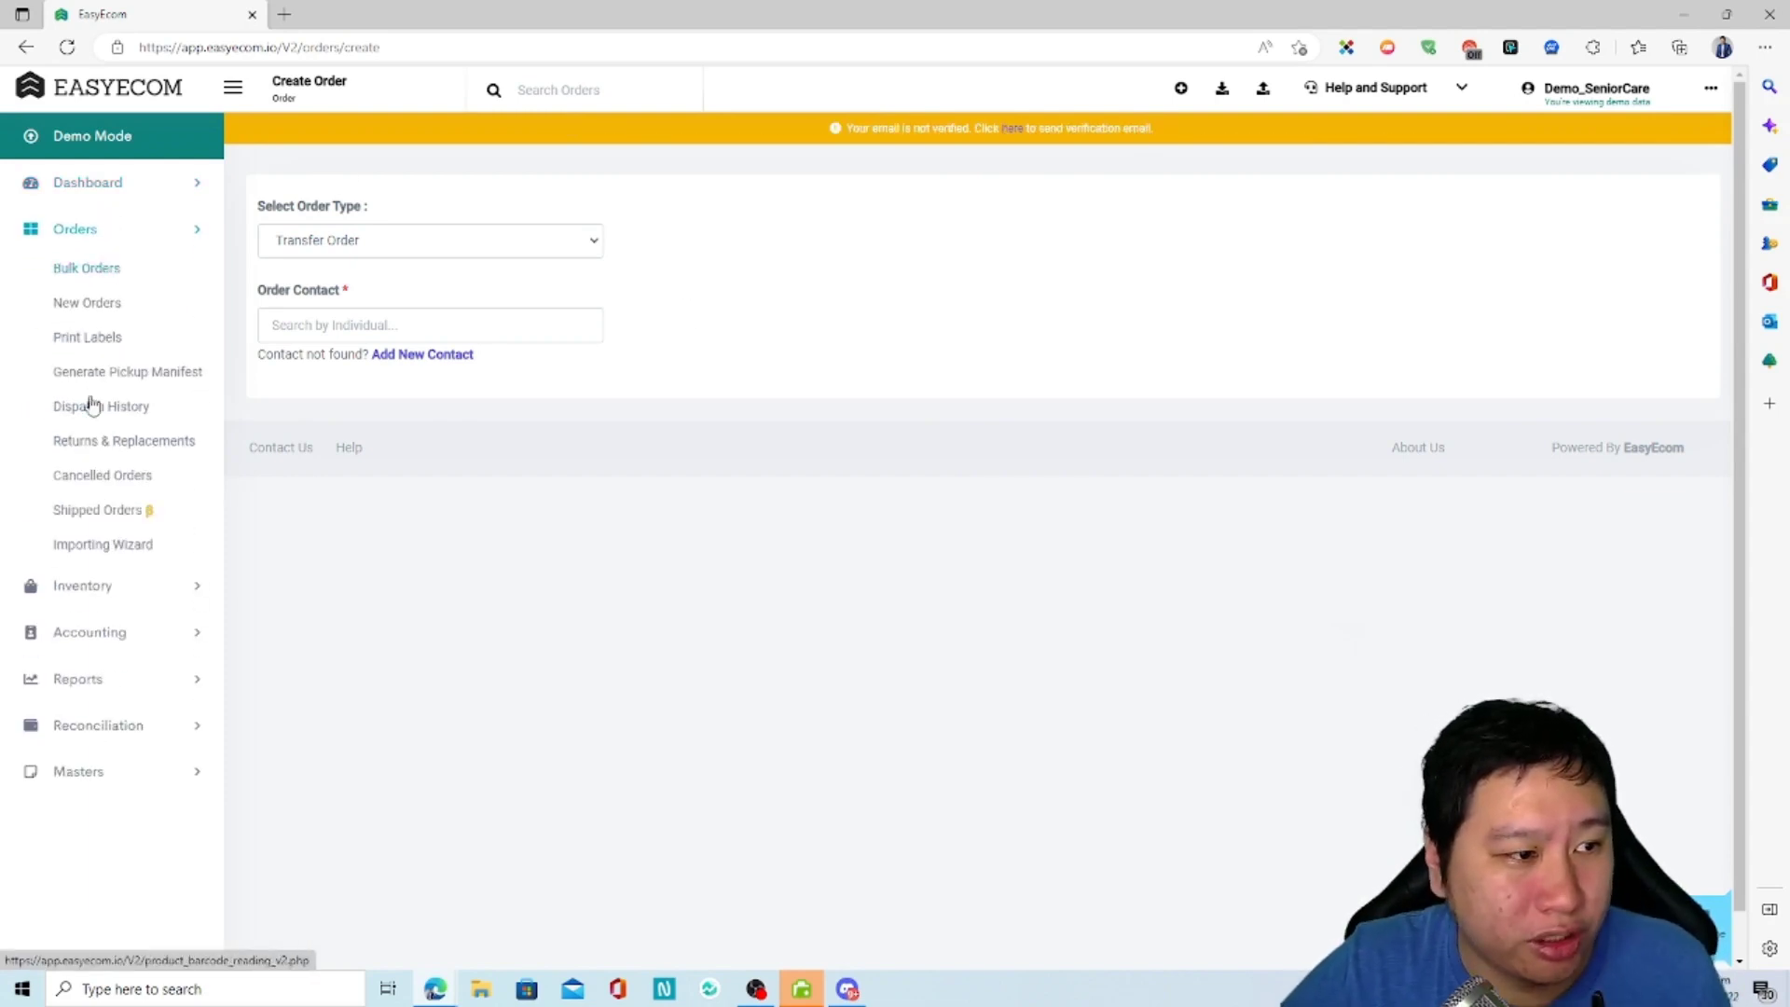
{"action": "left_click", "coordinate": [88, 273]}
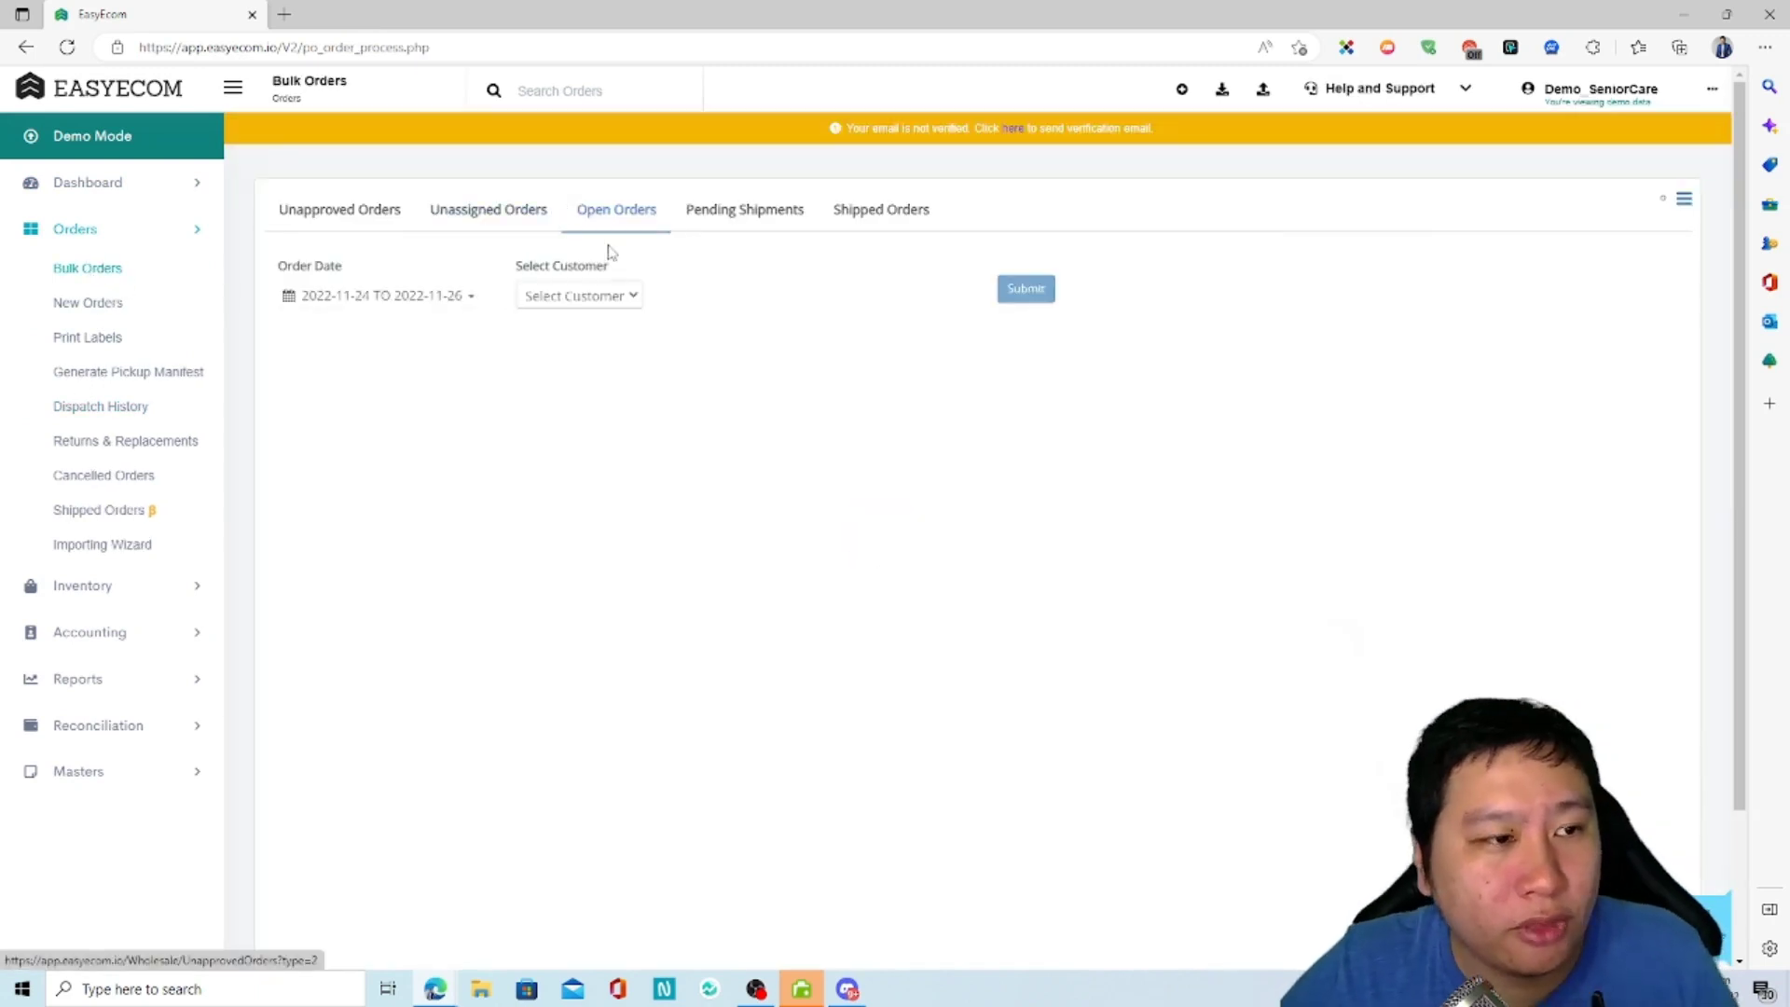
{"action": "left_click", "coordinate": [86, 304]}
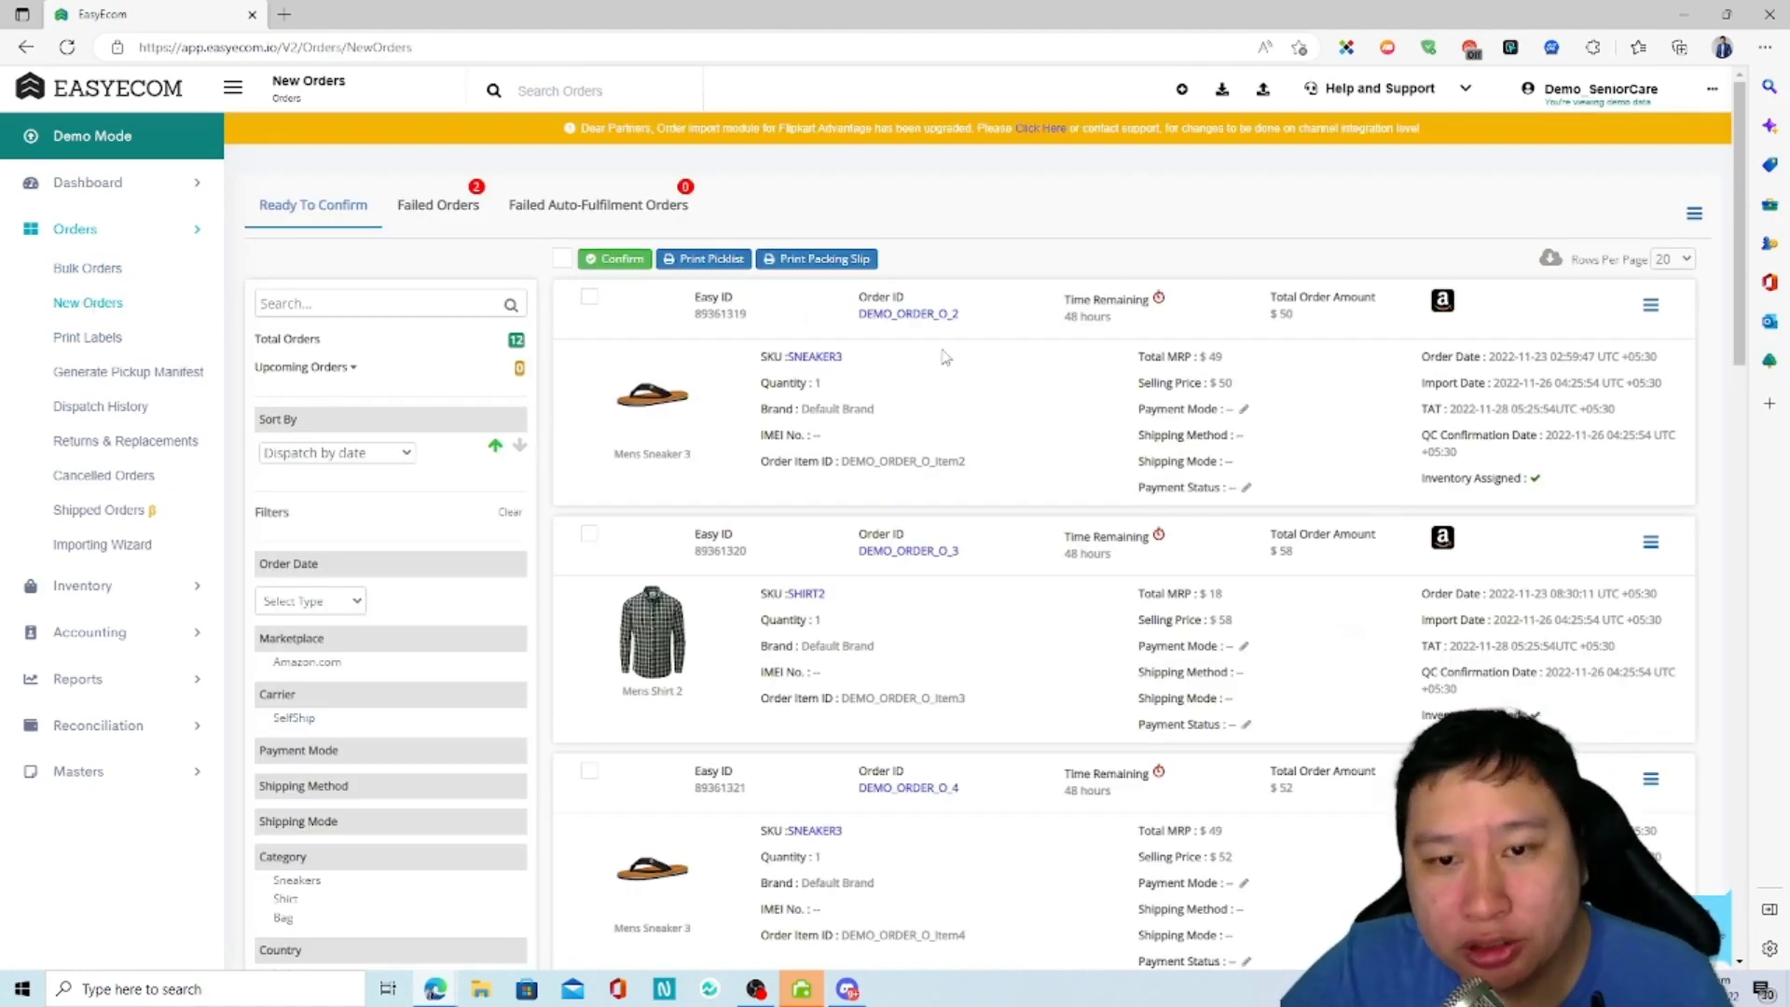
{"action": "scroll", "coordinate": [1454, 546], "scroll_direction": "down", "scroll_amount": 15}
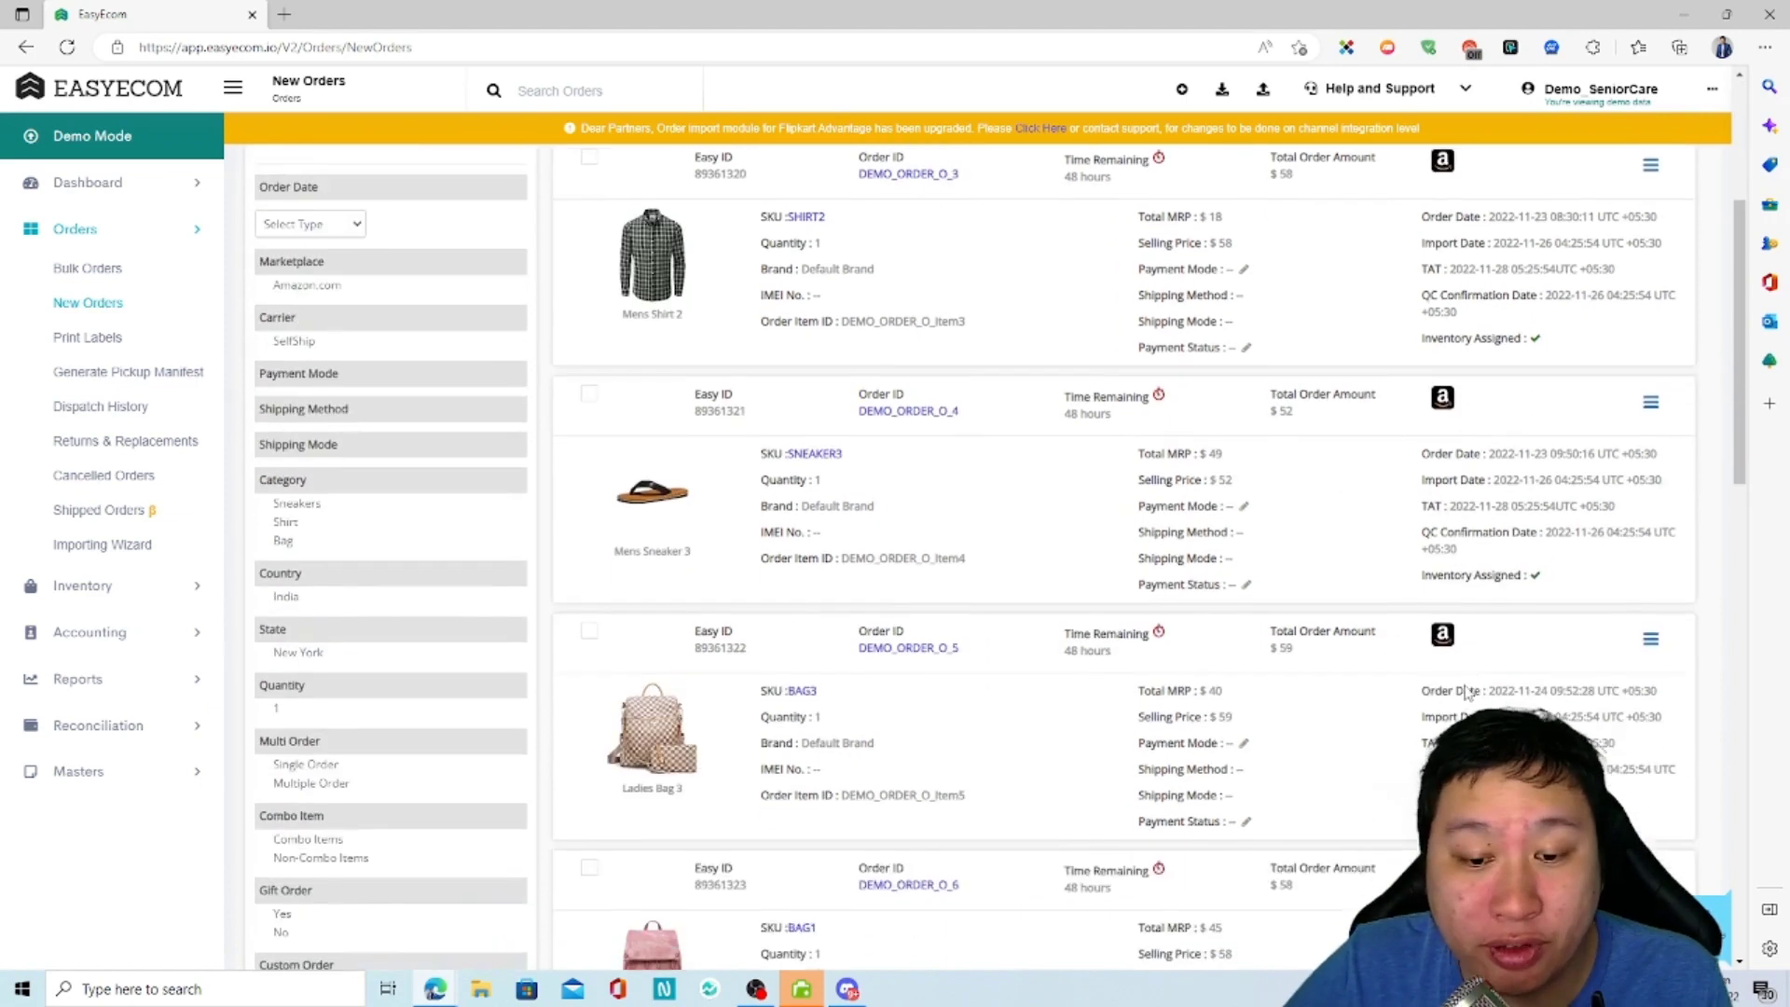
{"action": "scroll", "coordinate": [1418, 766], "scroll_direction": "down", "scroll_amount": 4}
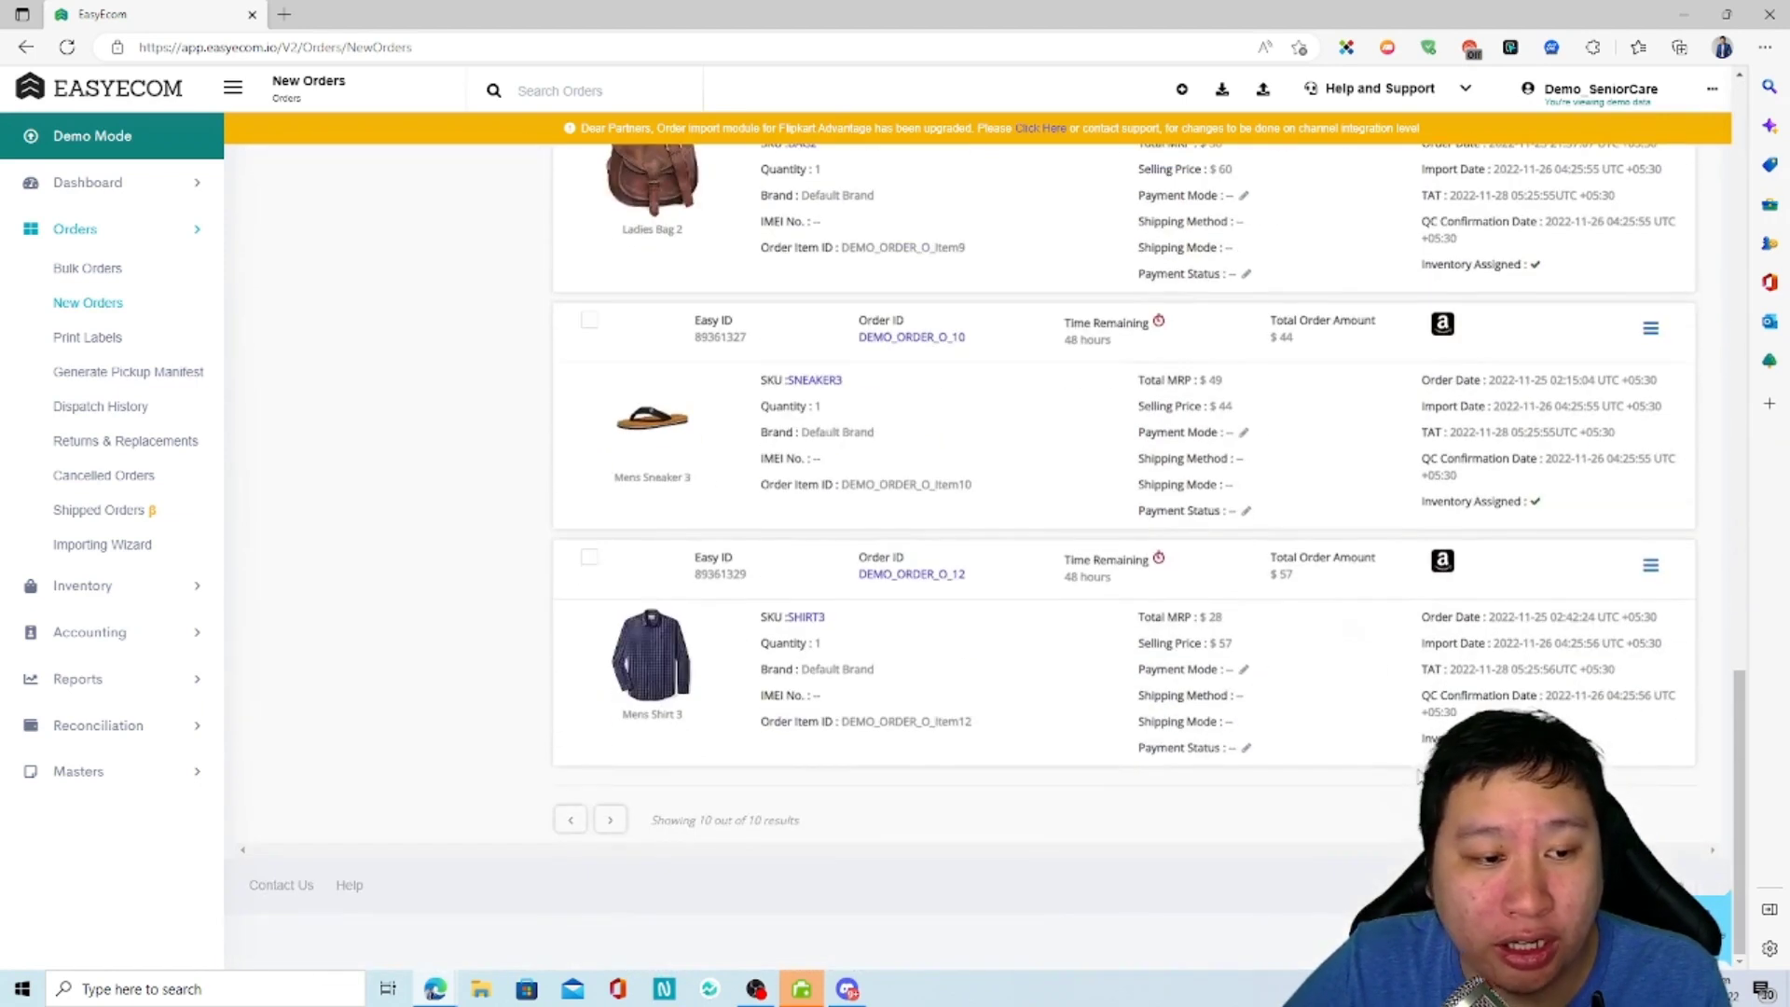
{"action": "scroll", "coordinate": [1419, 766], "scroll_direction": "up", "scroll_amount": 20}
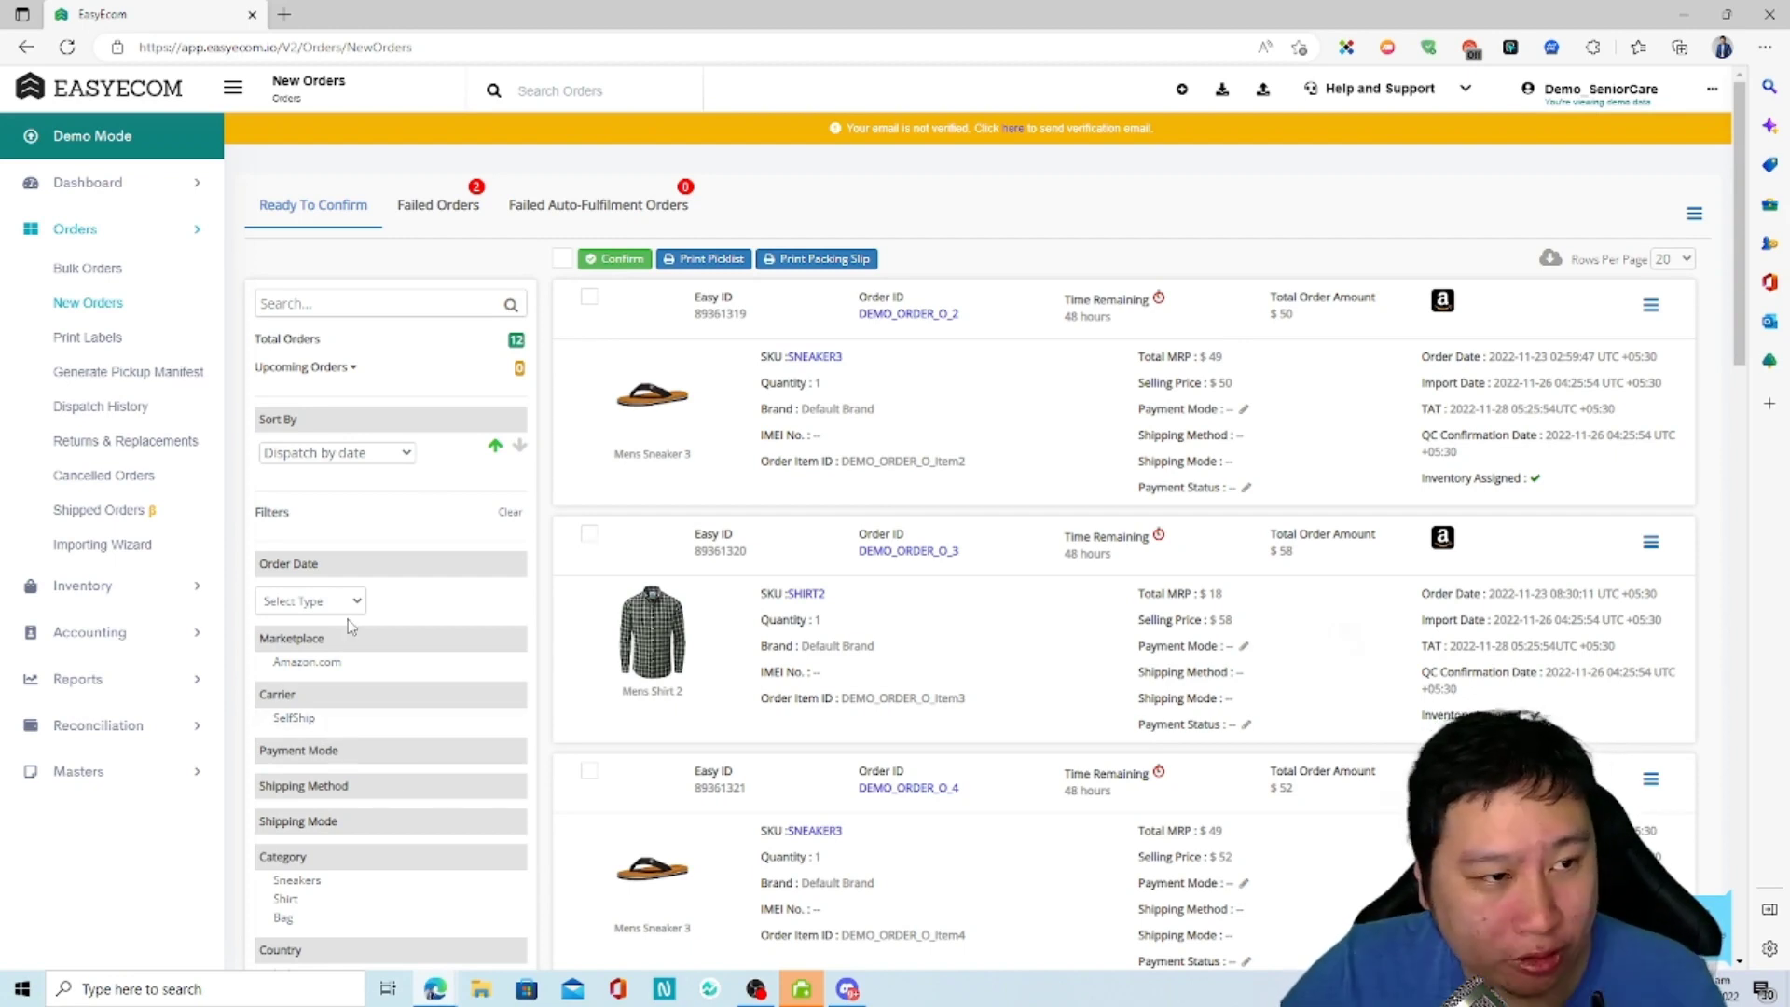
Turn off AdGuard ad blocking for the EasyEcom site
{"action": "left_click", "coordinate": [1428, 46]}
{"action": "left_click", "coordinate": [1401, 306]}
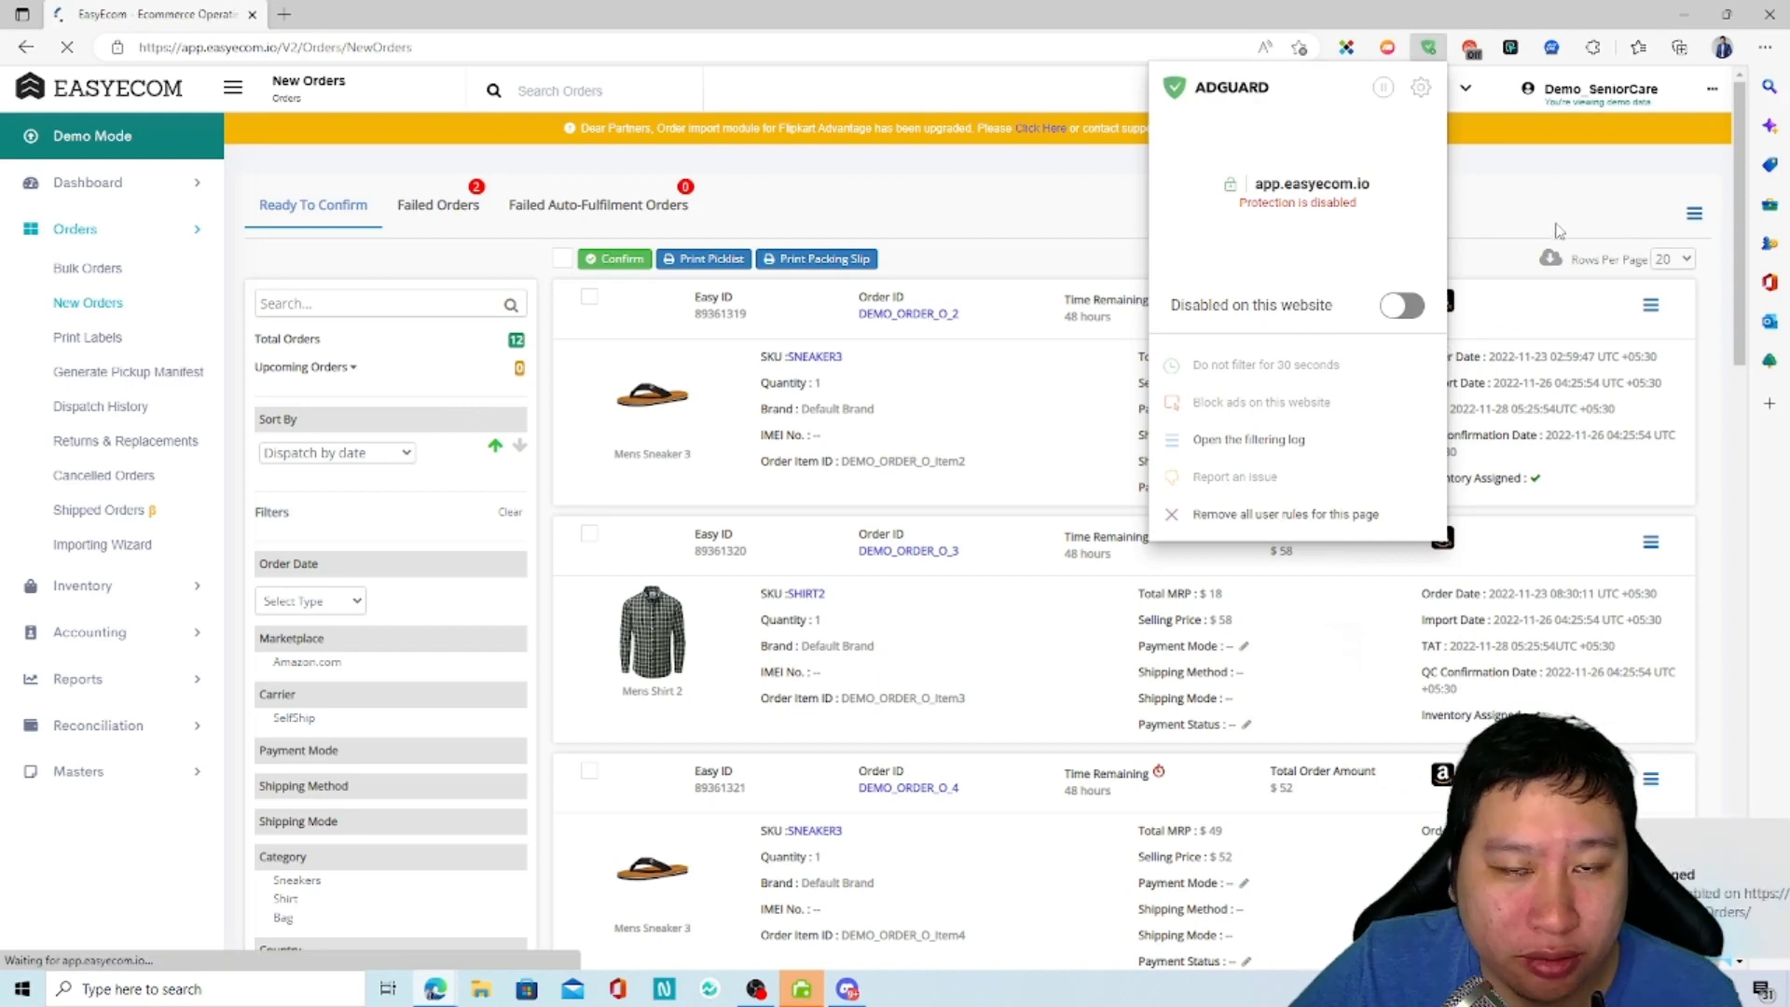
{"action": "left_click", "coordinate": [1684, 238]}
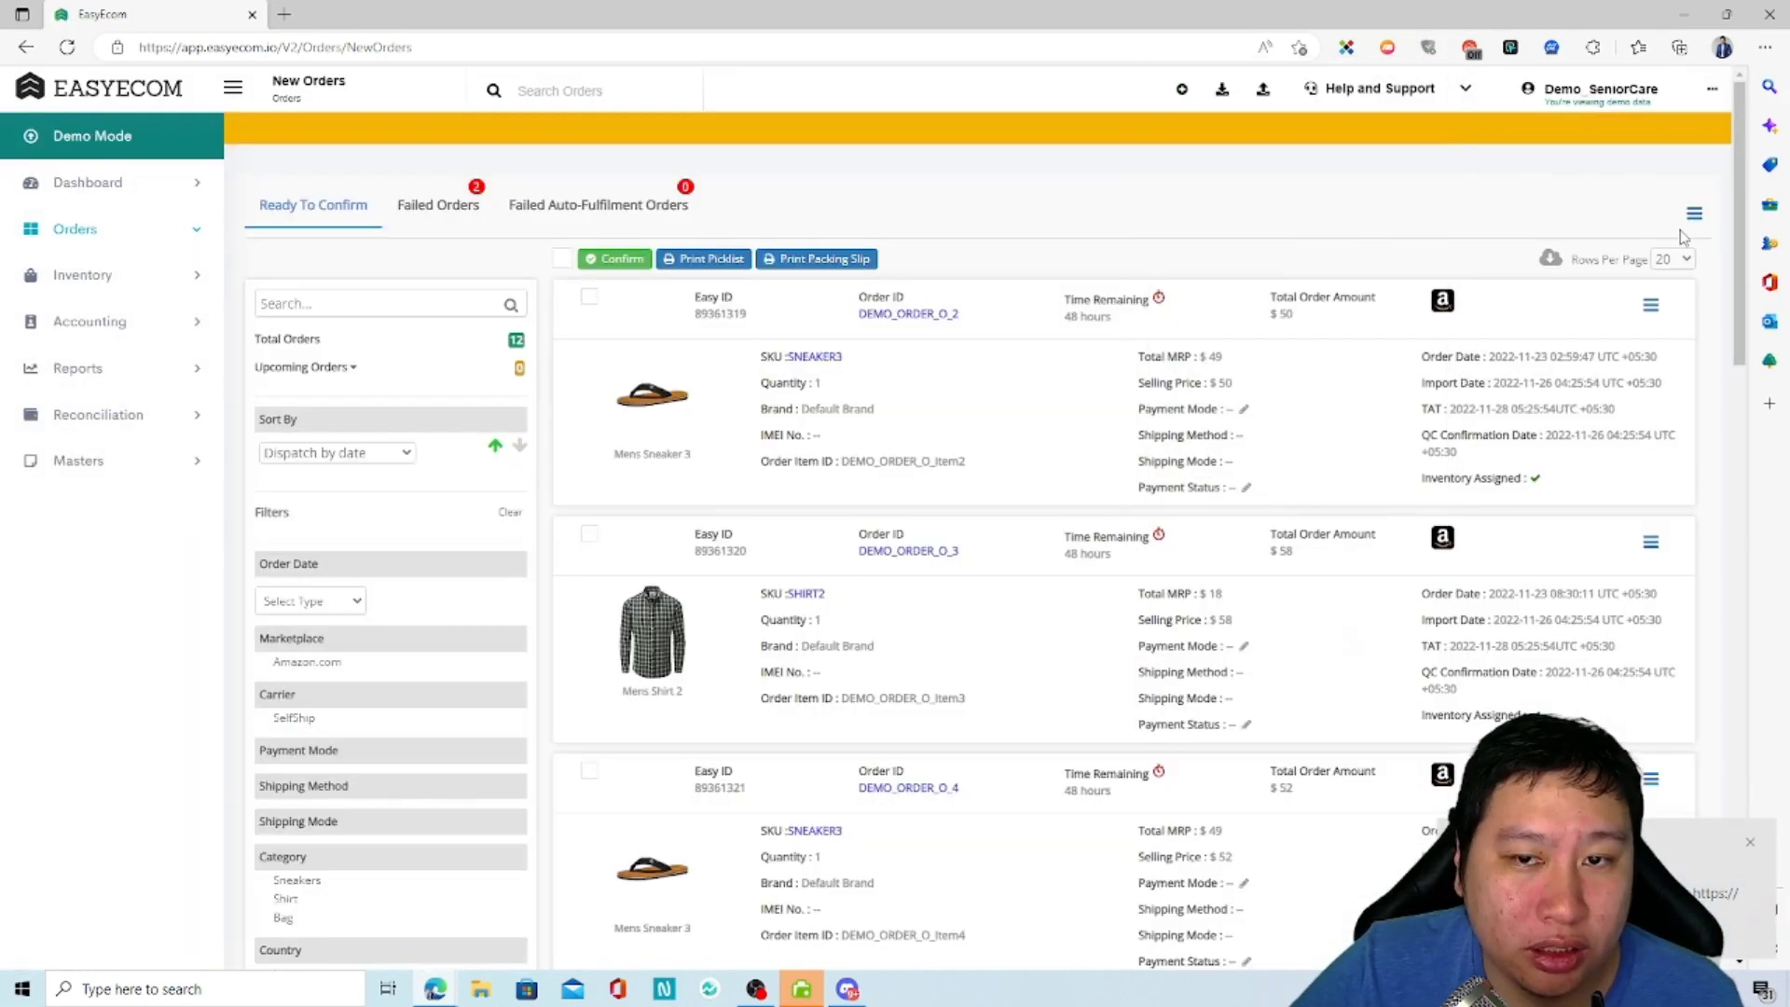
Inspect the action menus for the first order and for the whole order list
{"action": "left_click", "coordinate": [1695, 216]}
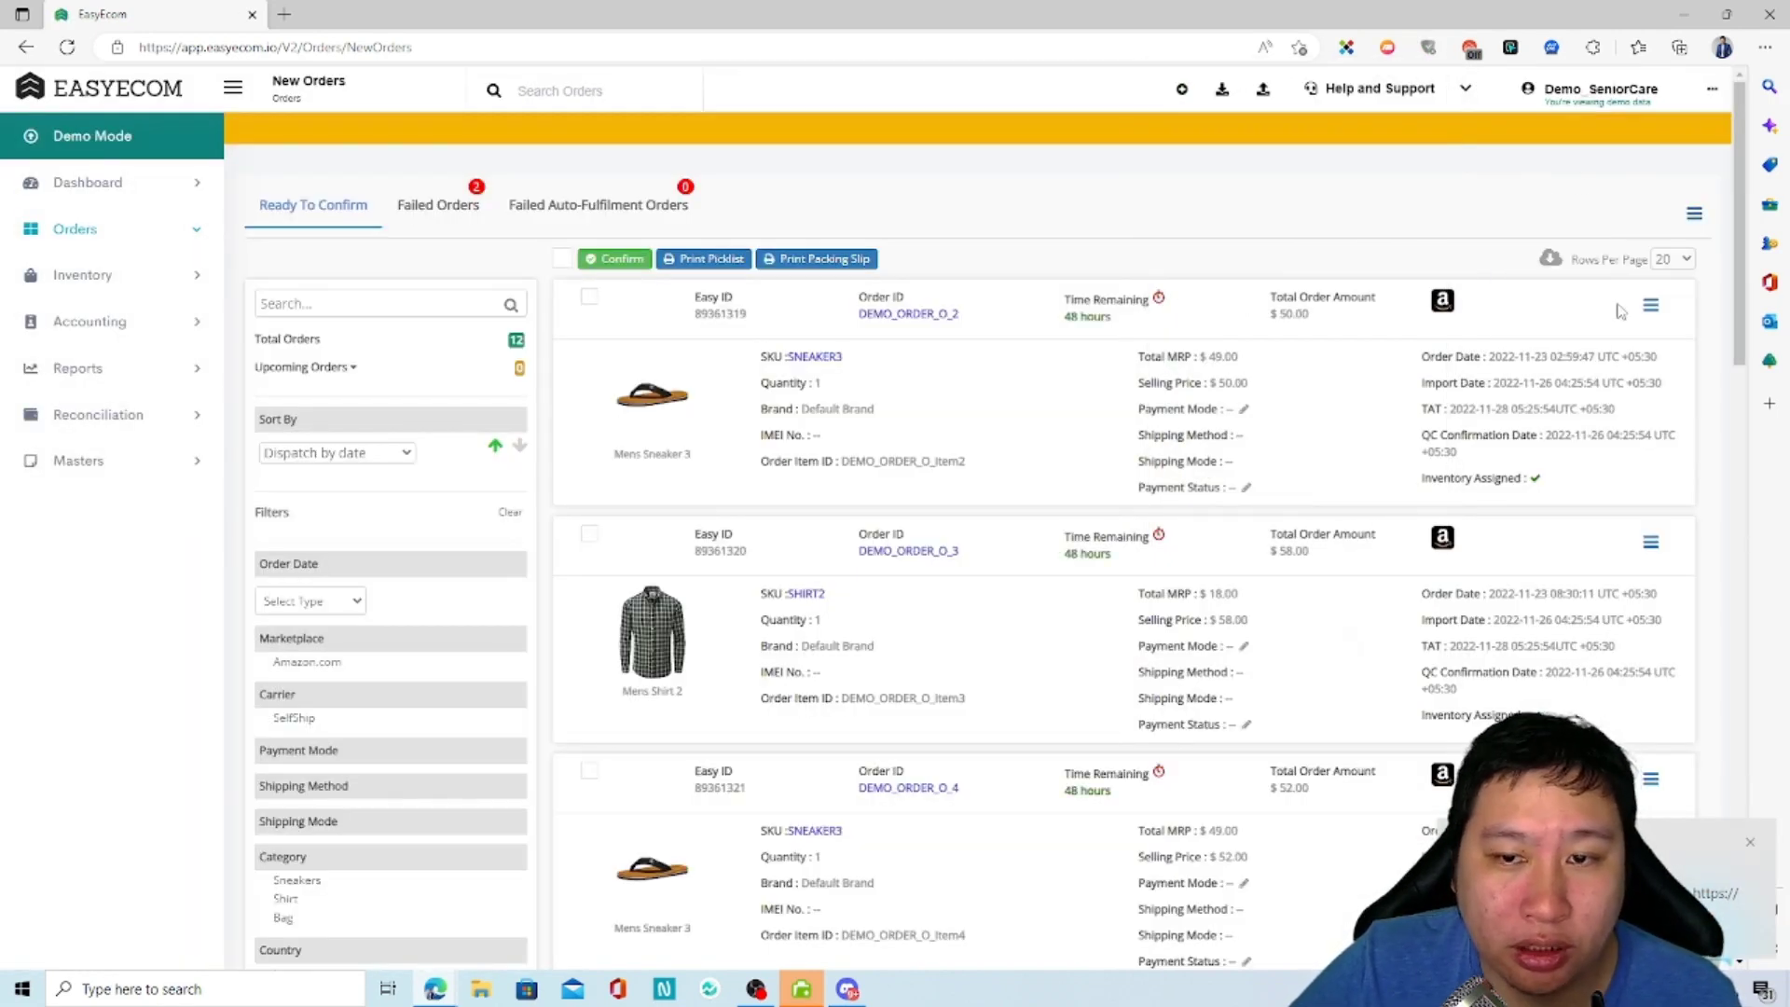
{"action": "left_click", "coordinate": [1650, 306]}
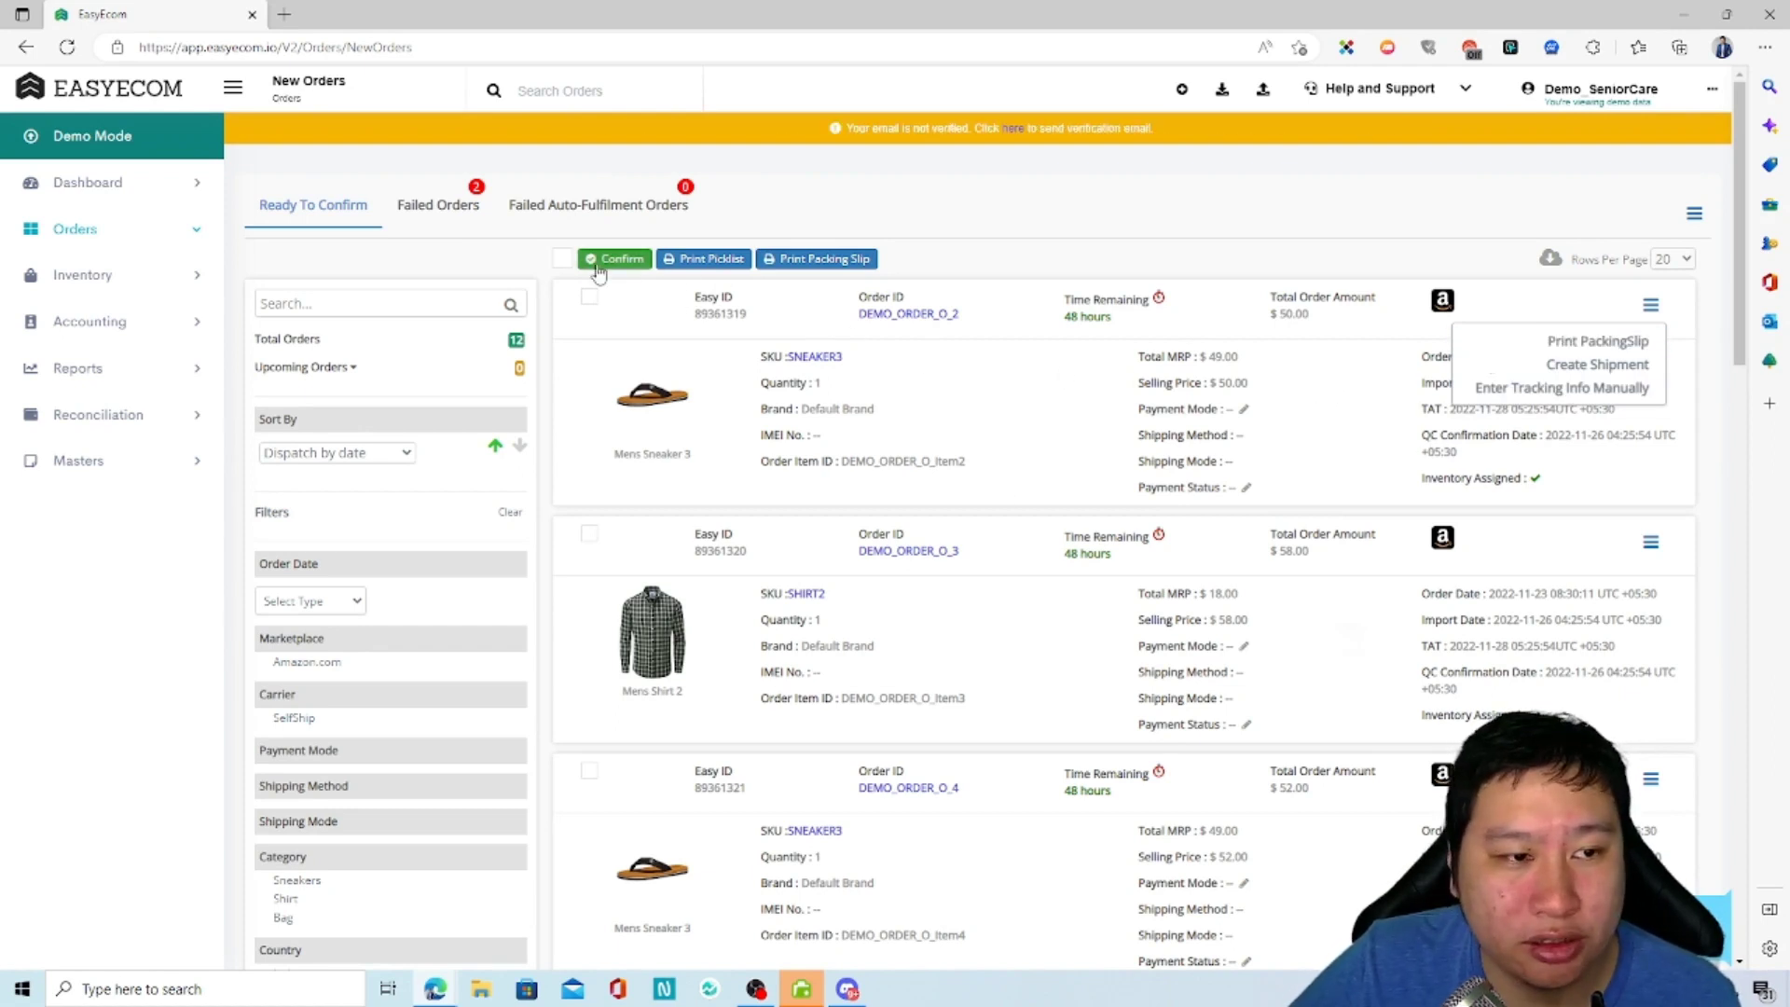
{"action": "left_click", "coordinate": [1413, 233]}
{"action": "left_click", "coordinate": [1696, 220]}
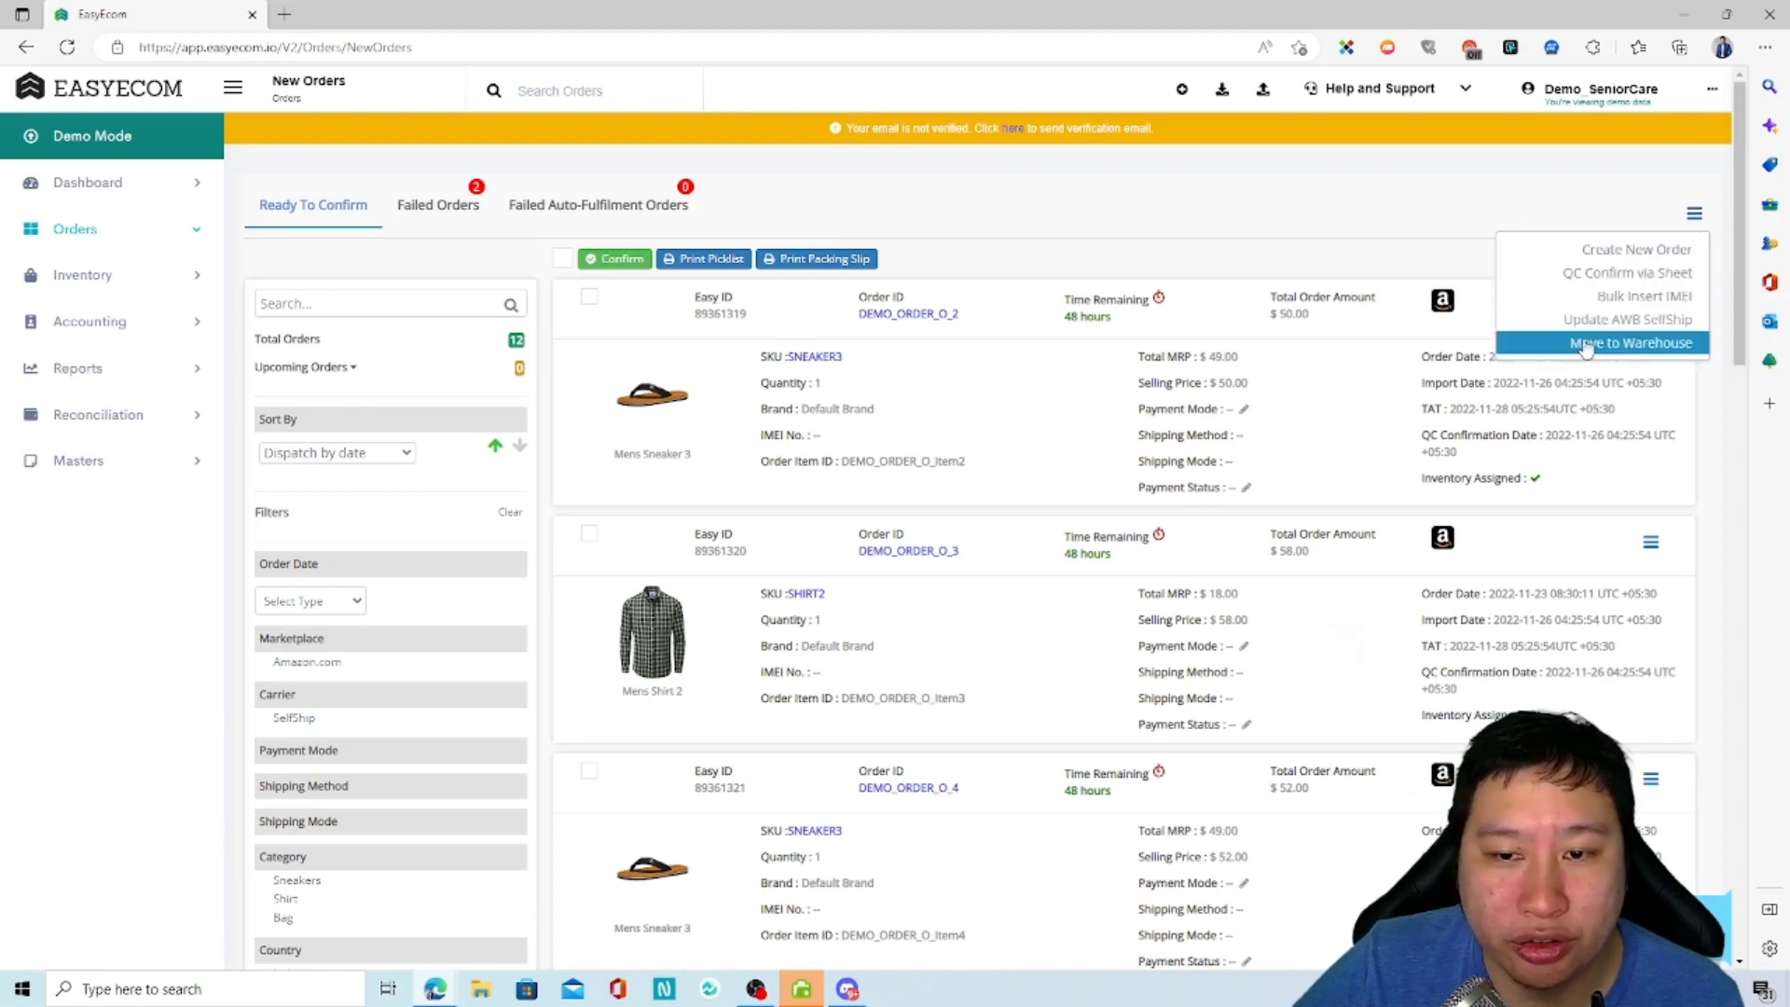
{"action": "left_click", "coordinate": [585, 311]}
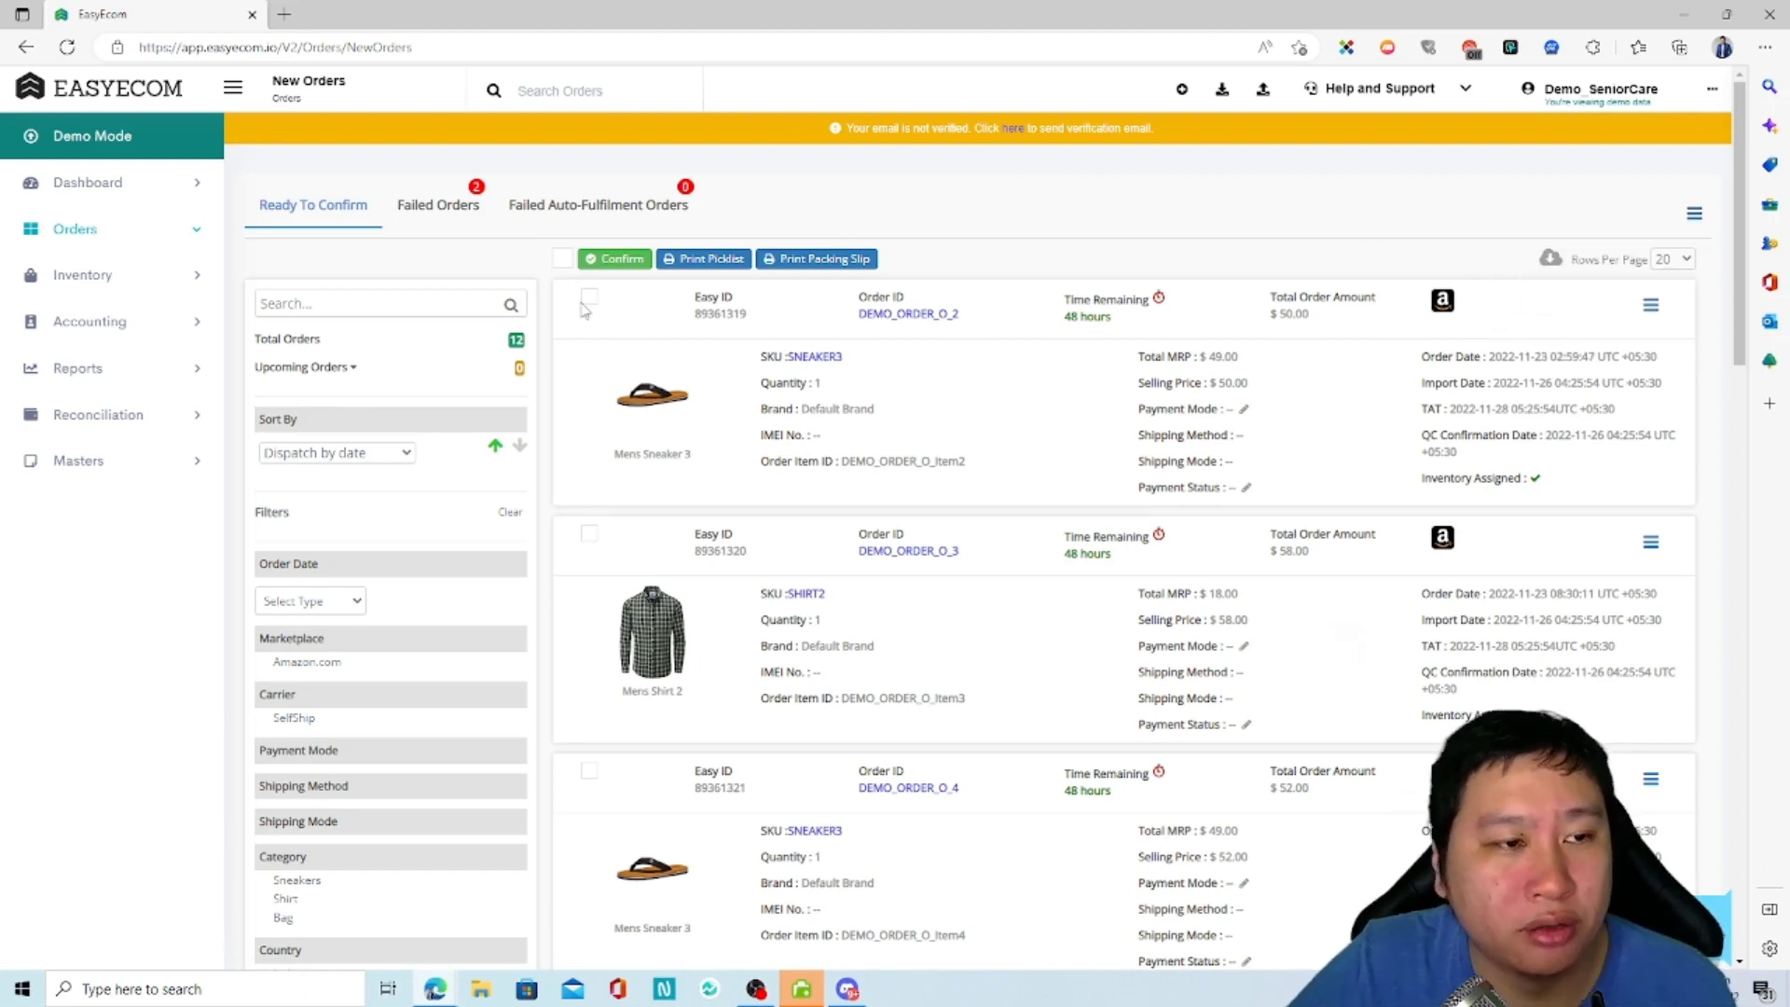
Check the Failed Orders and Failed Auto-Fulfilment Orders tabs, then return to Ready To Confirm
{"action": "left_click", "coordinate": [468, 226]}
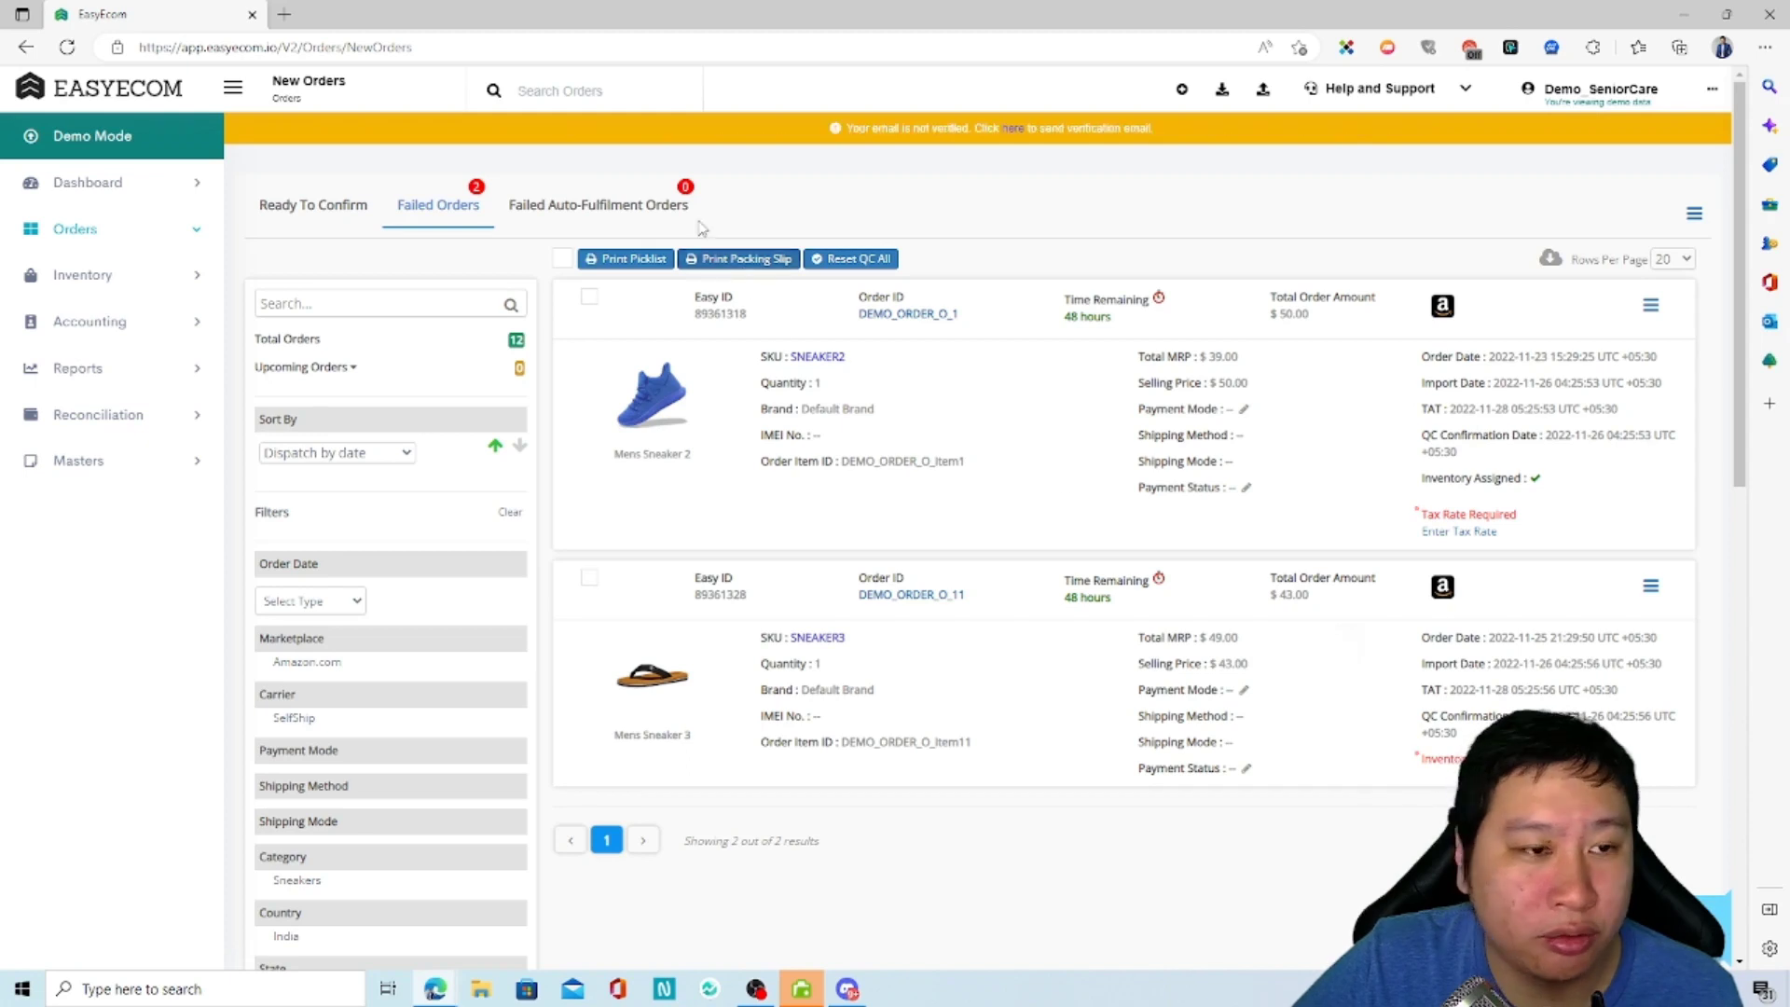
{"action": "left_click", "coordinate": [662, 204]}
{"action": "left_click", "coordinate": [298, 216]}
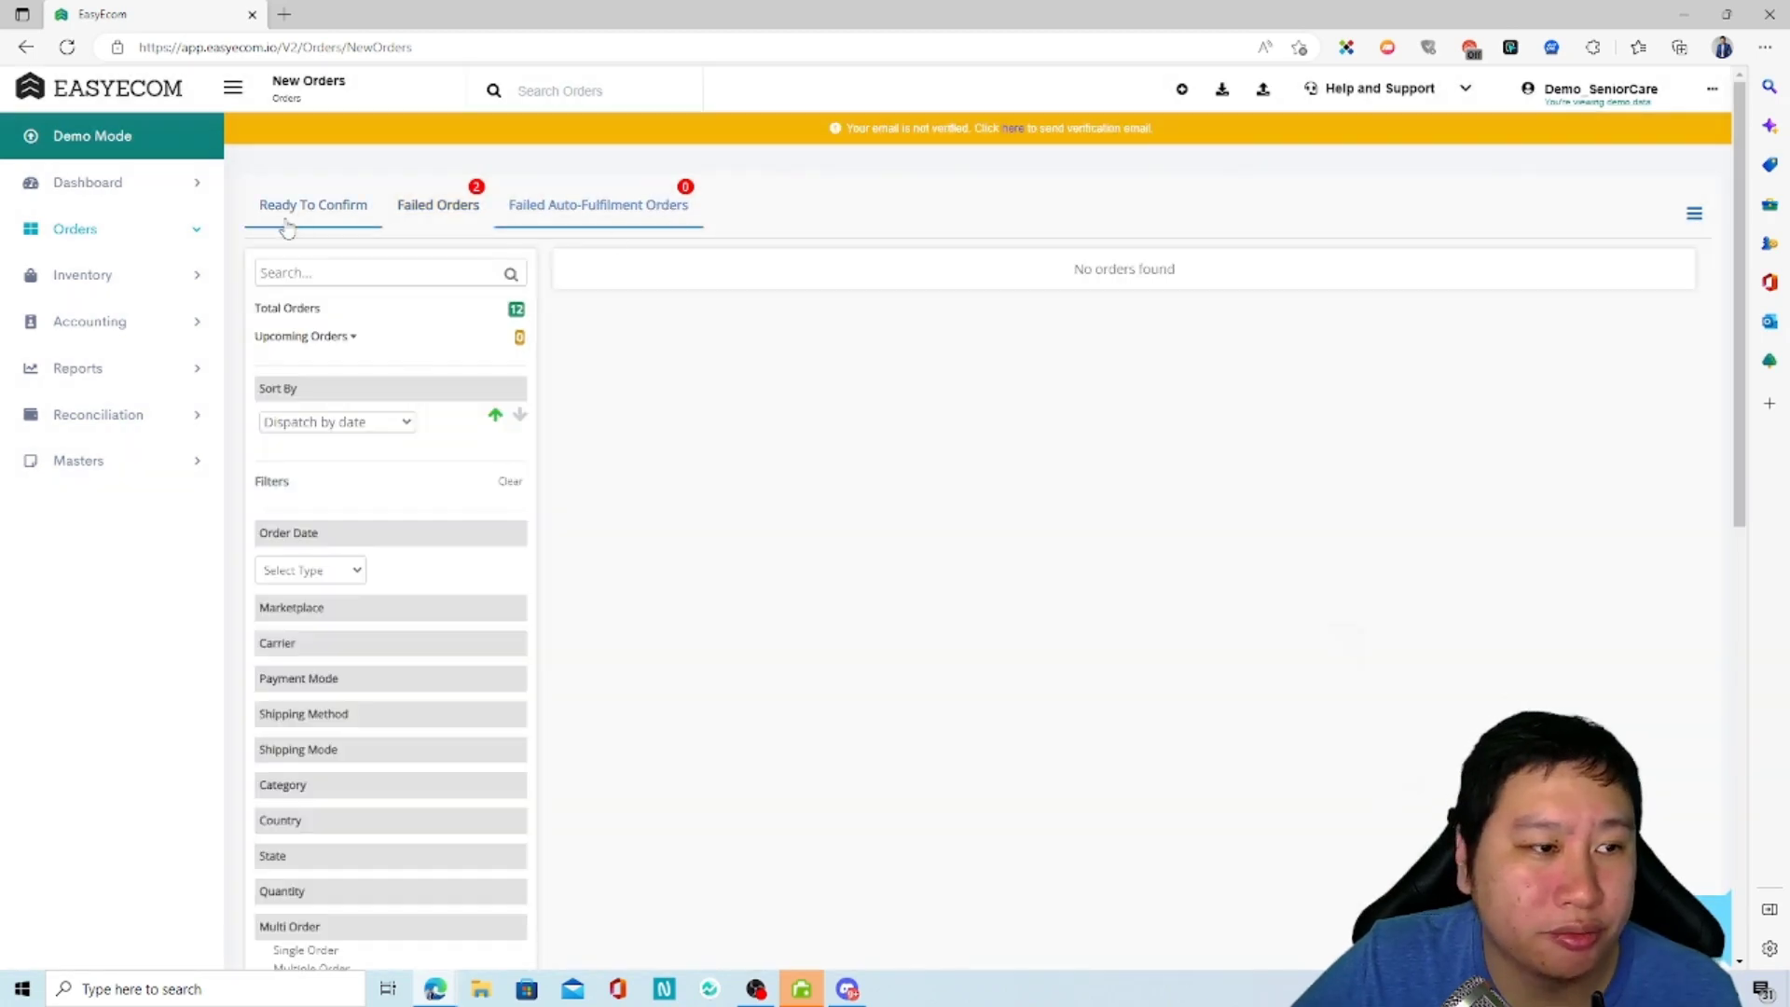
{"action": "left_click", "coordinate": [147, 277]}
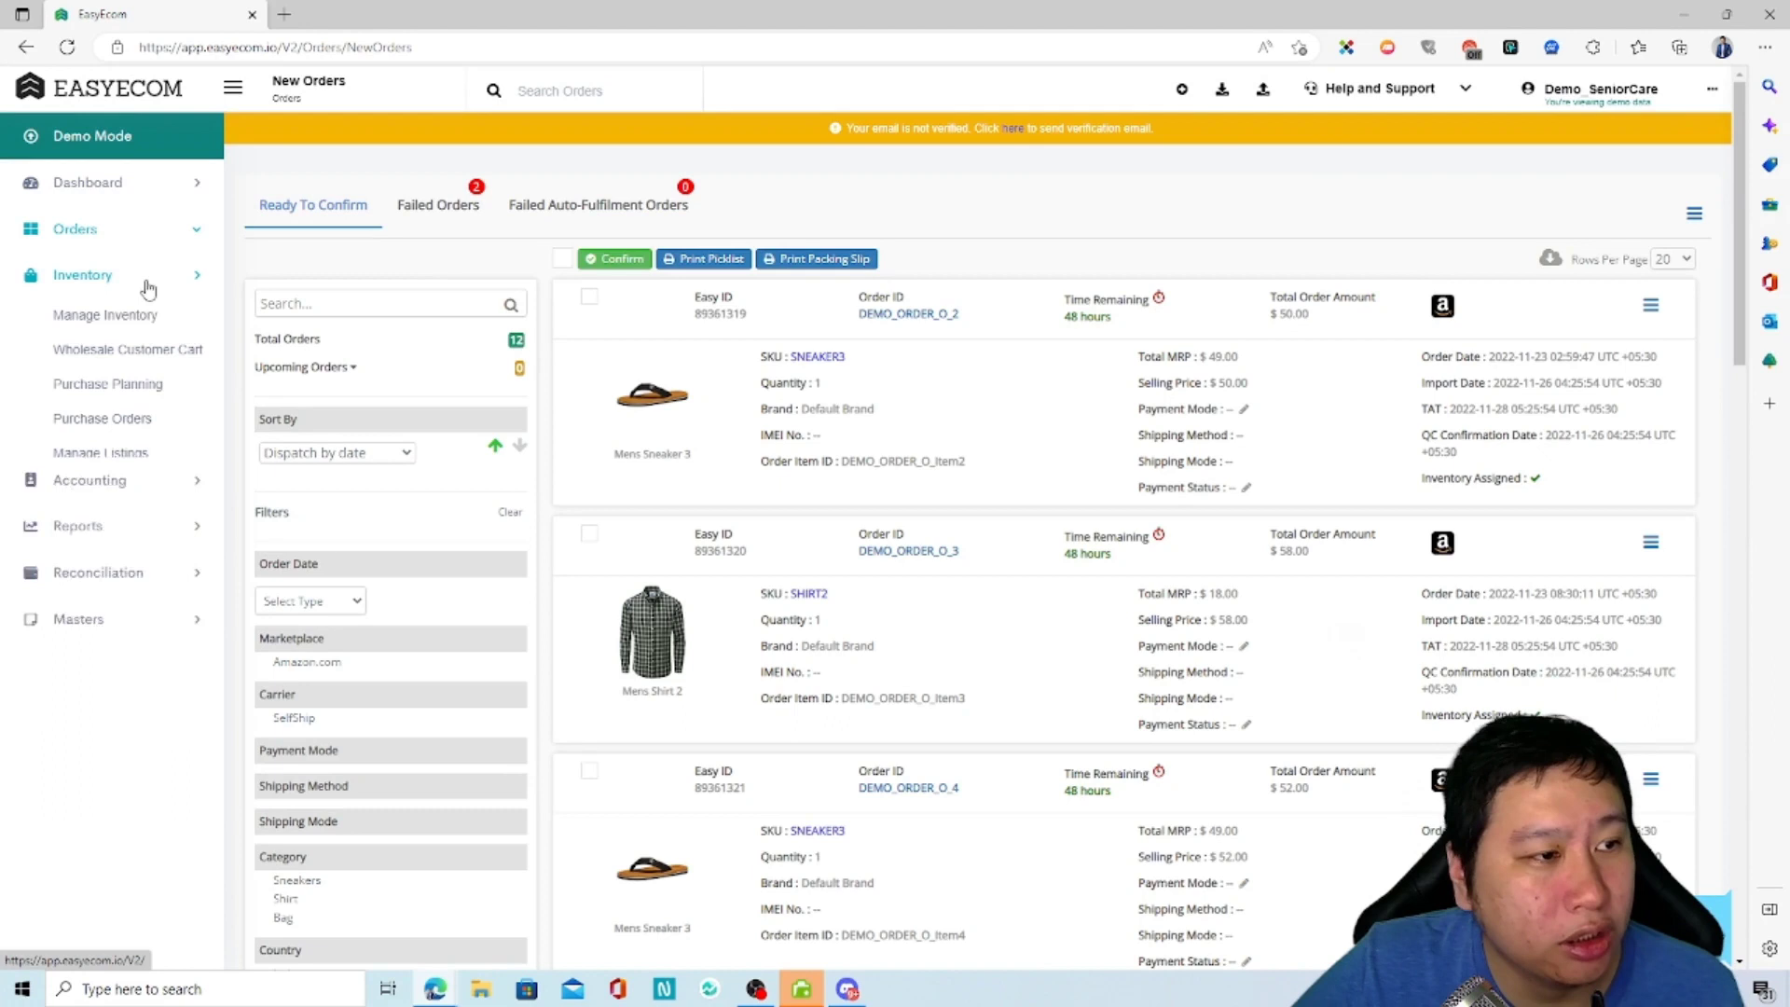
Open Print Labels and cycle through Printed, Ready To Dispatch, Failed Orders and Ready To Print
{"action": "left_click", "coordinate": [114, 233]}
{"action": "left_click", "coordinate": [93, 339]}
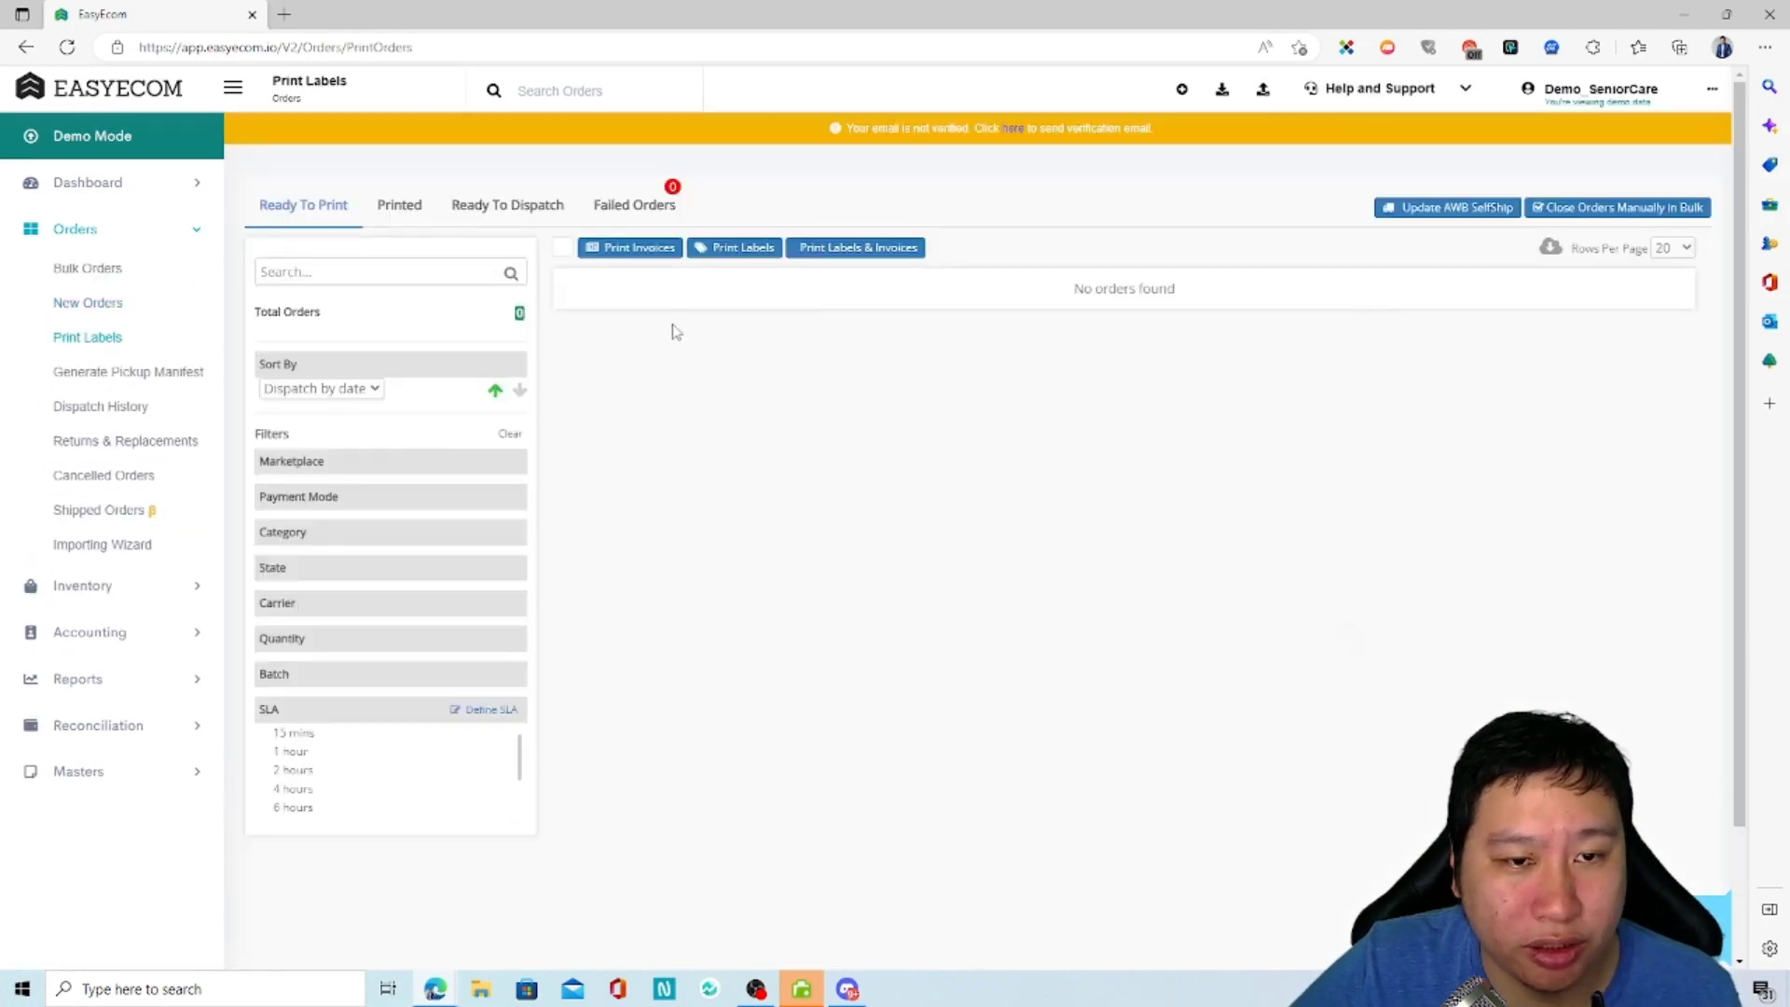
{"action": "left_click", "coordinate": [401, 207]}
{"action": "left_click", "coordinate": [494, 216]}
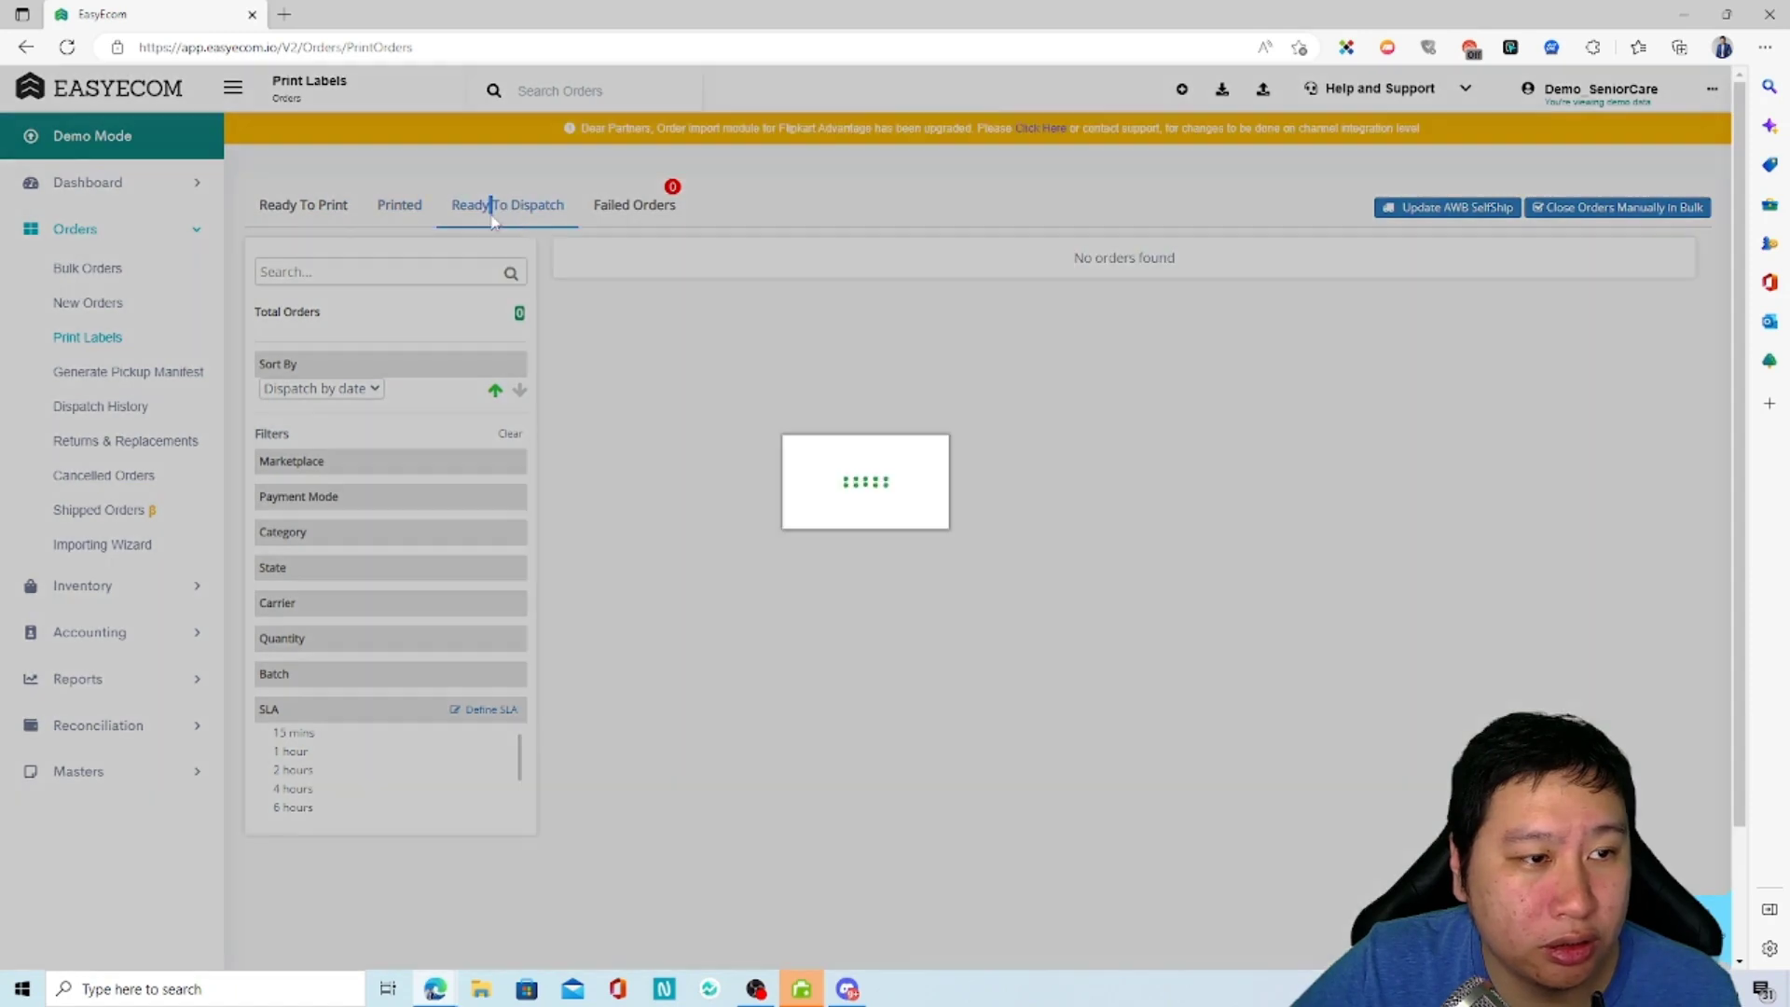
{"action": "left_click", "coordinate": [632, 214]}
{"action": "left_click", "coordinate": [362, 220]}
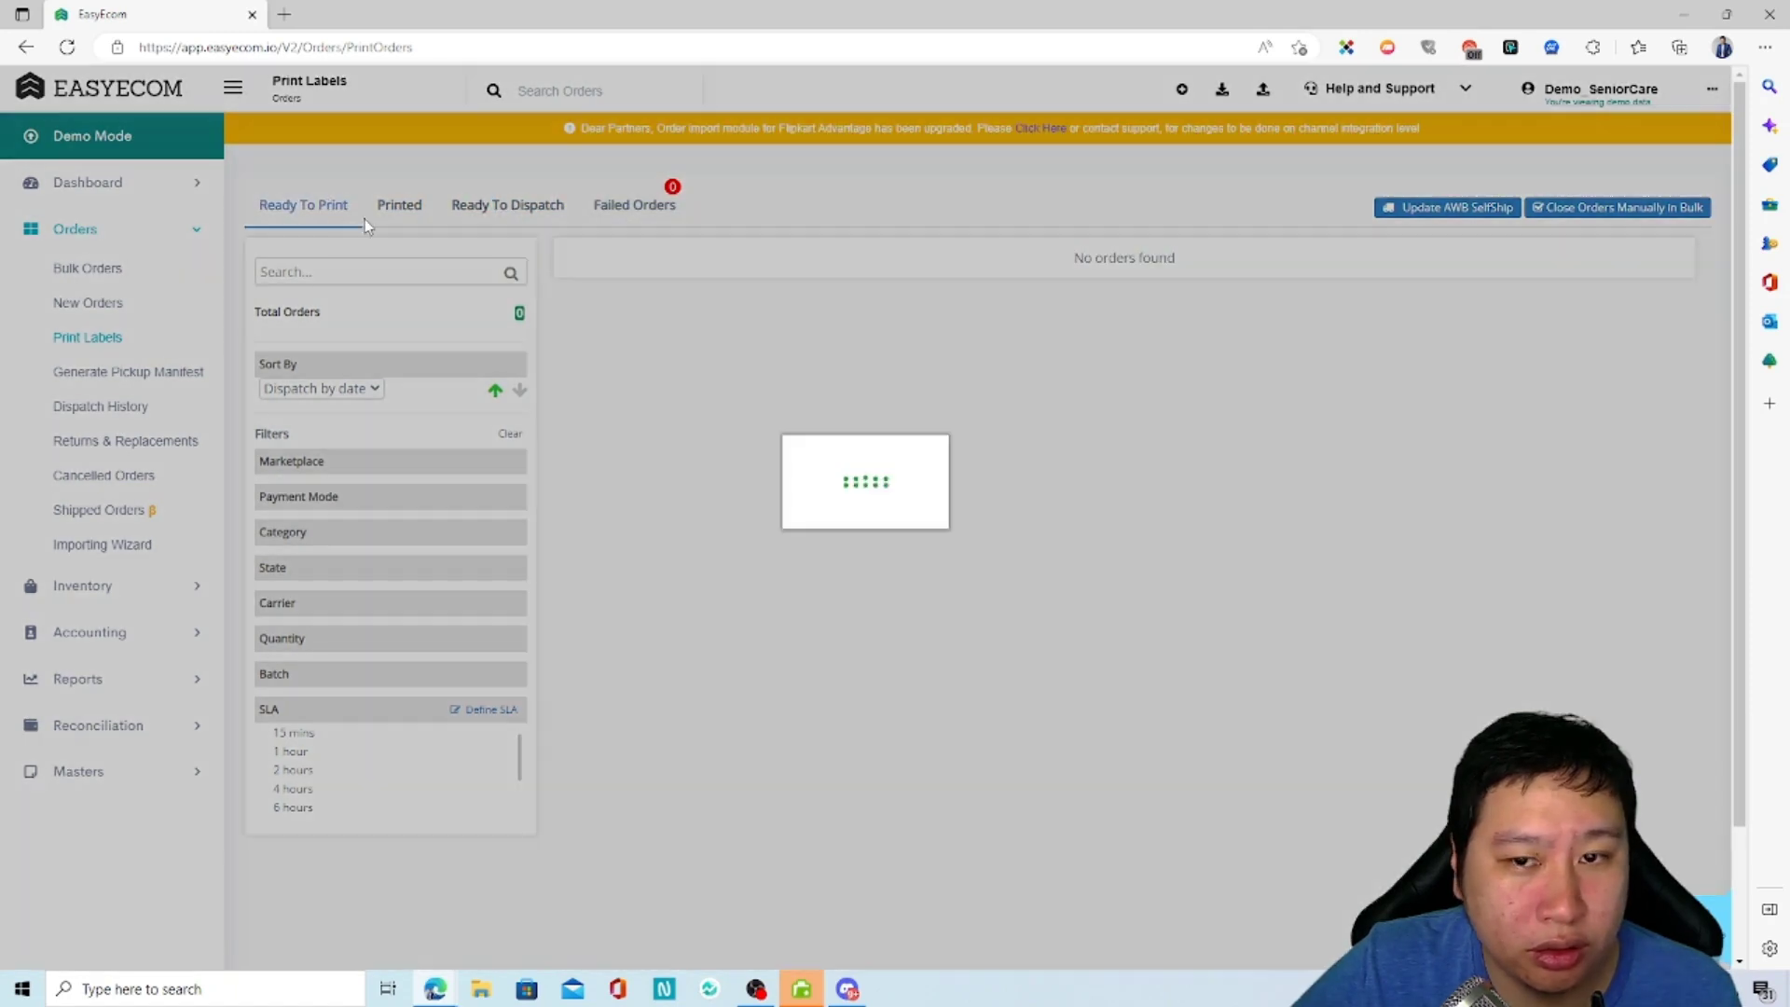
Open Generate Pickup Manifest and check its Marketplace dropdown, which offers no marketplaces
{"action": "left_click", "coordinate": [97, 373]}
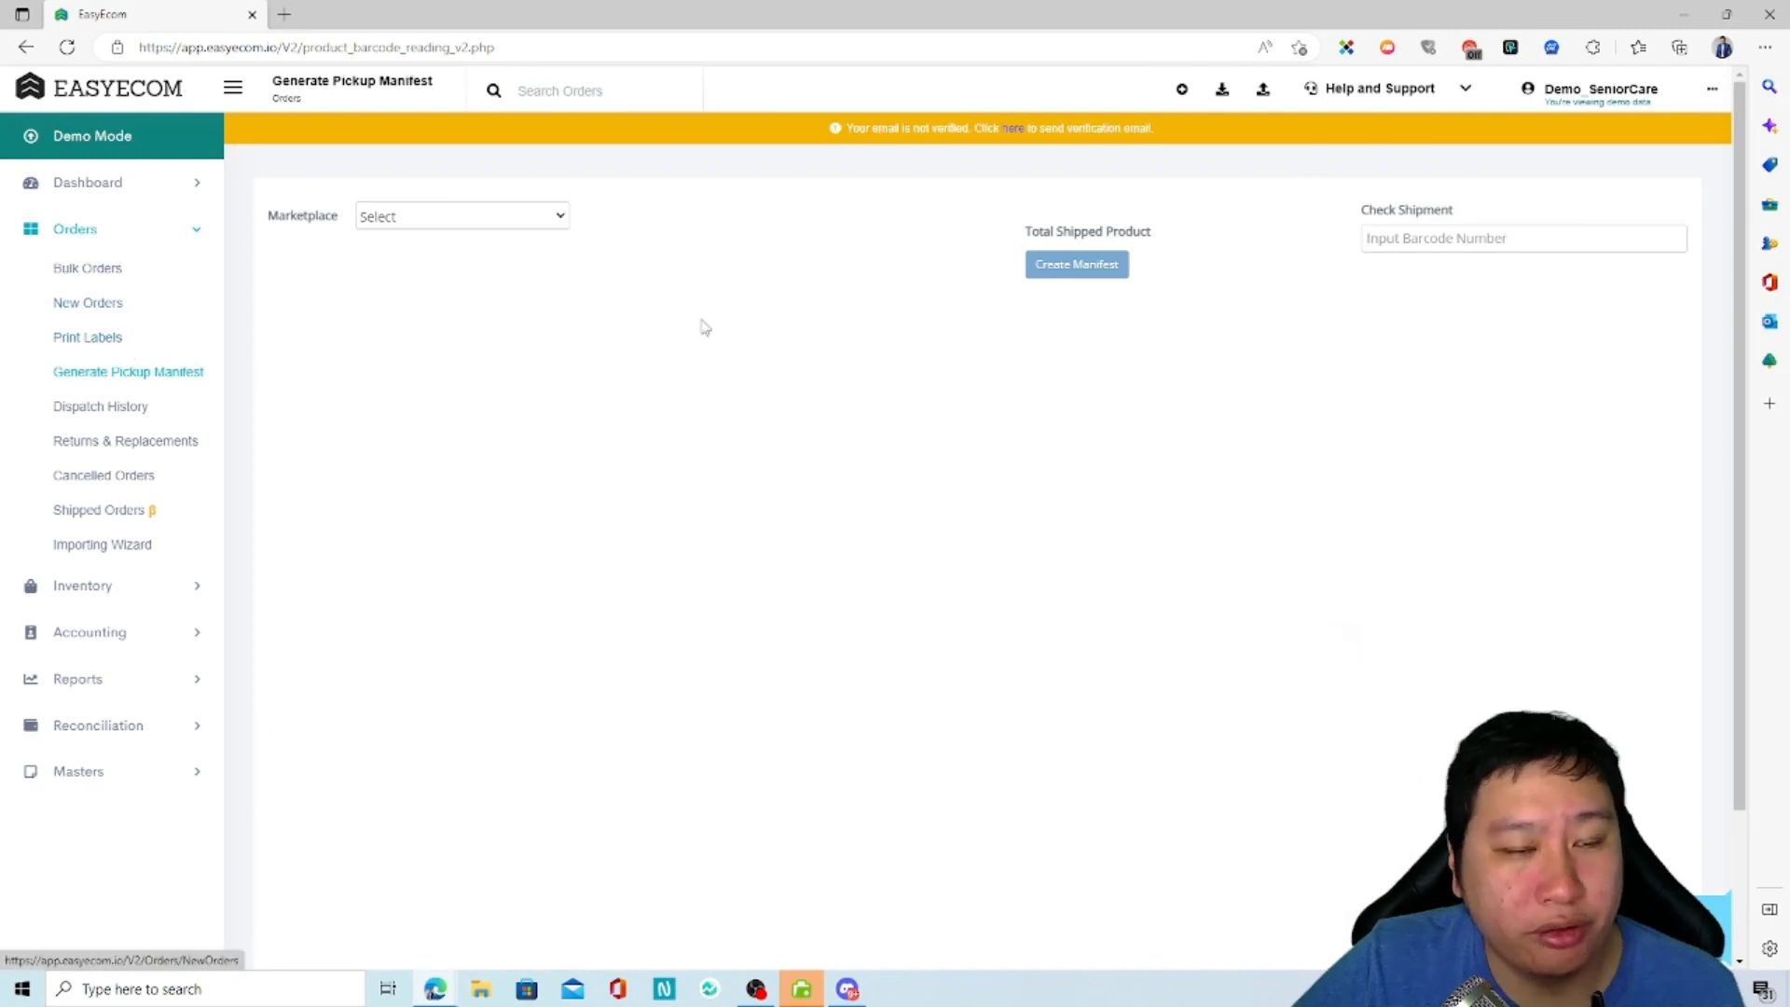
{"action": "left_click", "coordinate": [489, 209]}
{"action": "left_click", "coordinate": [403, 277]}
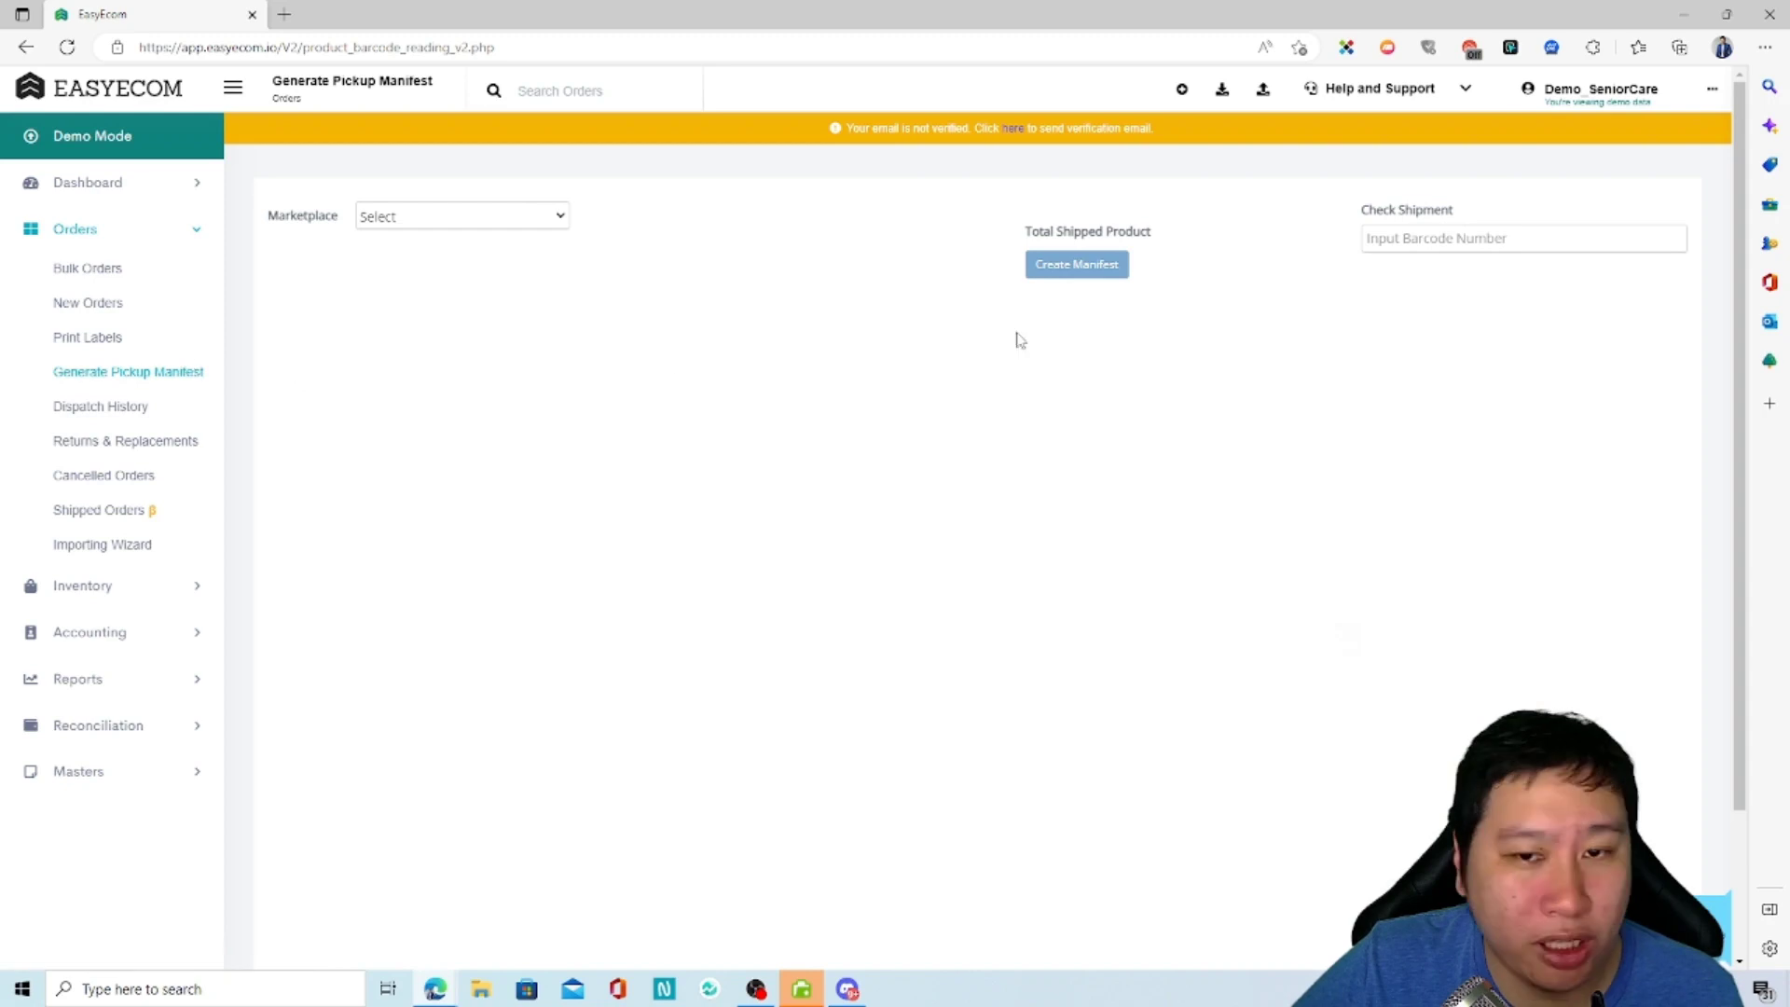
{"action": "left_click", "coordinate": [518, 218]}
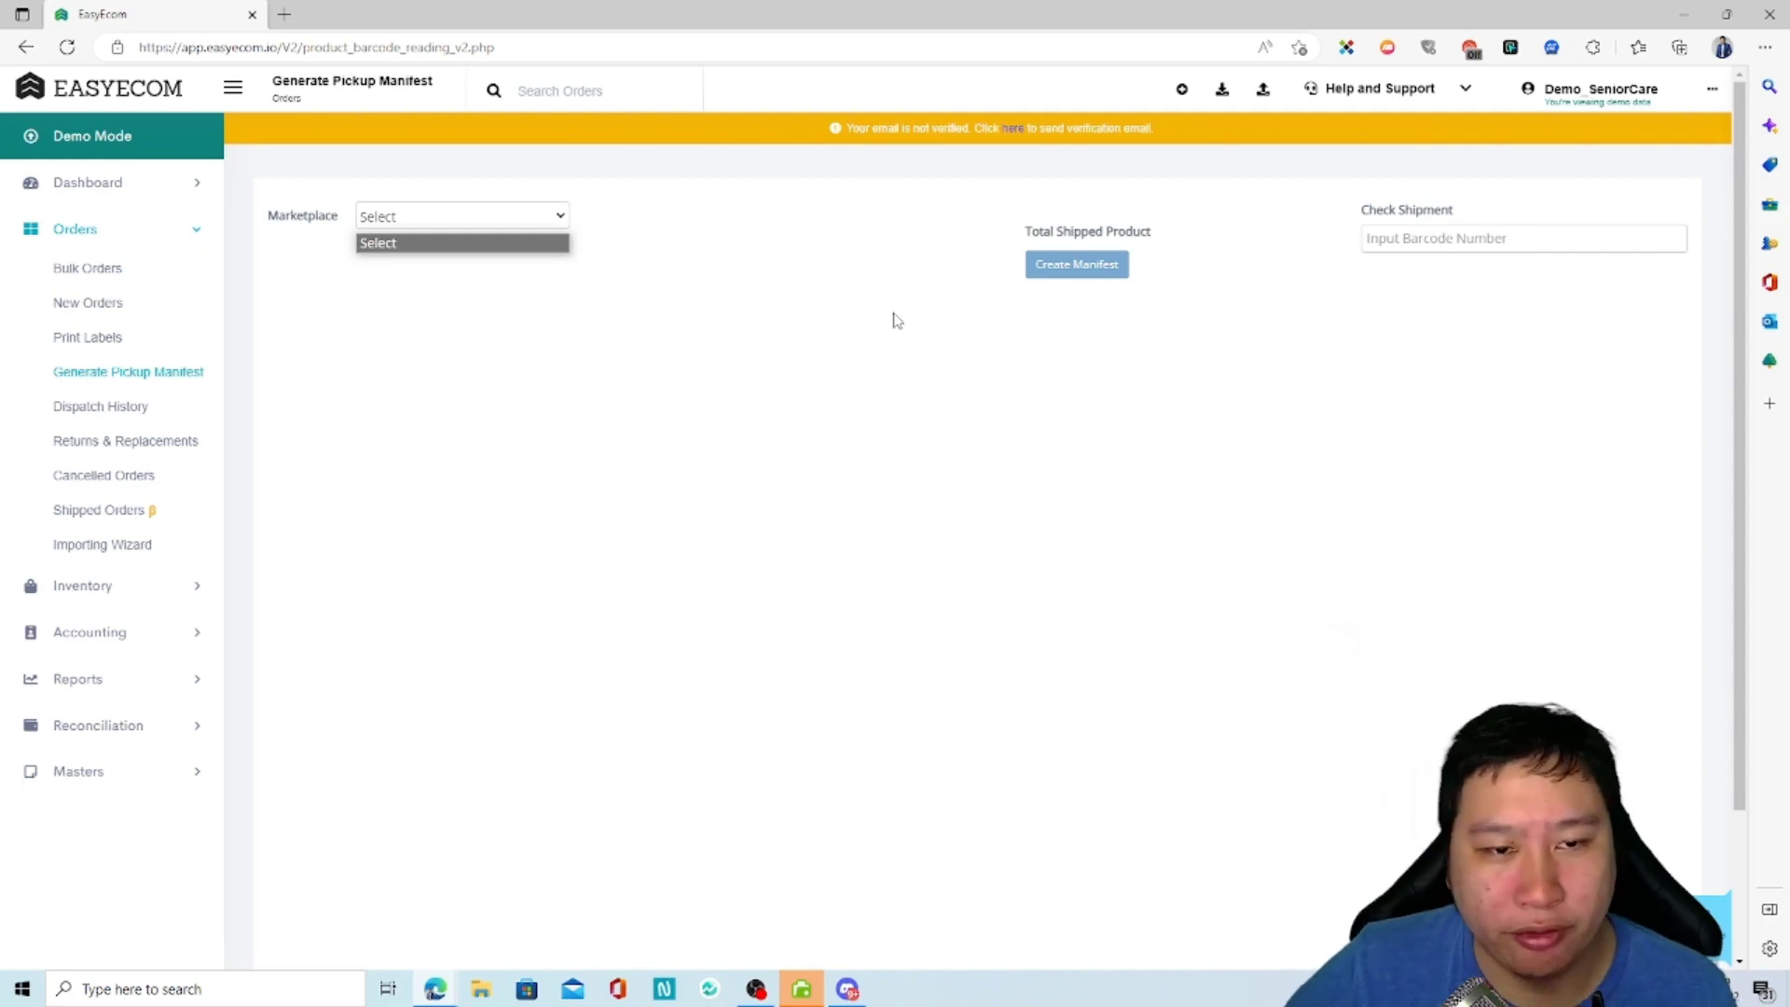
Visit the Dispatch History, Returns & Replacements and Cancelled Orders pages
{"action": "left_click", "coordinate": [89, 406]}
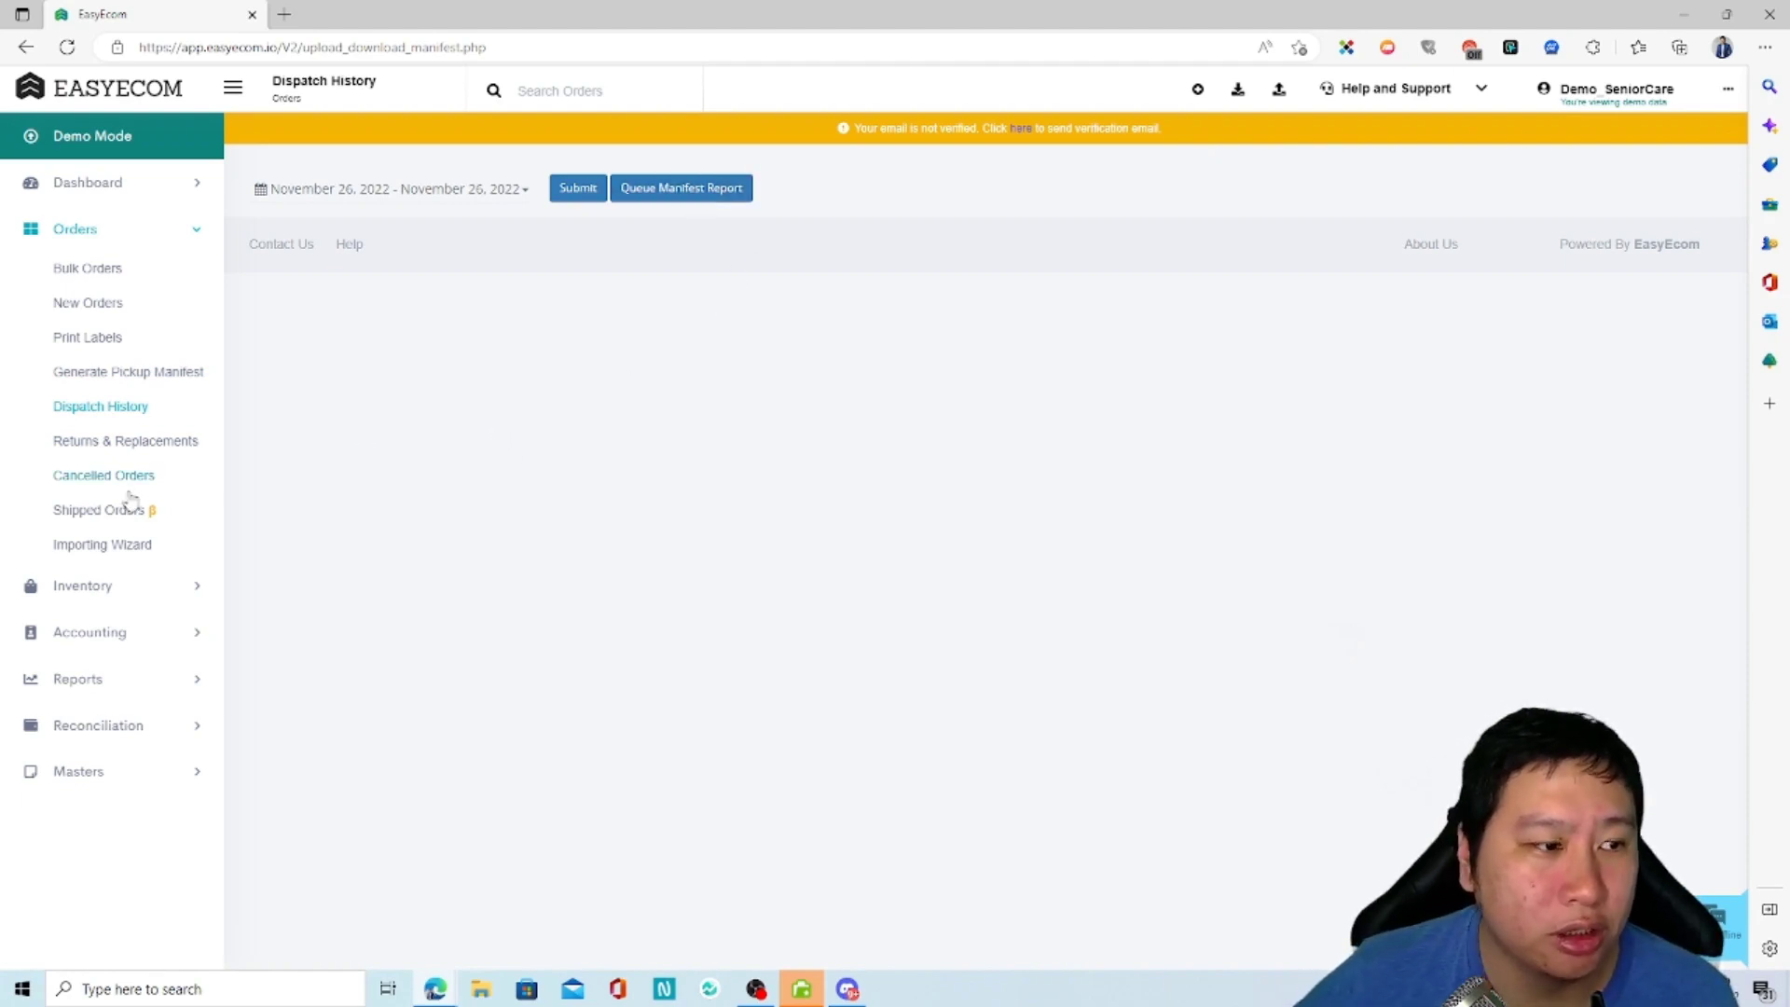
{"action": "left_click", "coordinate": [138, 446]}
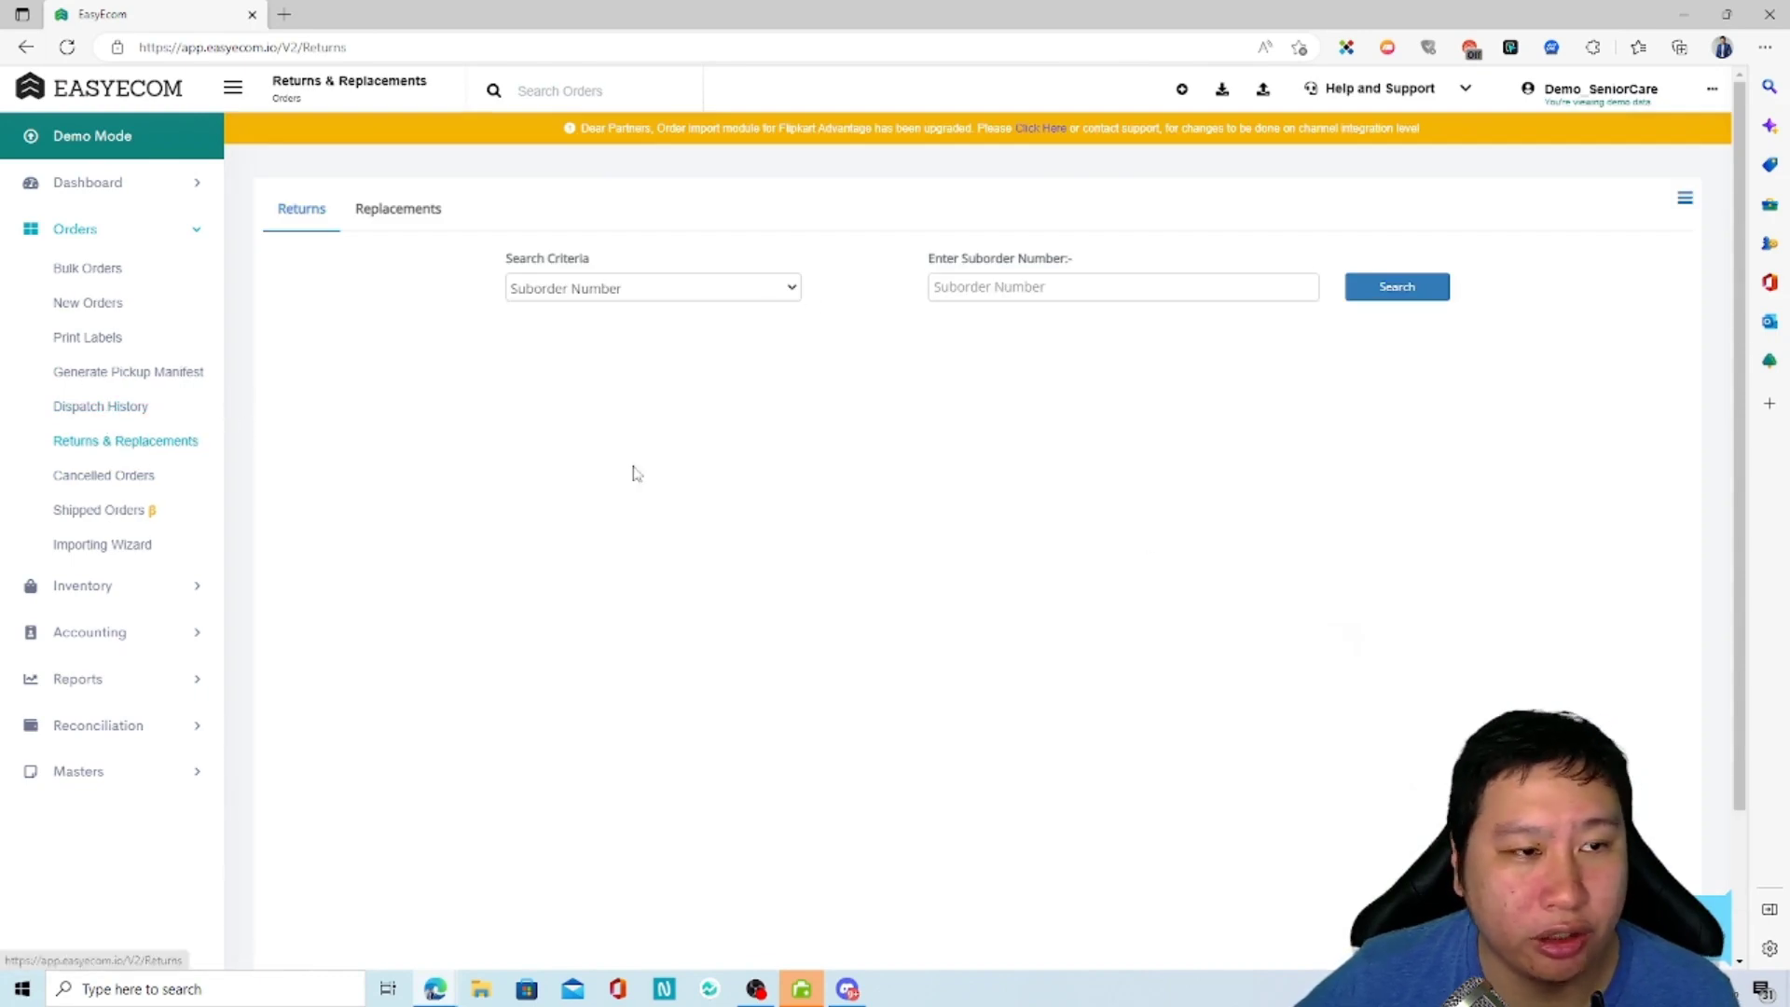
{"action": "left_click", "coordinate": [130, 479]}
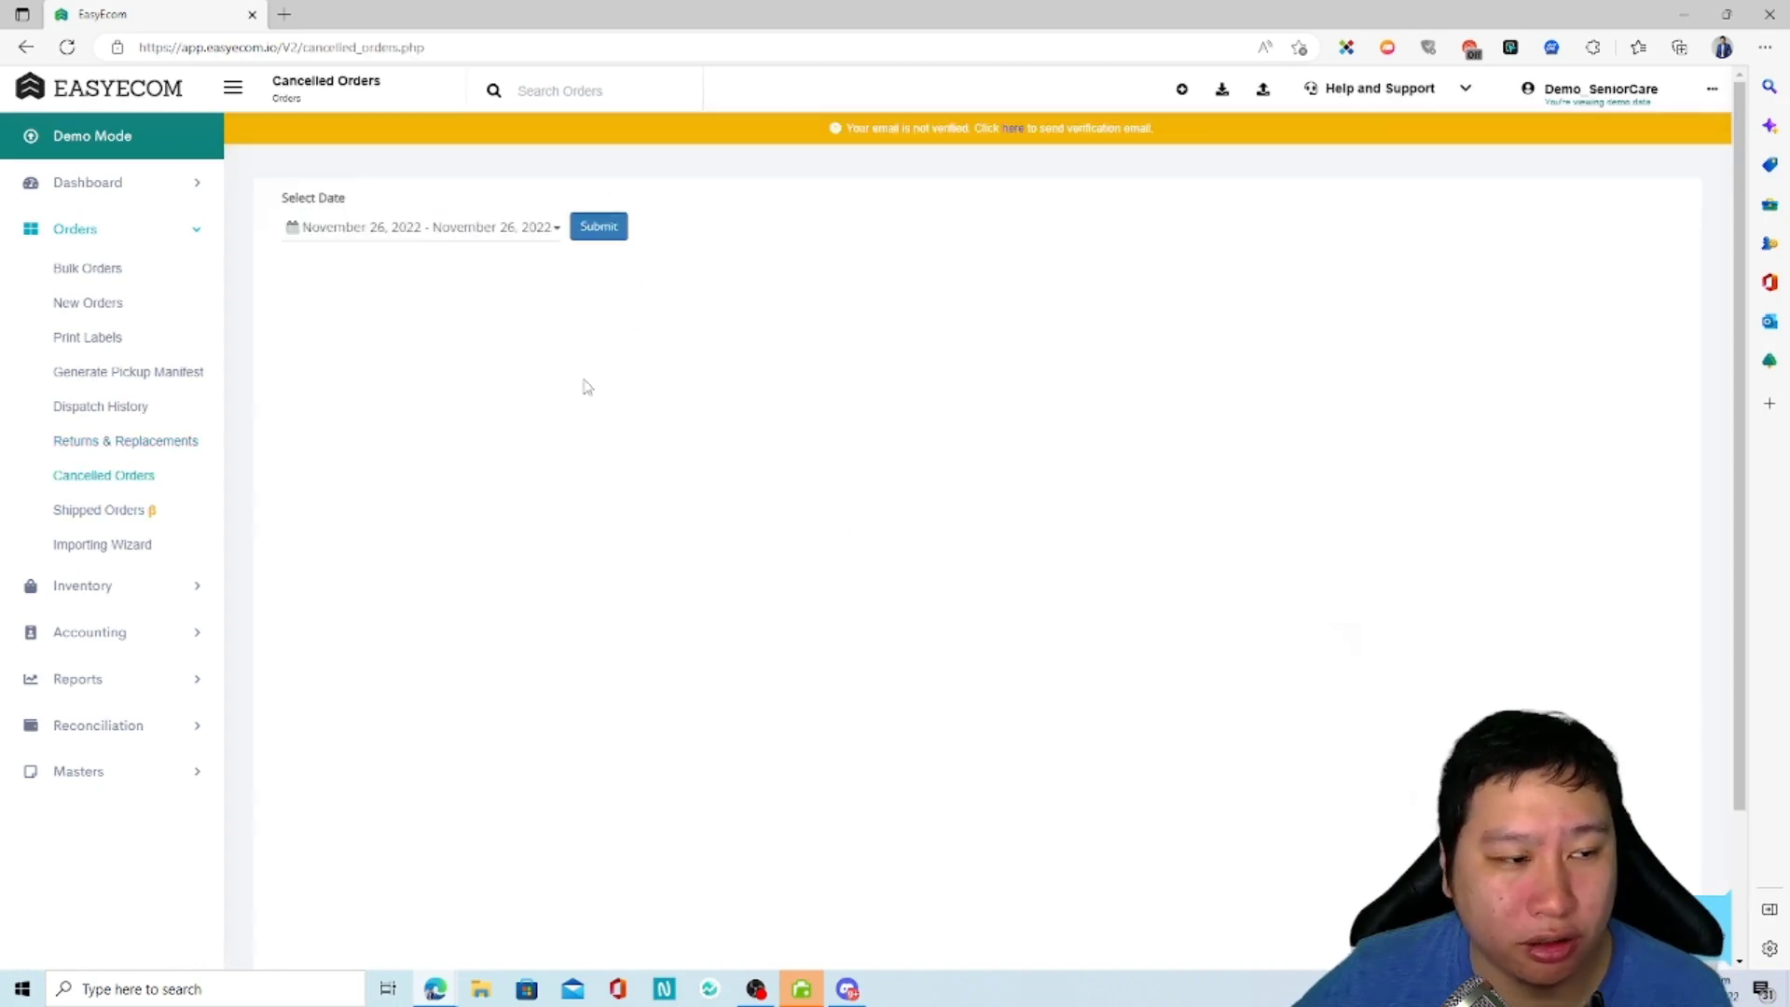
In Shipped Orders, check the In Transit, Delivered, Pending Returns and Completed Returns tabs
{"action": "left_click", "coordinate": [101, 509]}
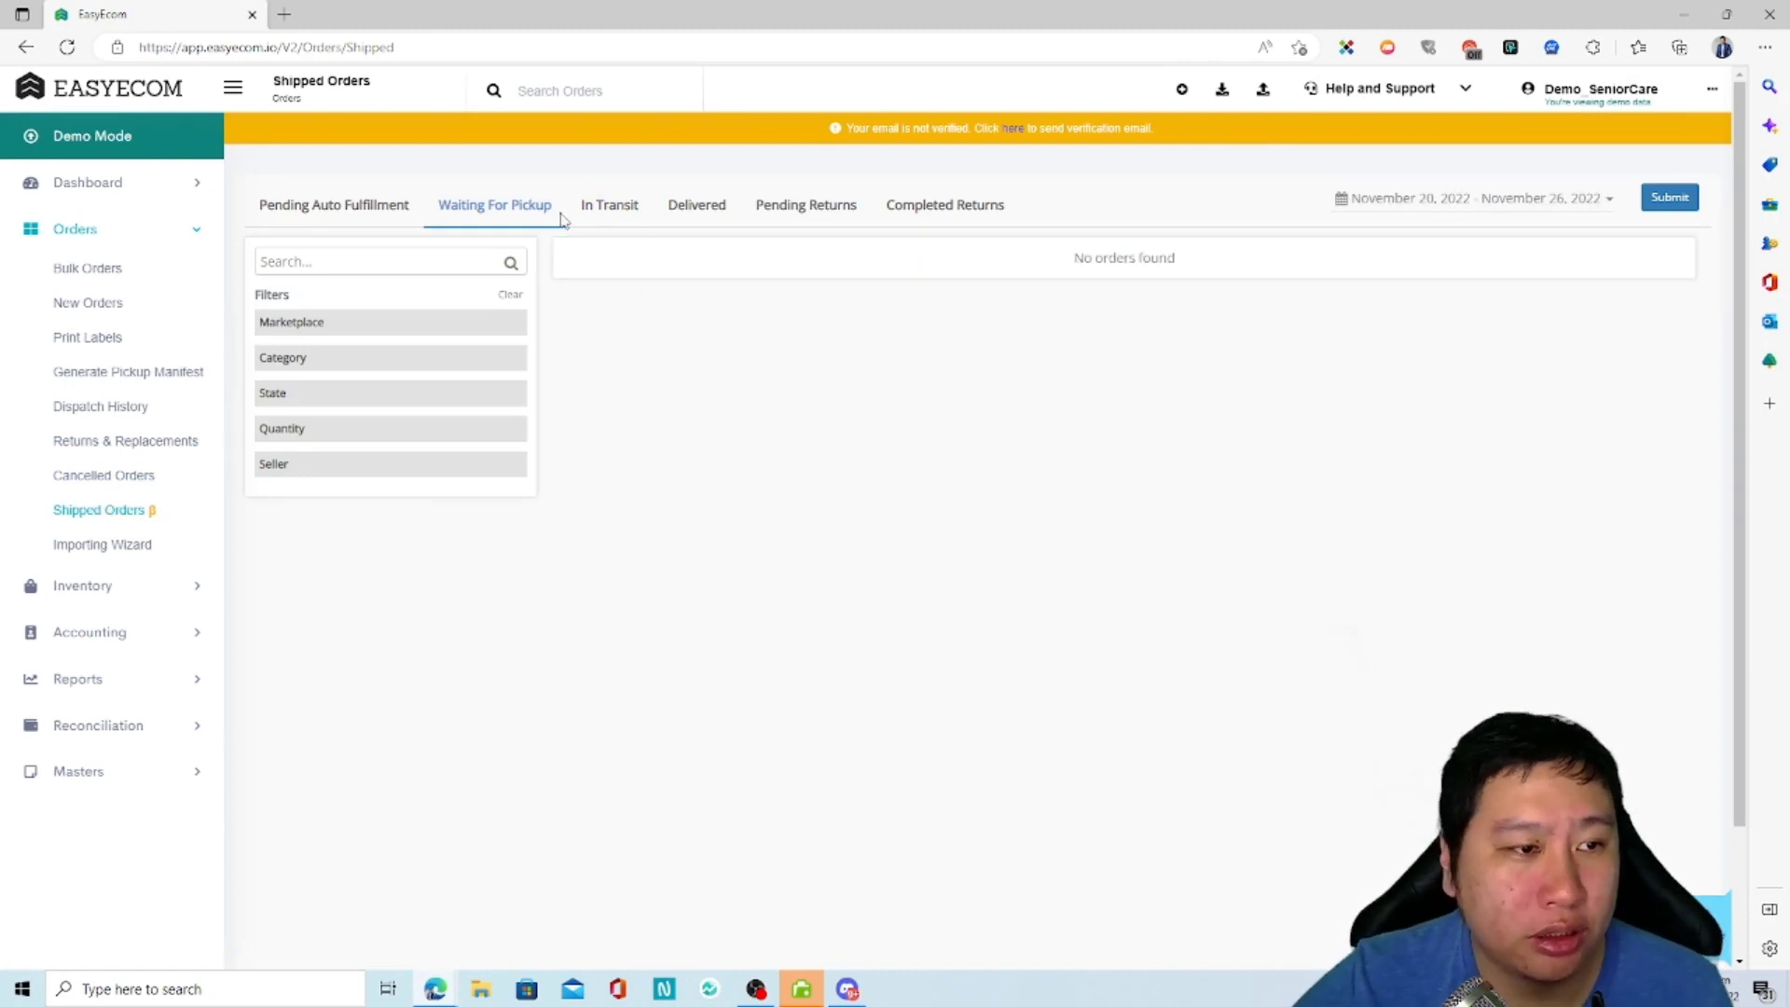
{"action": "left_click", "coordinate": [610, 209]}
{"action": "left_click", "coordinate": [697, 207]}
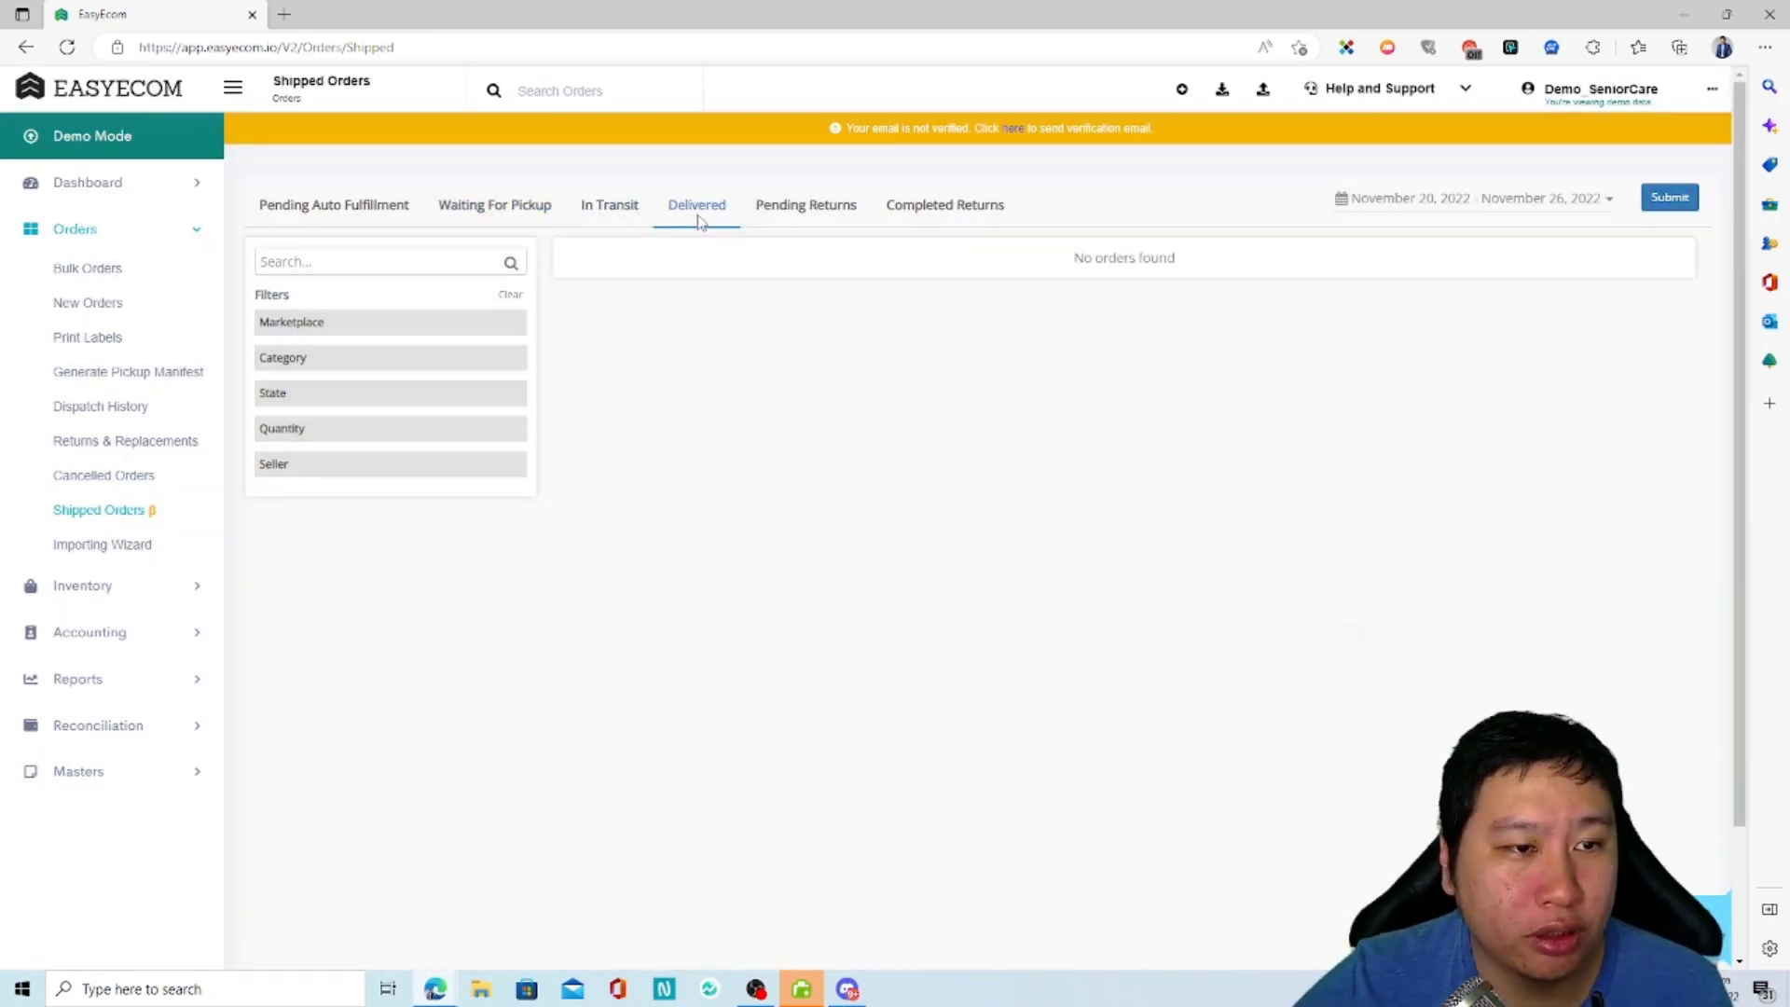
{"action": "left_click", "coordinate": [806, 204]}
{"action": "left_click", "coordinate": [924, 205]}
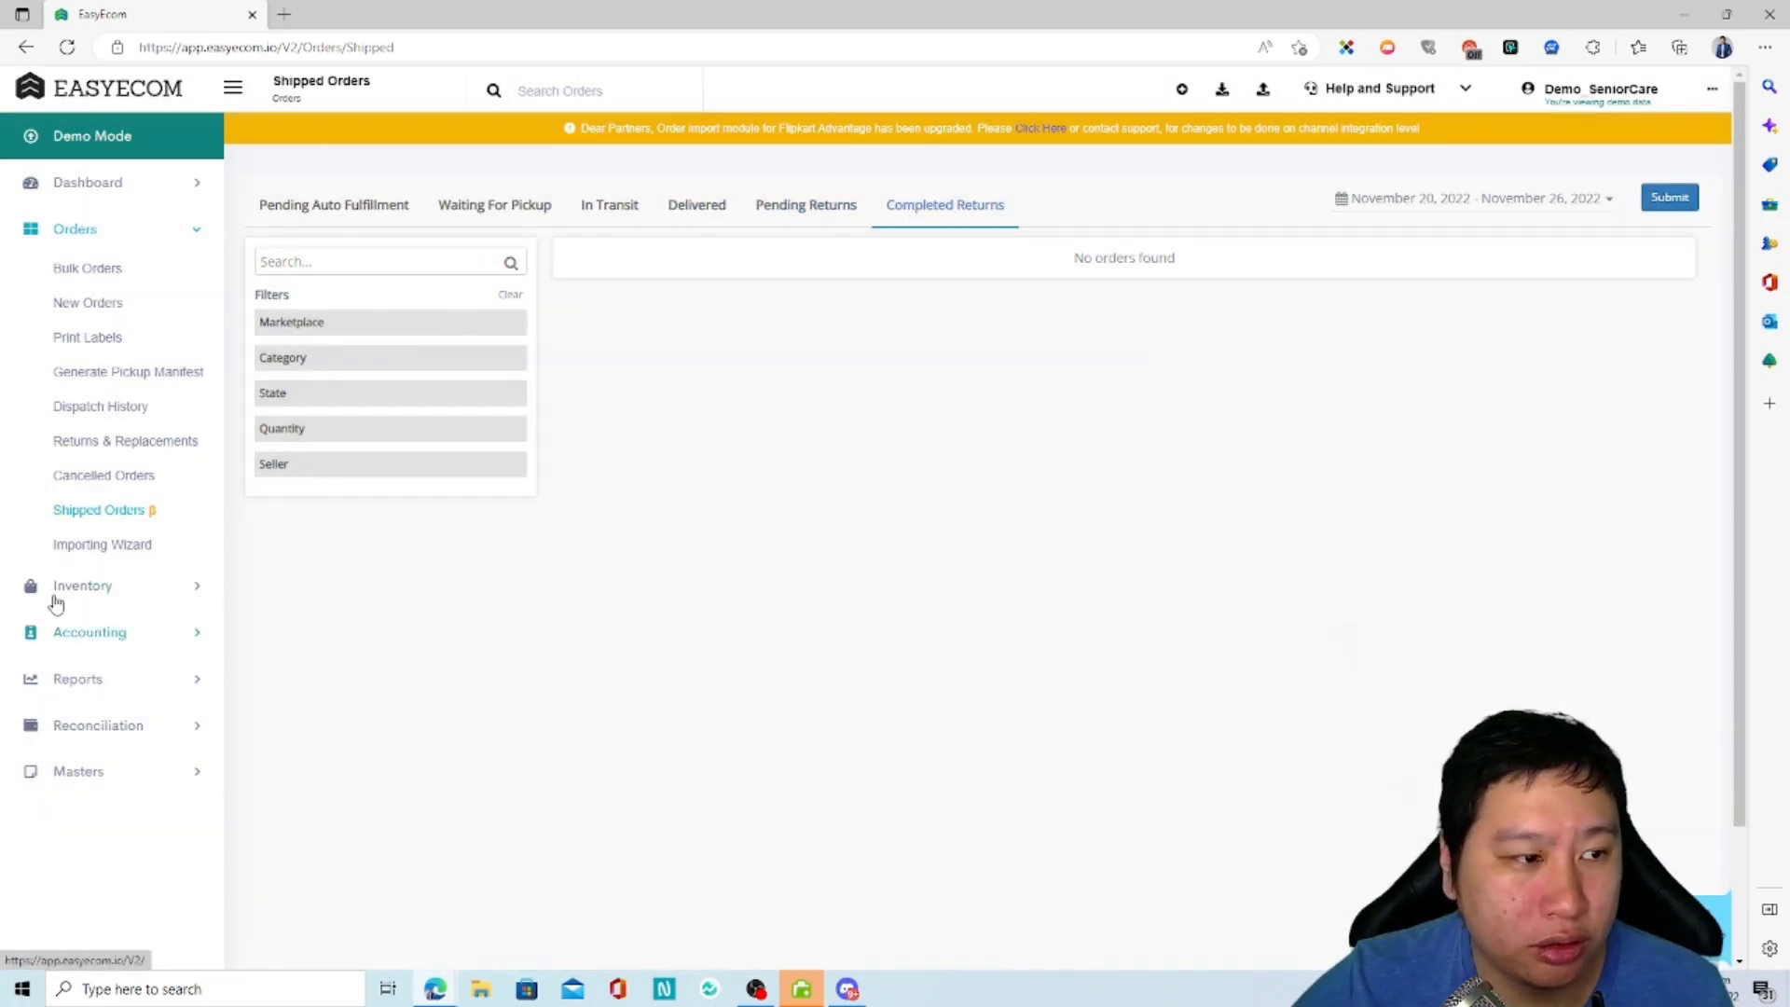
View the order Importing Wizard, then open Inventory > Manage Inventory with its SKU search and CSV upload
{"action": "left_click", "coordinate": [102, 544]}
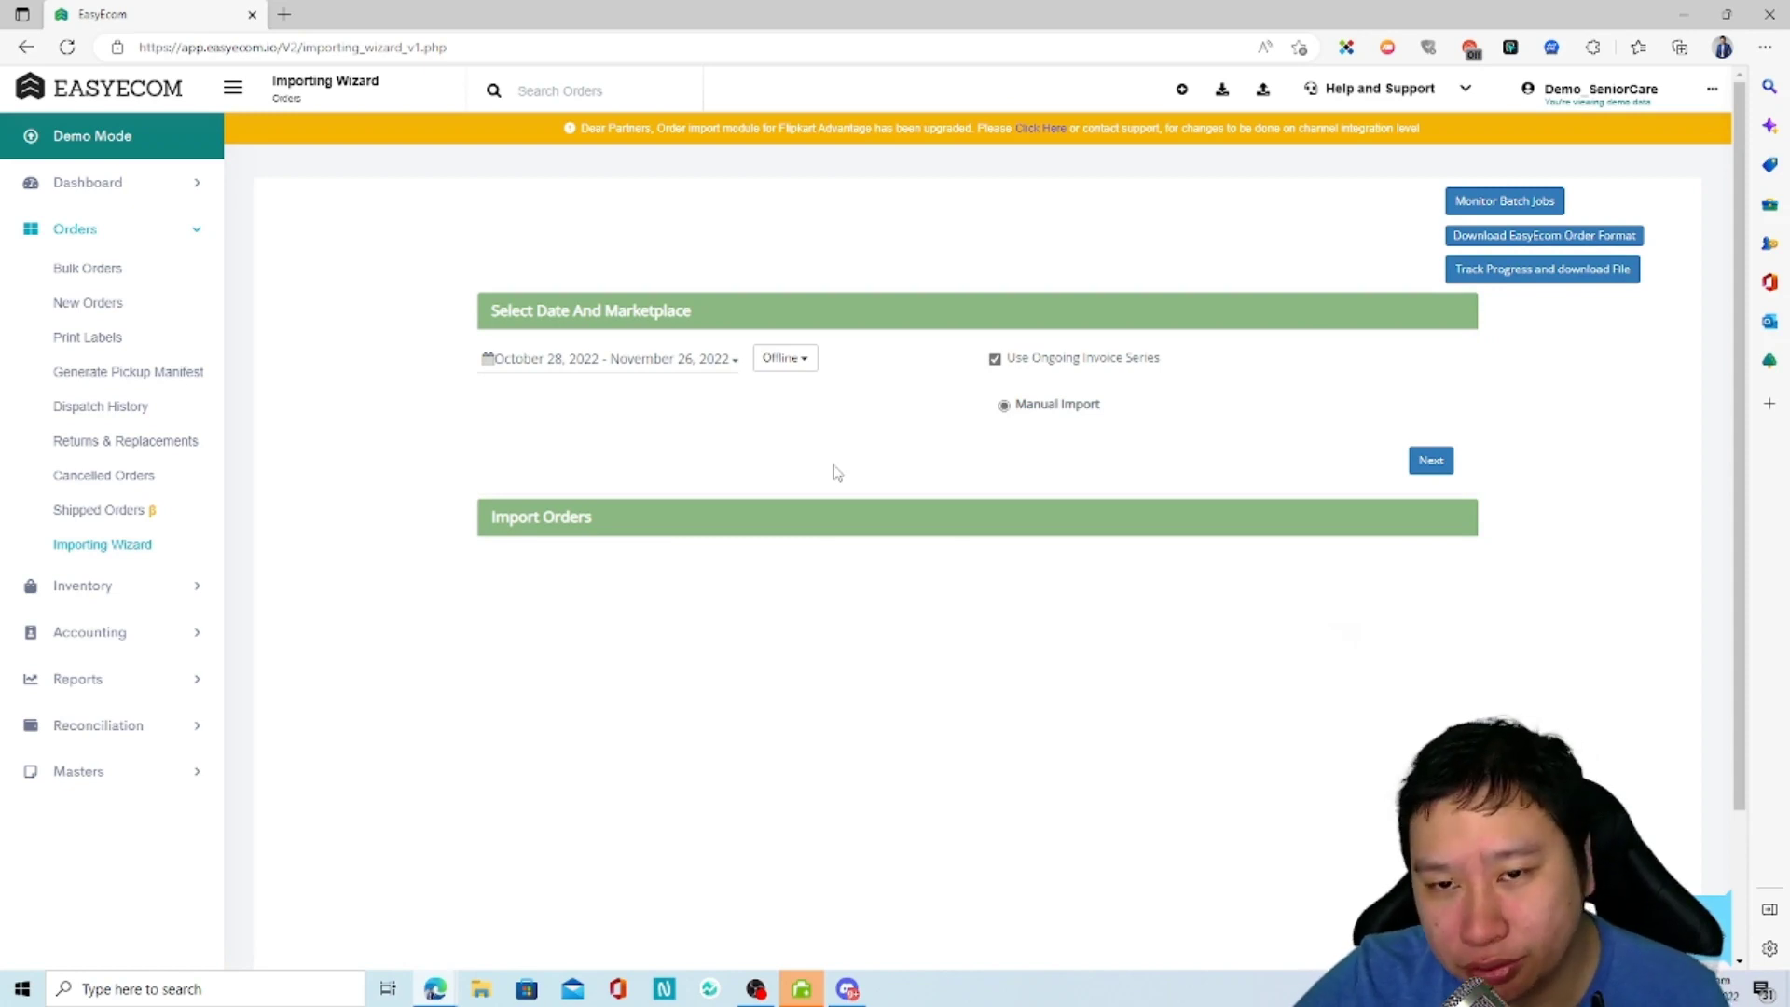
{"action": "left_click", "coordinate": [116, 586]}
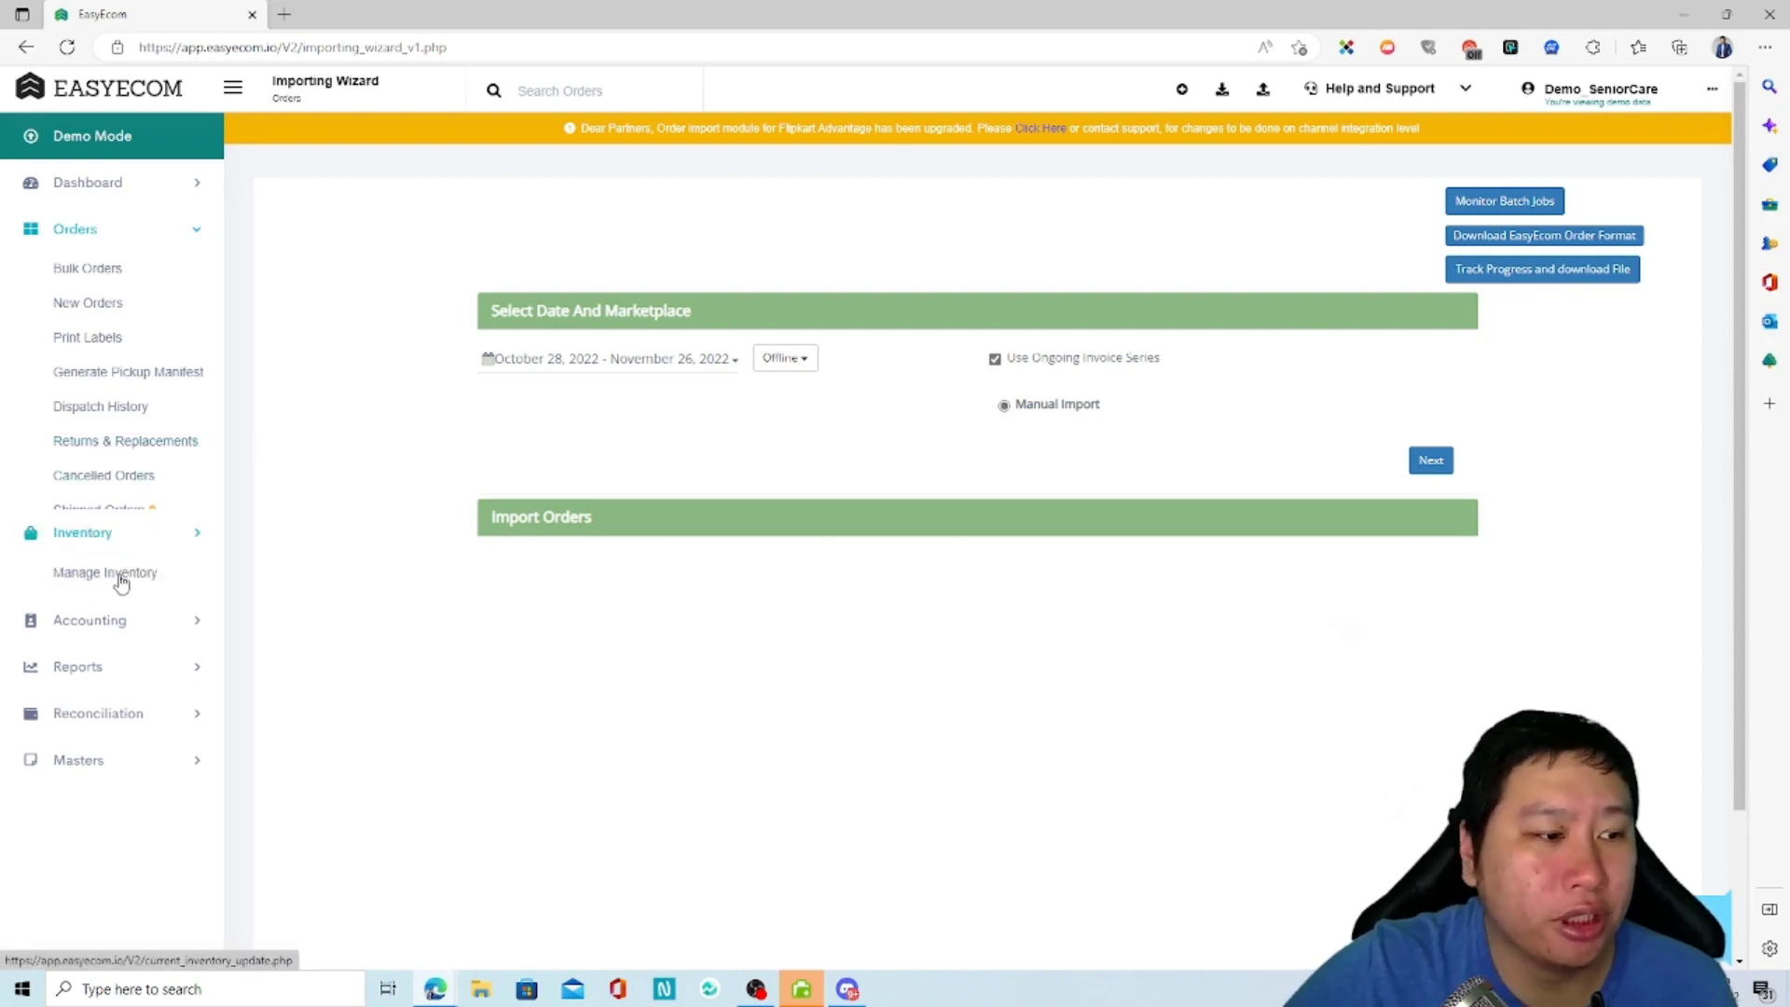
{"action": "left_click", "coordinate": [116, 319]}
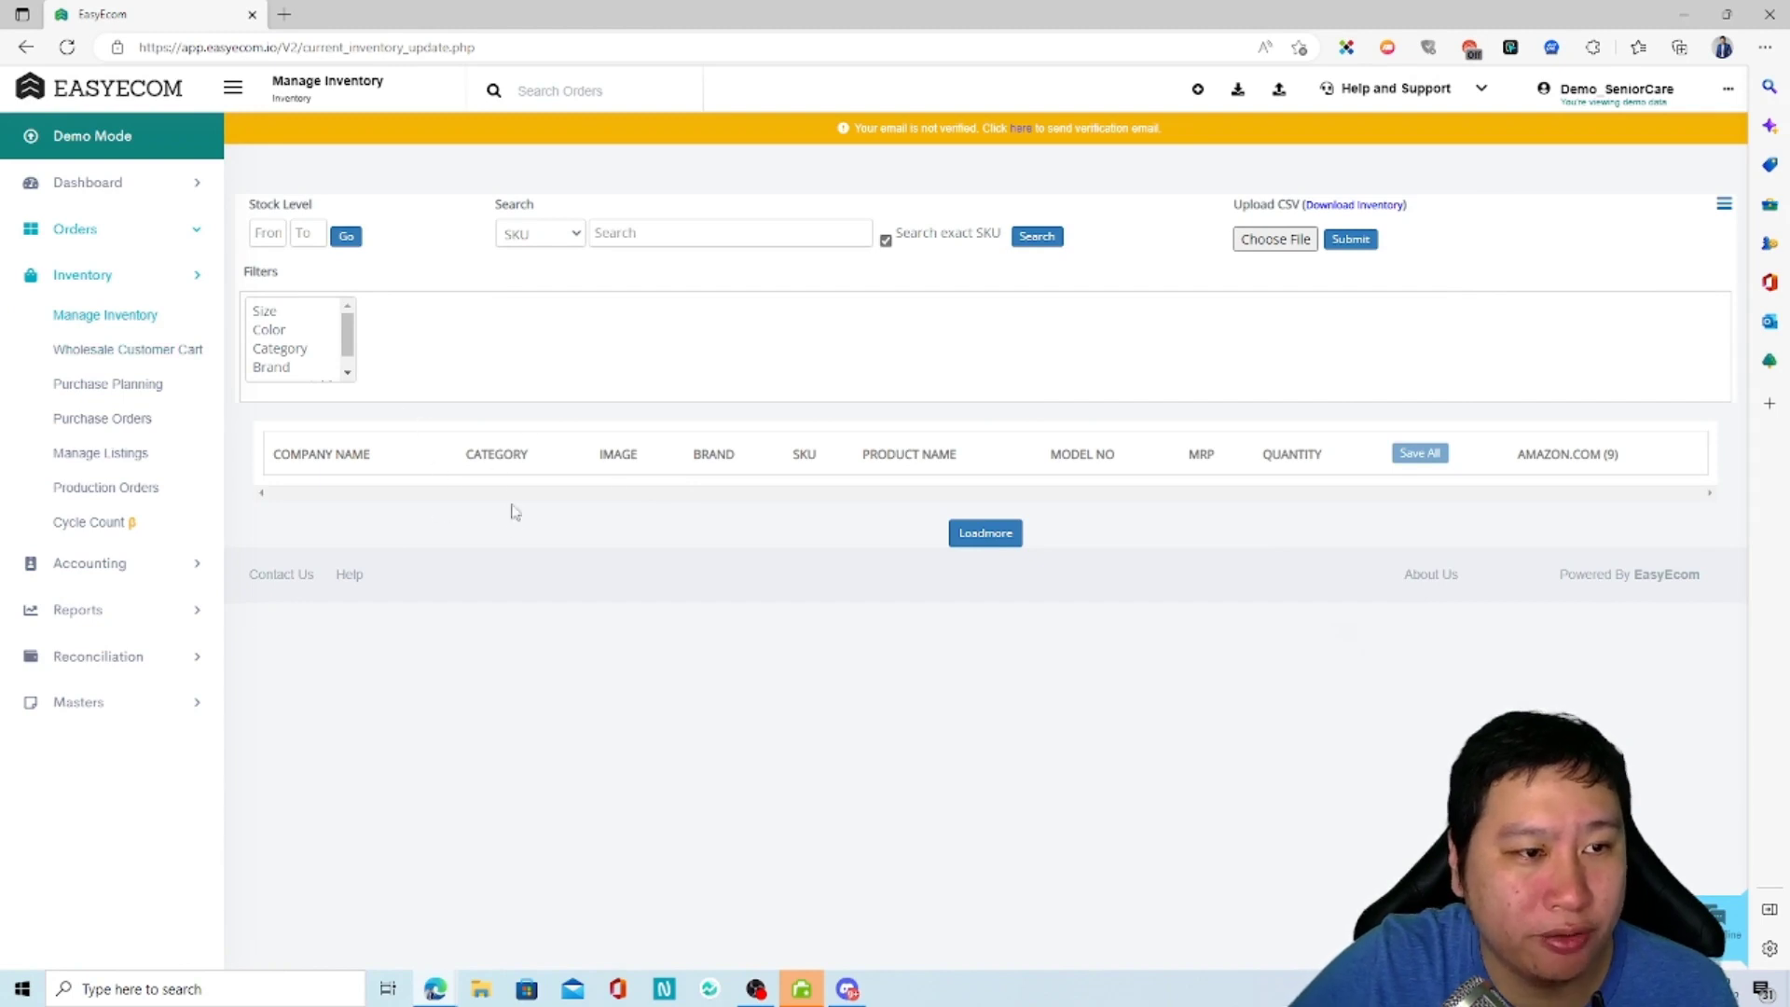
Pass through Wholesale Customer Cart, Purchase Planning and the empty Purchase Orders list to reach Manage Listings
{"action": "left_click", "coordinate": [122, 353]}
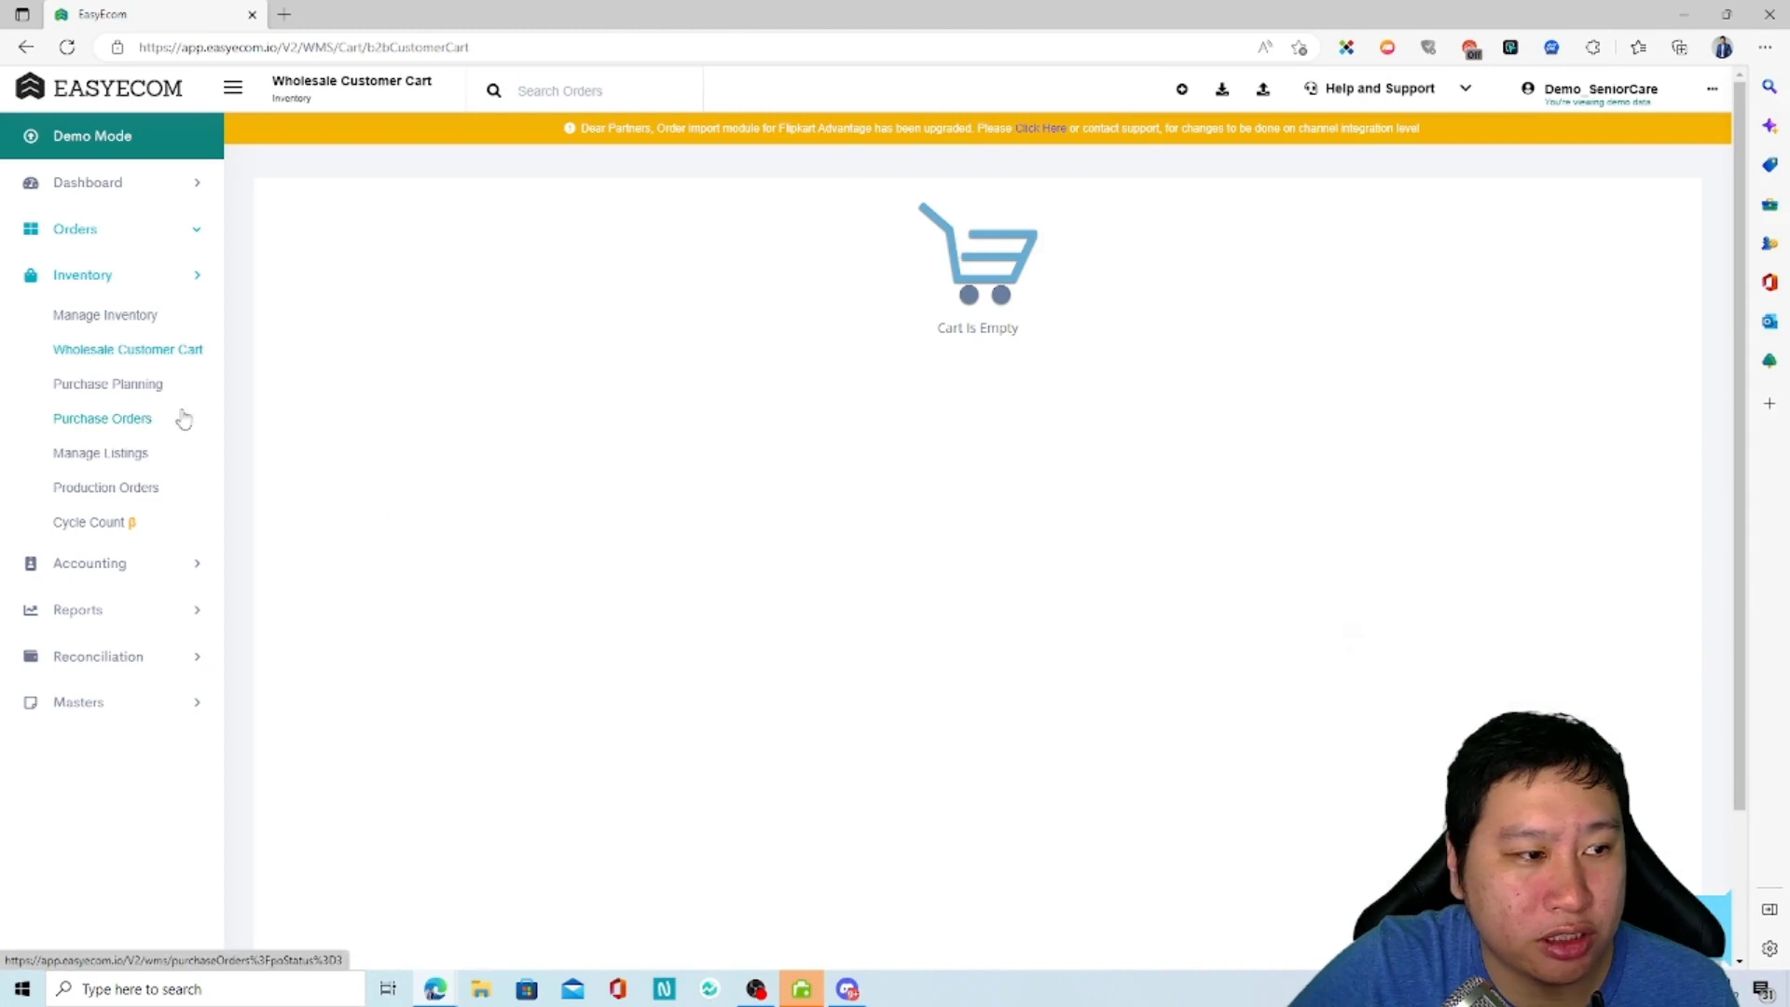
{"action": "left_click", "coordinate": [145, 391]}
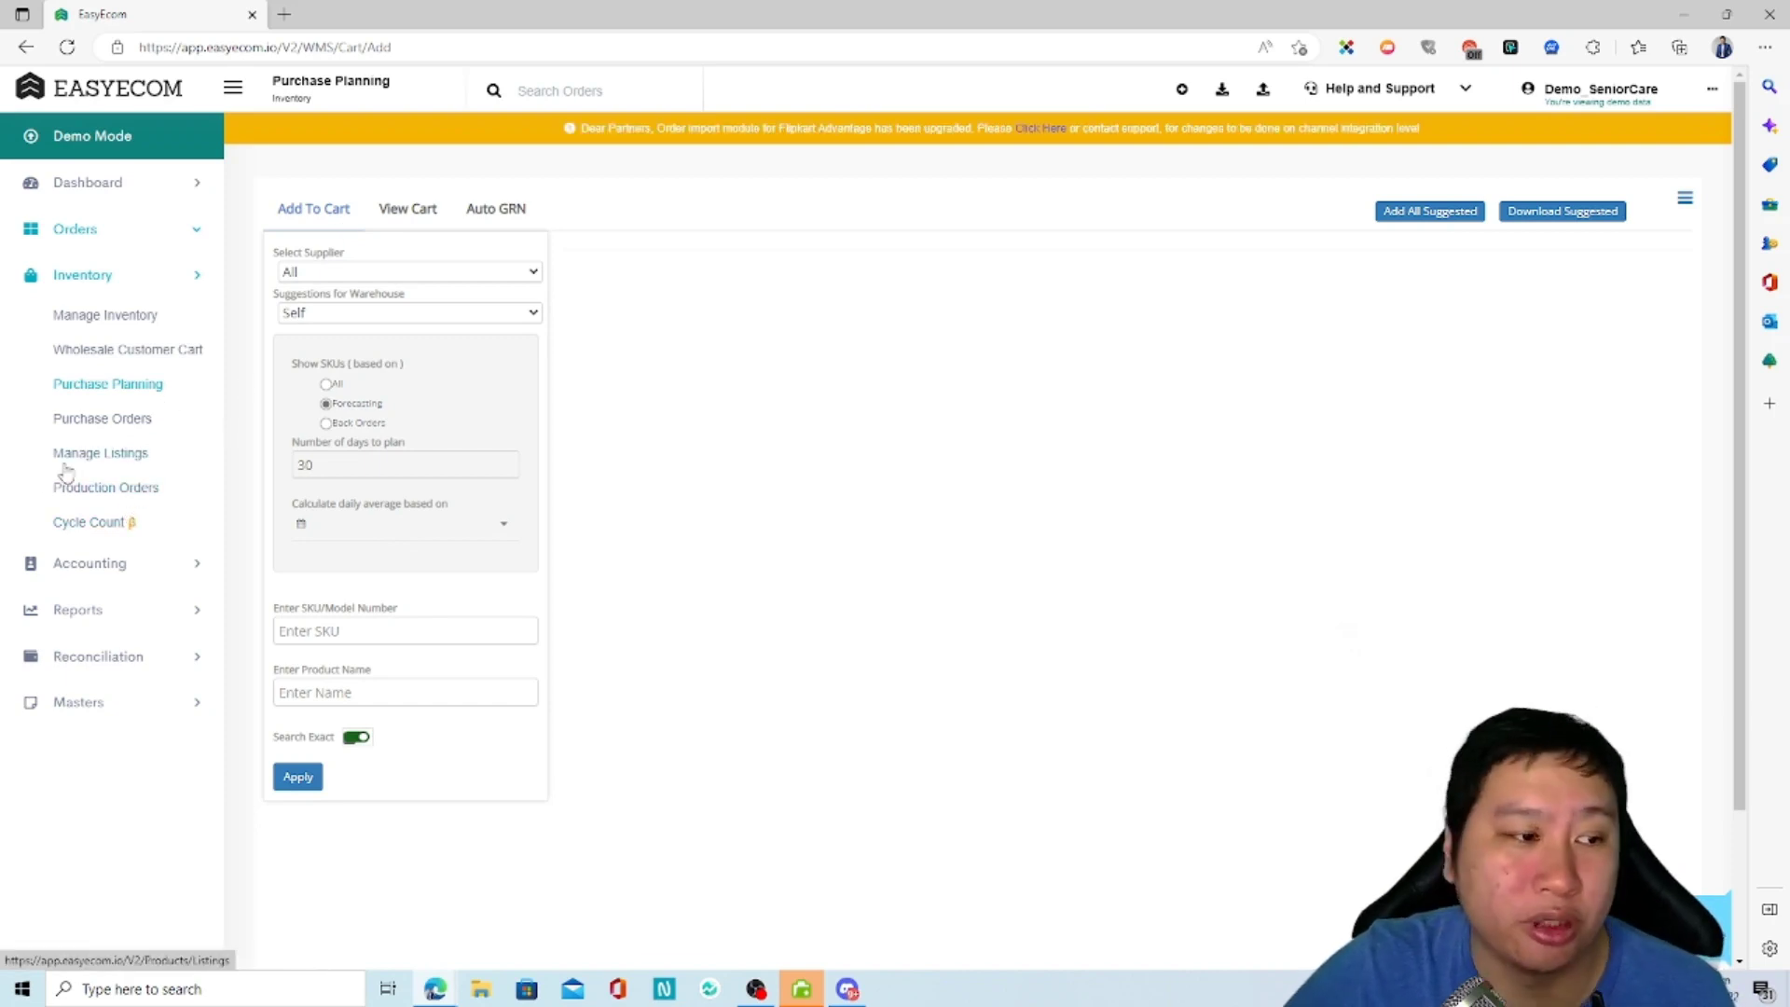
{"action": "left_click", "coordinate": [116, 428]}
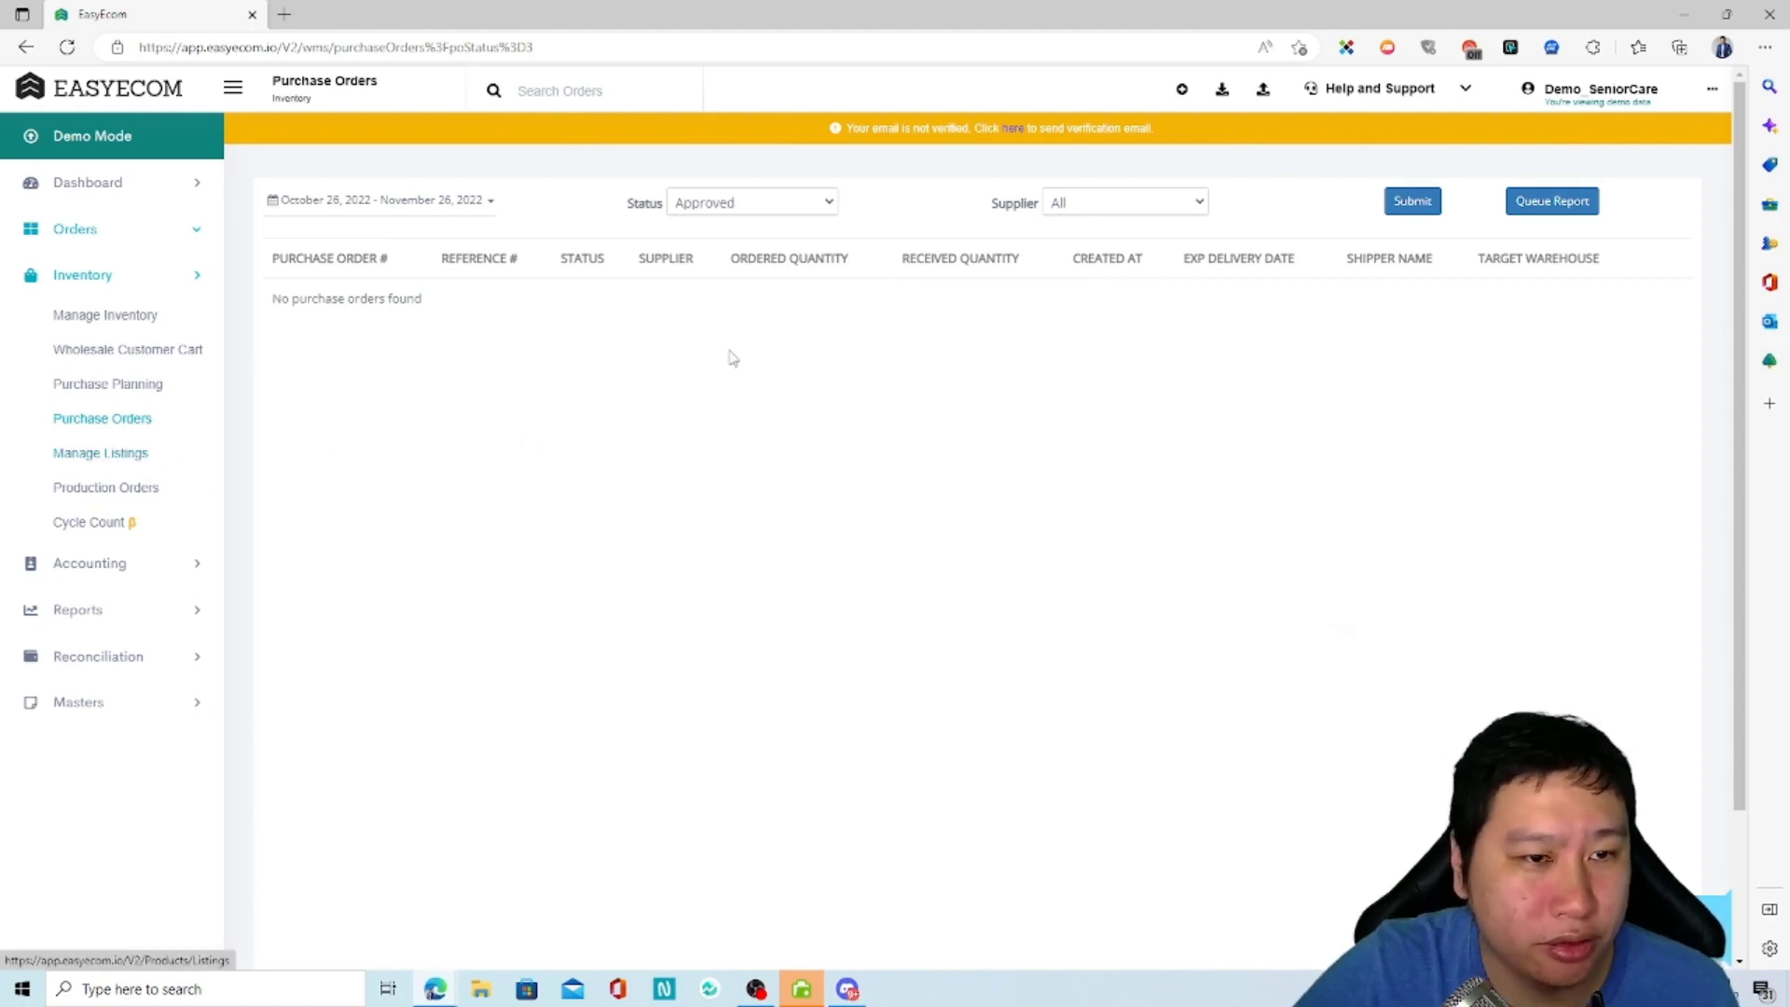
{"action": "left_click", "coordinate": [140, 454]}
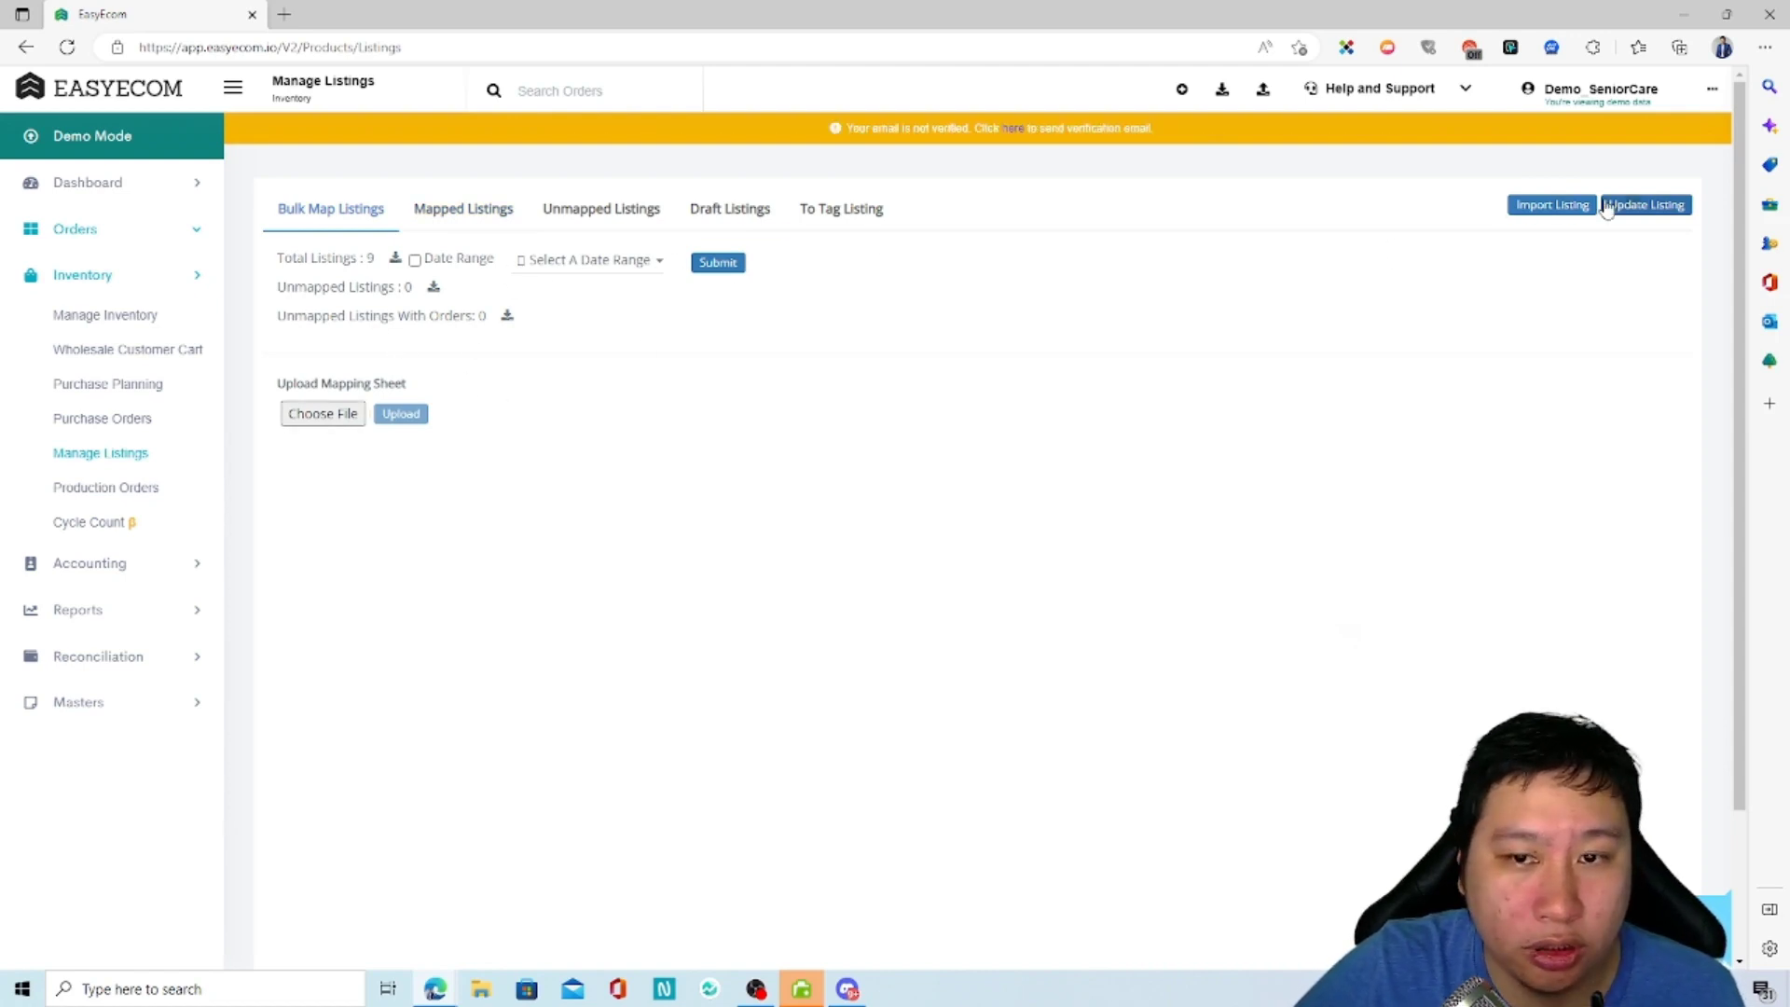
Preview the Generic Listings Import with Amazon.com selected, close it, and view Production Orders
{"action": "left_click", "coordinate": [1554, 211]}
{"action": "left_click", "coordinate": [687, 232]}
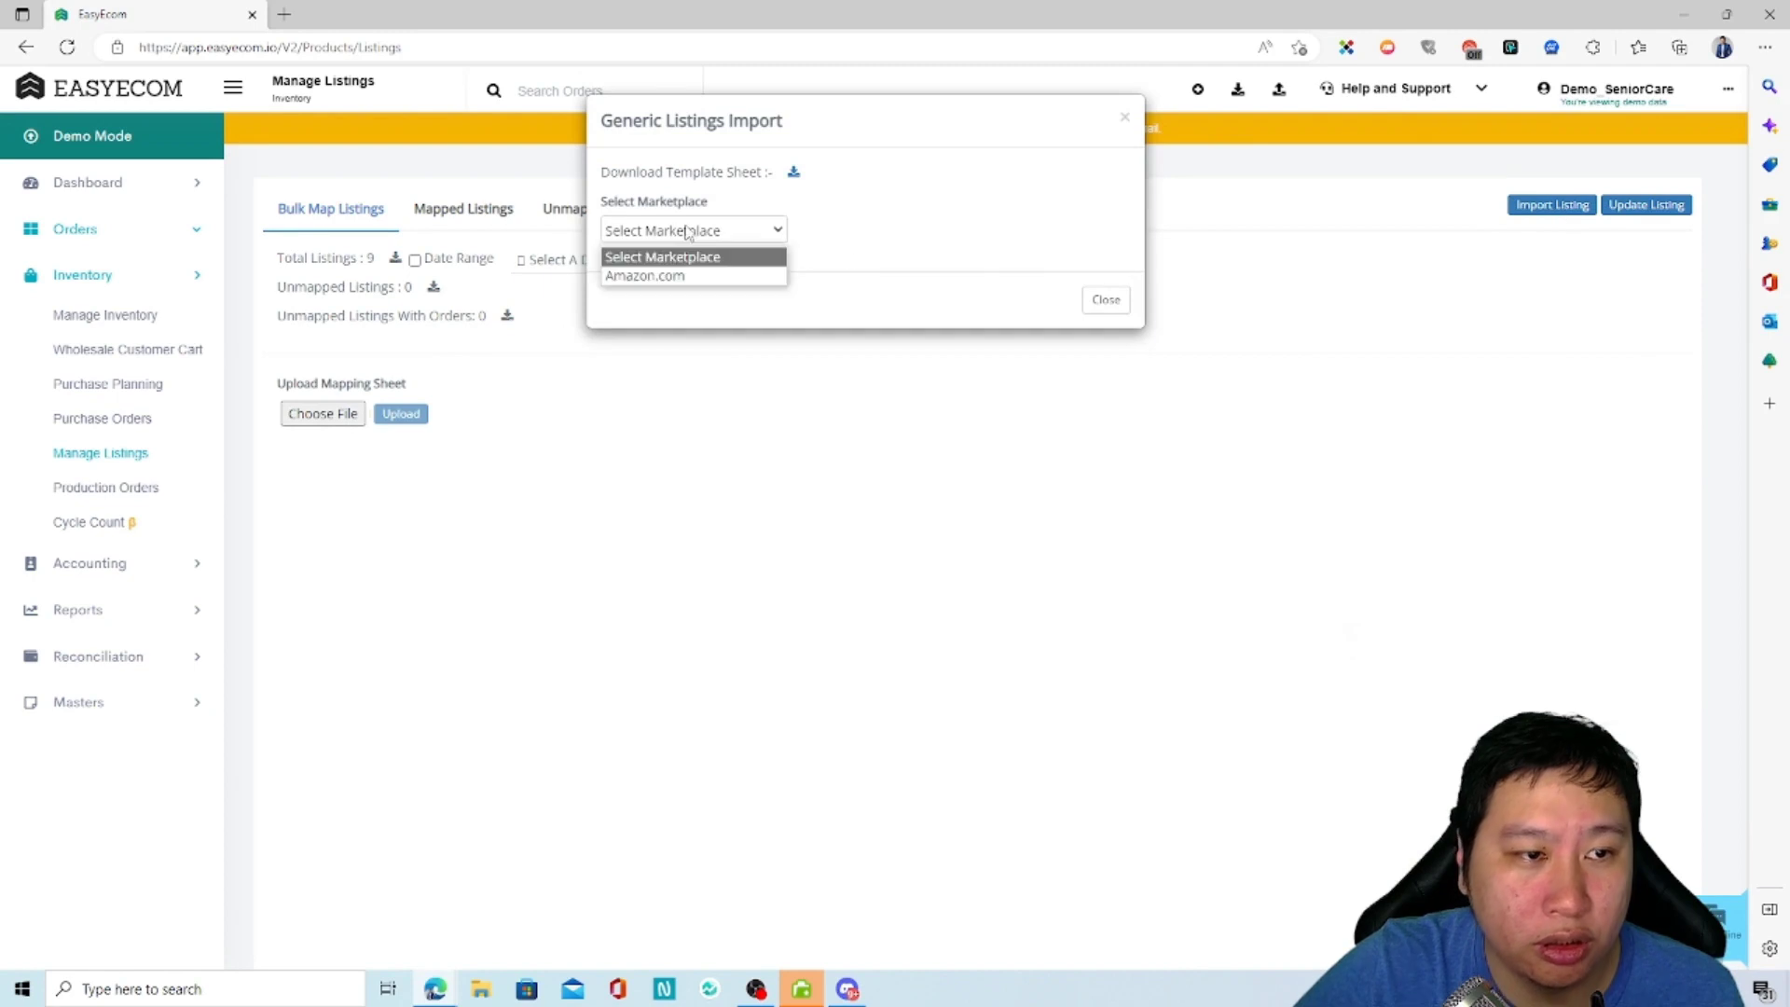
{"action": "left_click", "coordinate": [672, 273]}
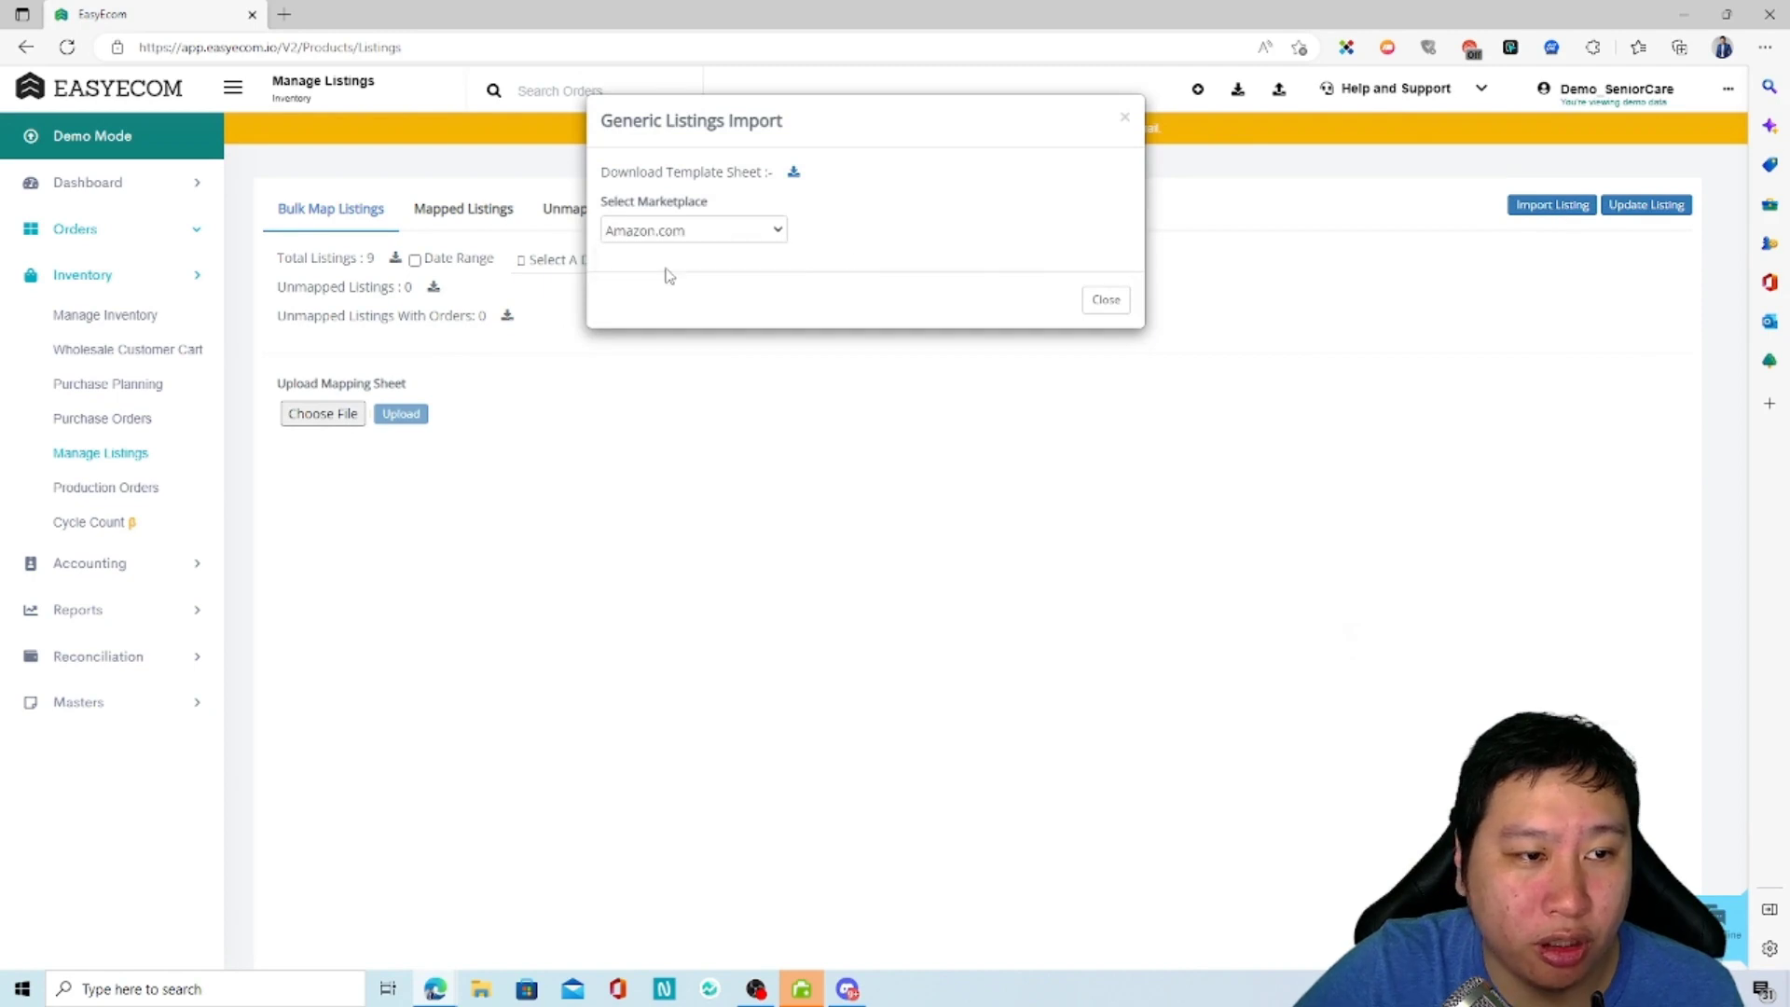
{"action": "left_click", "coordinate": [1104, 302]}
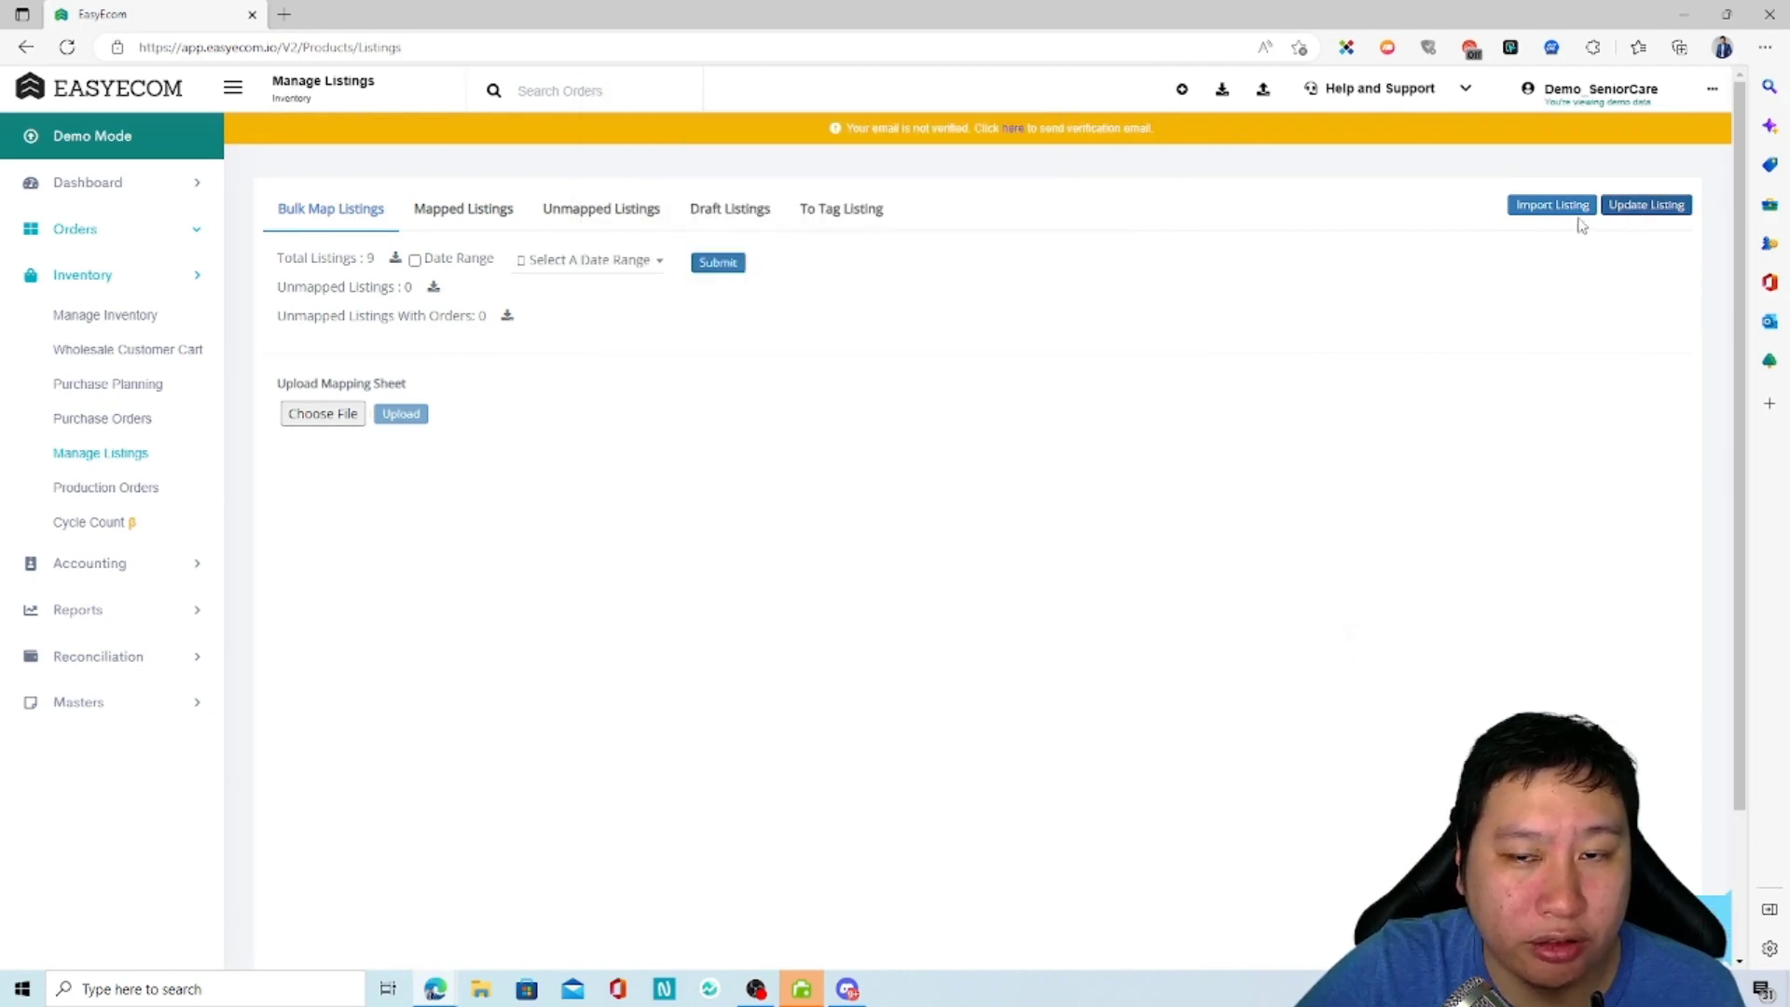
{"action": "left_click", "coordinate": [148, 489]}
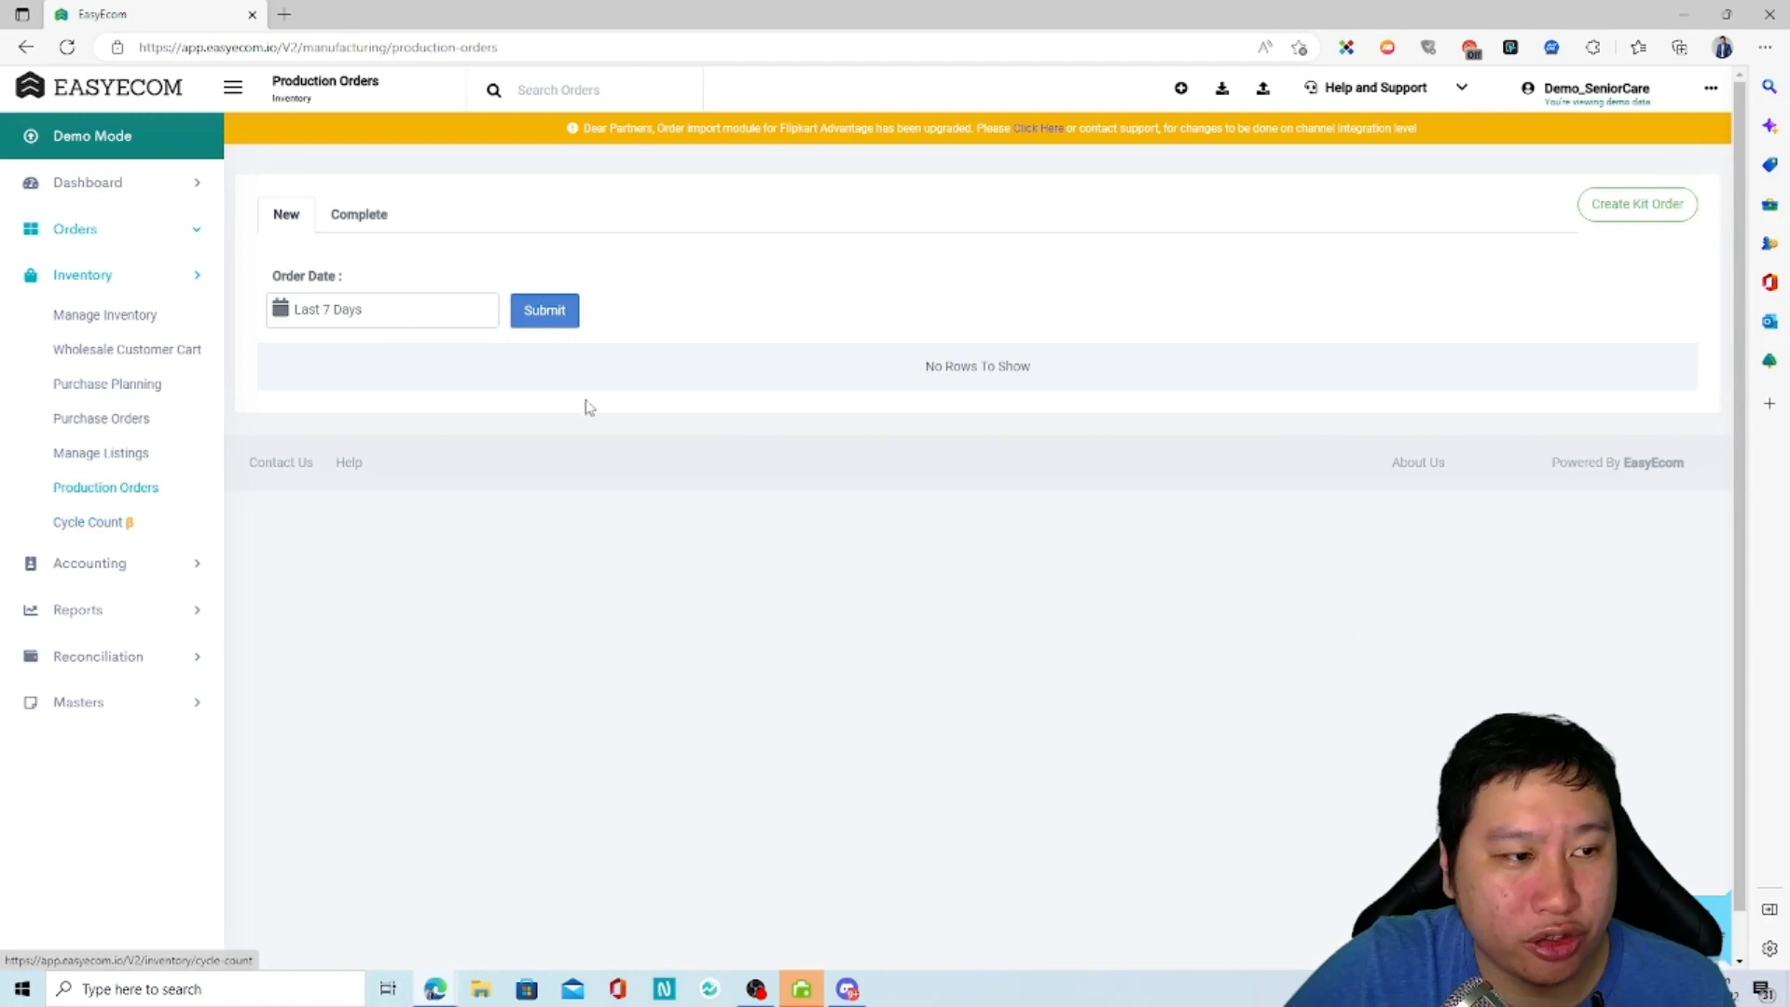
Open Cycle Count and scroll through its cycle count job and Wall to Wall CC report guidance
{"action": "left_click", "coordinate": [99, 522]}
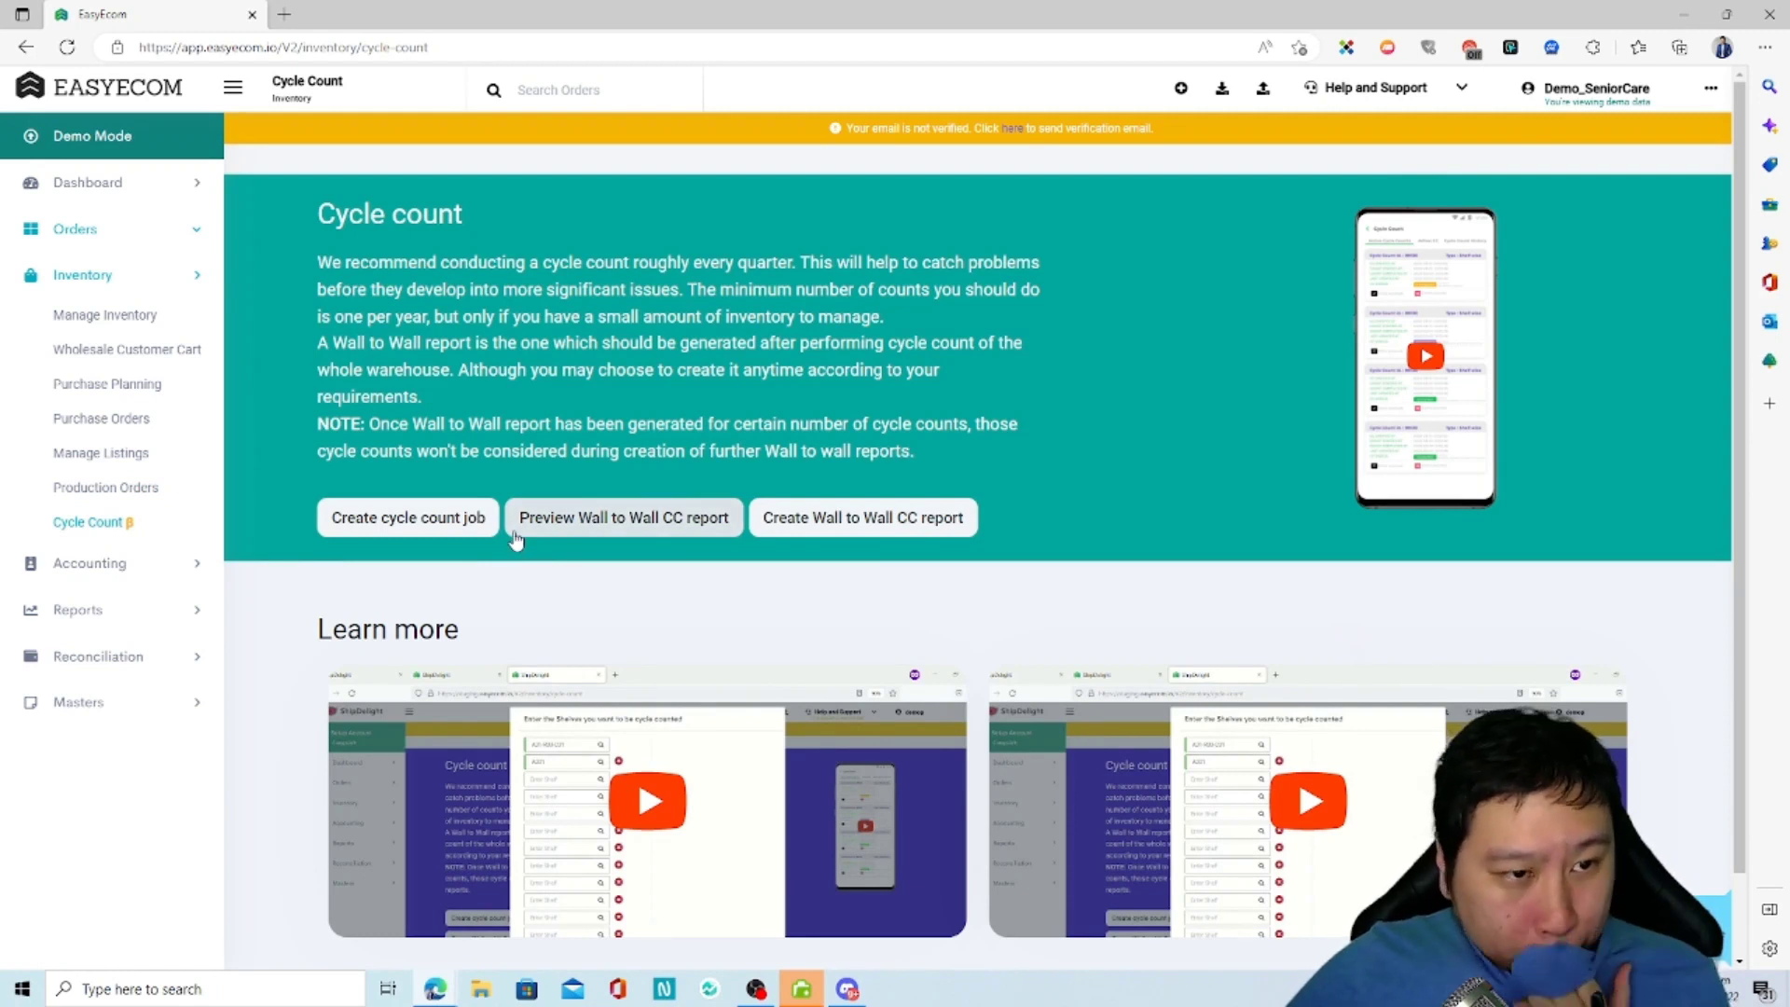
{"action": "scroll", "coordinate": [798, 615], "scroll_direction": "down", "scroll_amount": 1}
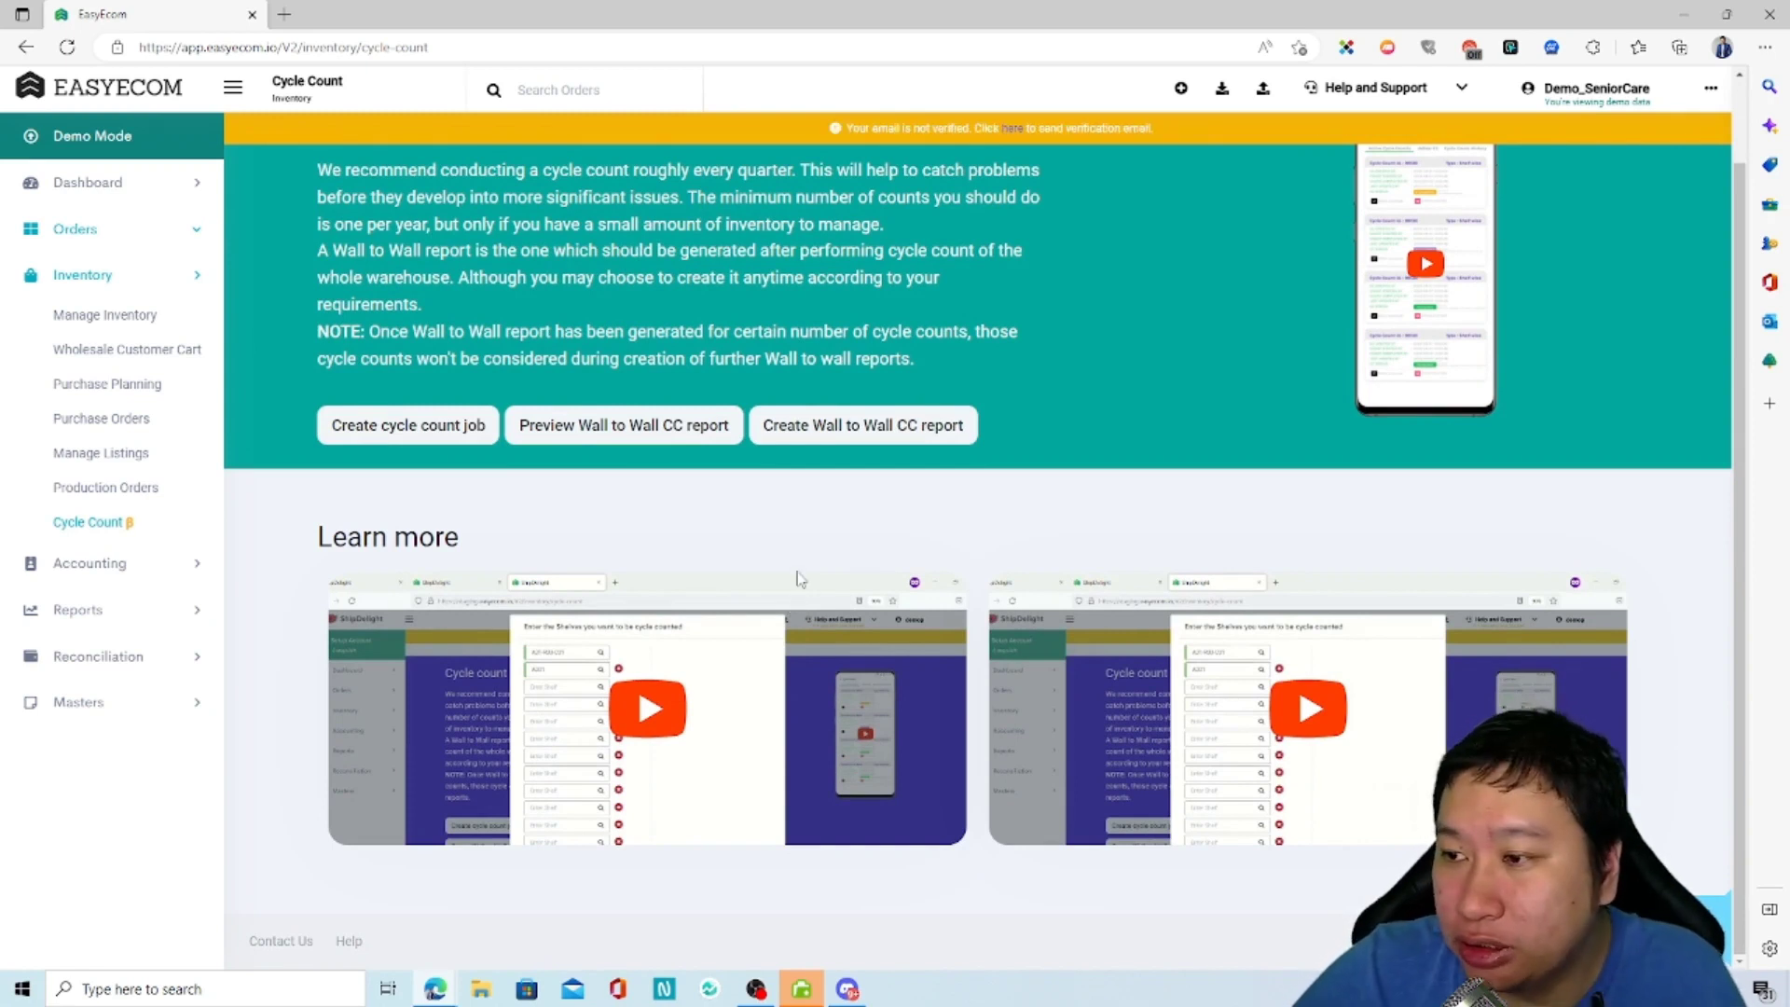
{"action": "scroll", "coordinate": [799, 579], "scroll_direction": "up", "scroll_amount": 1}
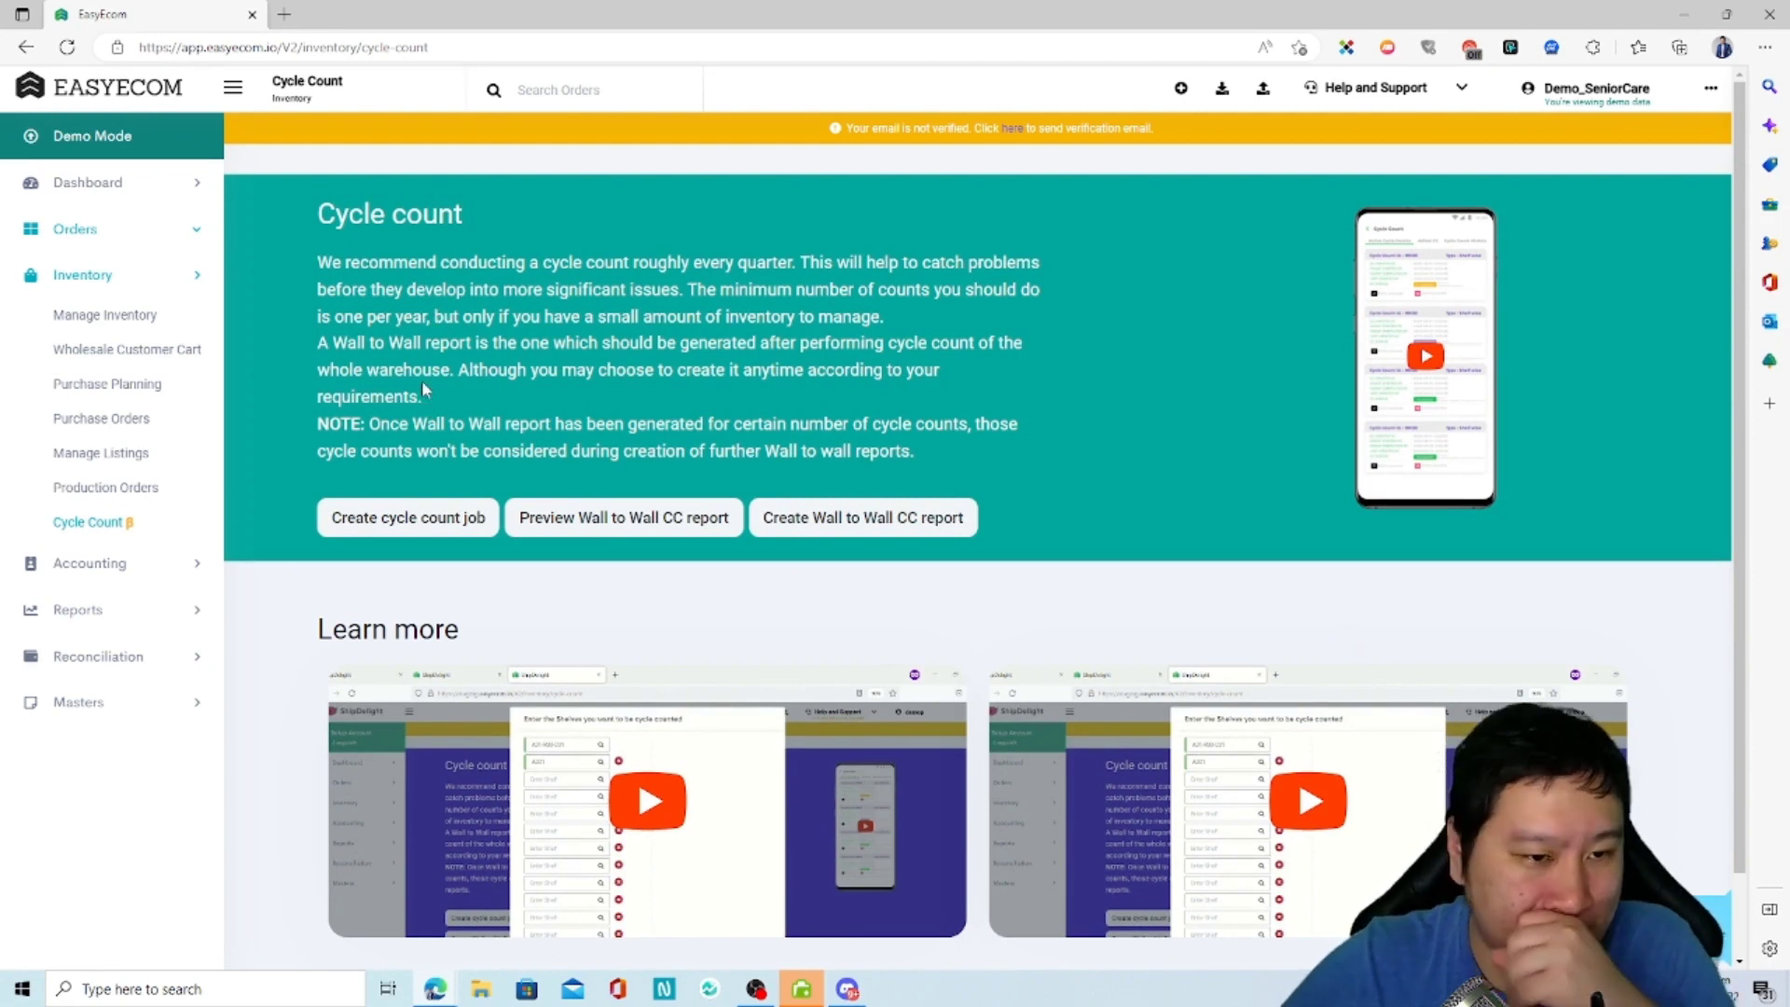
Under Accounting, view Invoices and ERP Integration, ending on the POS New order-creation form
{"action": "left_click", "coordinate": [184, 567]}
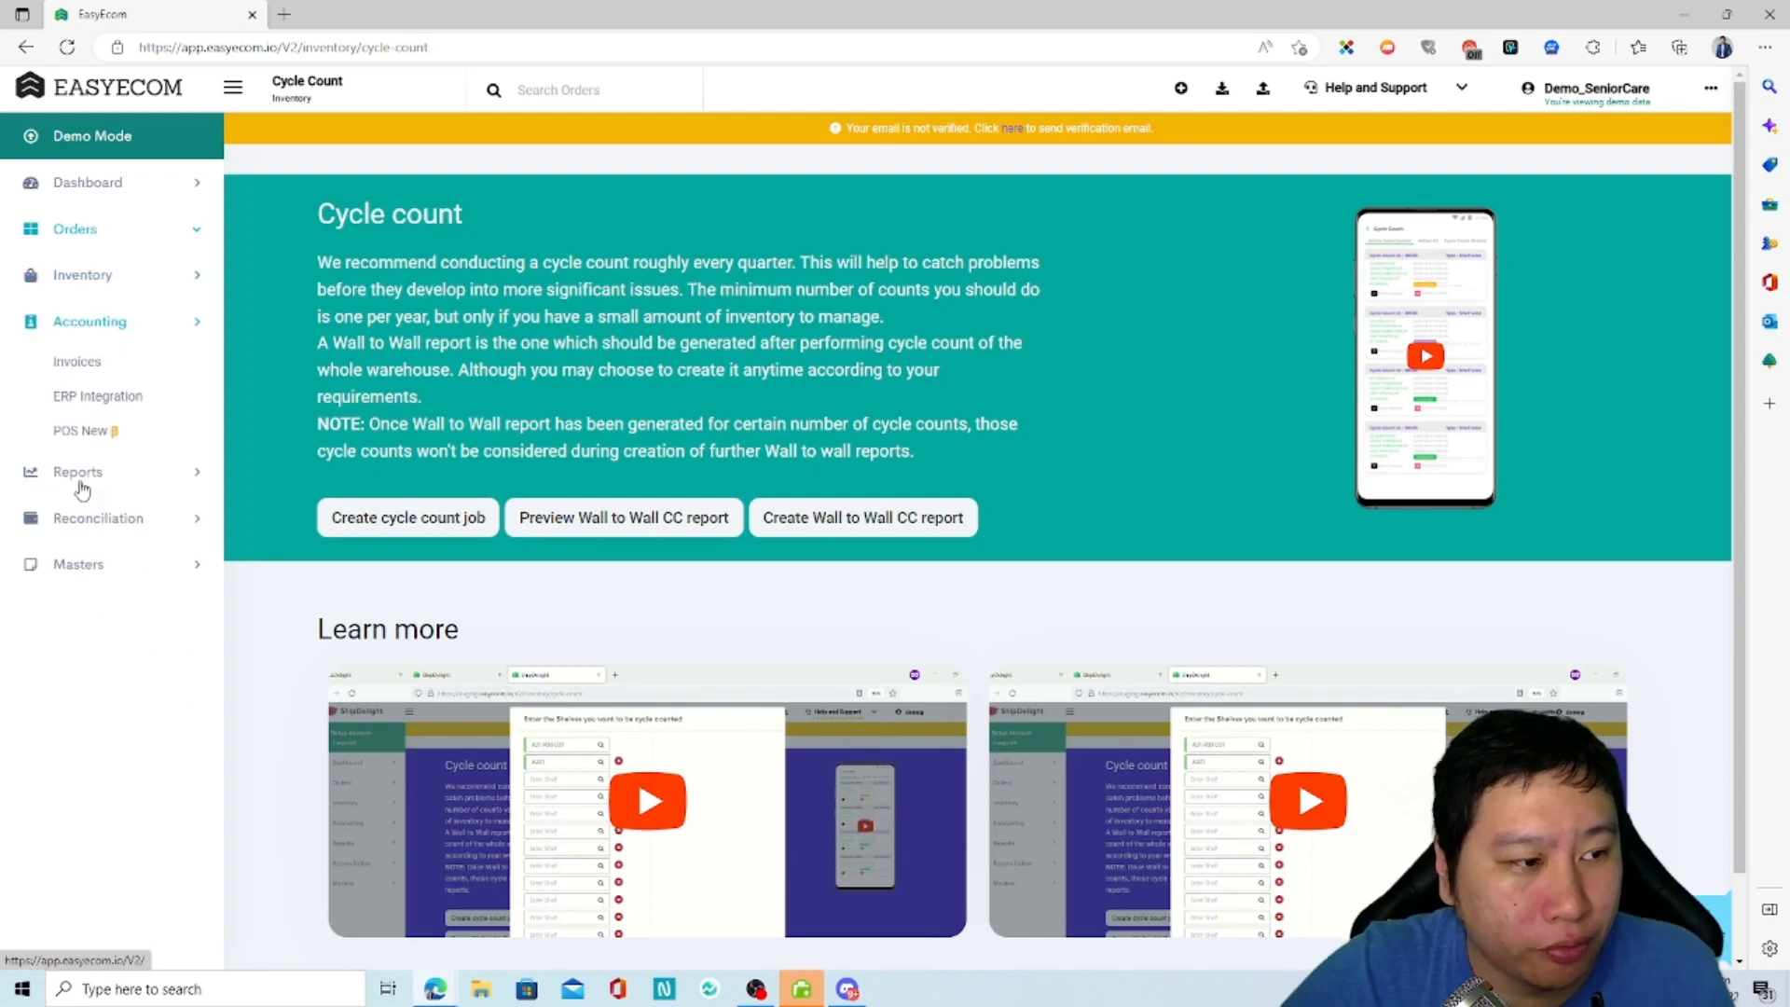
{"action": "left_click", "coordinate": [90, 377]}
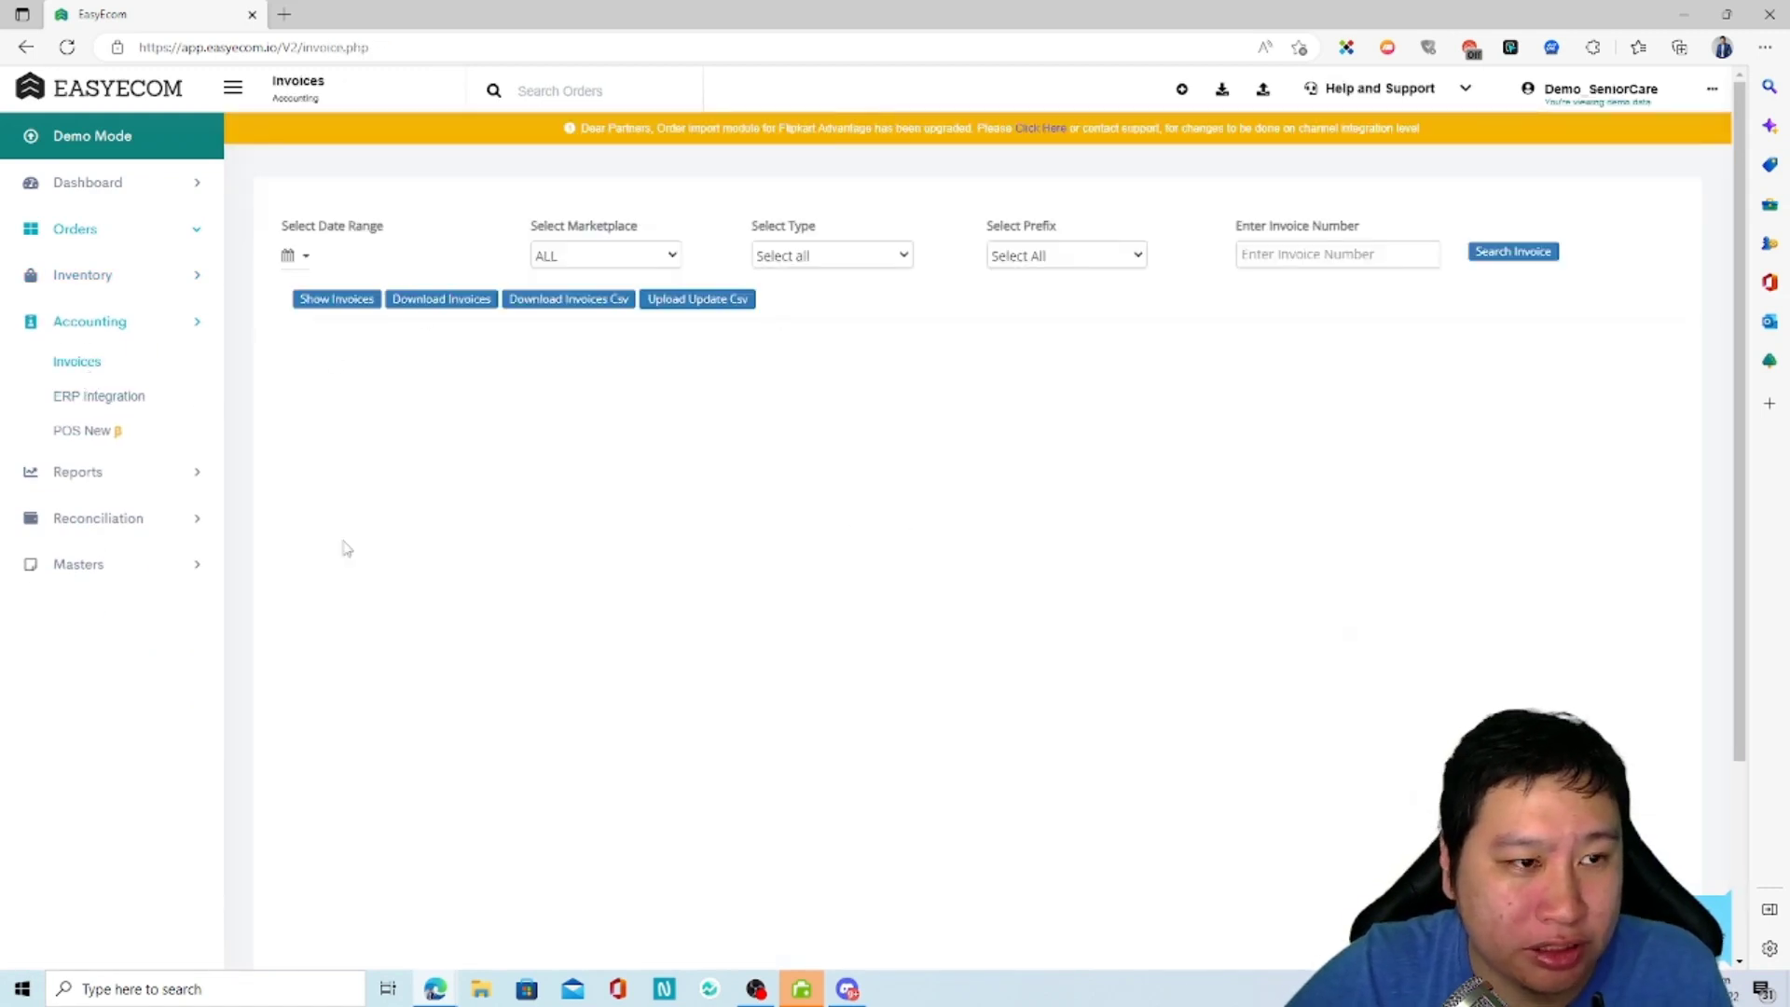
{"action": "left_click", "coordinate": [113, 399]}
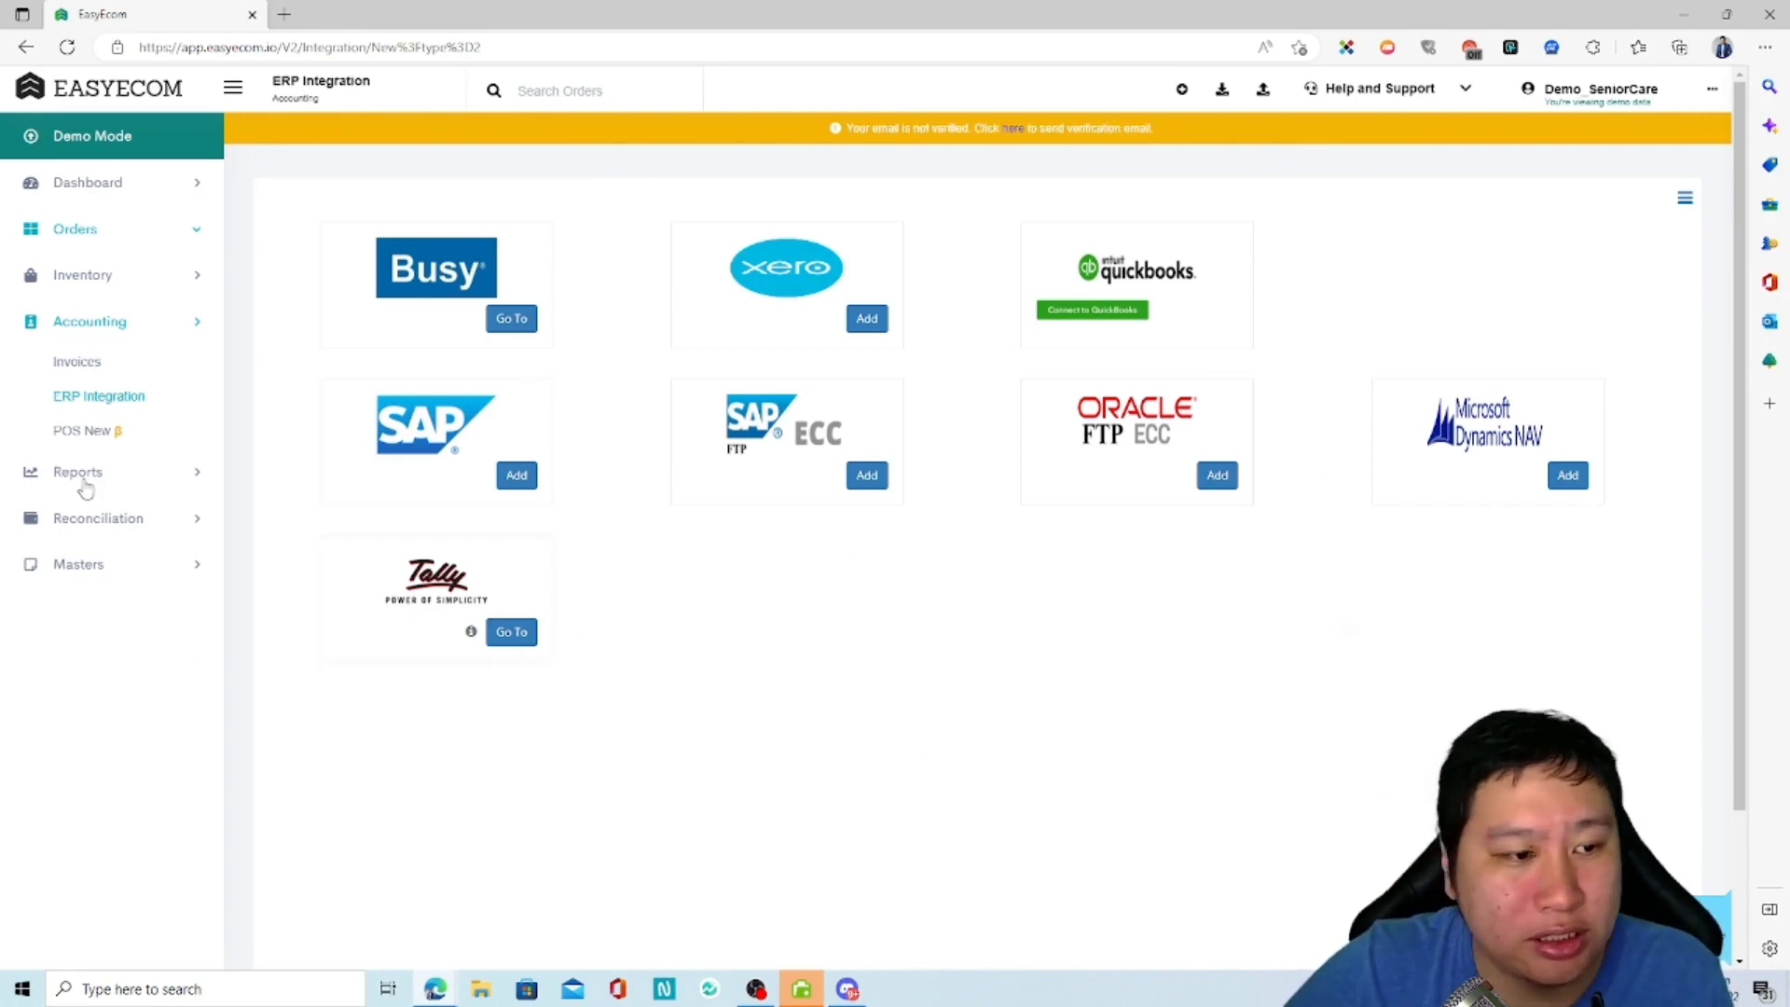
{"action": "left_click", "coordinate": [75, 433]}
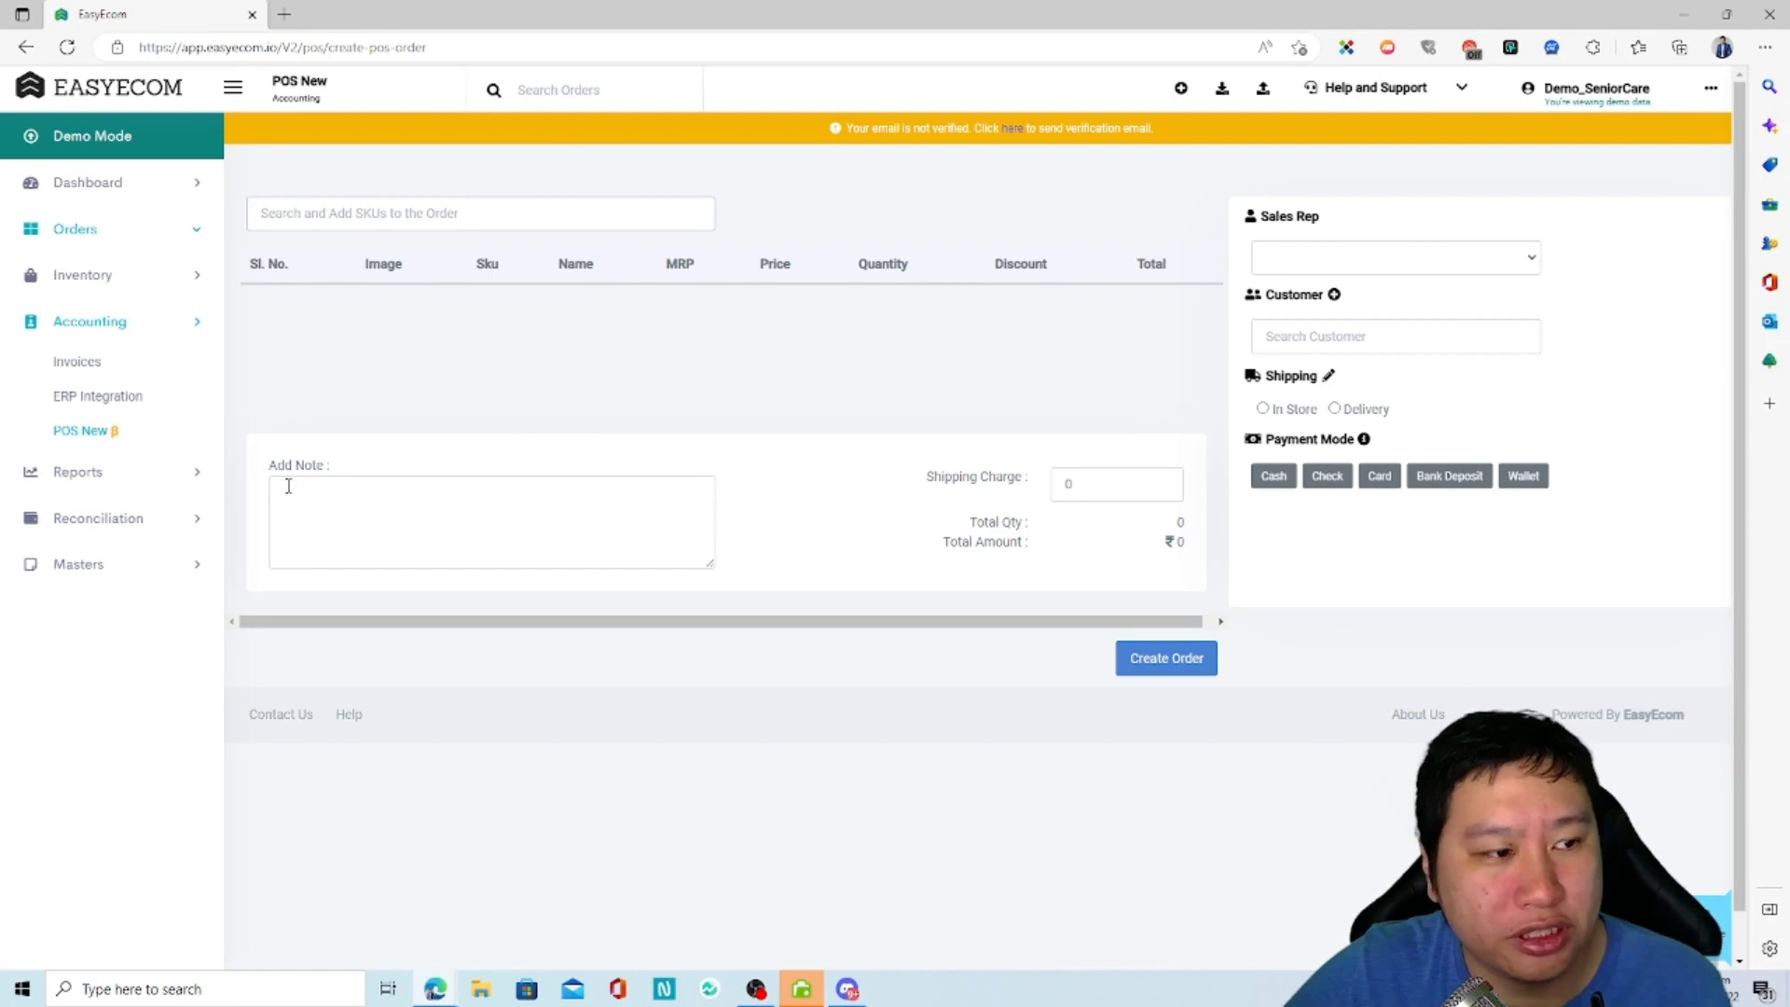
{"action": "left_click", "coordinate": [80, 470]}
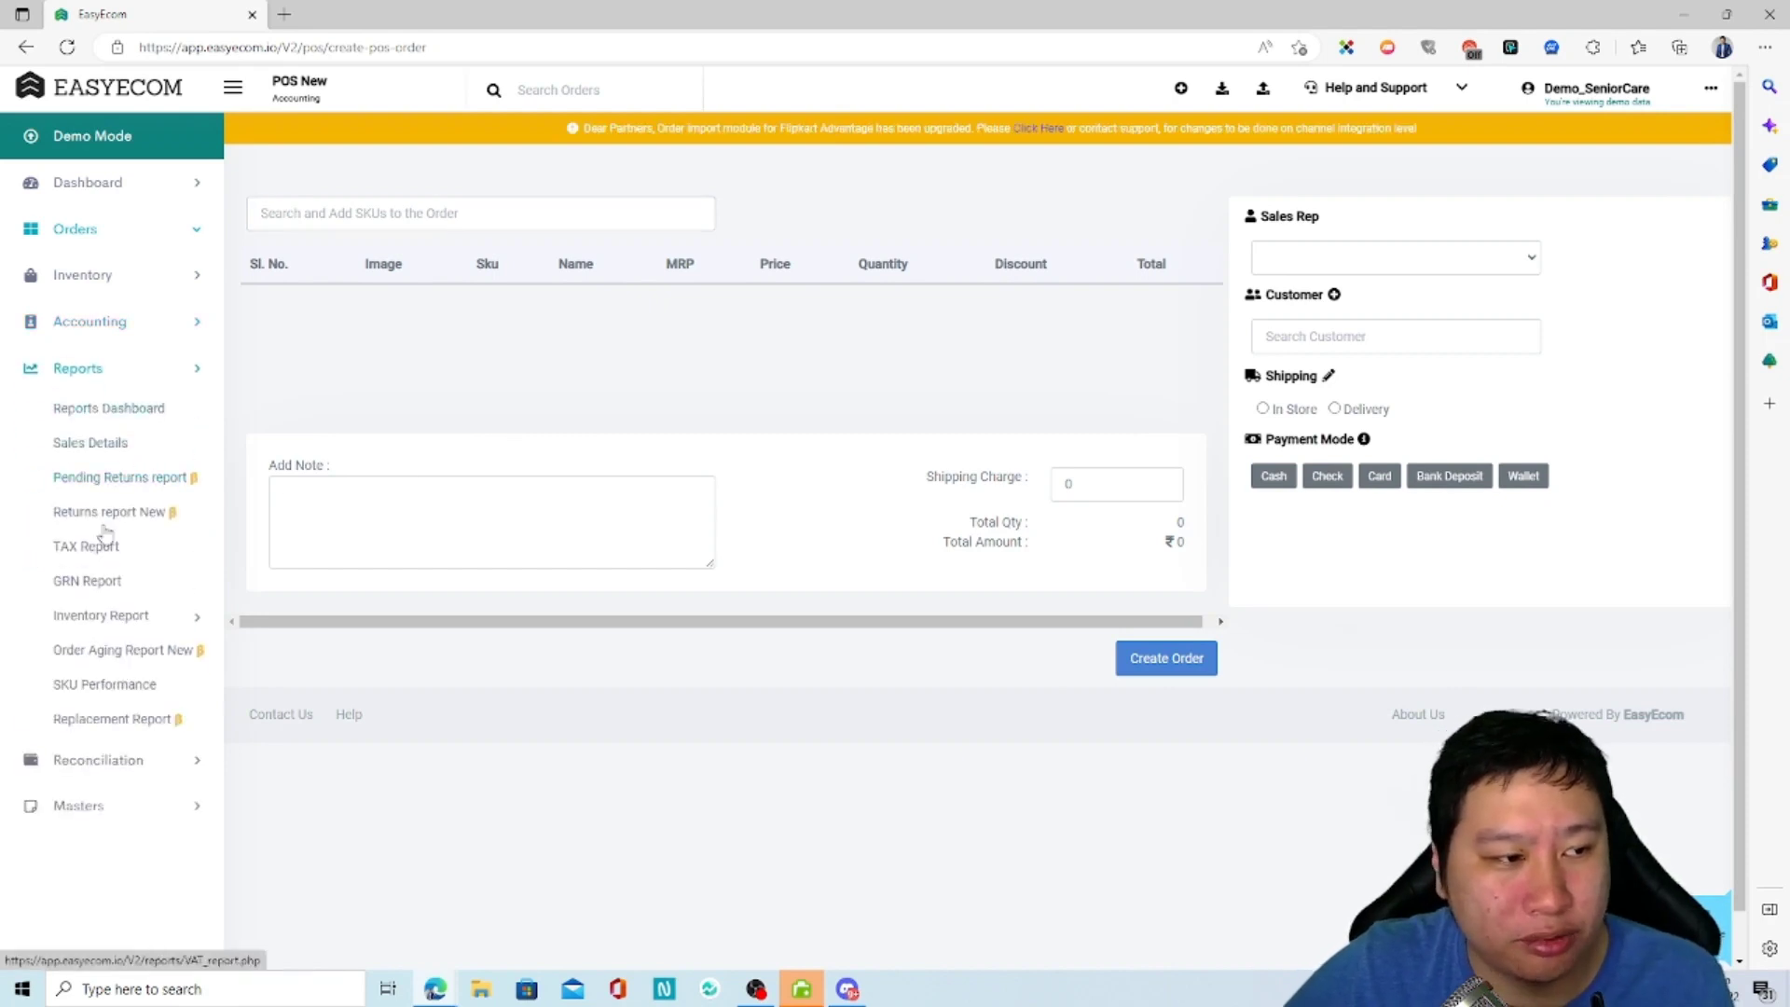
Scroll through the Reports Dashboard, then open the Sales Details report
{"action": "left_click", "coordinate": [114, 416]}
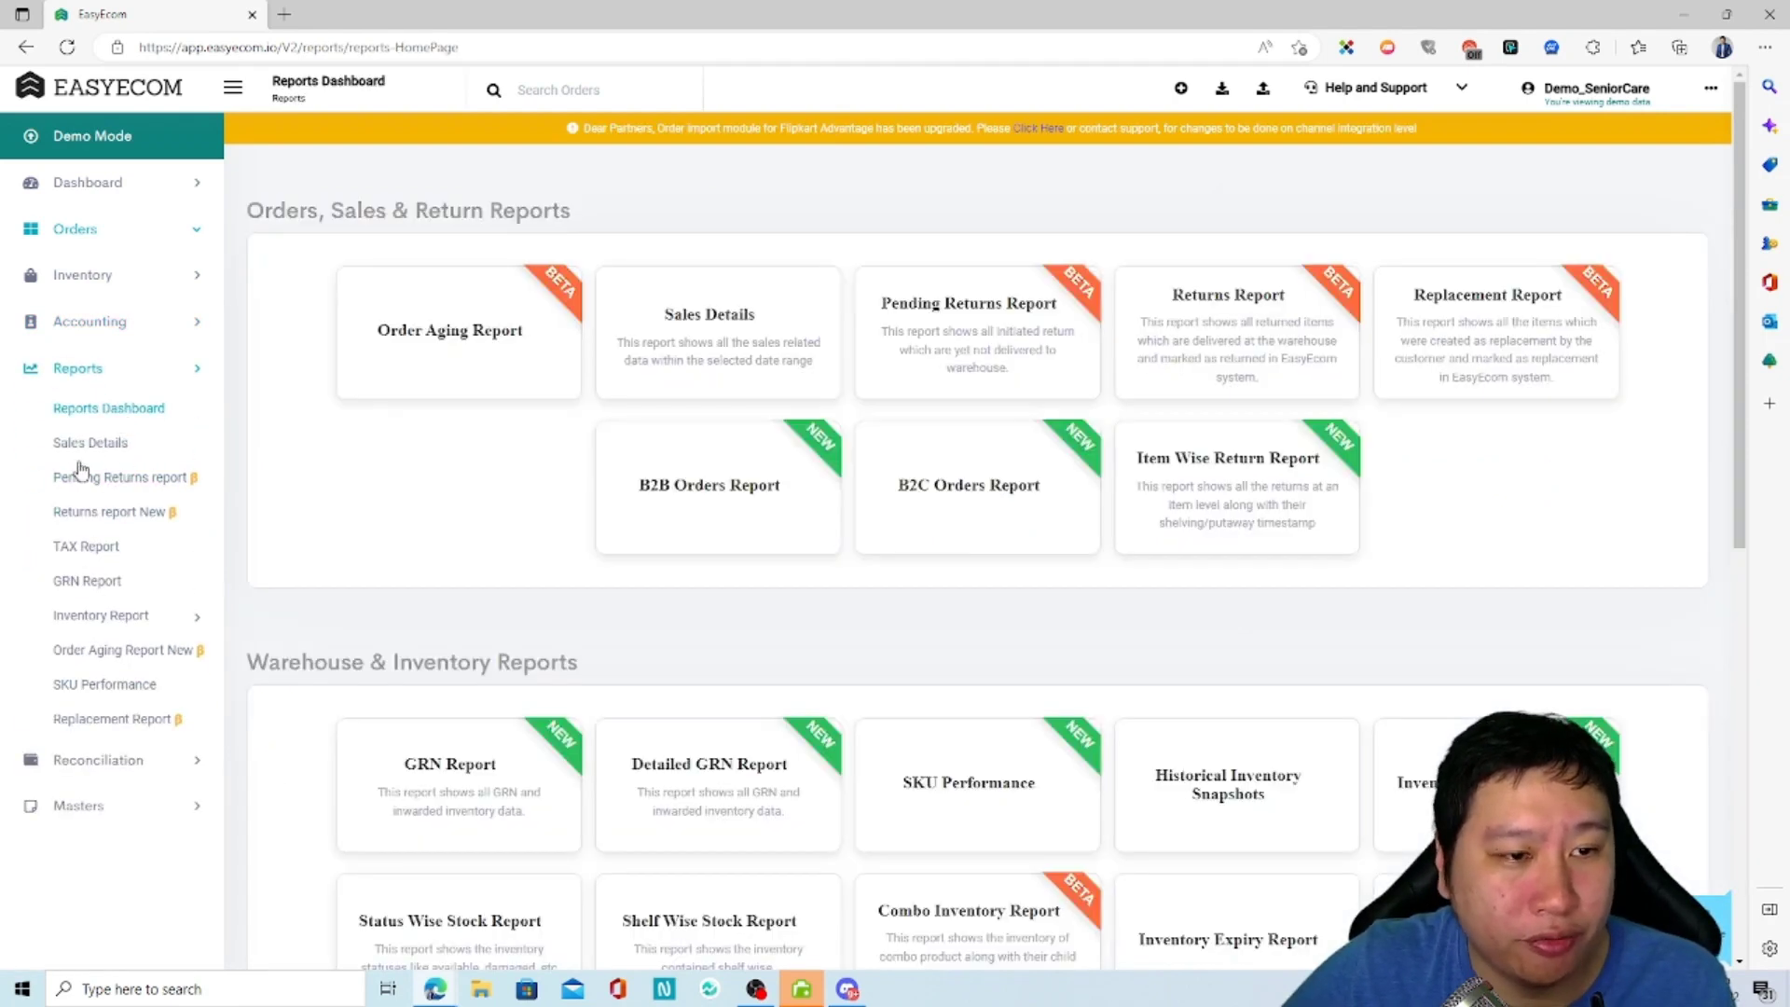
{"action": "scroll", "coordinate": [947, 842], "scroll_direction": "down", "scroll_amount": 5}
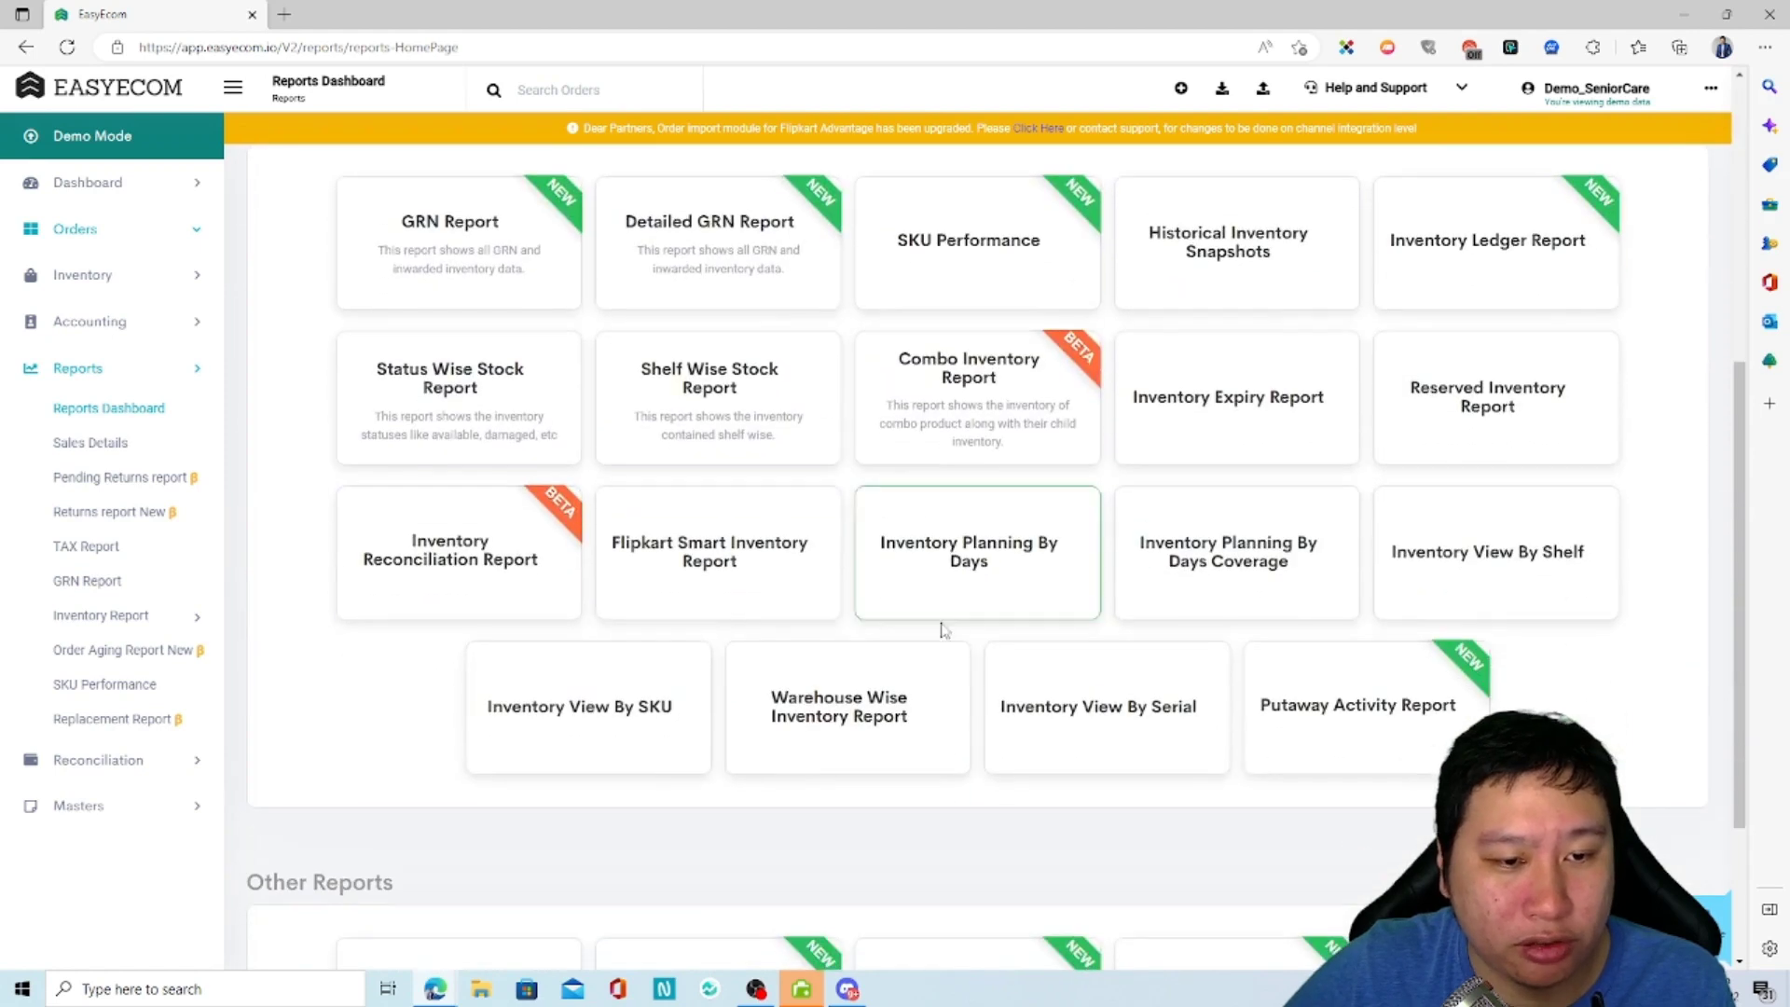
{"action": "scroll", "coordinate": [944, 630], "scroll_direction": "down", "scroll_amount": 3}
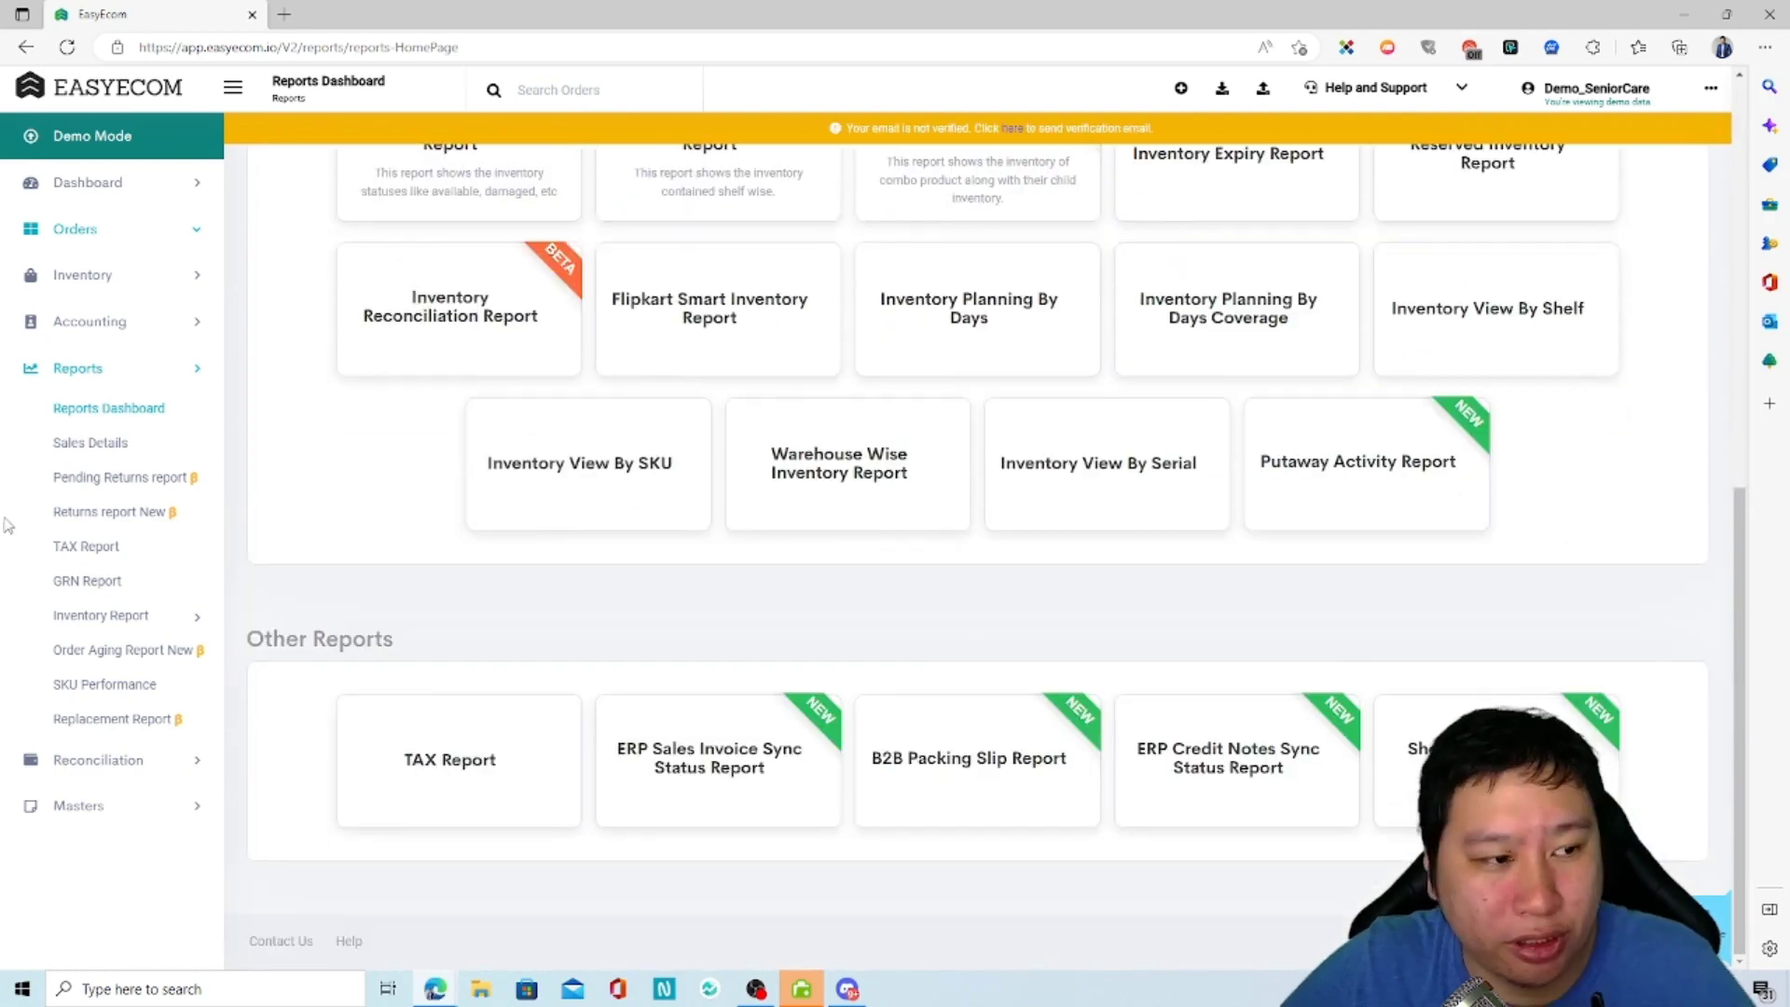
{"action": "left_click", "coordinate": [92, 454]}
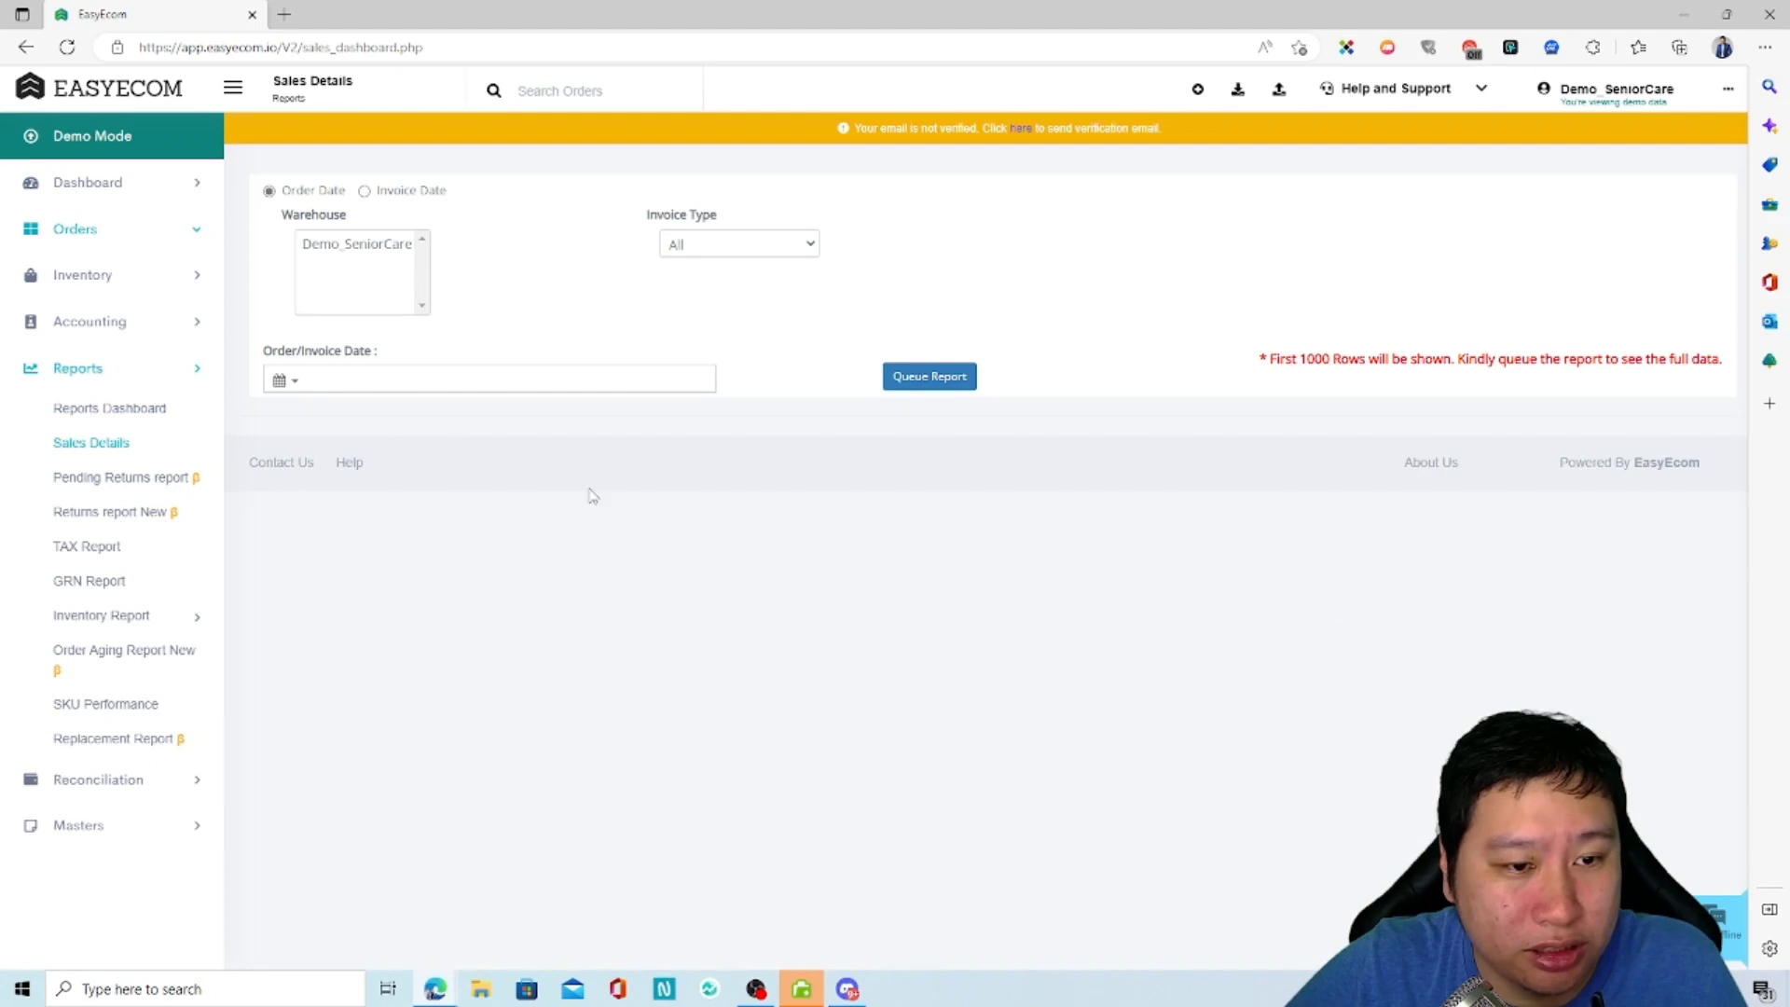
View the Pending Returns, Returns report New and TAX reports, ending on the GRN Report
{"action": "left_click", "coordinate": [131, 479]}
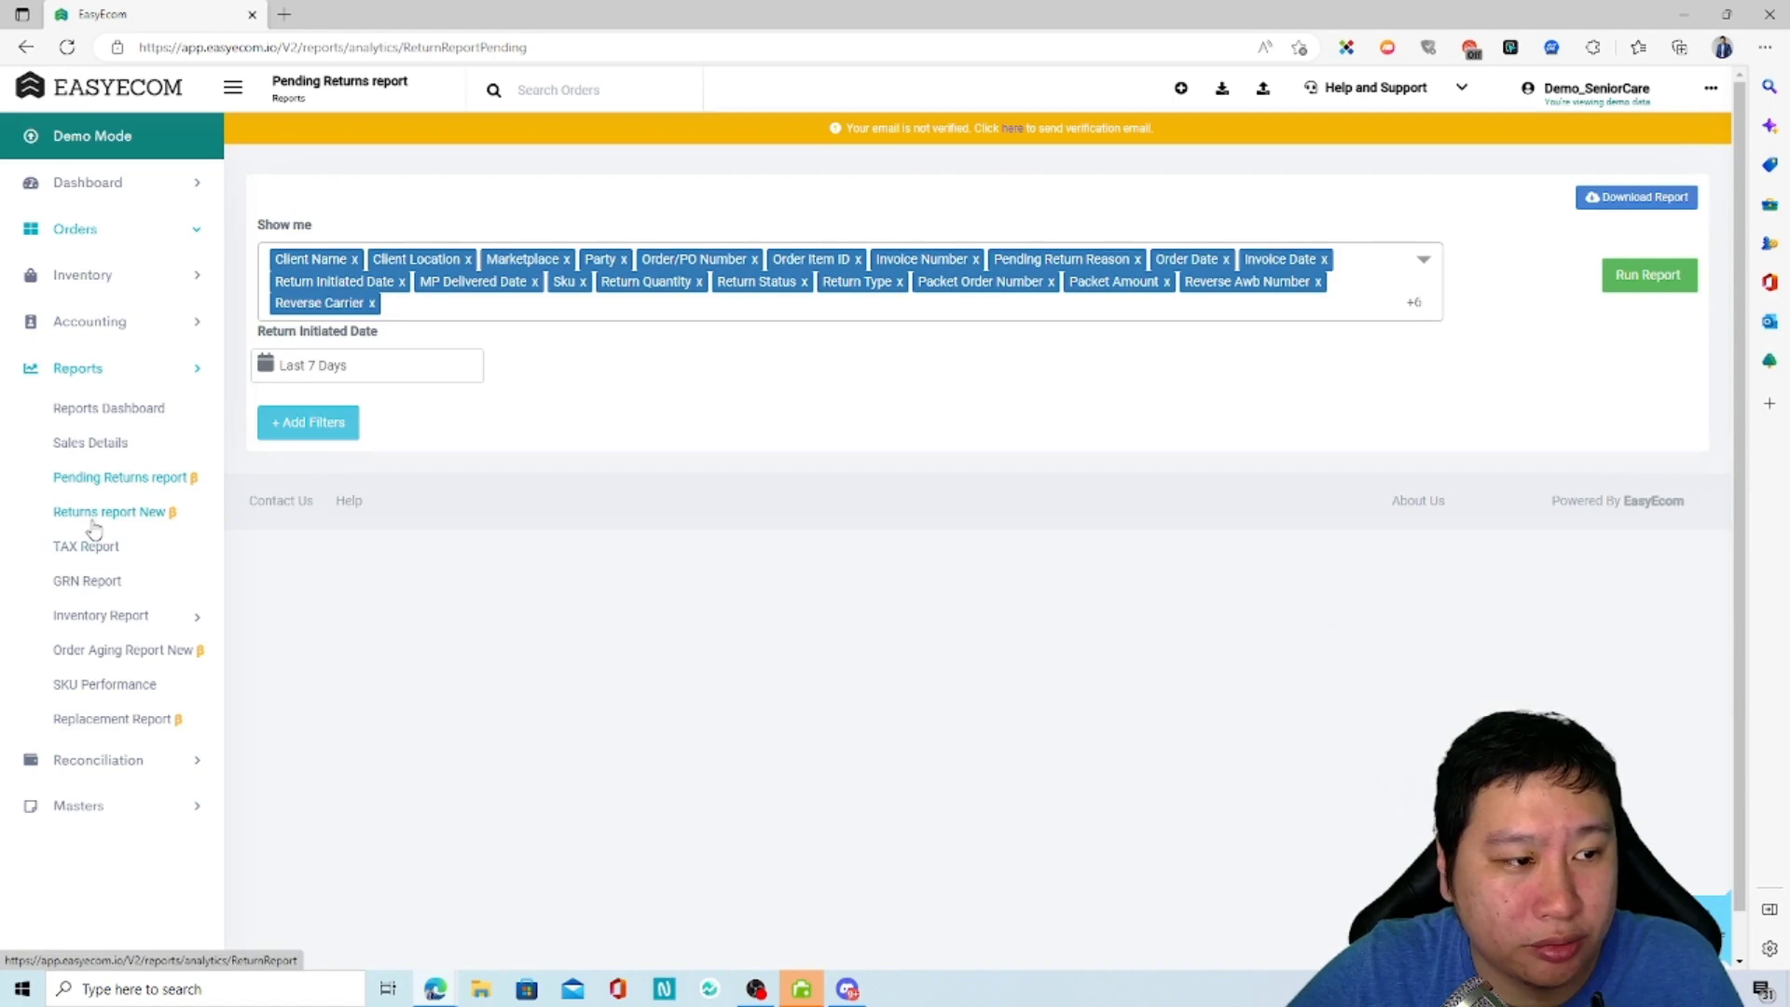
{"action": "left_click", "coordinate": [93, 521]}
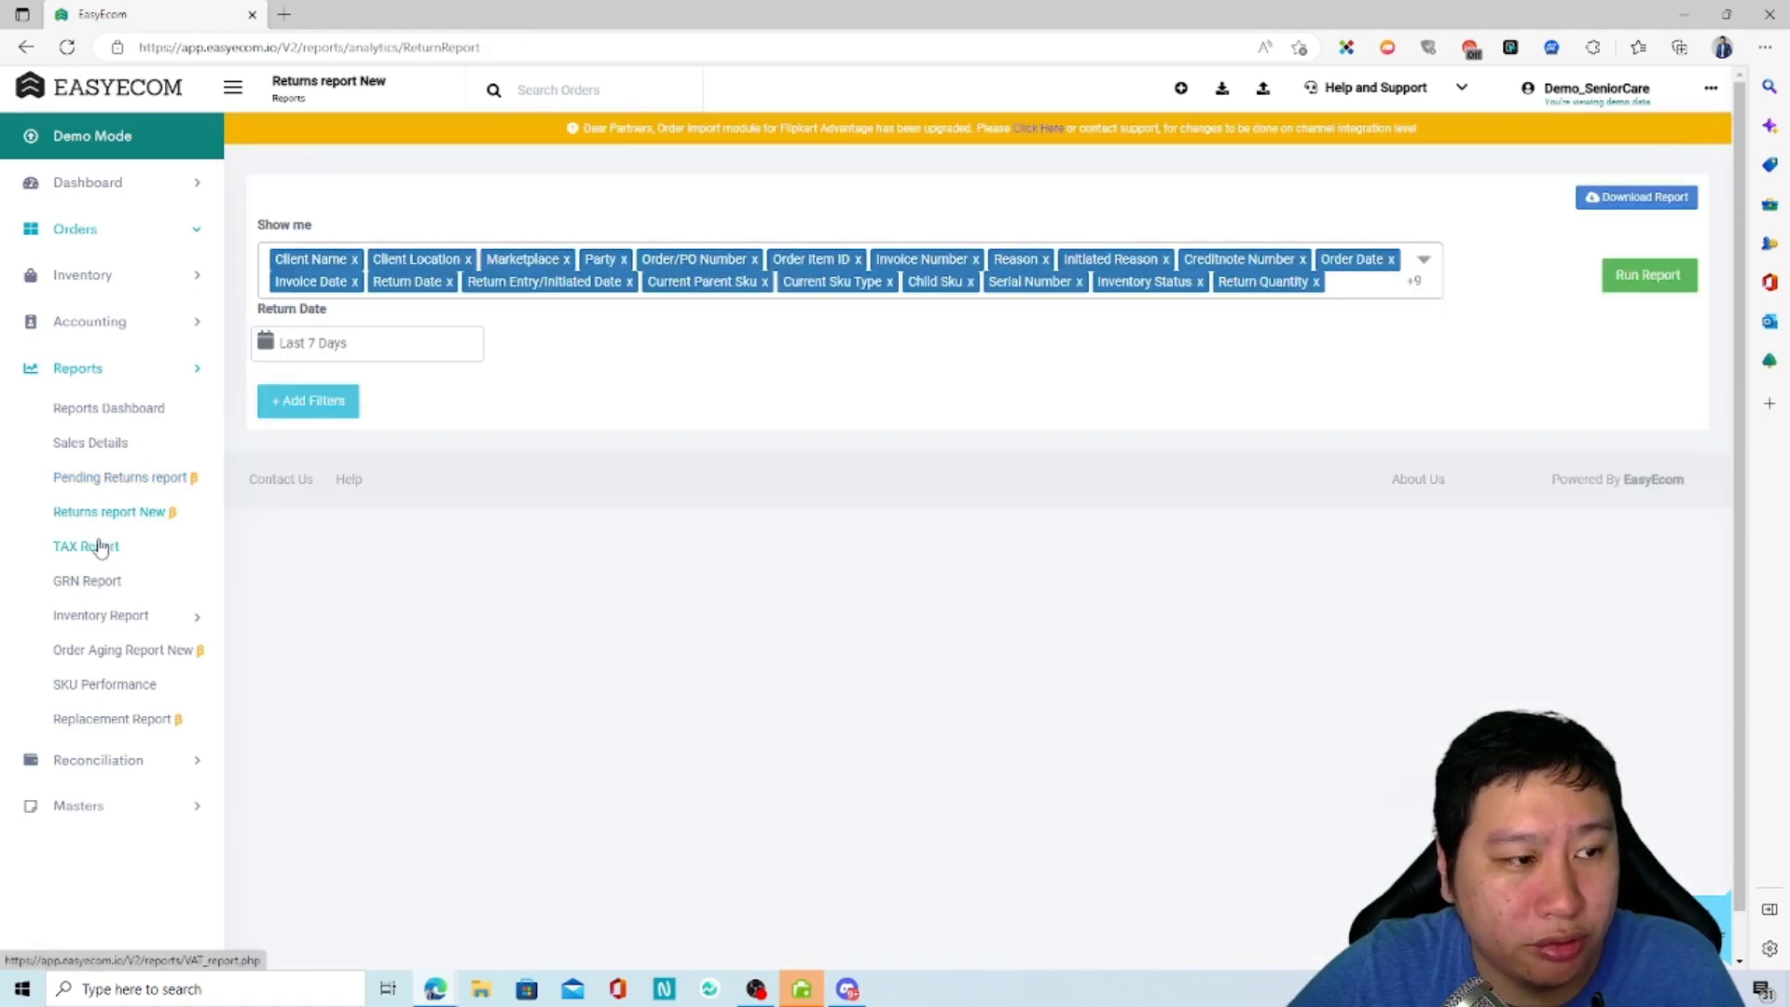
{"action": "left_click", "coordinate": [101, 547]}
{"action": "left_click", "coordinate": [93, 584]}
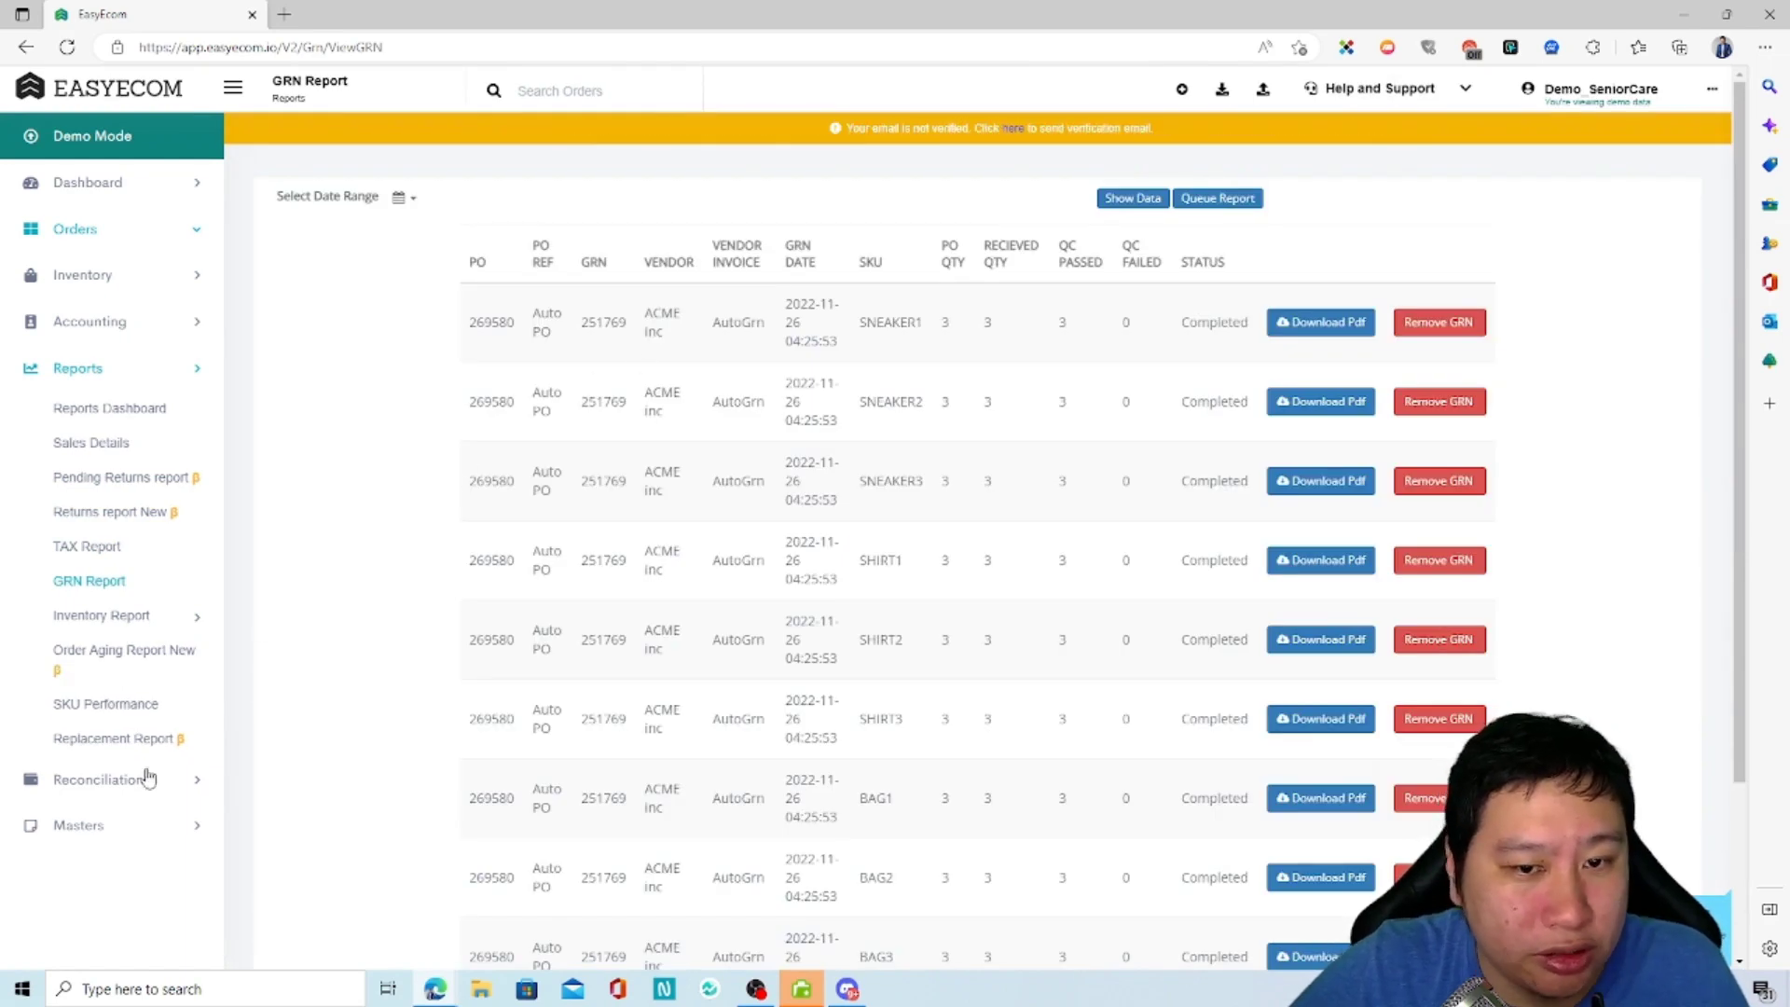
Open Inventory Report > Inventory Aging Report and scroll through SKU stock by 30/60/90/90+ day bands
{"action": "left_click", "coordinate": [110, 617]}
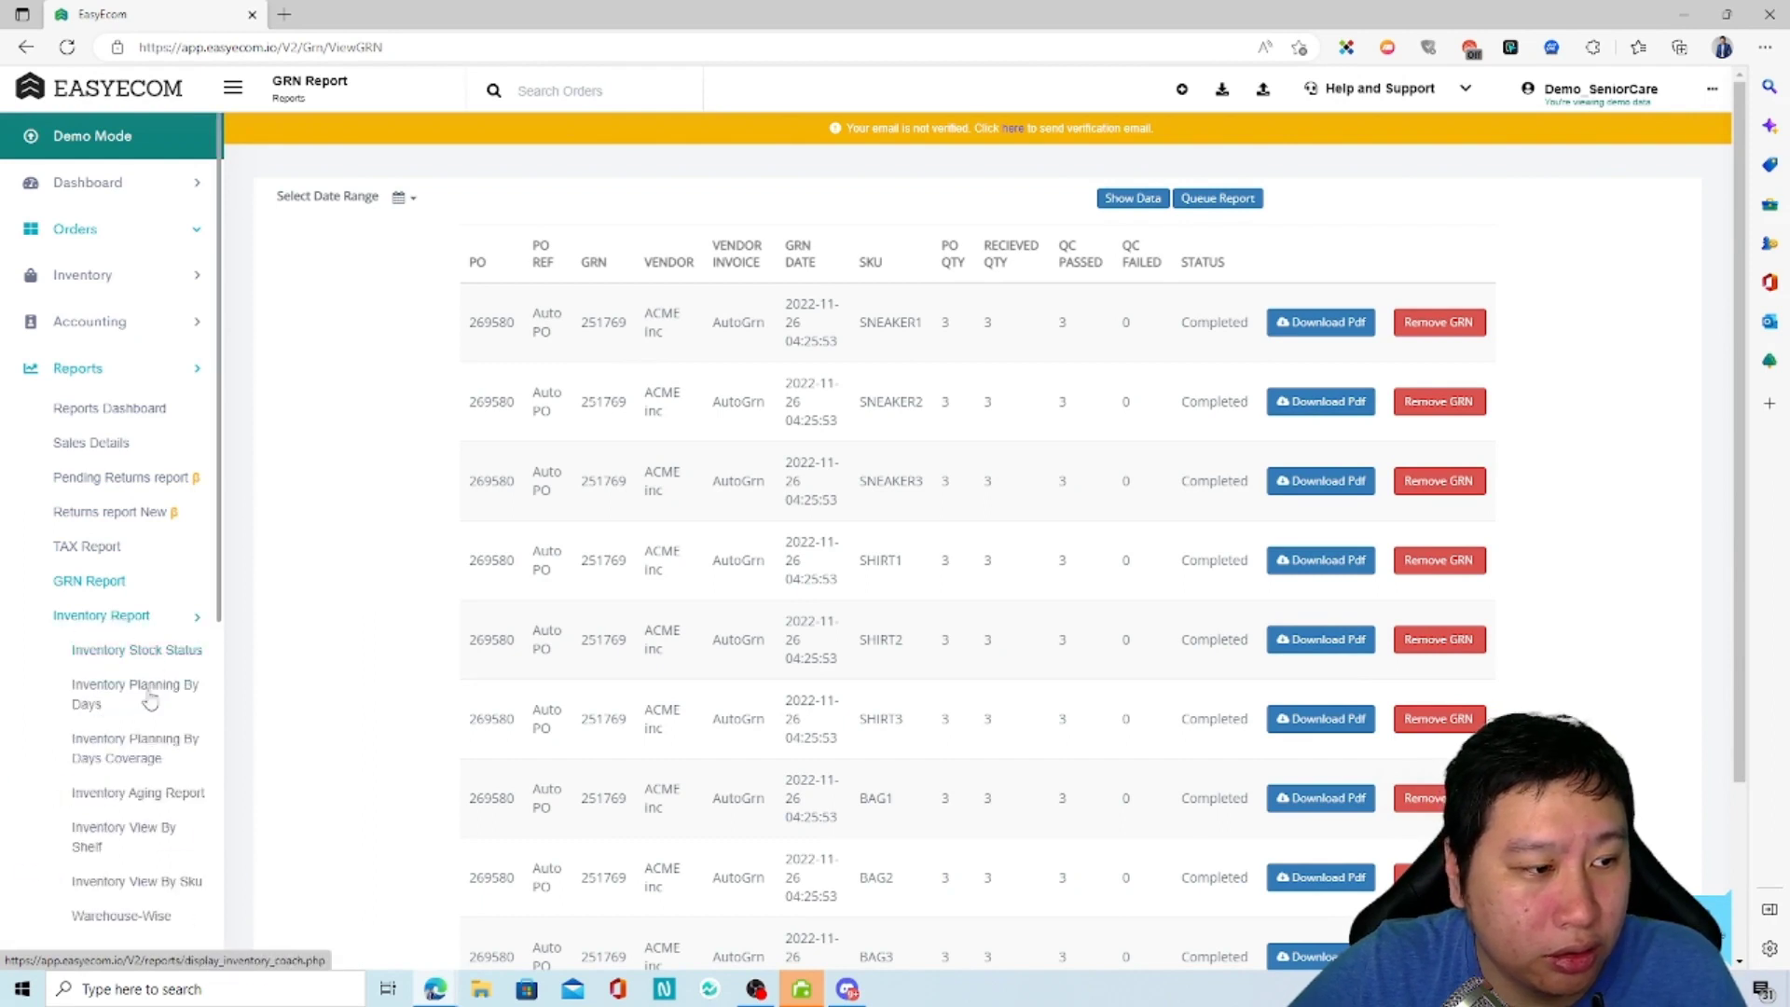
{"action": "scroll", "coordinate": [55, 708], "scroll_direction": "down", "scroll_amount": 3}
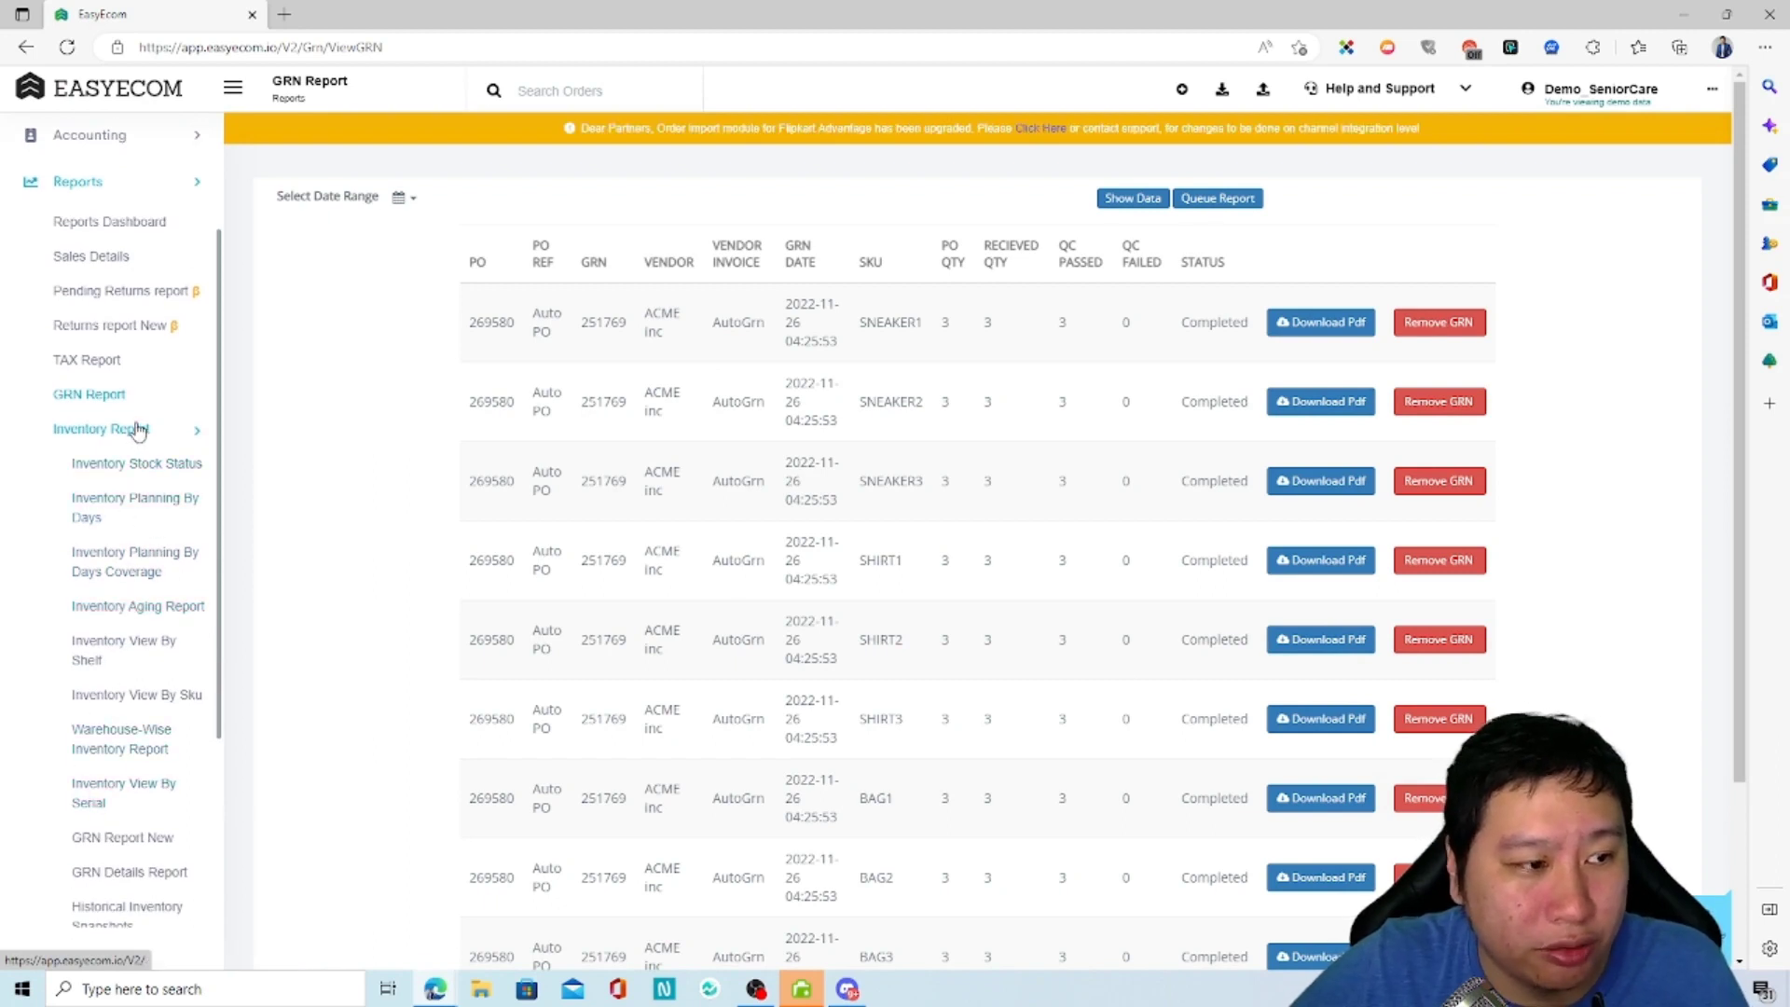
{"action": "scroll", "coordinate": [98, 736], "scroll_direction": "down", "scroll_amount": 3}
{"action": "scroll", "coordinate": [109, 788], "scroll_direction": "up", "scroll_amount": 3}
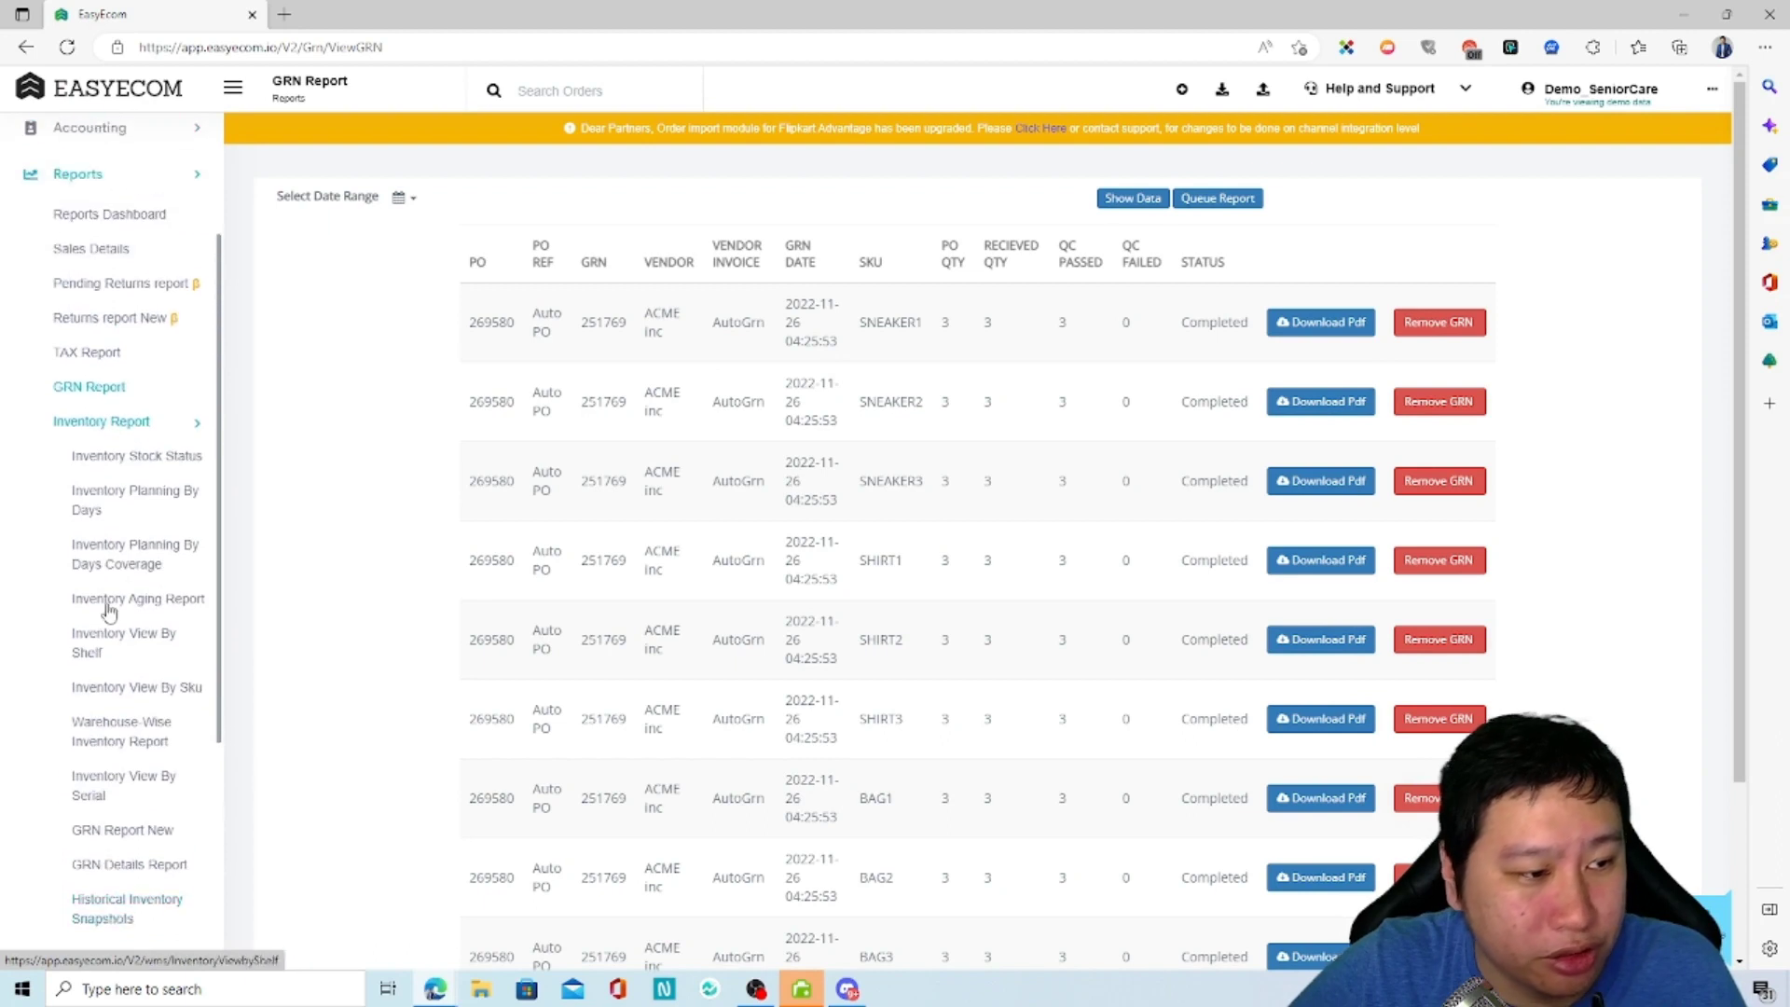
{"action": "left_click", "coordinate": [128, 608]}
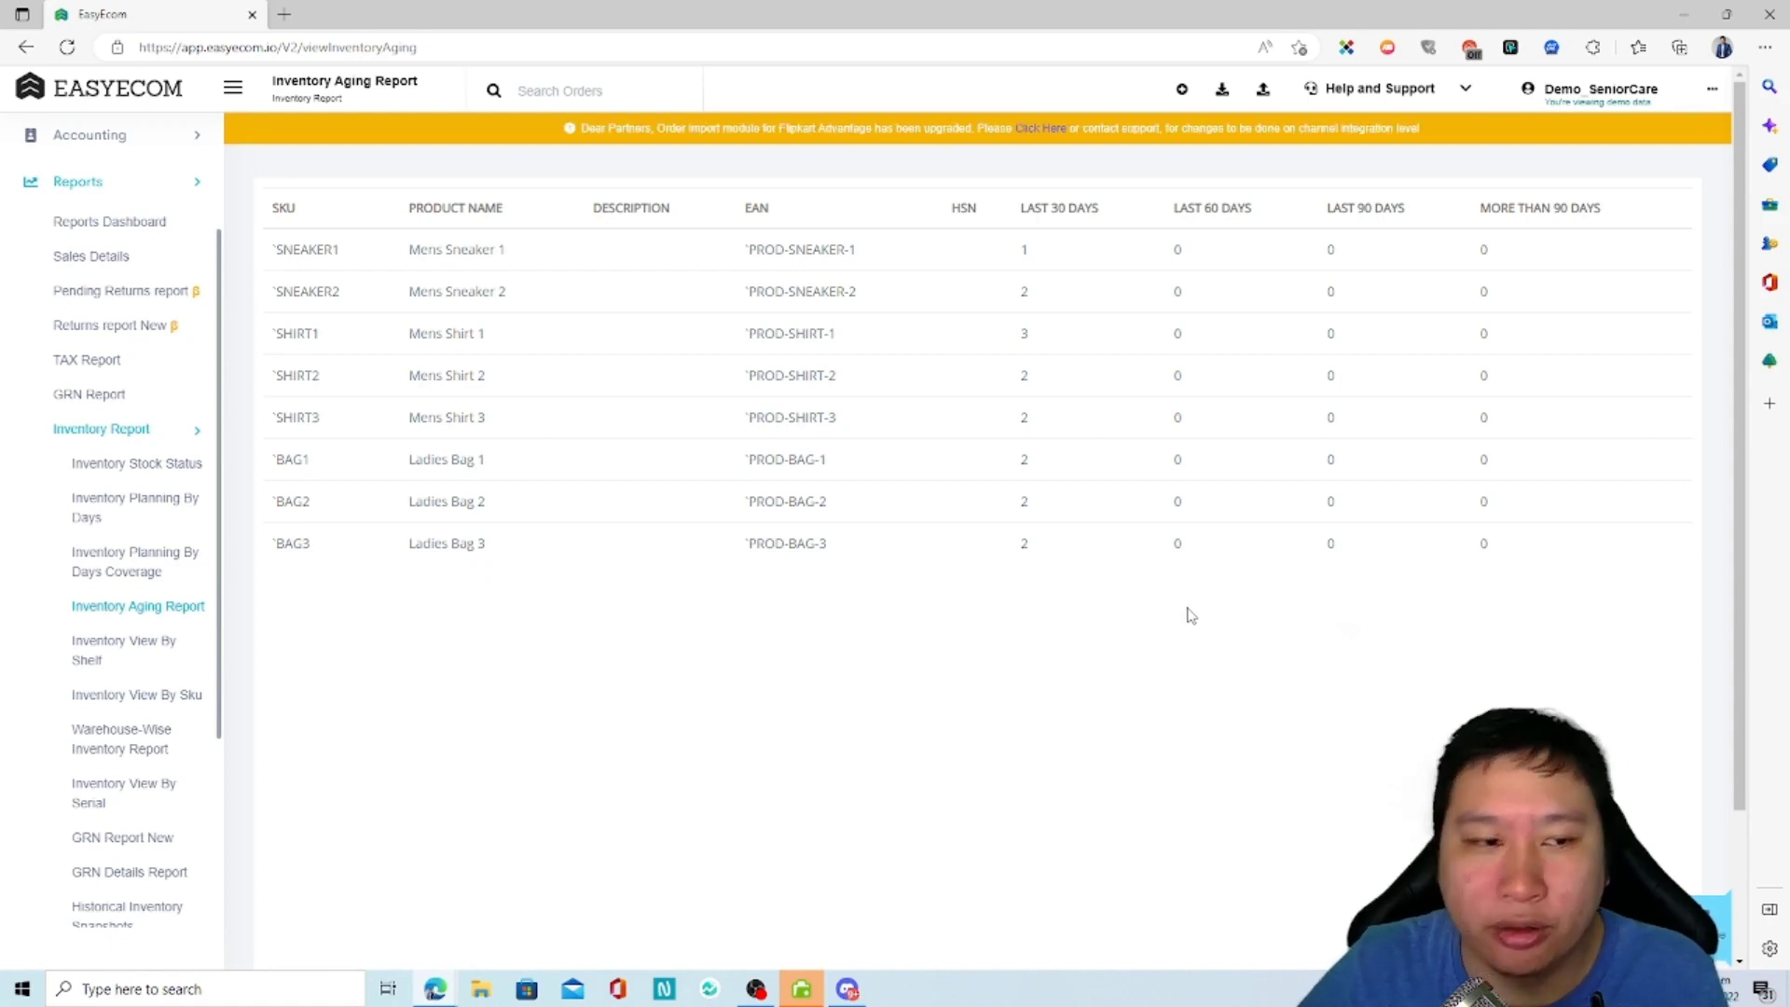
{"action": "scroll", "coordinate": [97, 741], "scroll_direction": "down", "scroll_amount": 5}
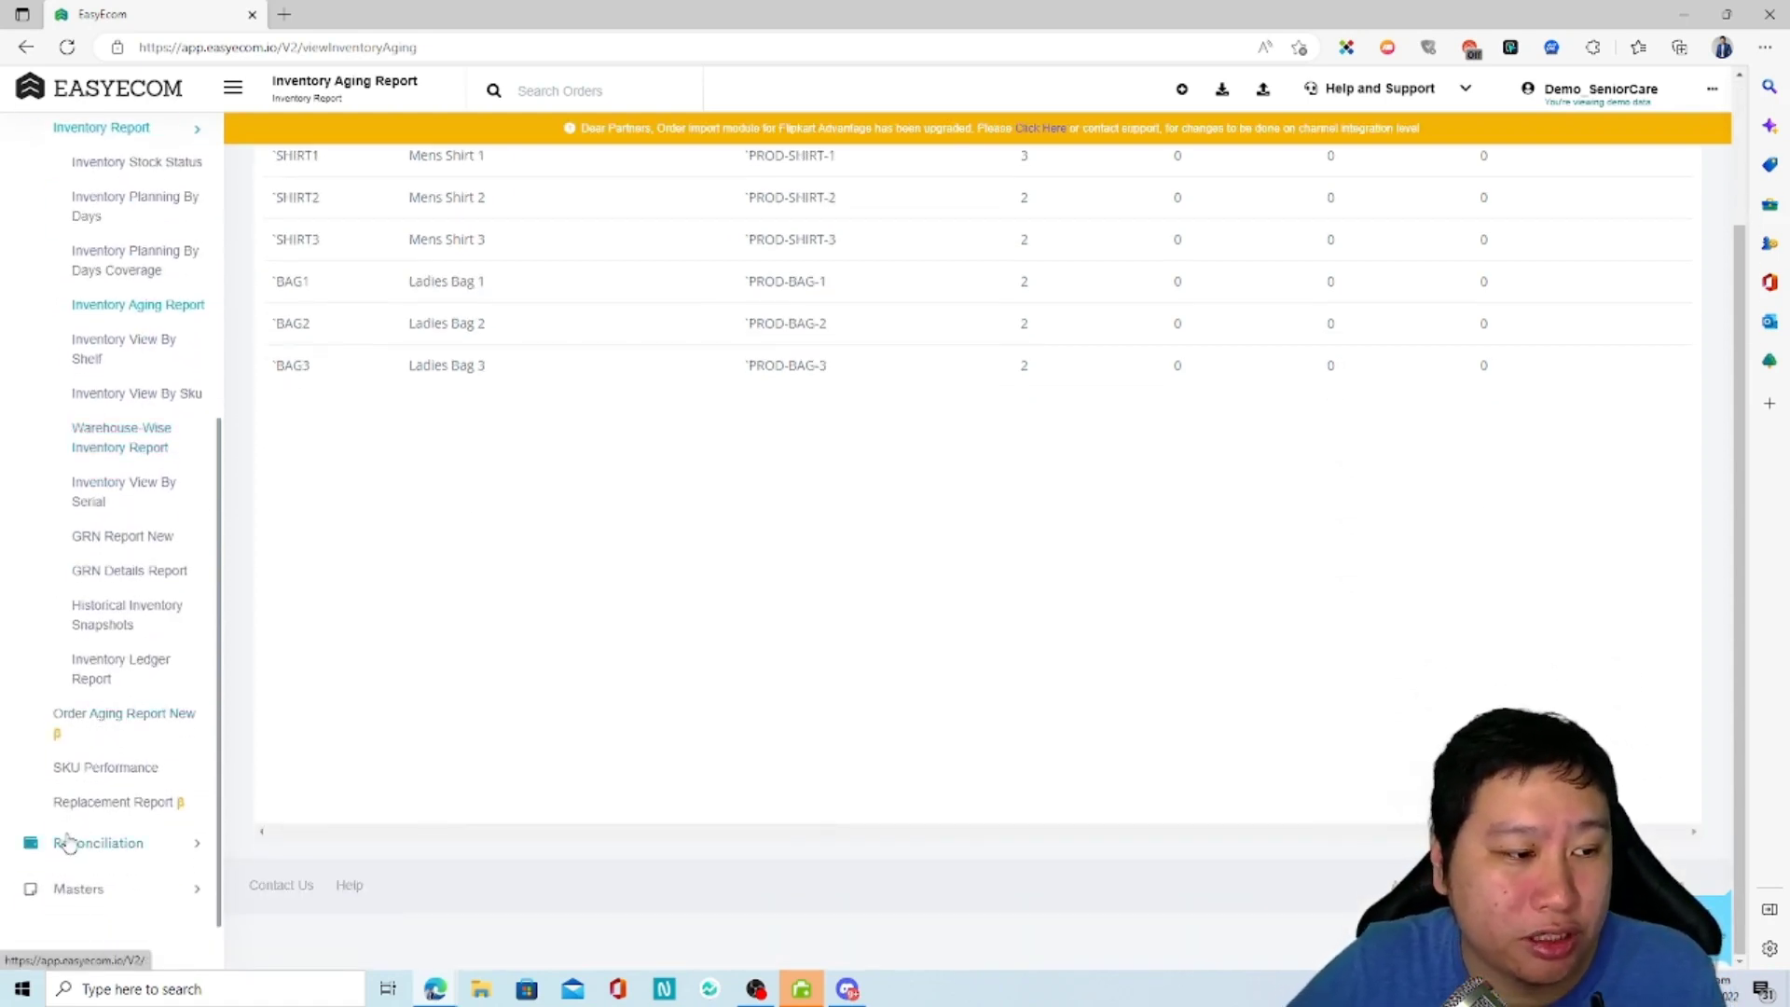
Under Reconciliation, view Payments summary and Payment Reconciliation, then expand Masters and the Dashboard menu
{"action": "left_click", "coordinate": [86, 844]}
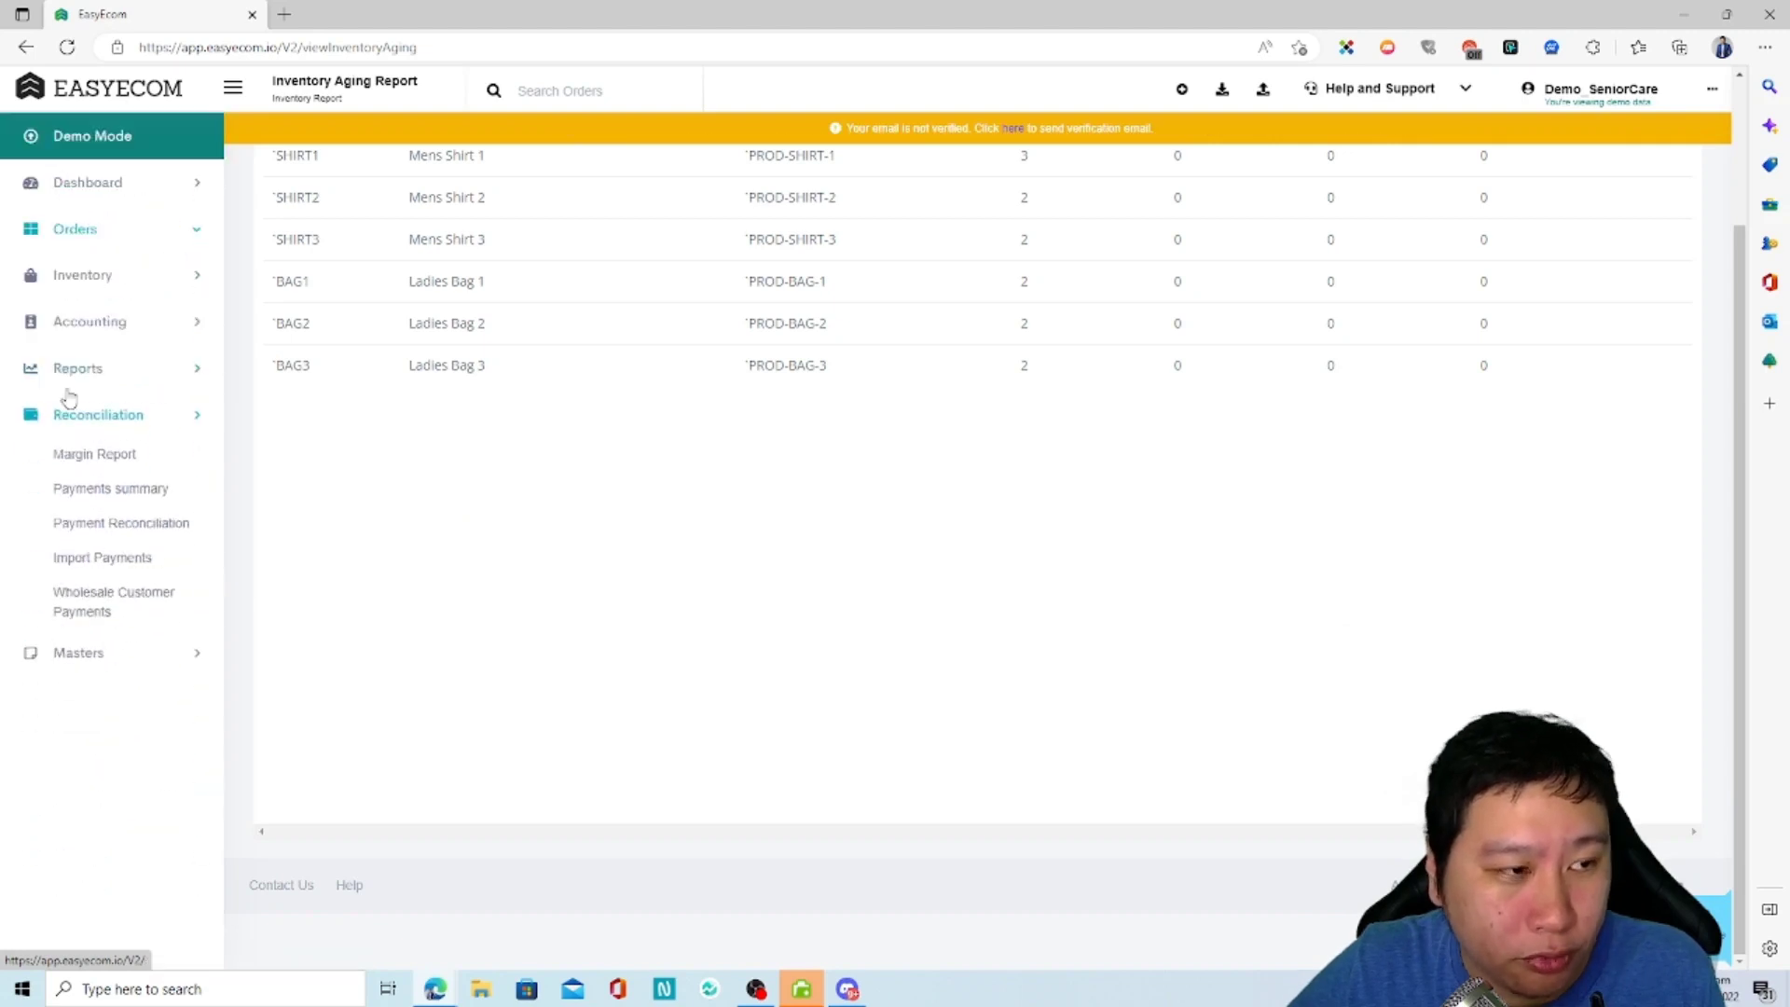
{"action": "left_click", "coordinate": [119, 494]}
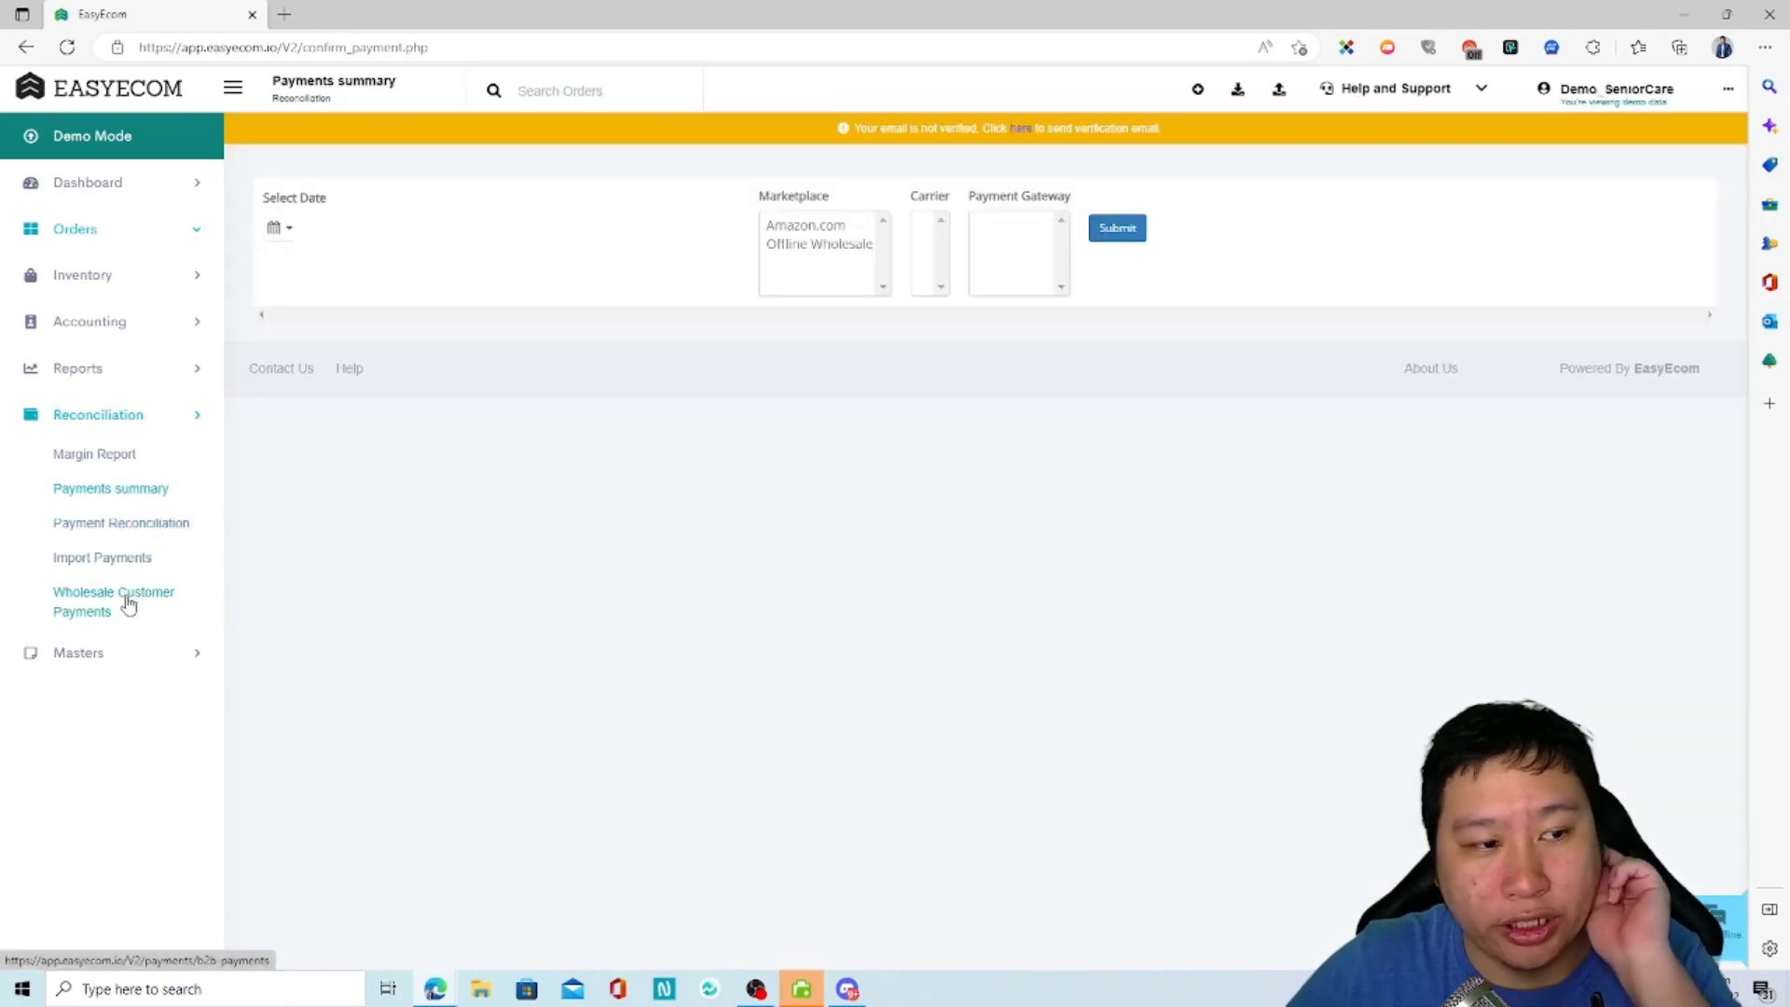
{"action": "left_click", "coordinate": [112, 523]}
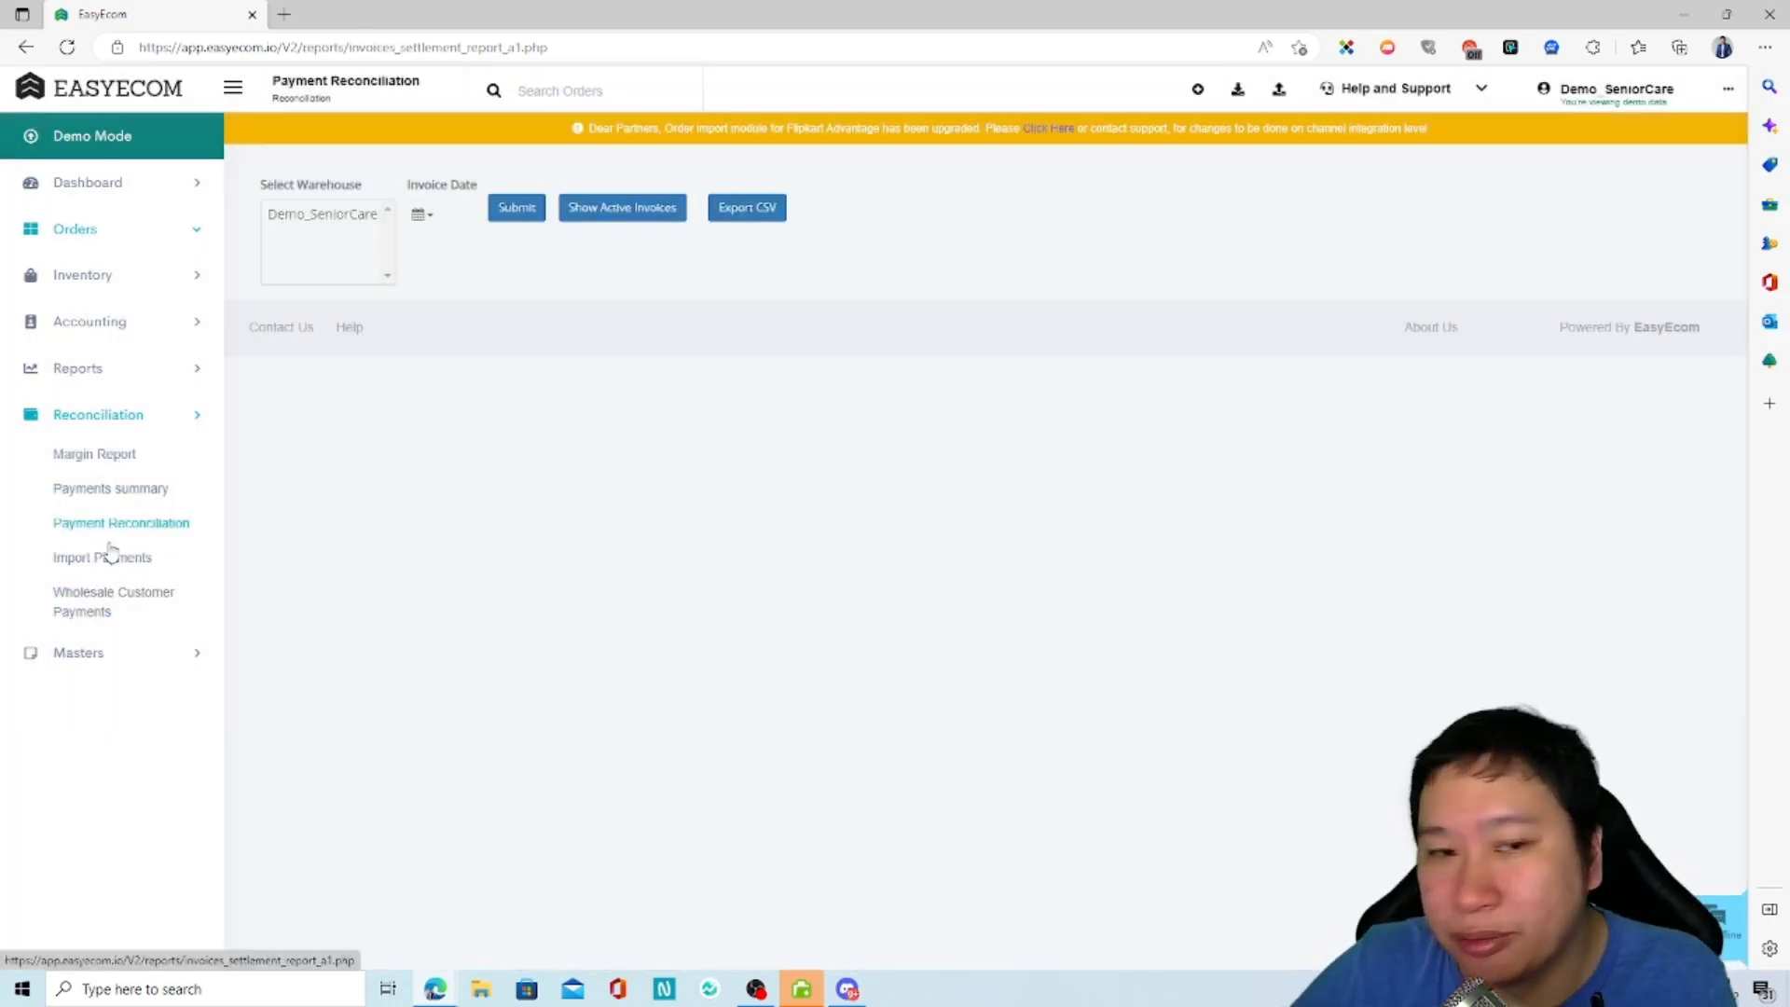
{"action": "left_click", "coordinate": [88, 653]}
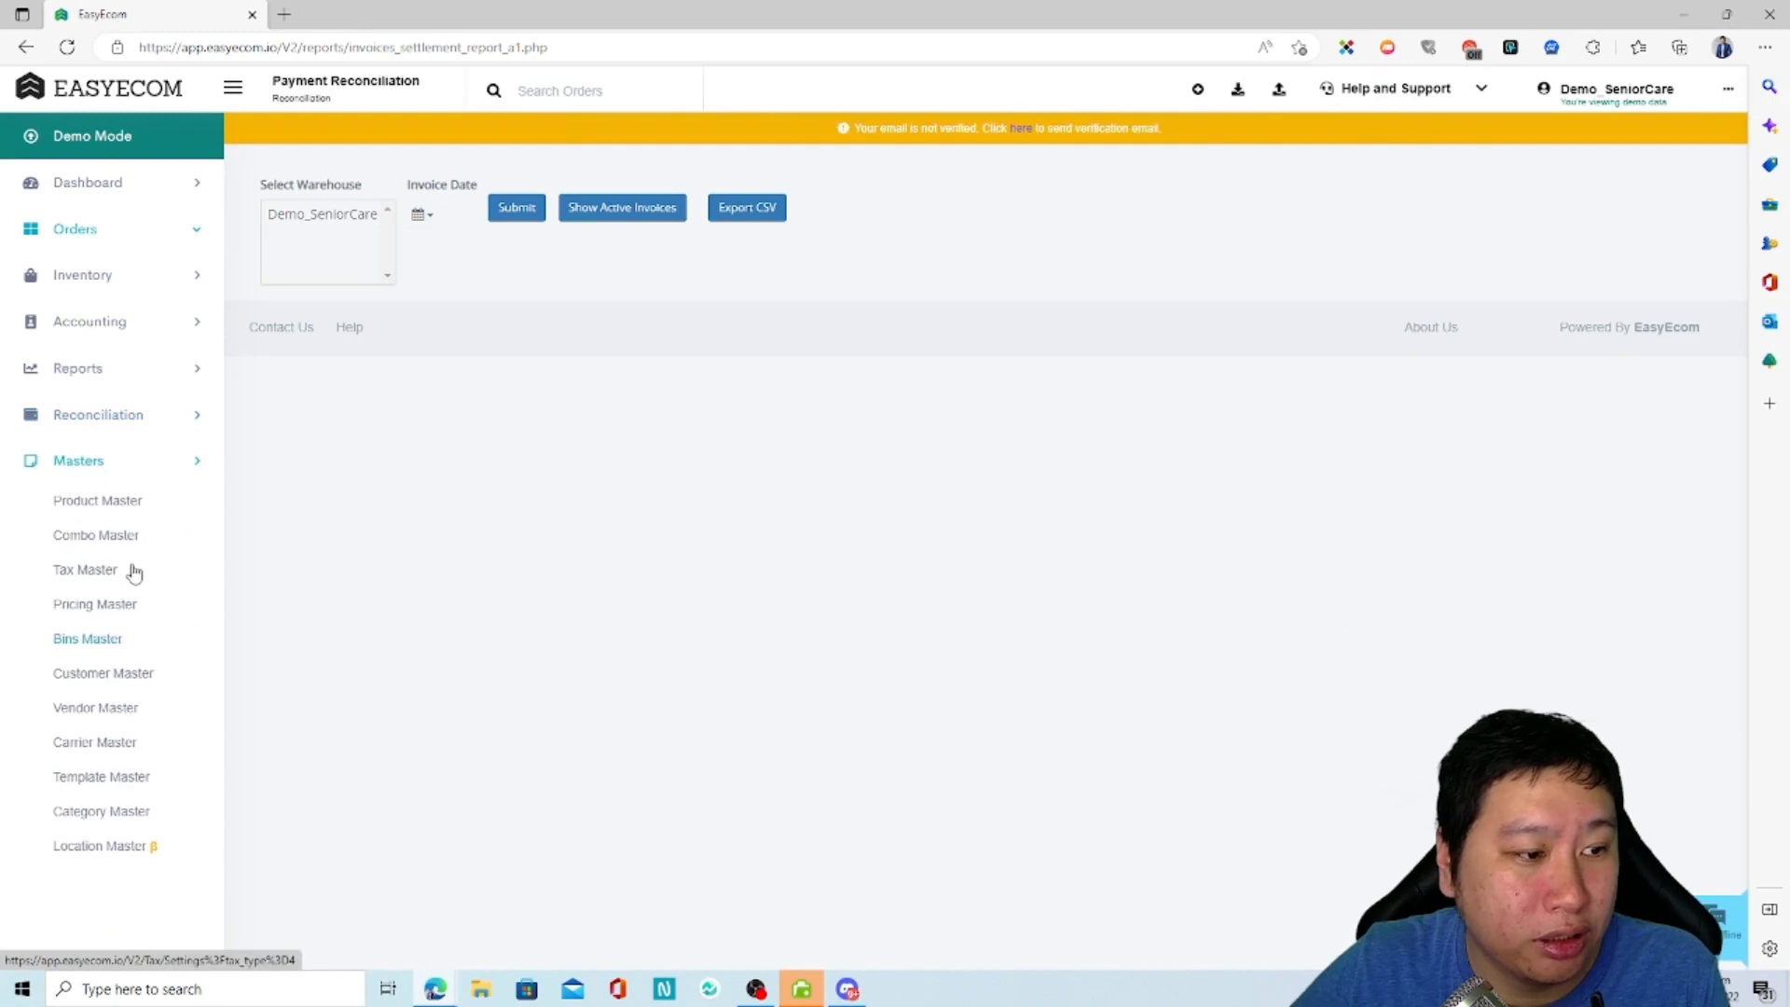
{"action": "left_click", "coordinate": [73, 189]}
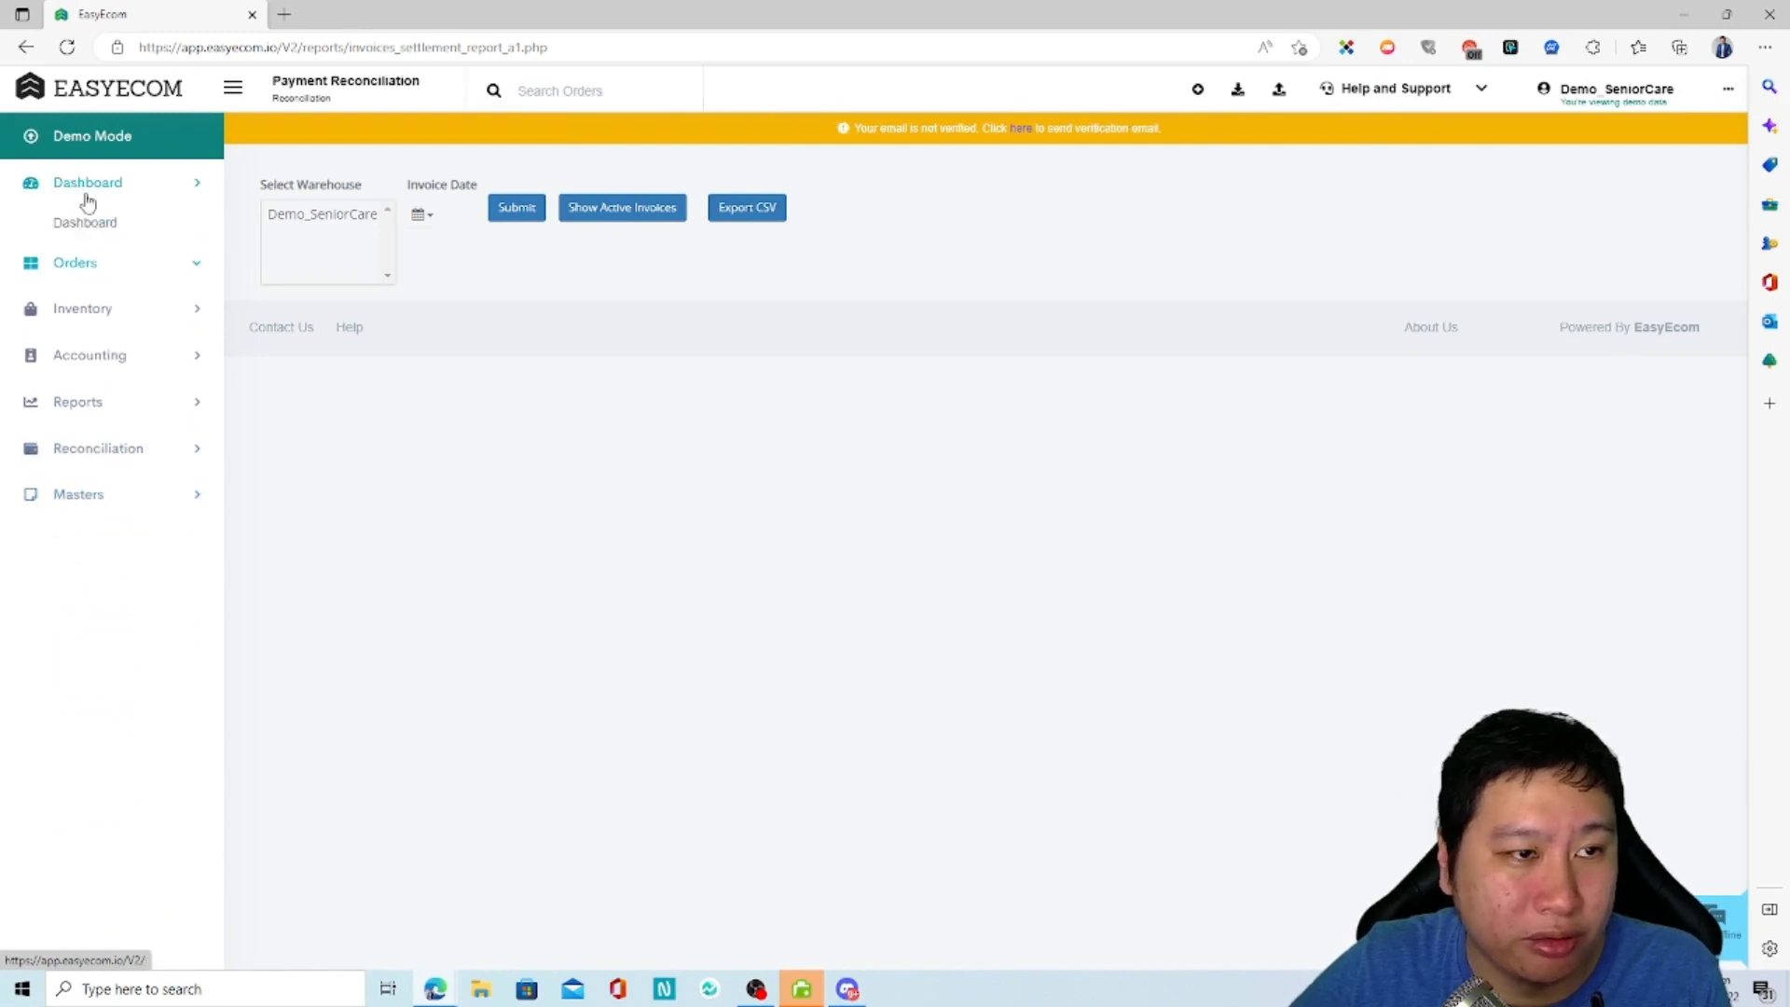
{"action": "left_click", "coordinate": [86, 224]}
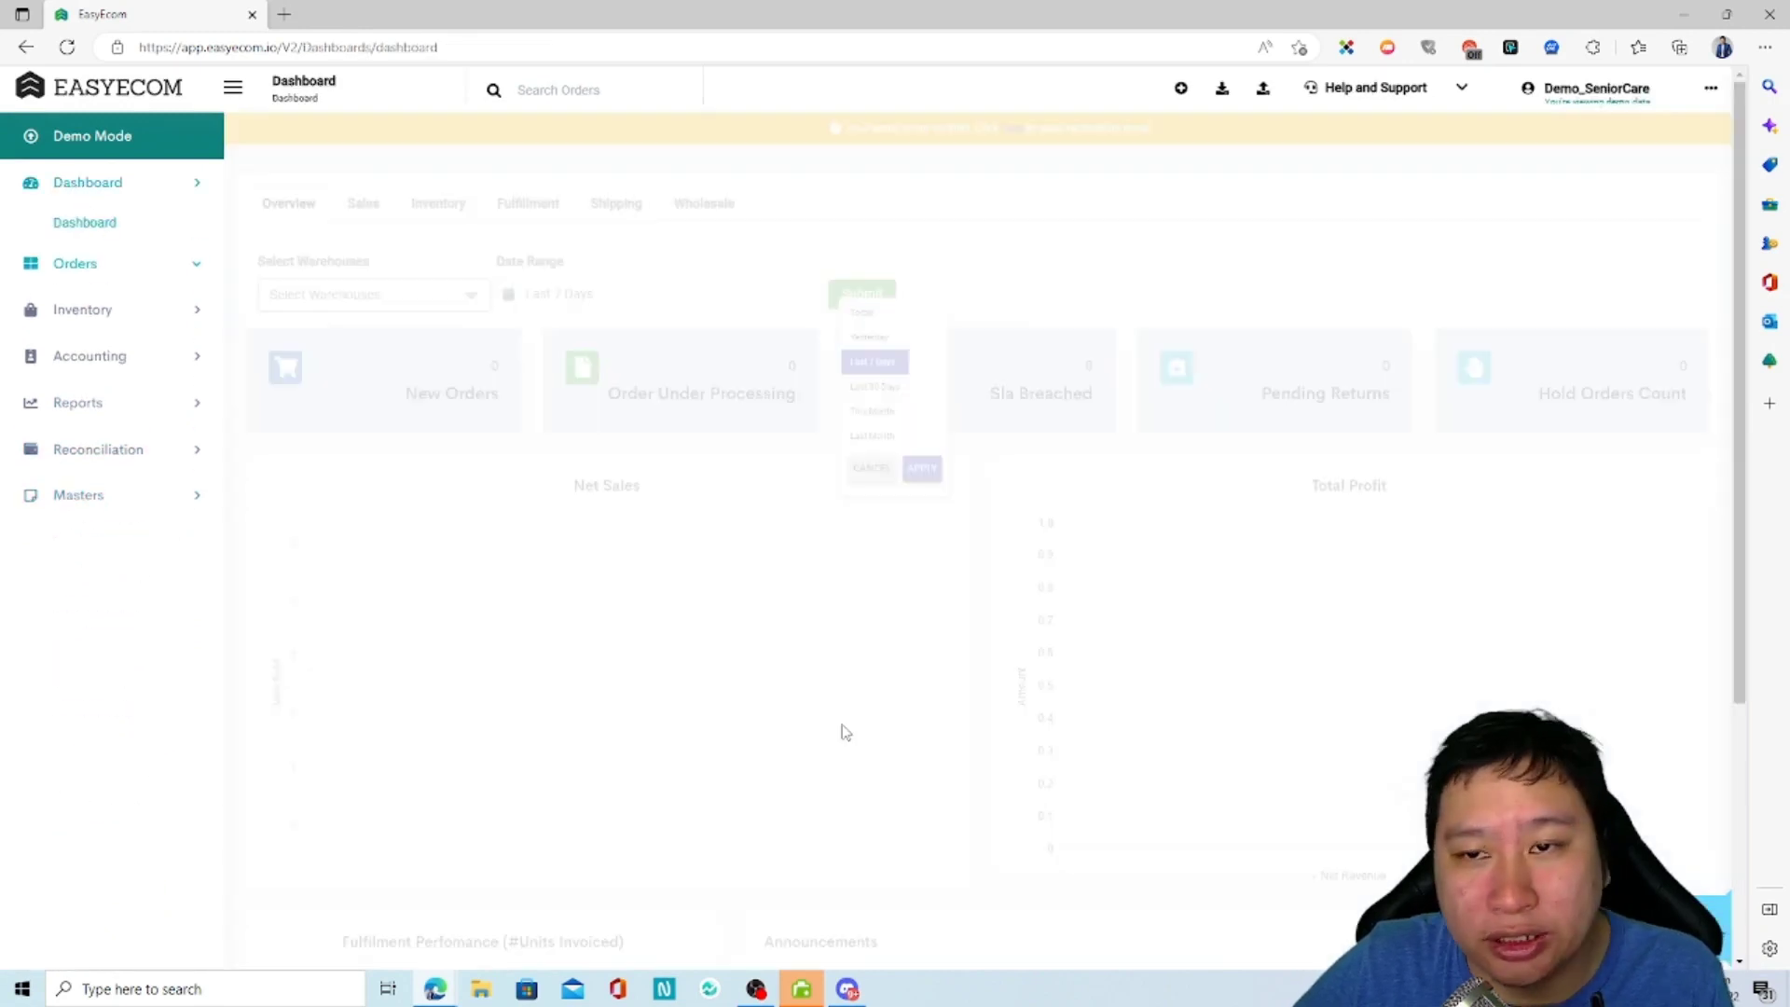